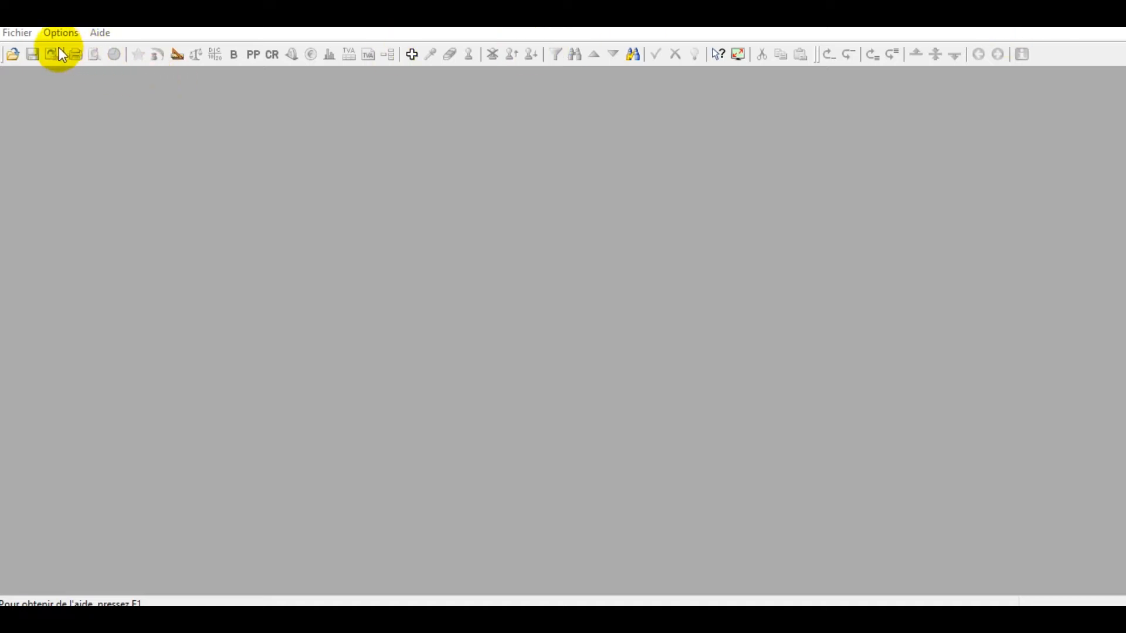
# Start a new accounting file from scratch, based on the French chart of accounts "Ancien plan comptable PME comptes salaires simplifiés".
pyautogui.click(23, 32)
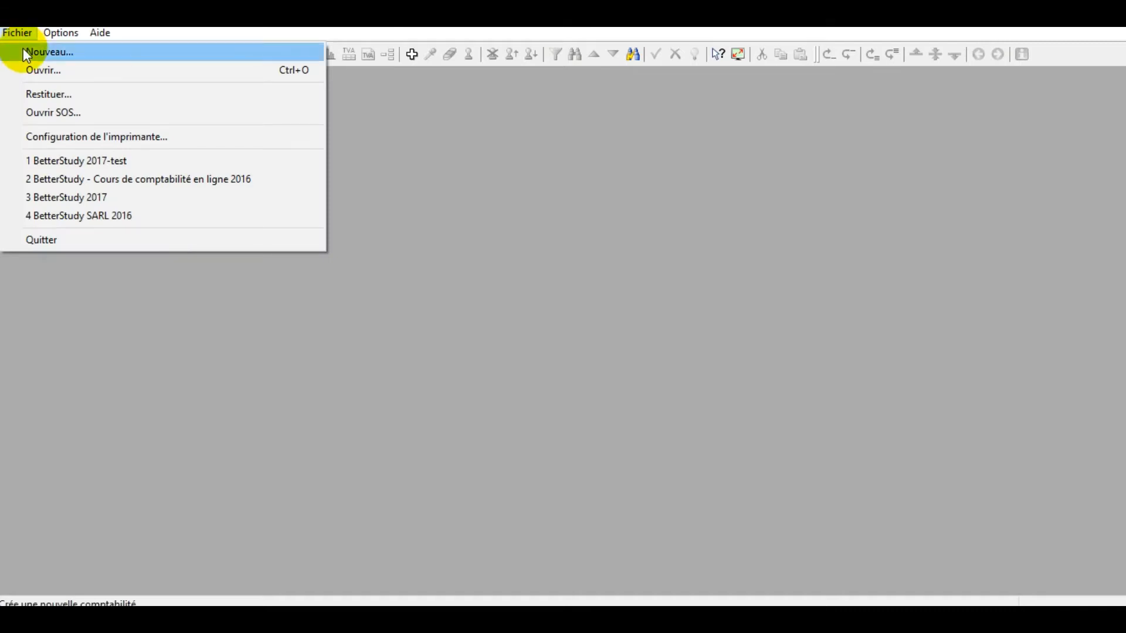
pyautogui.click(12, 54)
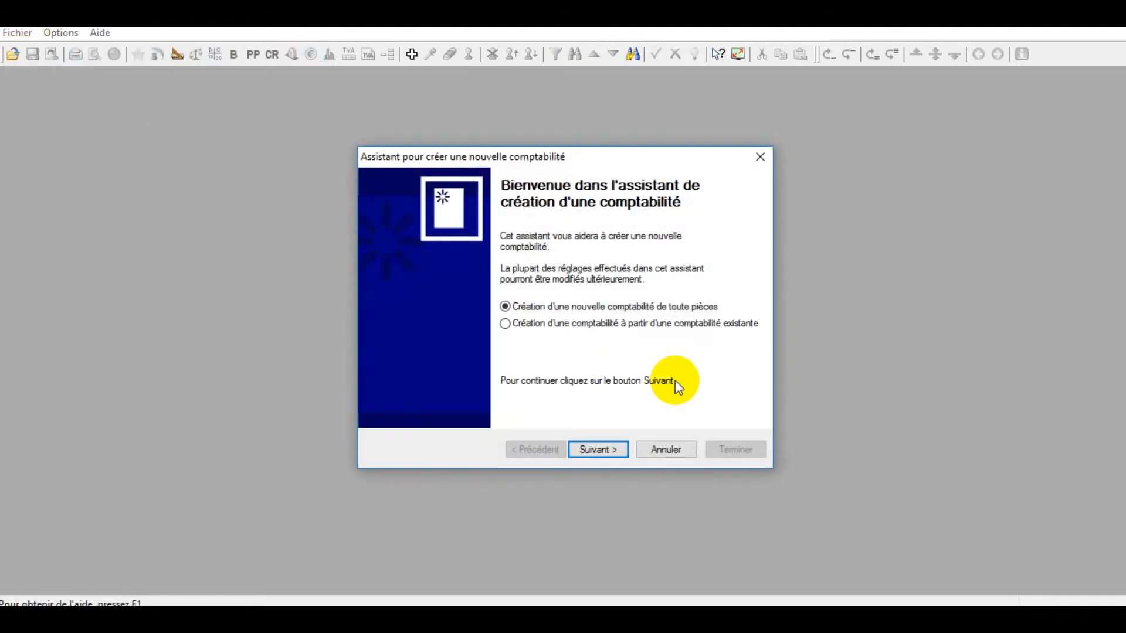
pyautogui.click(596, 450)
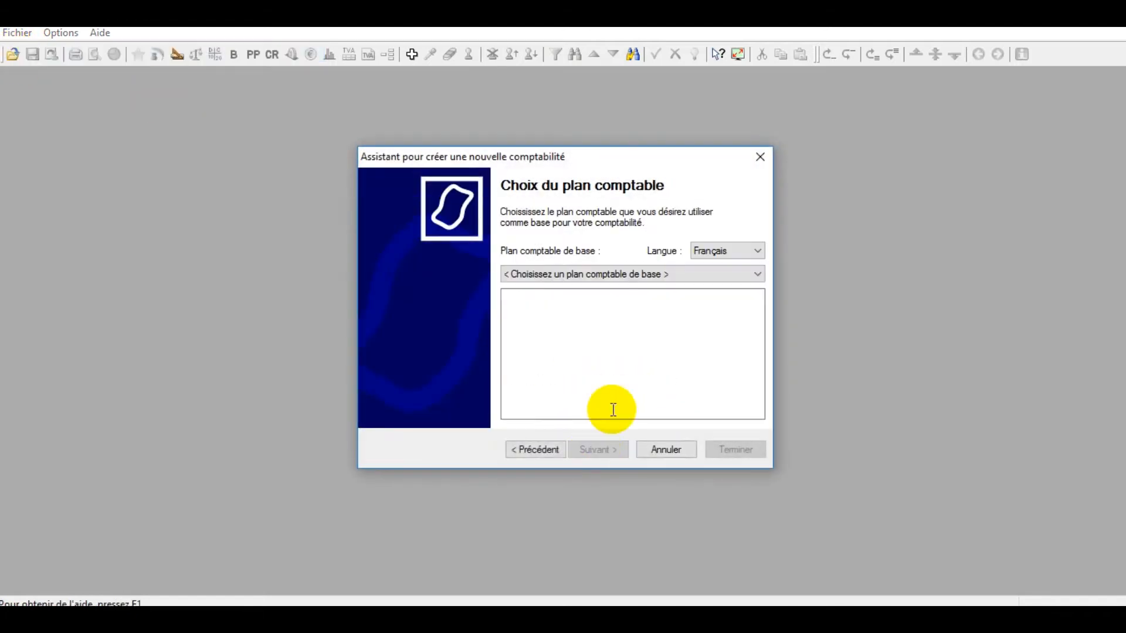
pyautogui.click(655, 276)
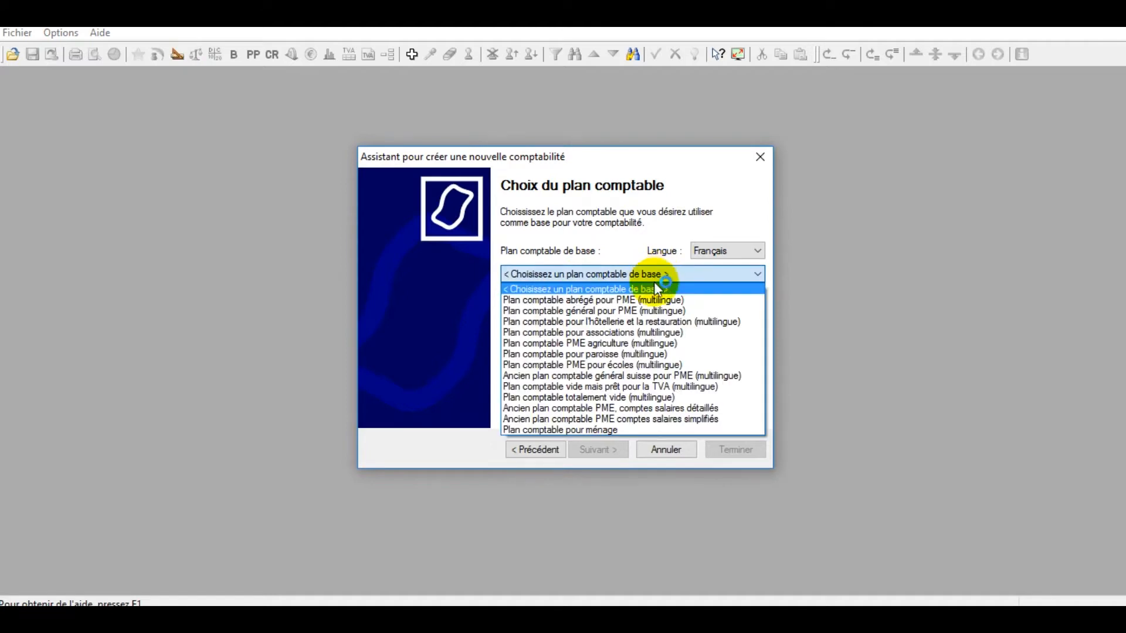
pyautogui.click(673, 417)
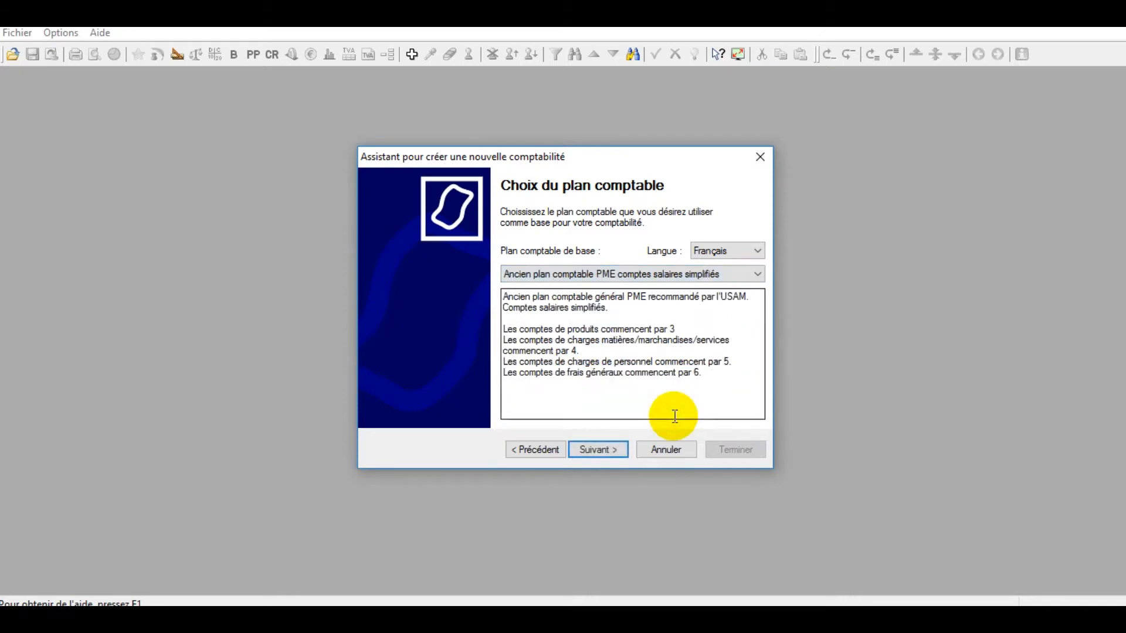
pyautogui.click(606, 448)
# Title the accounting file "BetterStudy - Cours de comptabilité en ligne" and continue to the accounting period.
pyautogui.write('BetterStudy')
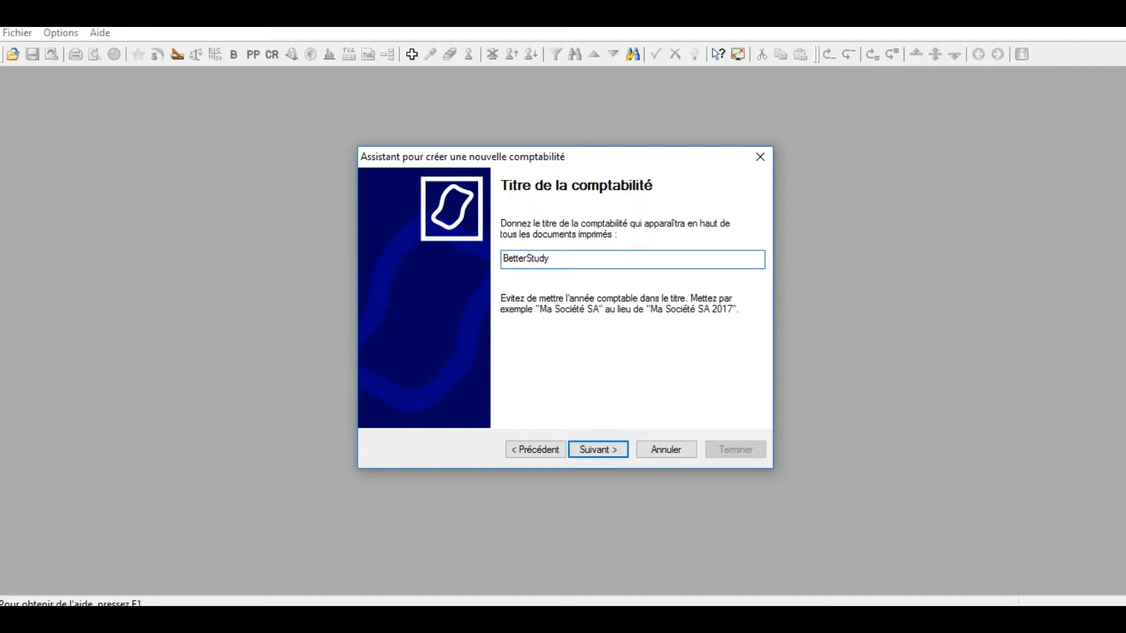
pyautogui.write(' - Cours de comptabilité en ligne')
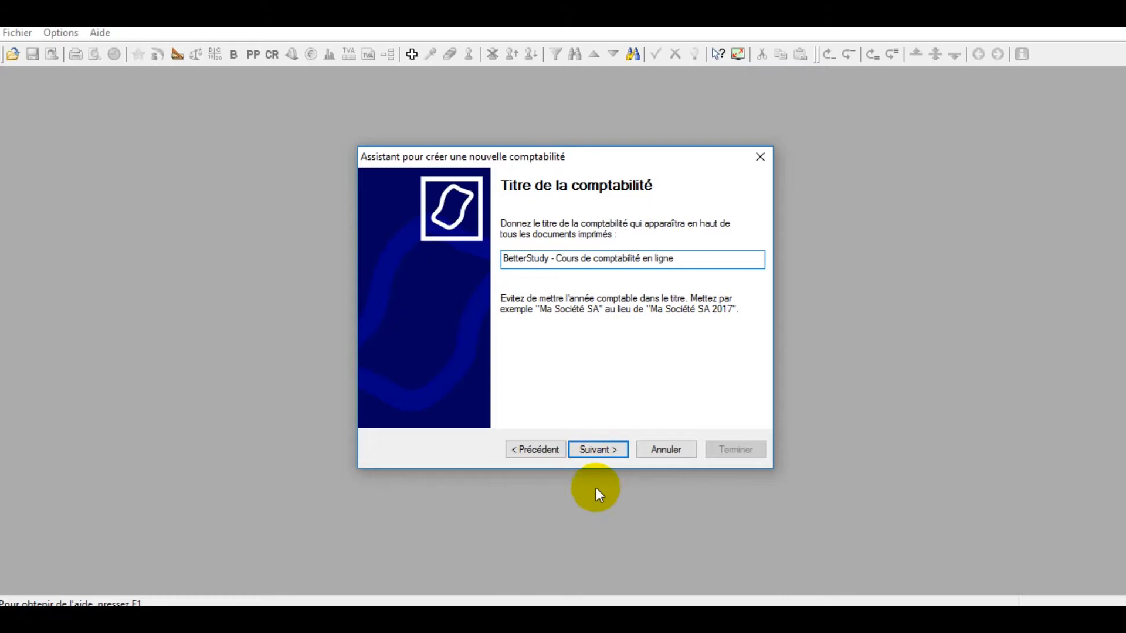
pyautogui.click(599, 448)
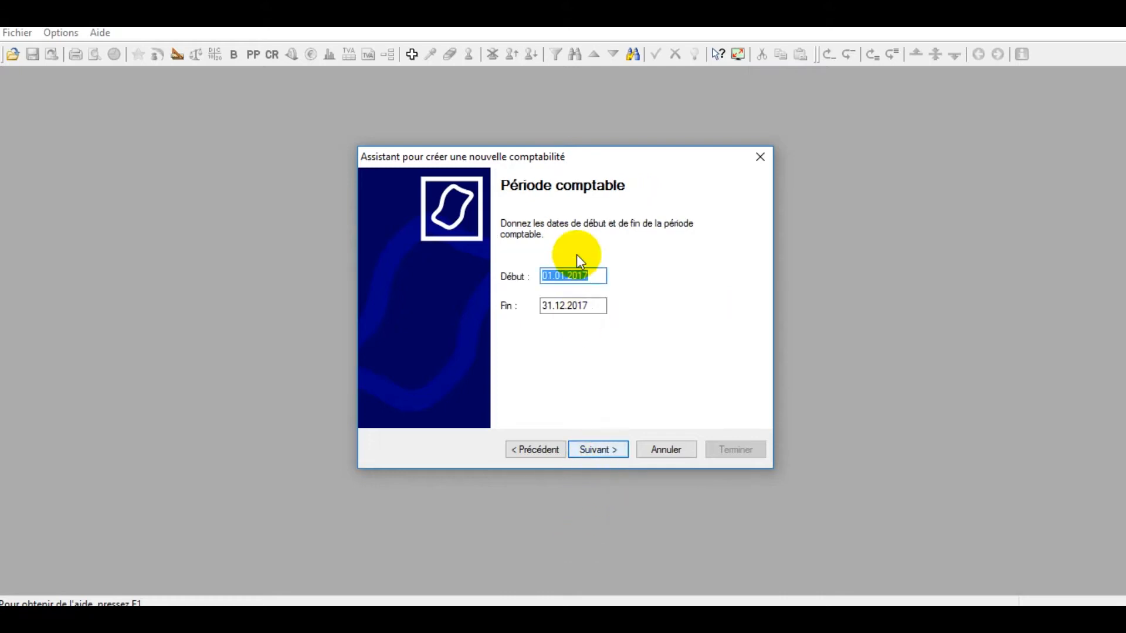
# Set the accounting period from 01.01.2016 to 31.12.2016 and continue to the VAT settings.
pyautogui.click(595, 274)
pyautogui.press('BackSpace')
pyautogui.write('6')
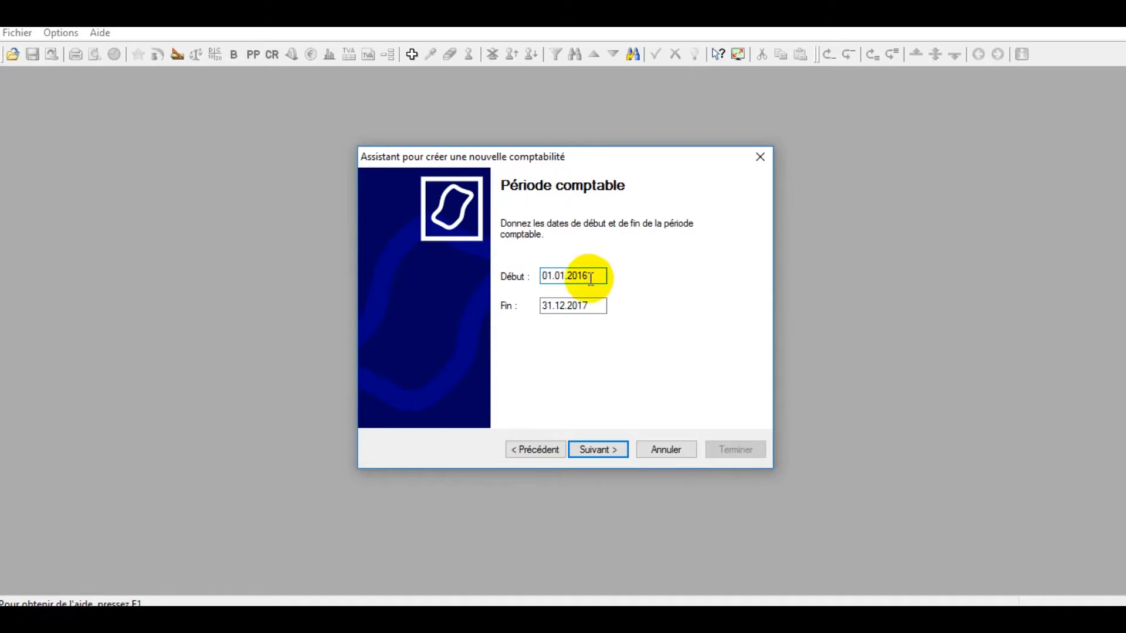
pyautogui.click(588, 305)
pyautogui.press('BackSpace')
pyautogui.write('6')
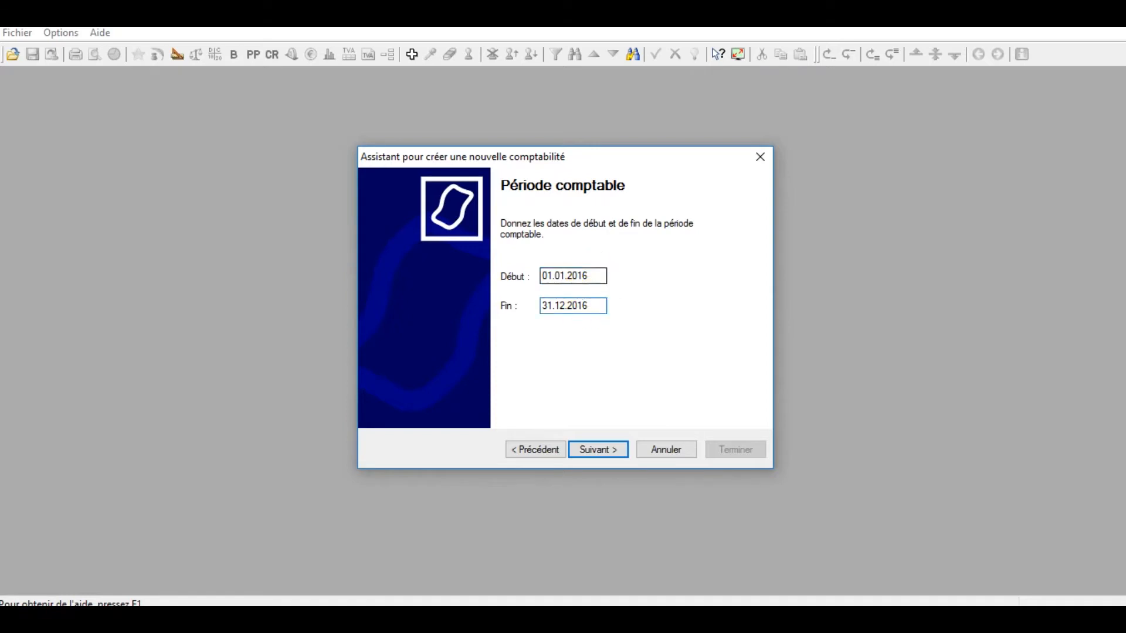
pyautogui.click(575, 455)
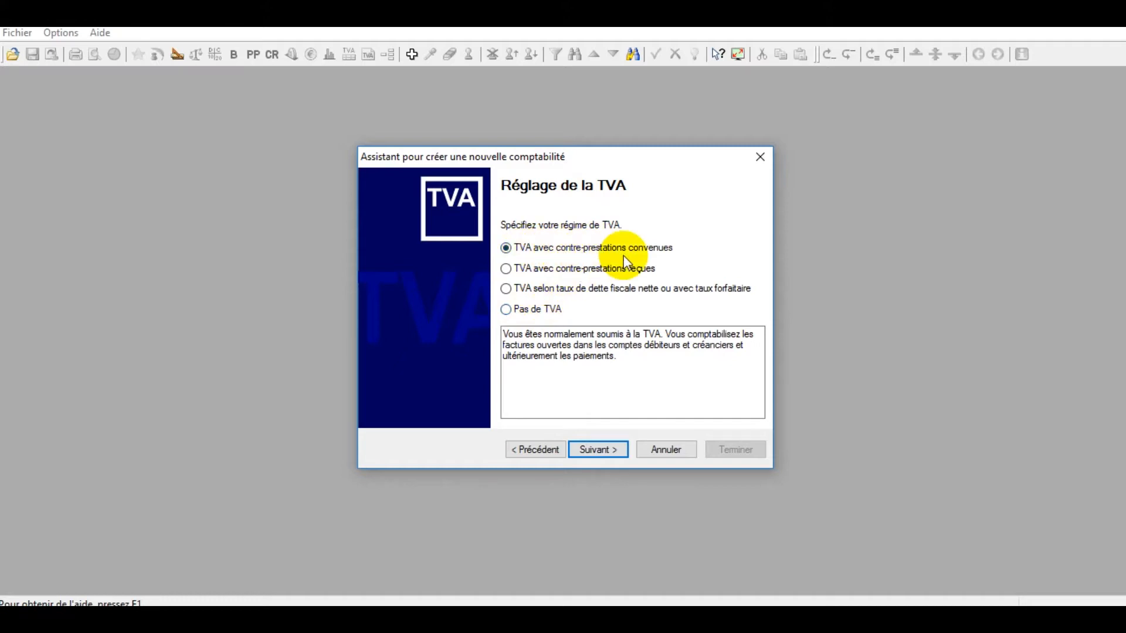
# Compare the descriptions of the VAT regimes and choose "TVA avec contre-prestations convenues".
pyautogui.click(549, 269)
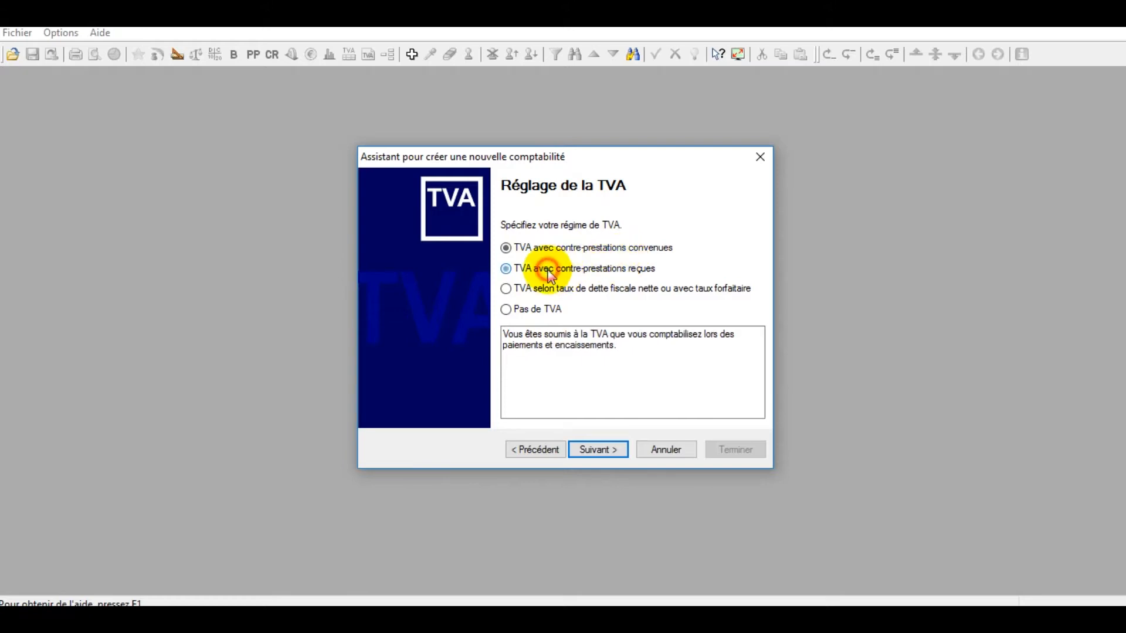
pyautogui.click(608, 251)
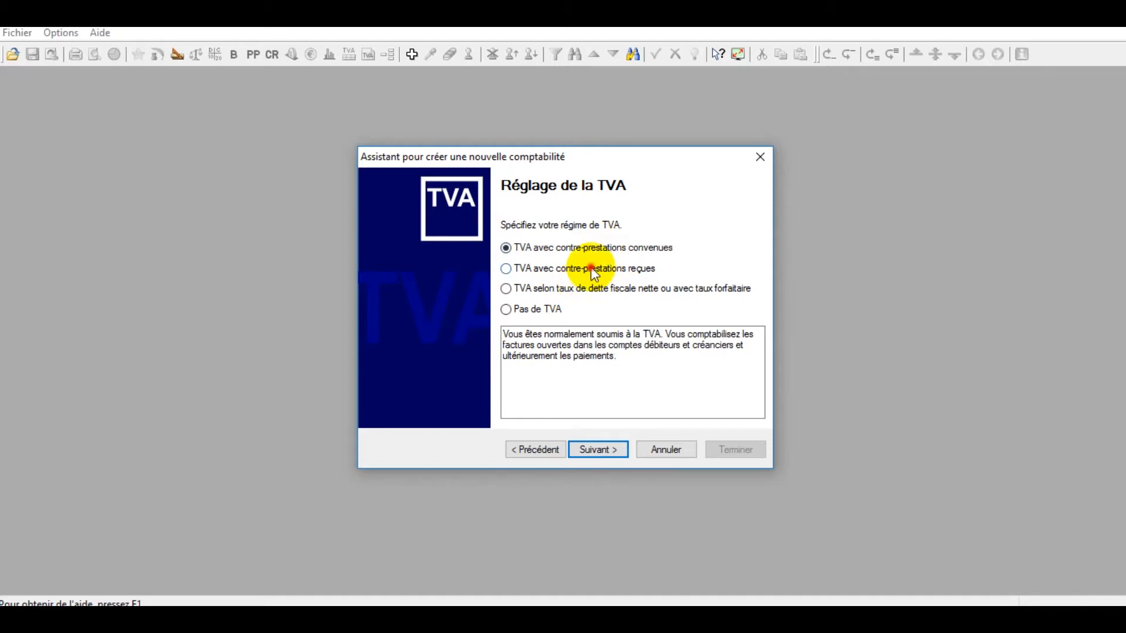
pyautogui.click(591, 269)
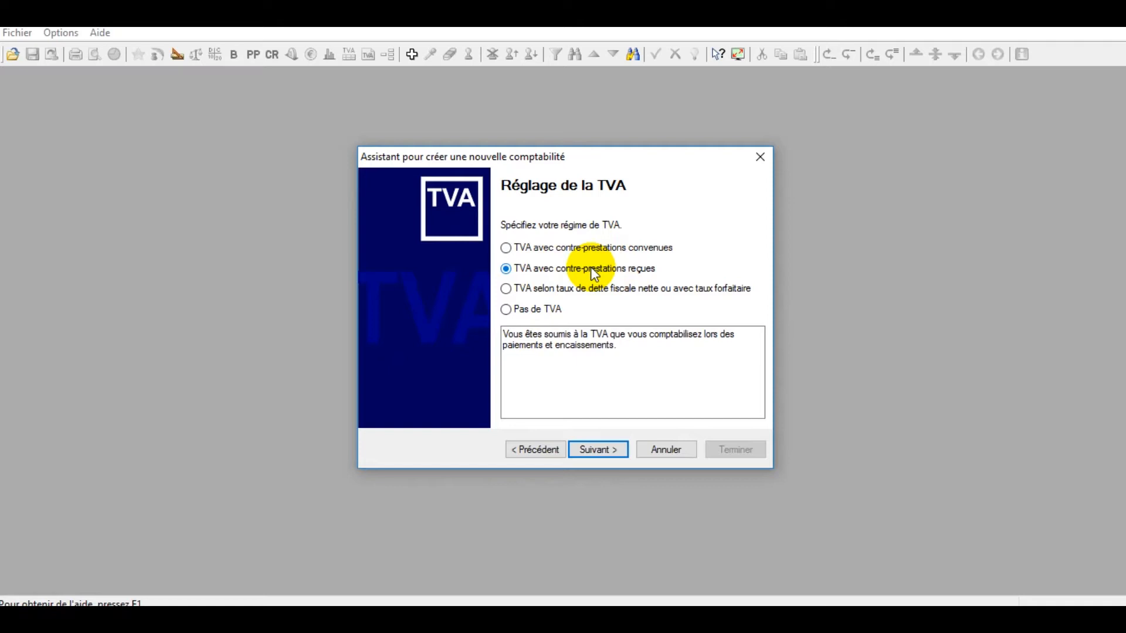
pyautogui.click(629, 247)
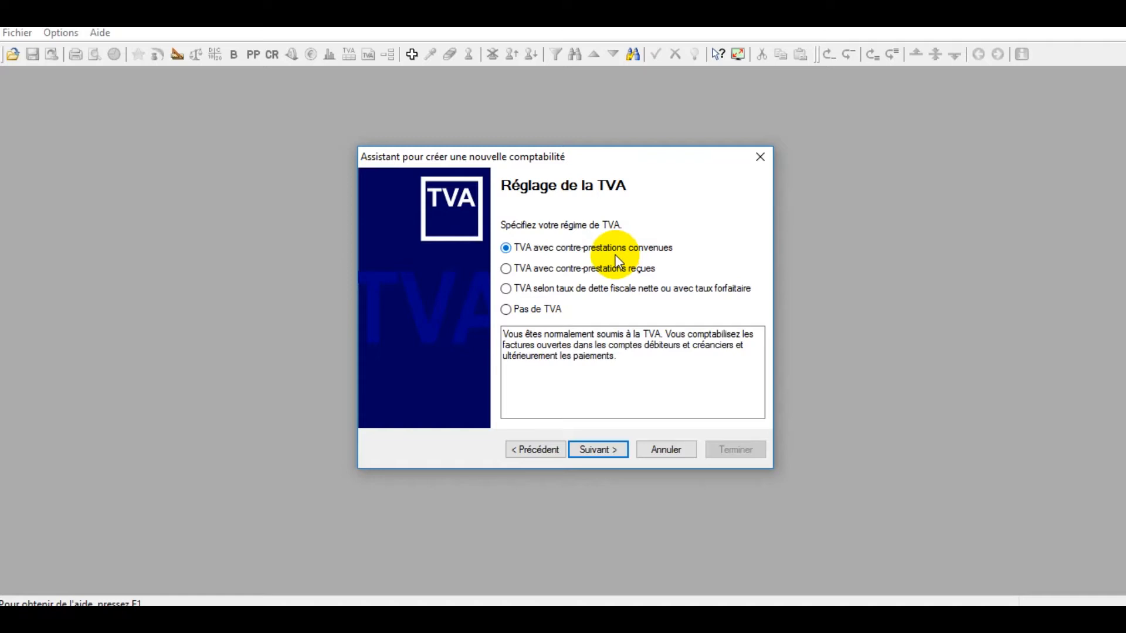
pyautogui.click(557, 290)
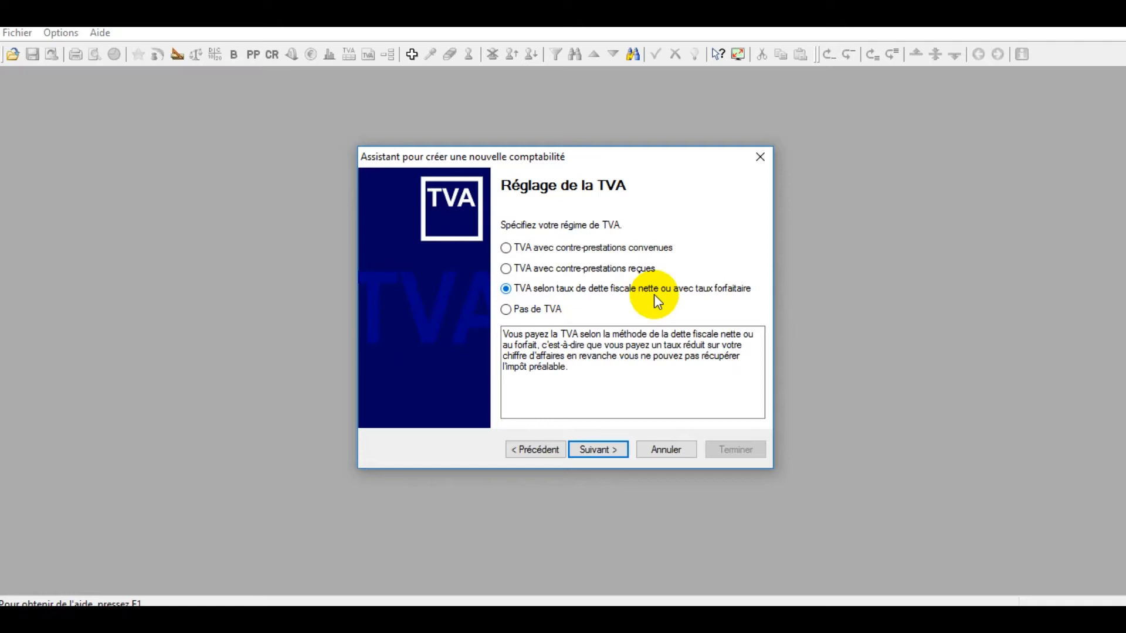
pyautogui.click(602, 249)
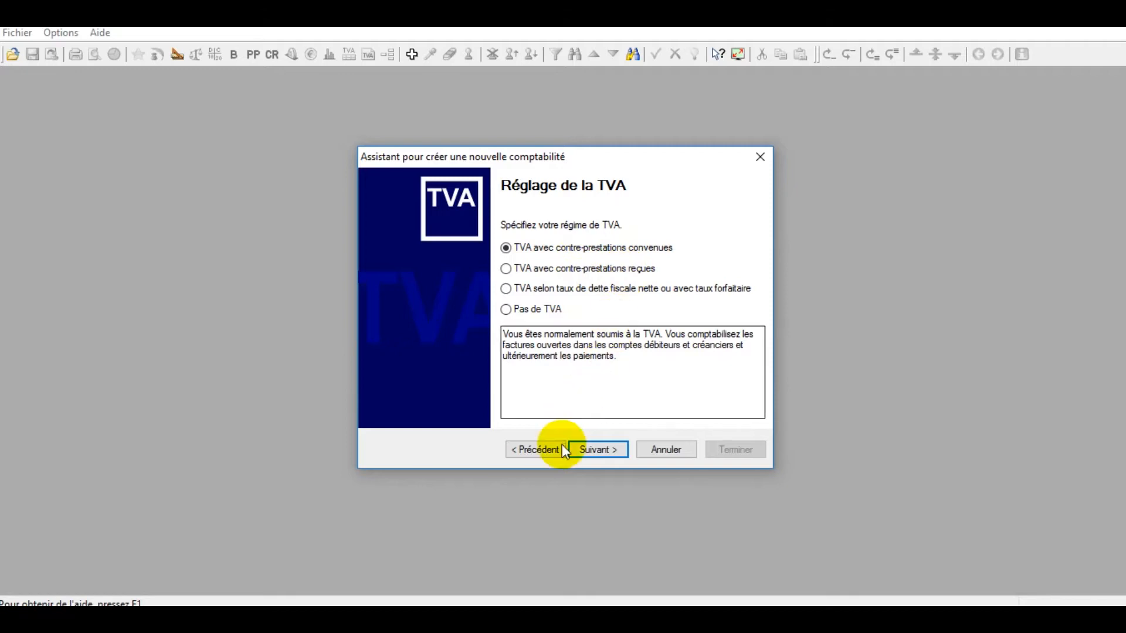
pyautogui.click(589, 450)
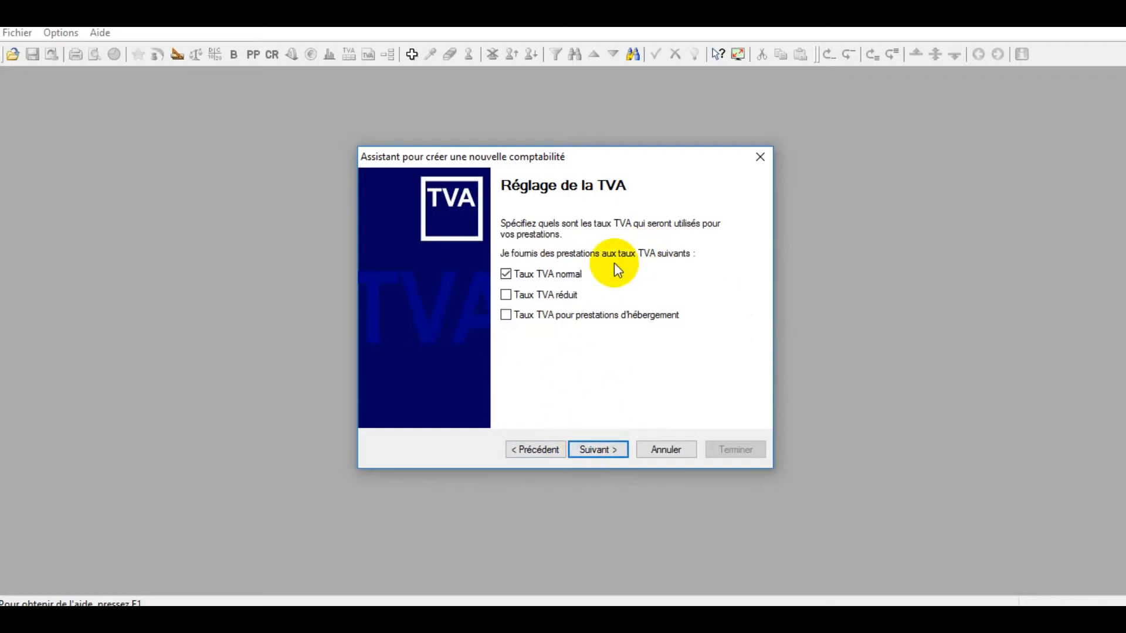
# Add the reduced VAT rate (Taux TVA réduit) alongside the normal rate for the services supplied.
pyautogui.click(534, 297)
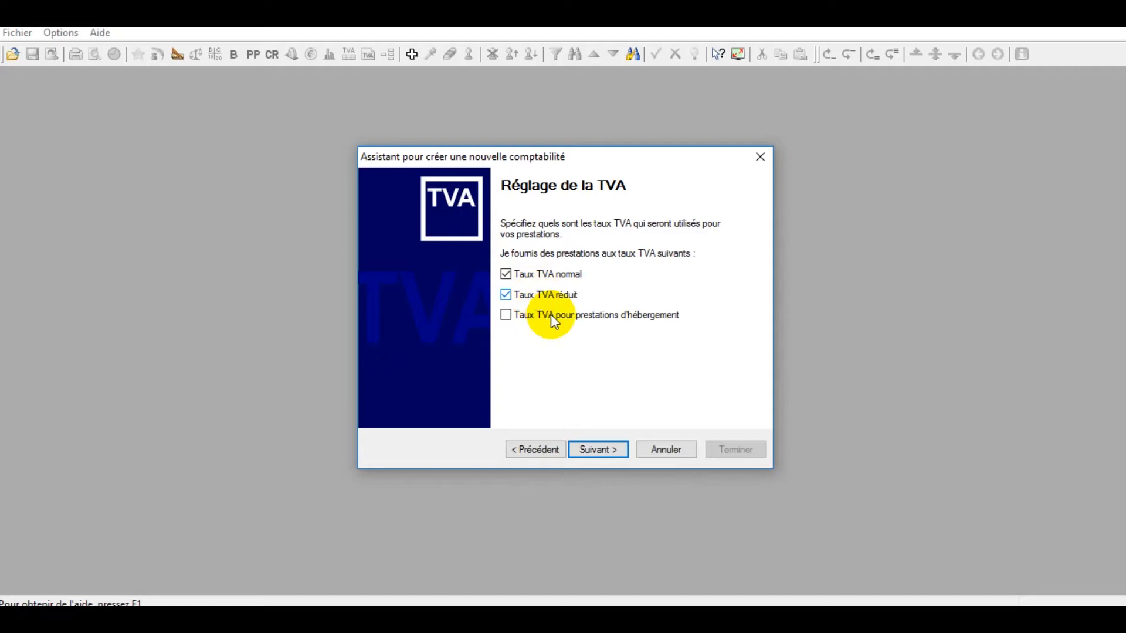
pyautogui.click(602, 455)
pyautogui.click(607, 456)
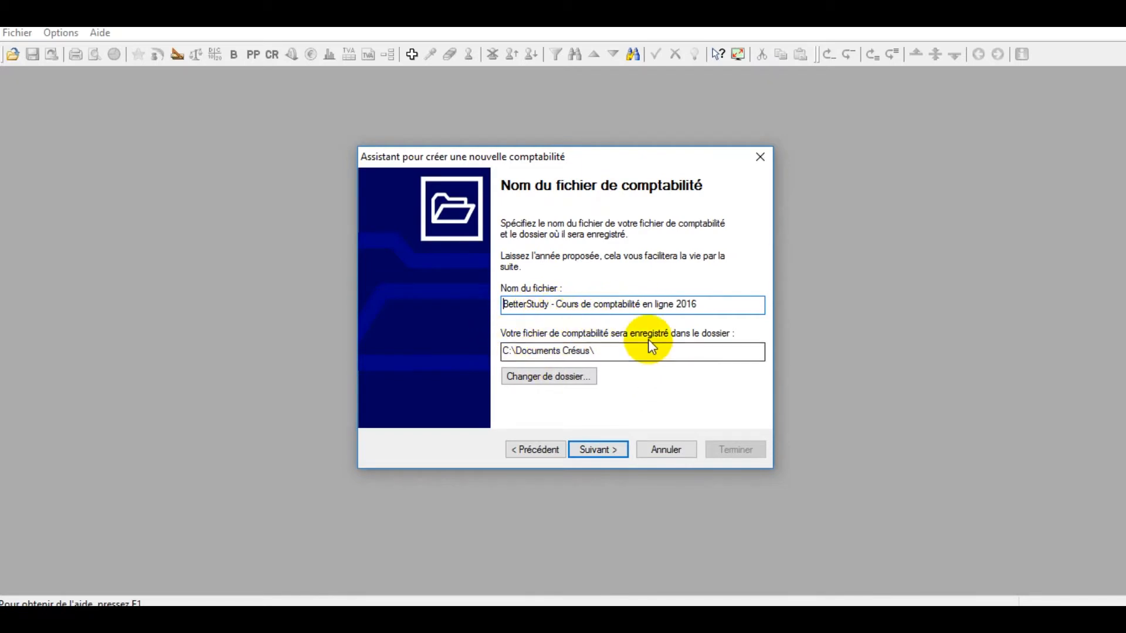
# Name the accounting file "BetterStudy - Cours de comptabilité en ligne 2016 TVA", keeping the proposed folder.
pyautogui.click(598, 447)
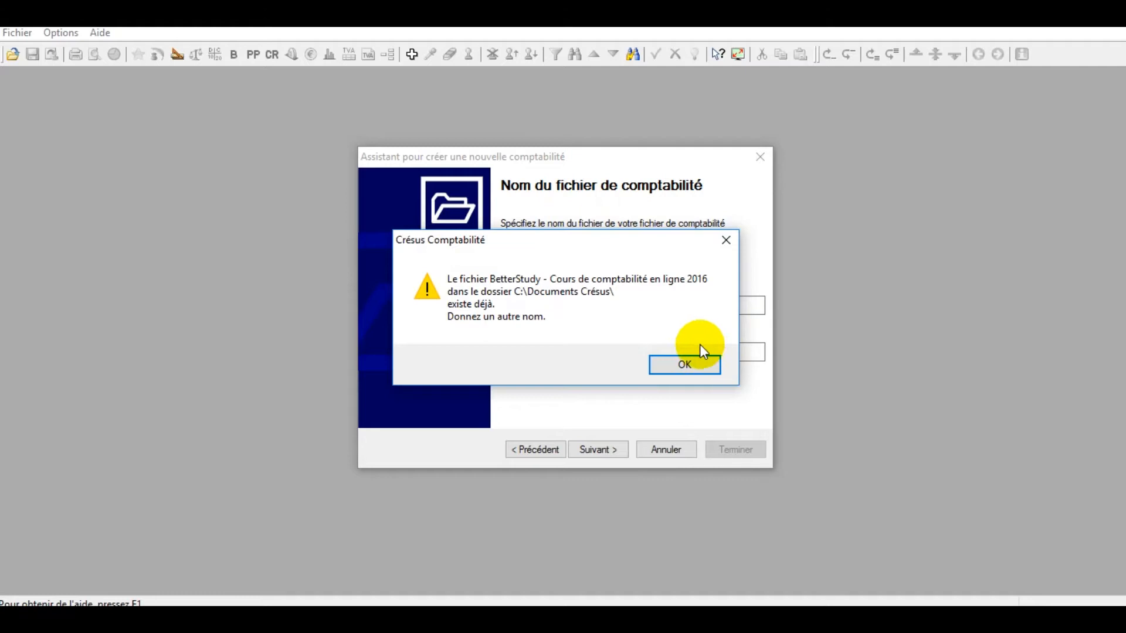
pyautogui.click(680, 361)
pyautogui.click(698, 306)
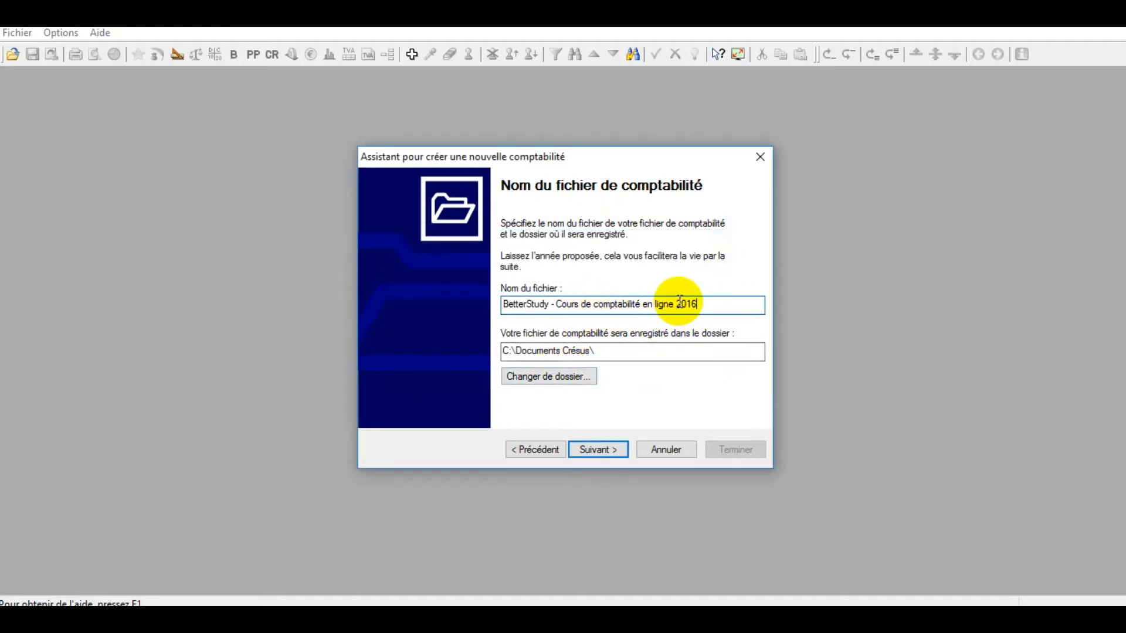
pyautogui.write('TVA')
pyautogui.click(595, 450)
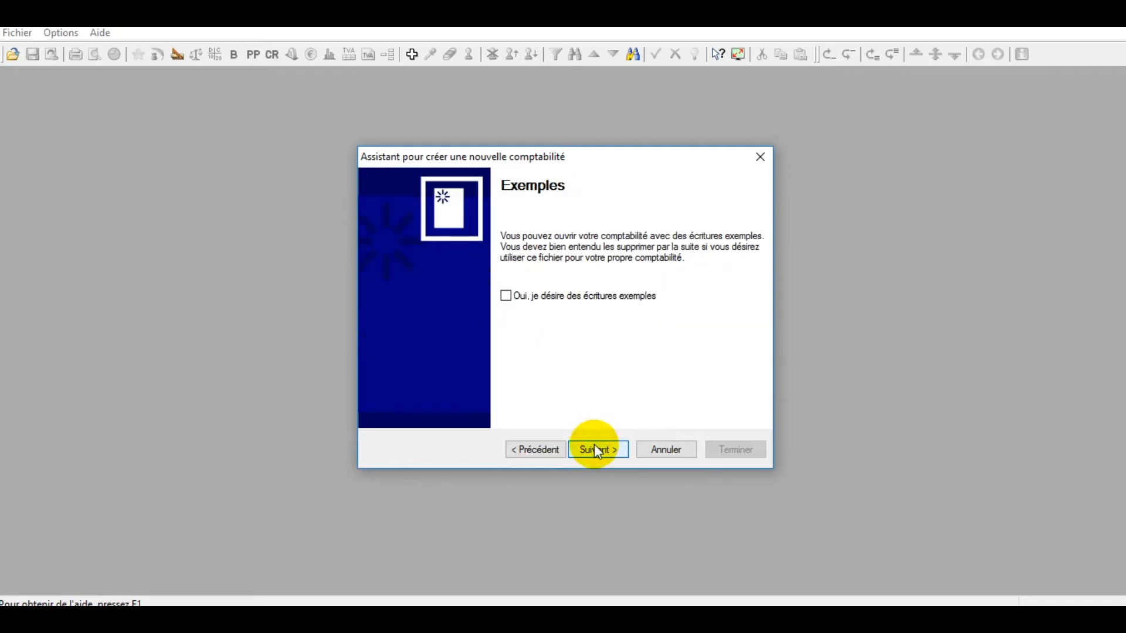
# Create the accounting file without example entries and accept its general definitions.
pyautogui.click(595, 450)
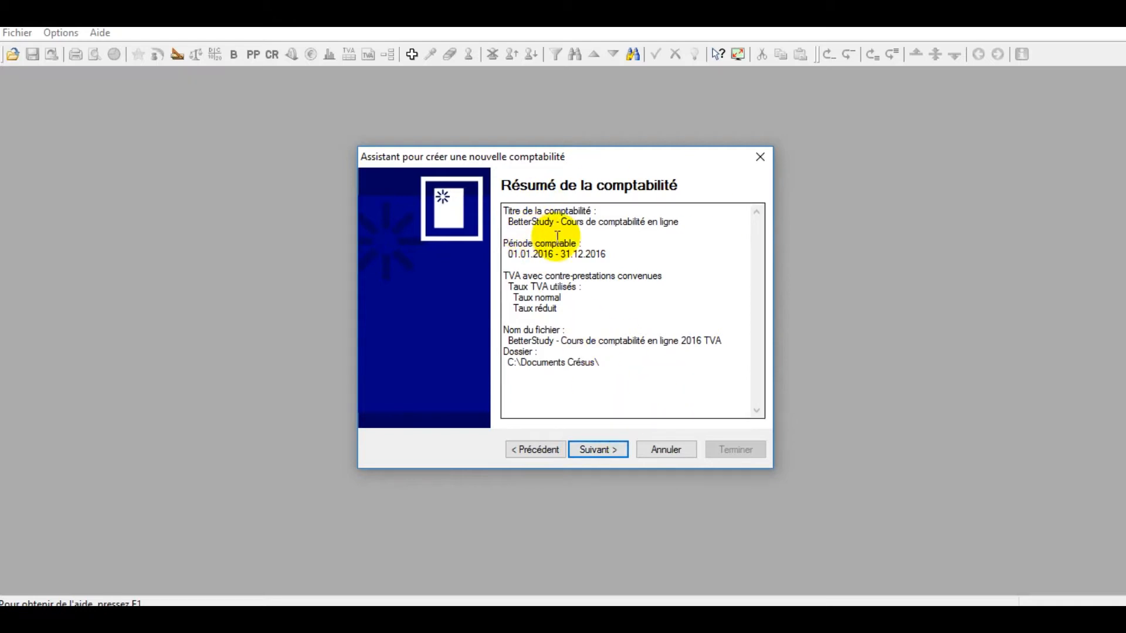
pyautogui.click(599, 445)
pyautogui.click(731, 448)
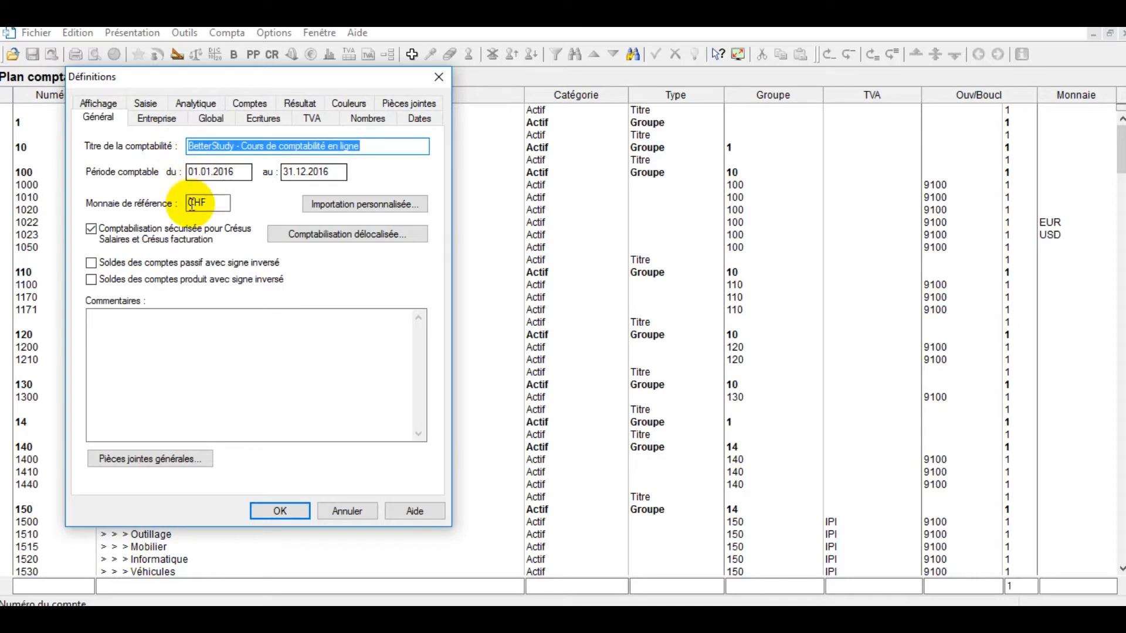
pyautogui.click(303, 511)
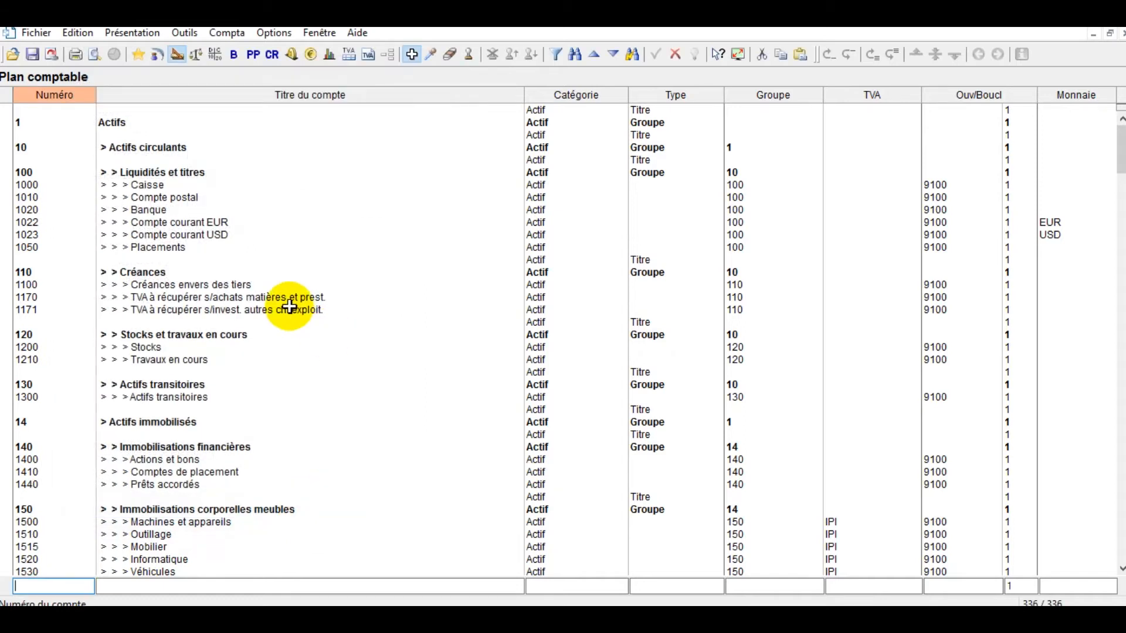
# Enlarge the chart of accounts and search it for "ventes".
pyautogui.scroll(1, 293, 304)
pyautogui.scroll(2, 292, 304)
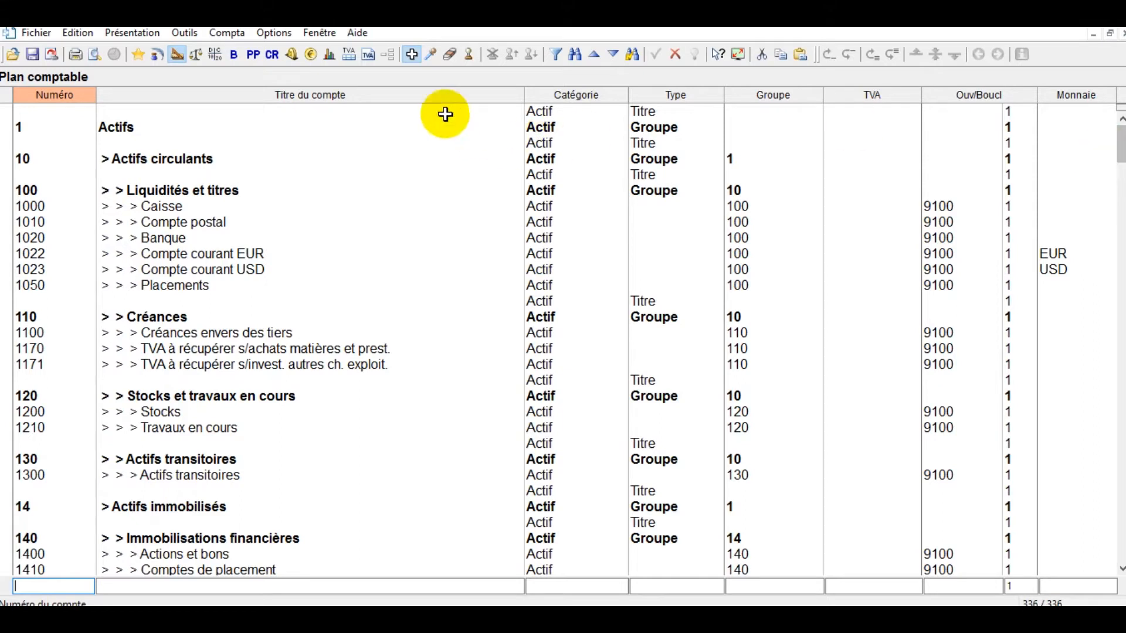
pyautogui.click(633, 55)
pyautogui.write('ventes')
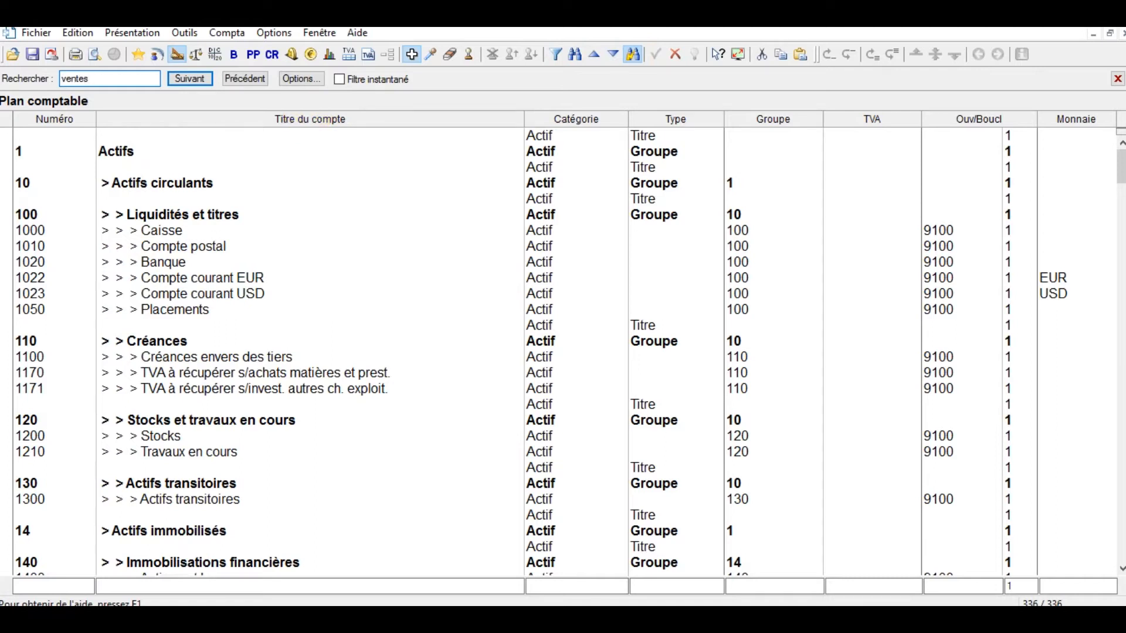
pyautogui.press('Return')
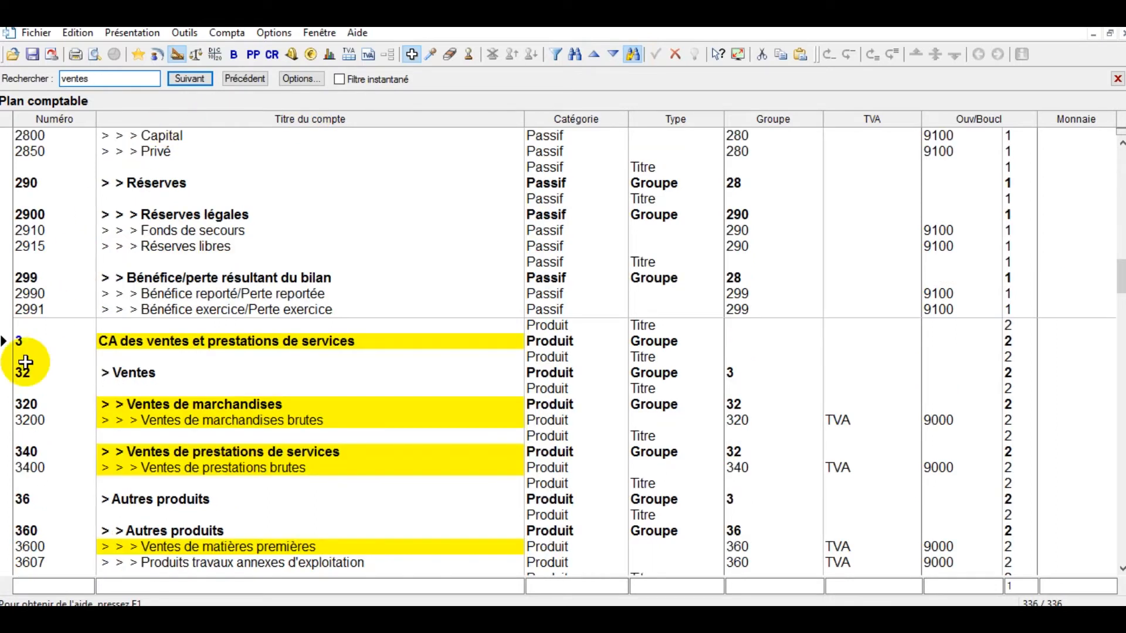
# Examine the VAT code and the closing account assigned to account 3200 Ventes de marchandises brutes.
pyautogui.doubleClick(214, 421)
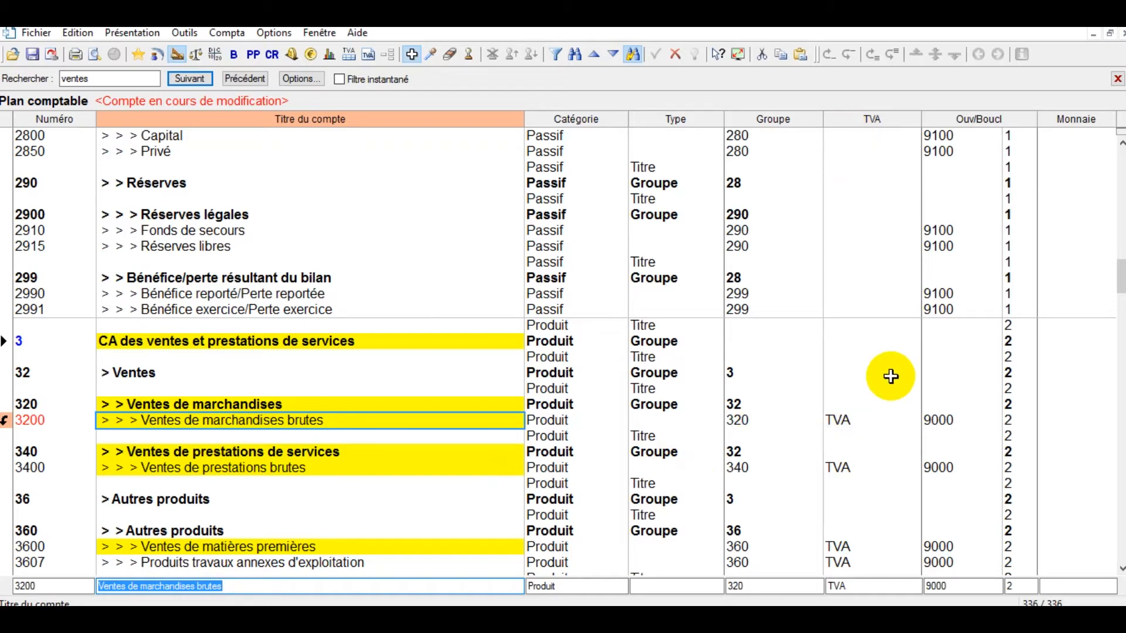
pyautogui.click(850, 418)
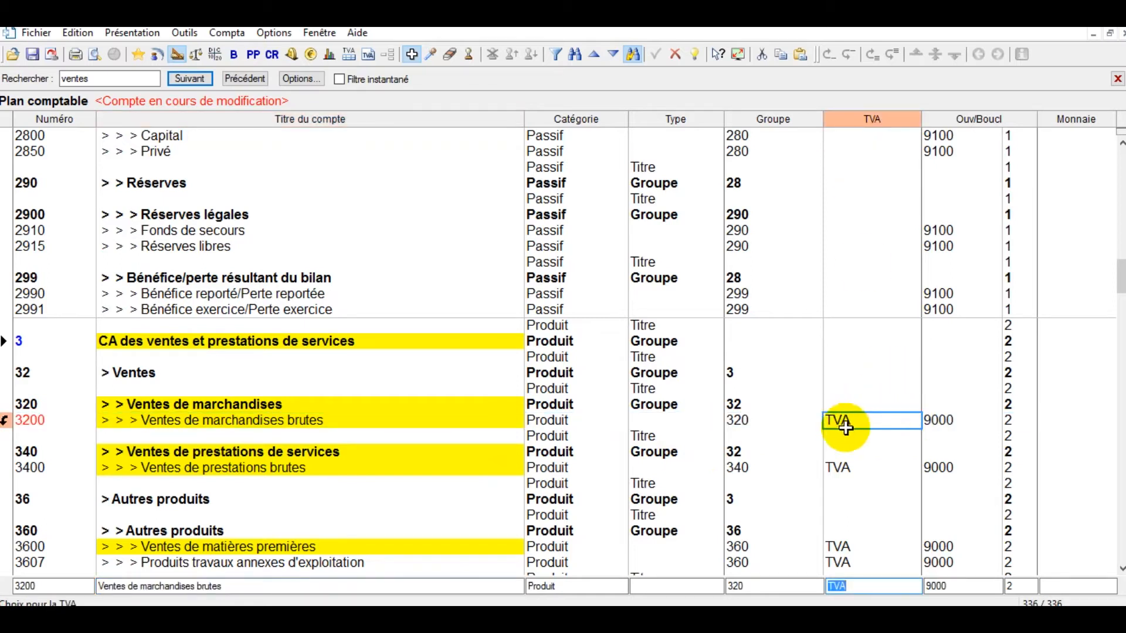
pyautogui.click(948, 420)
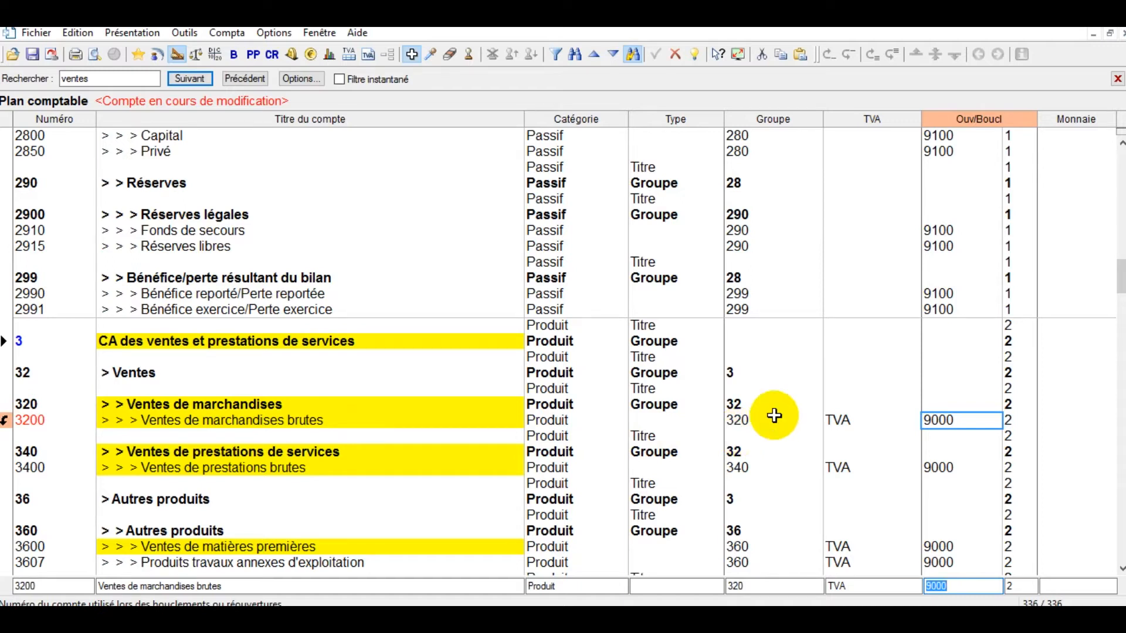
# Examine the VAT codes of account 4200 Achats de marchandises and of the class 6 operating expense accounts.
pyautogui.moveTo(1120, 284); pyautogui.dragTo(1120, 314)
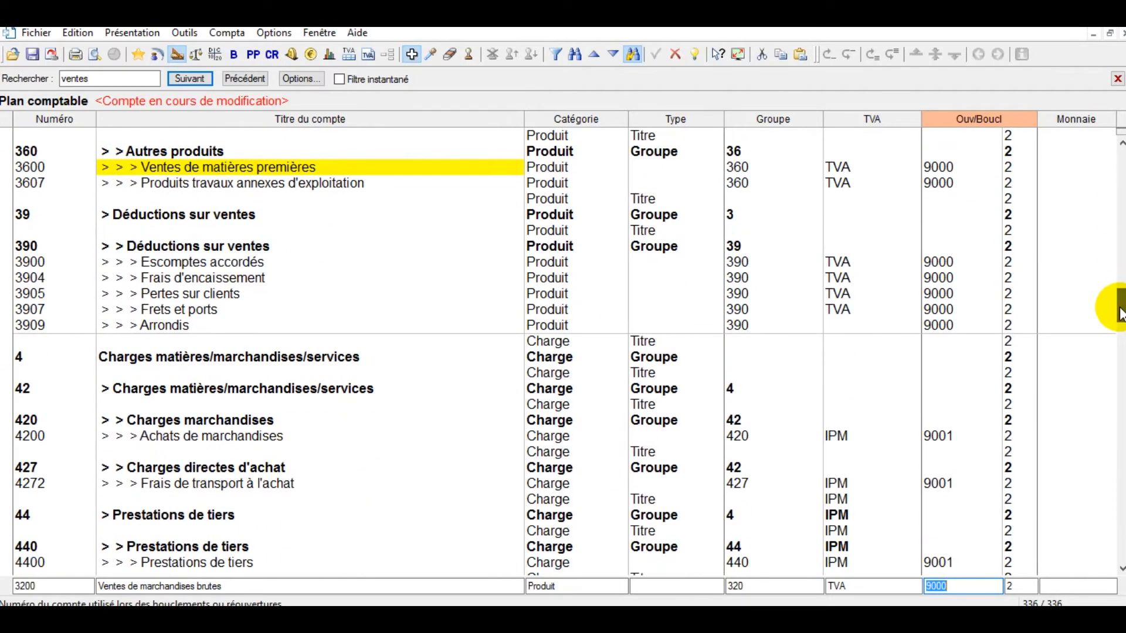
pyautogui.click(299, 434)
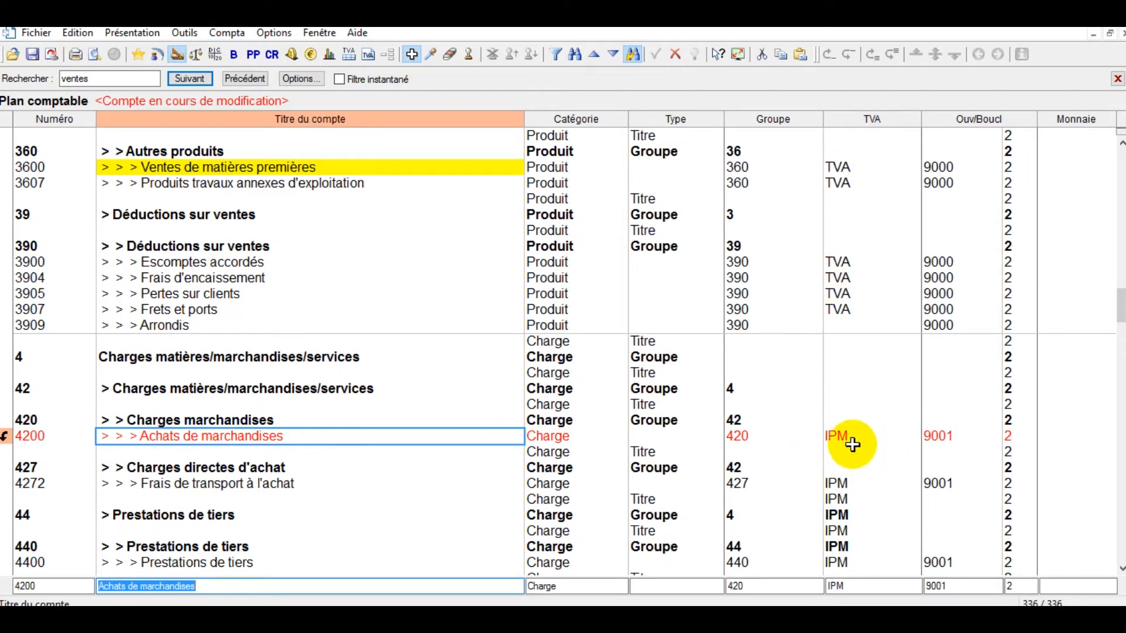
pyautogui.moveTo(1121, 305); pyautogui.dragTo(1120, 378)
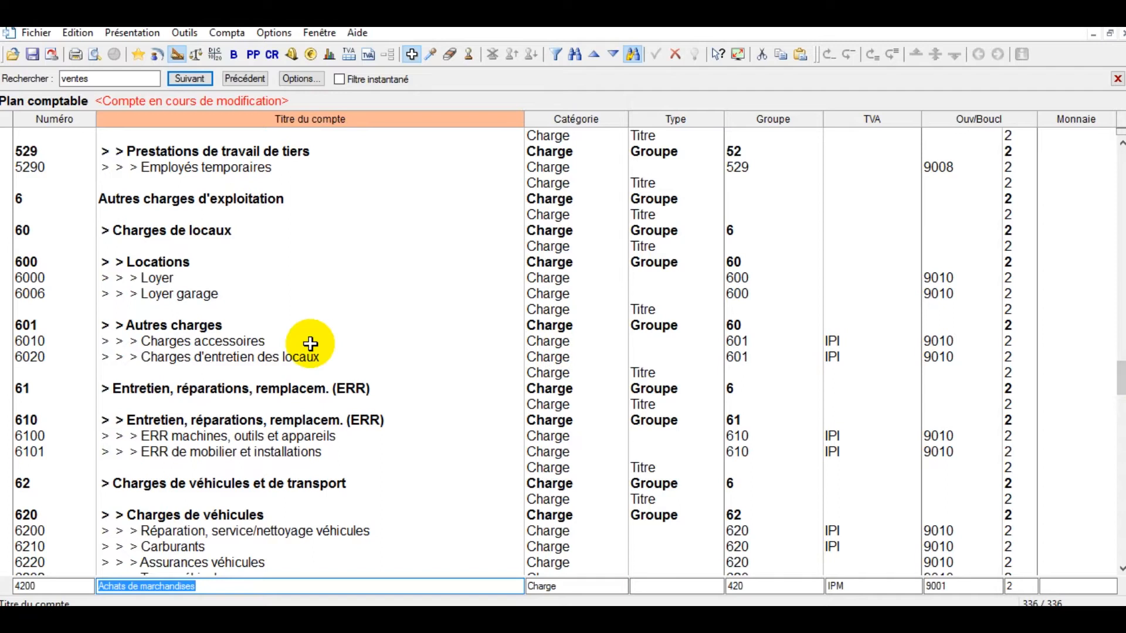
# Examine the VAT codes of accounts 6010 Charges accessoires and 6100 ERR machines, and of the administration and advertising expense accounts.
pyautogui.click(224, 346)
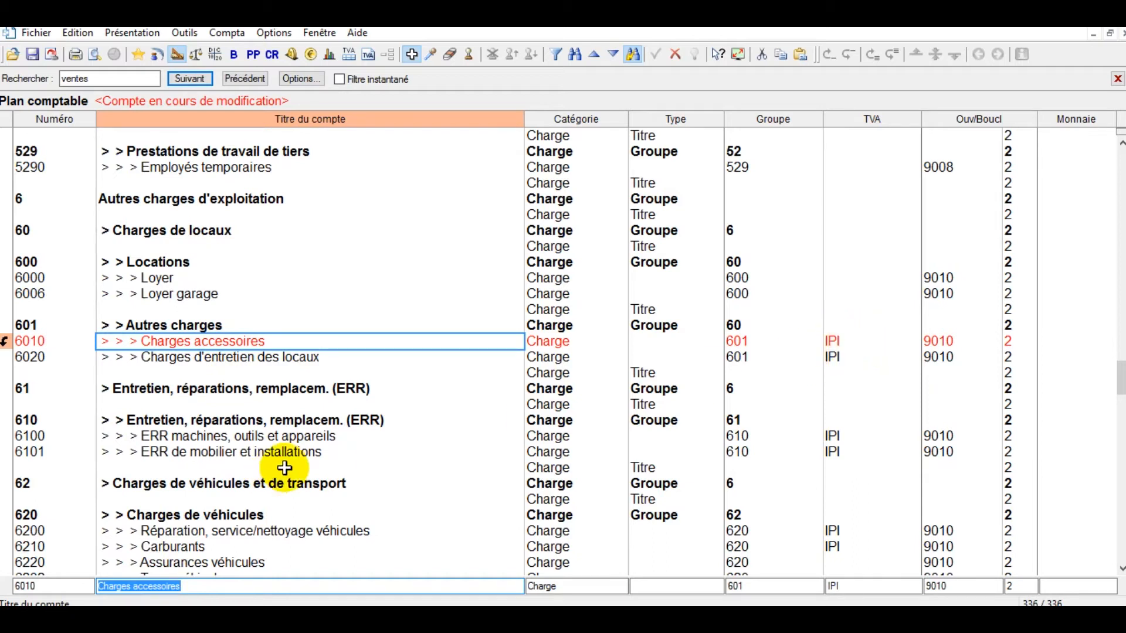
pyautogui.click(301, 440)
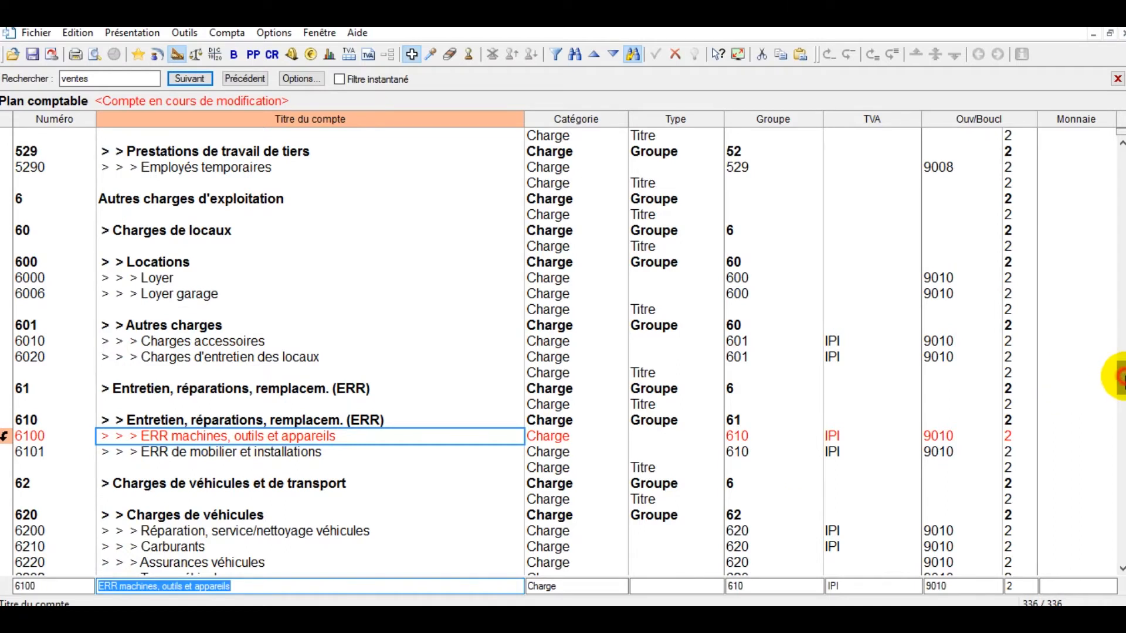
pyautogui.scroll(-20, 1119, 375)
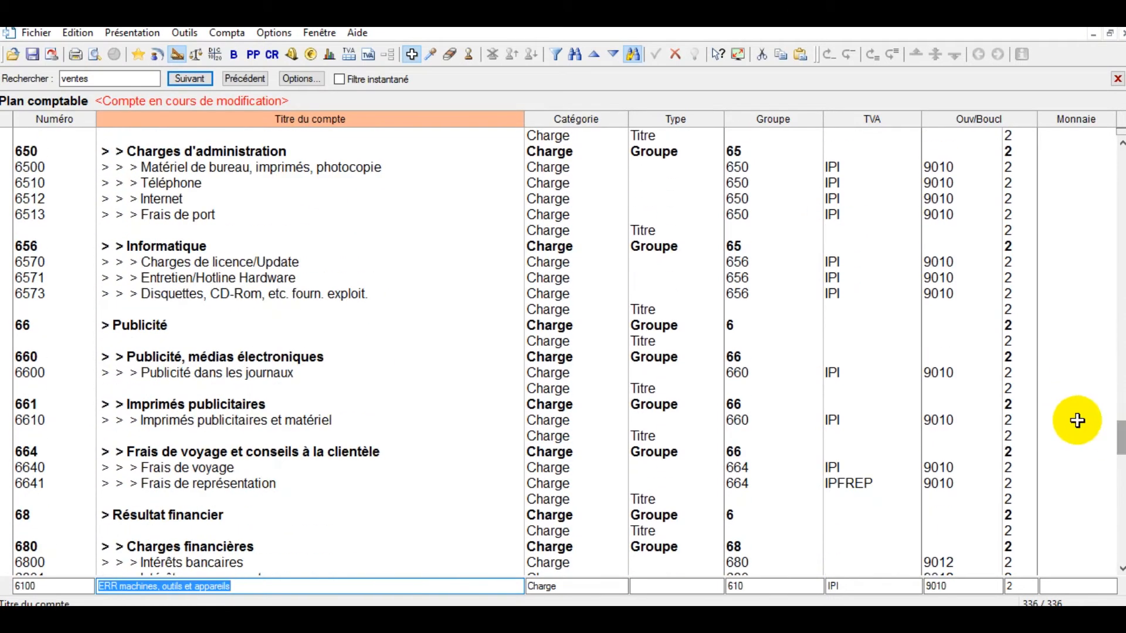
pyautogui.click(1067, 29)
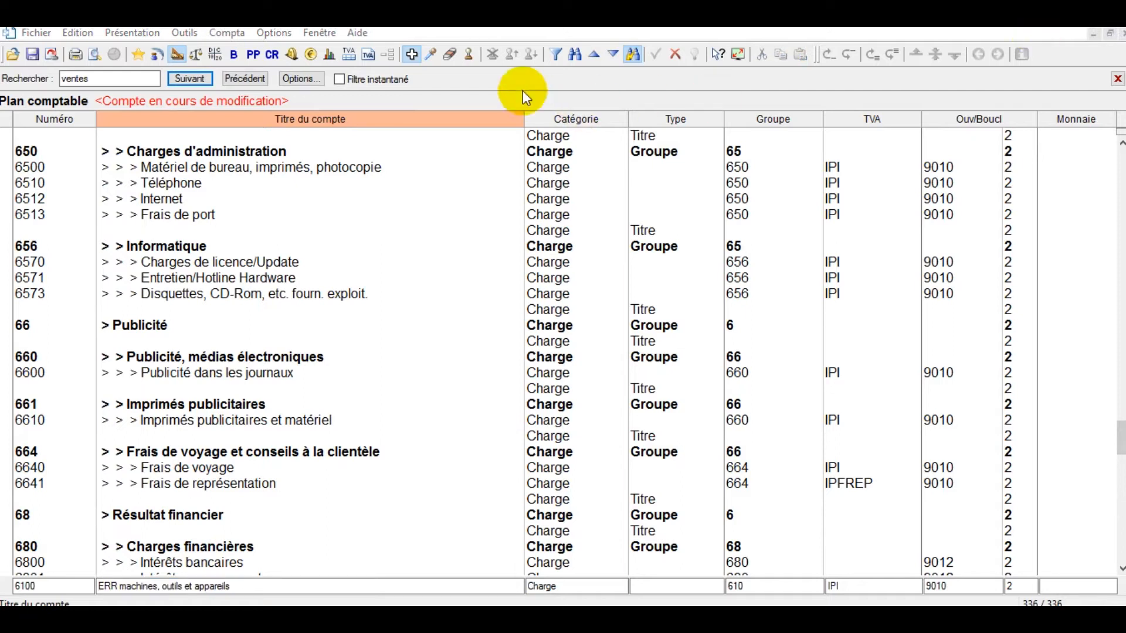
# Open the list of VAT codes and examine the description, rates and account of the DIMCP code.
pyautogui.click(274, 33)
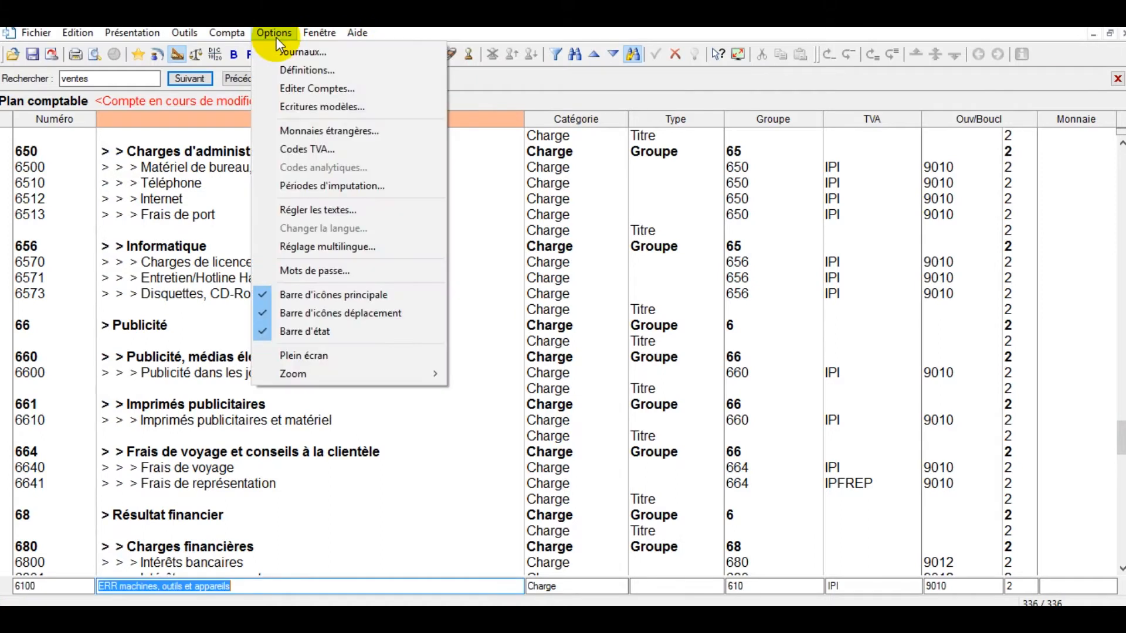
pyautogui.click(296, 153)
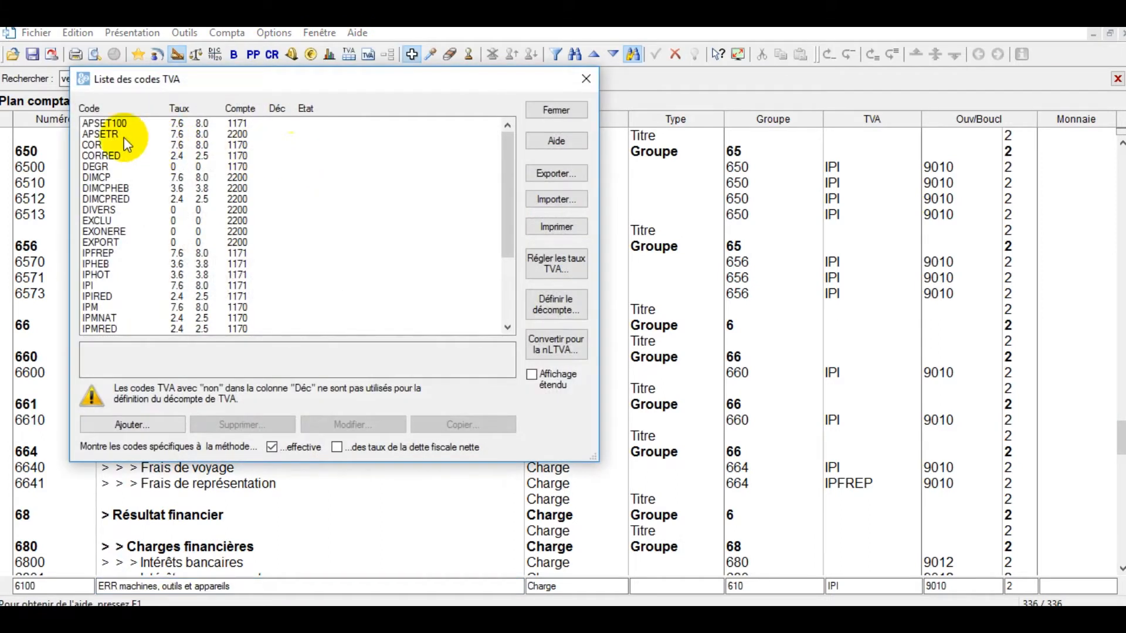
pyautogui.moveTo(498, 168)
pyautogui.mouseDown()
pyautogui.moveTo(504, 241)
pyautogui.moveTo(502, 171)
pyautogui.mouseUp()
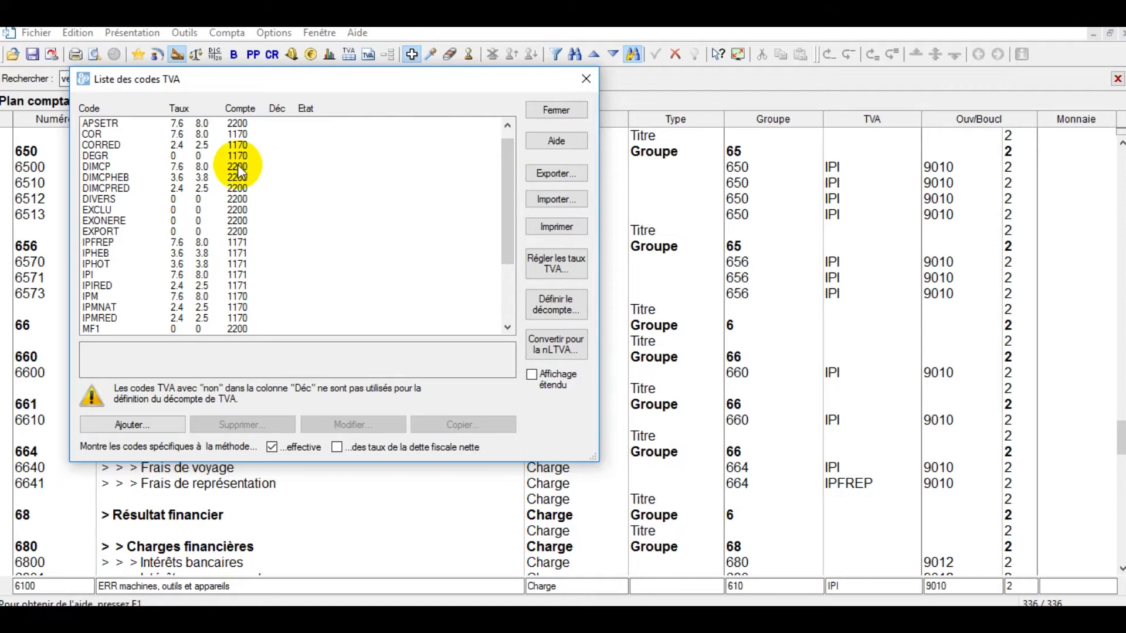
pyautogui.click(121, 169)
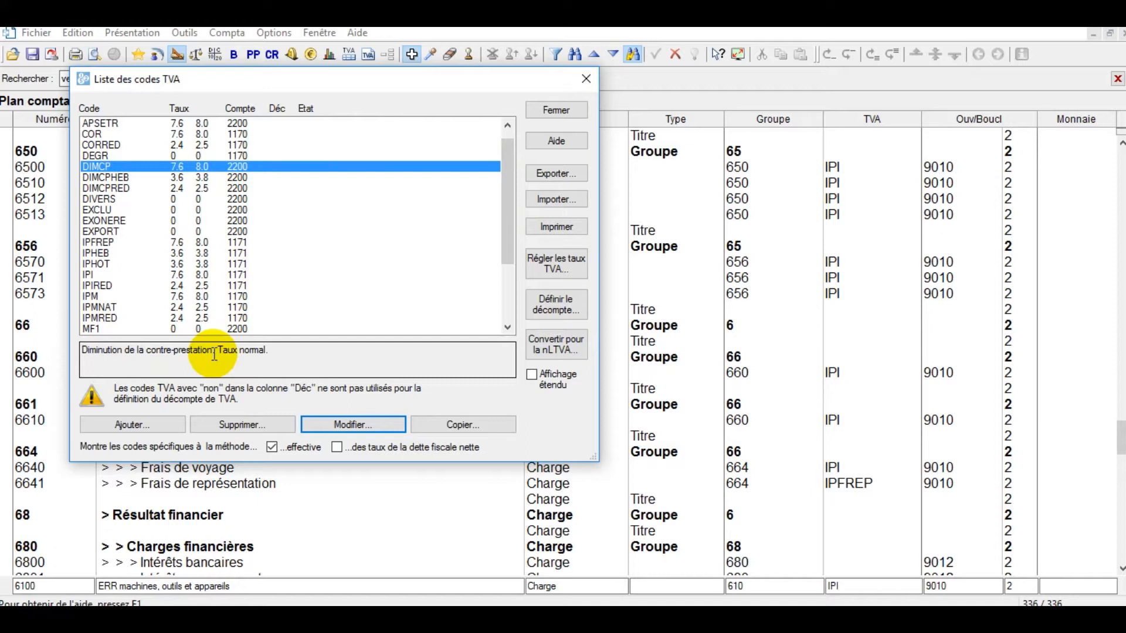
pyautogui.click(167, 161)
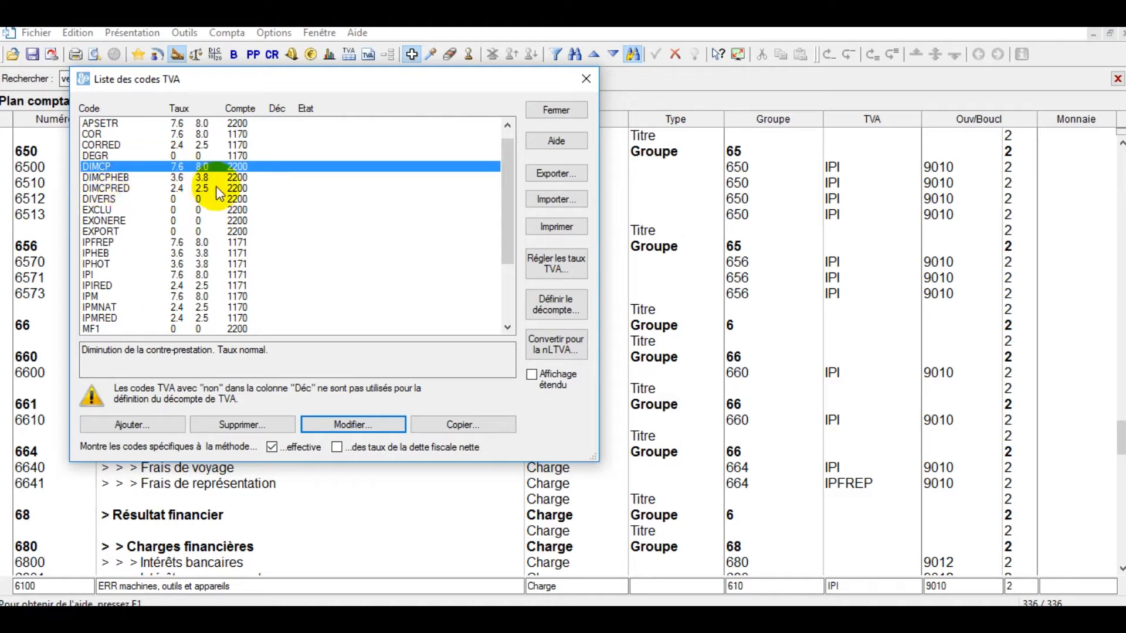
# Review the EXCLU, EXONERE, EXPORT and IPIRED codes and the rest of the VAT code list, then close it.
pyautogui.click(108, 211)
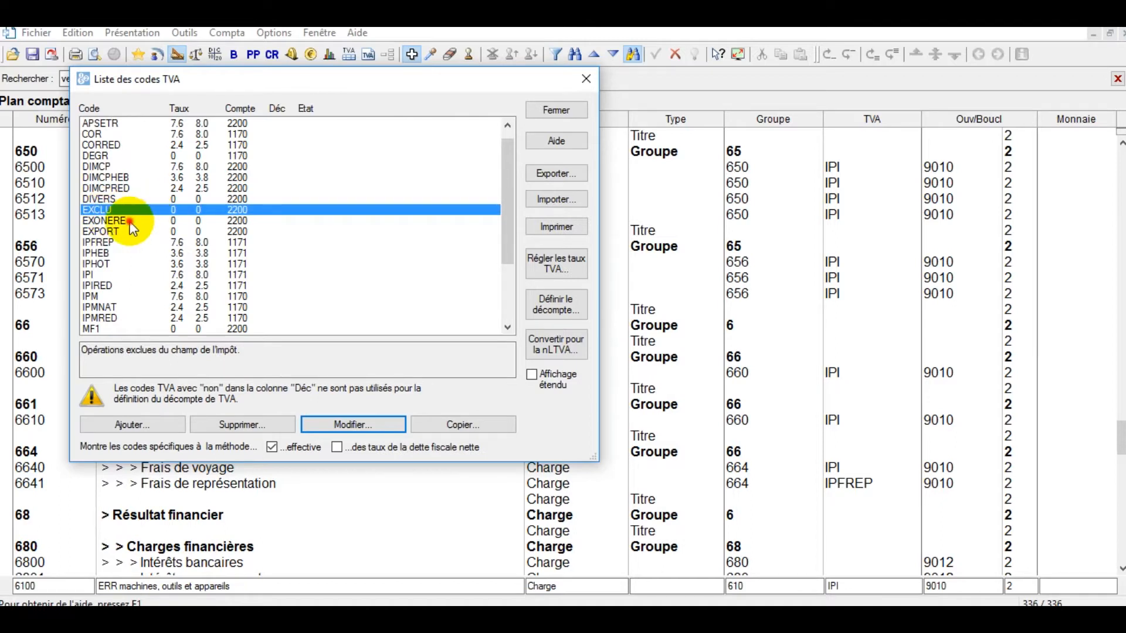
pyautogui.click(128, 222)
pyautogui.click(116, 232)
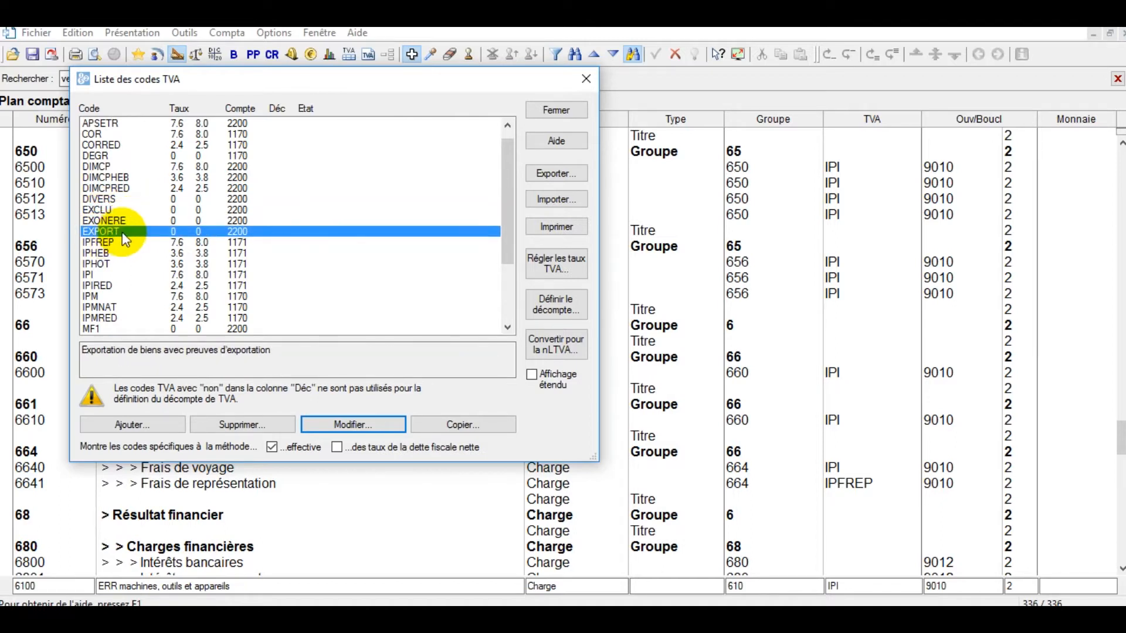
pyautogui.click(112, 286)
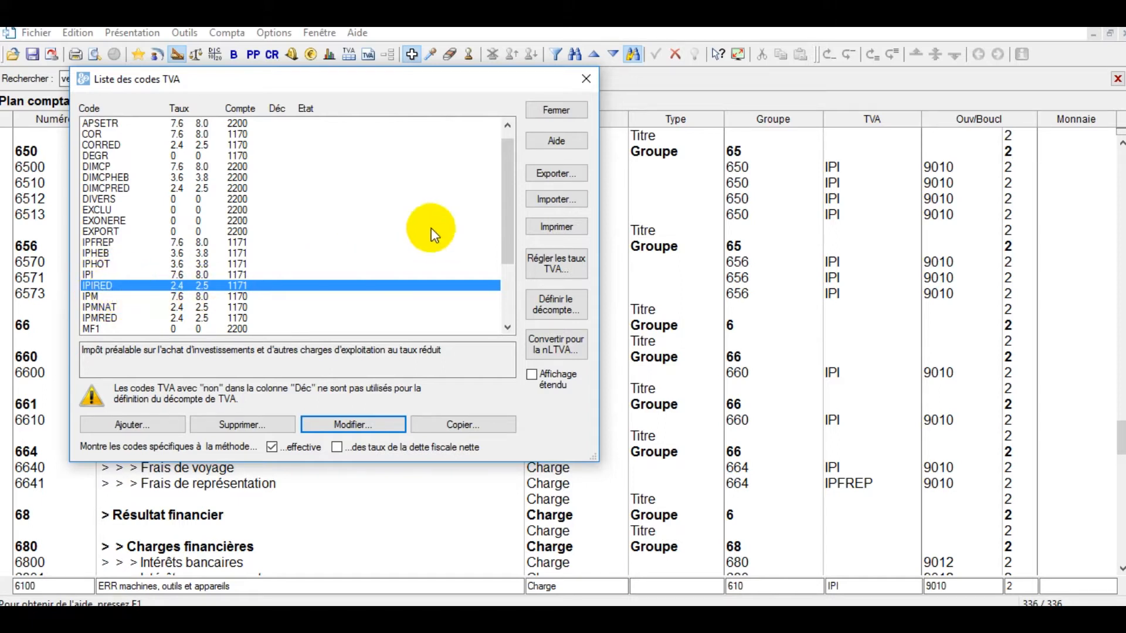
pyautogui.moveTo(507, 177); pyautogui.dragTo(507, 223)
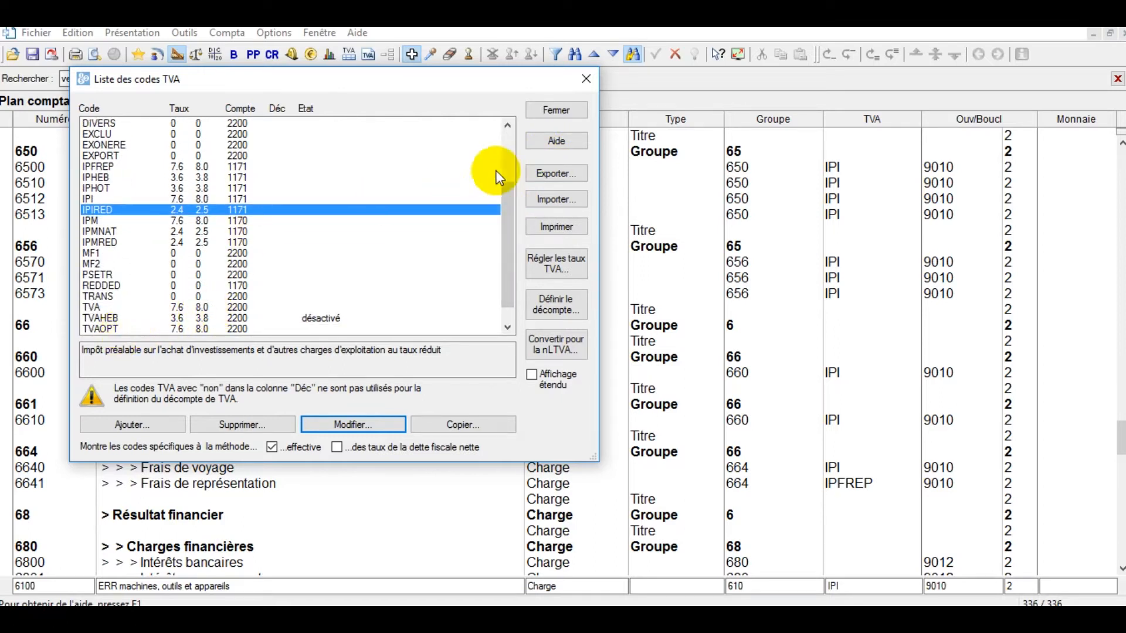
pyautogui.click(557, 111)
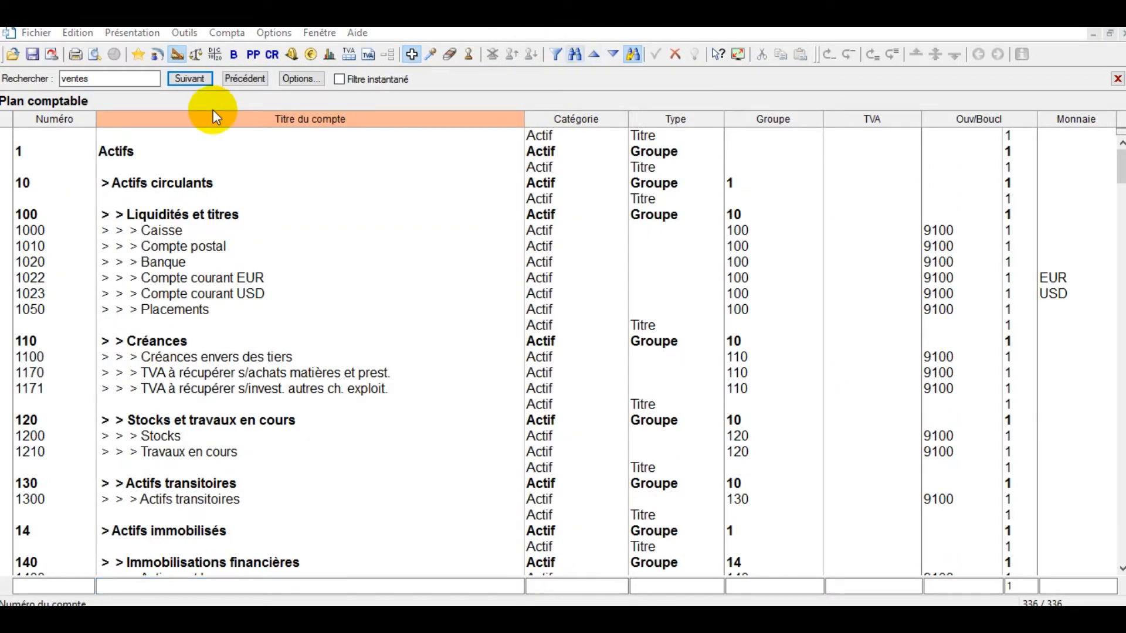
# Search the chart of accounts for "ventes" and copy account 3200 Ventes de marchandises brutes as the basis for a new account.
pyautogui.click(149, 79)
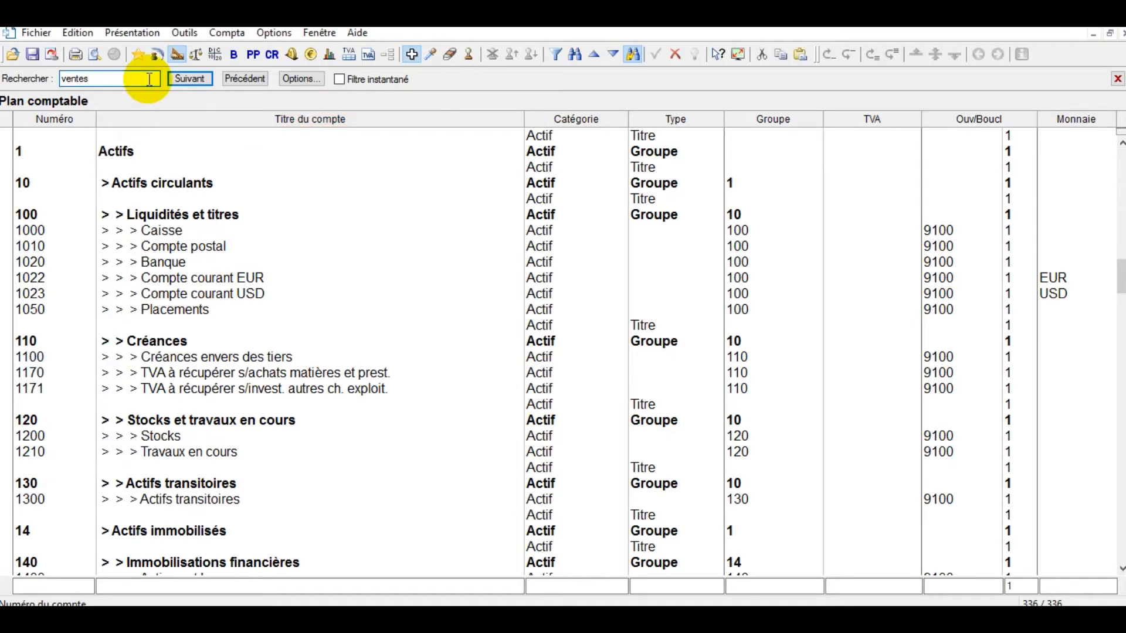
pyautogui.press('Return')
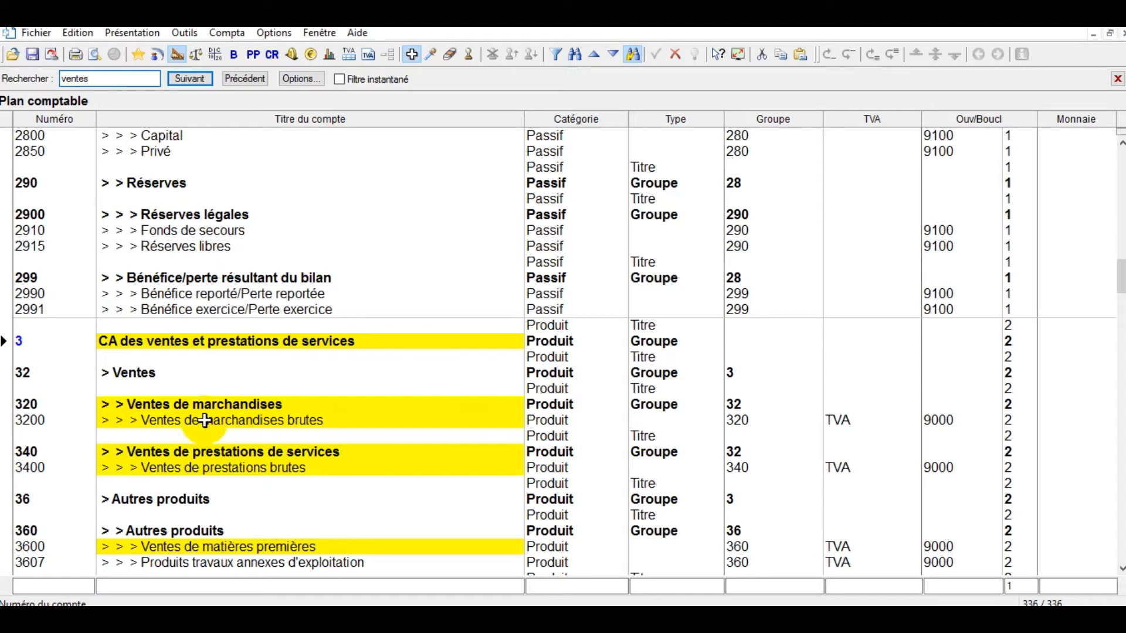
pyautogui.click(431, 55)
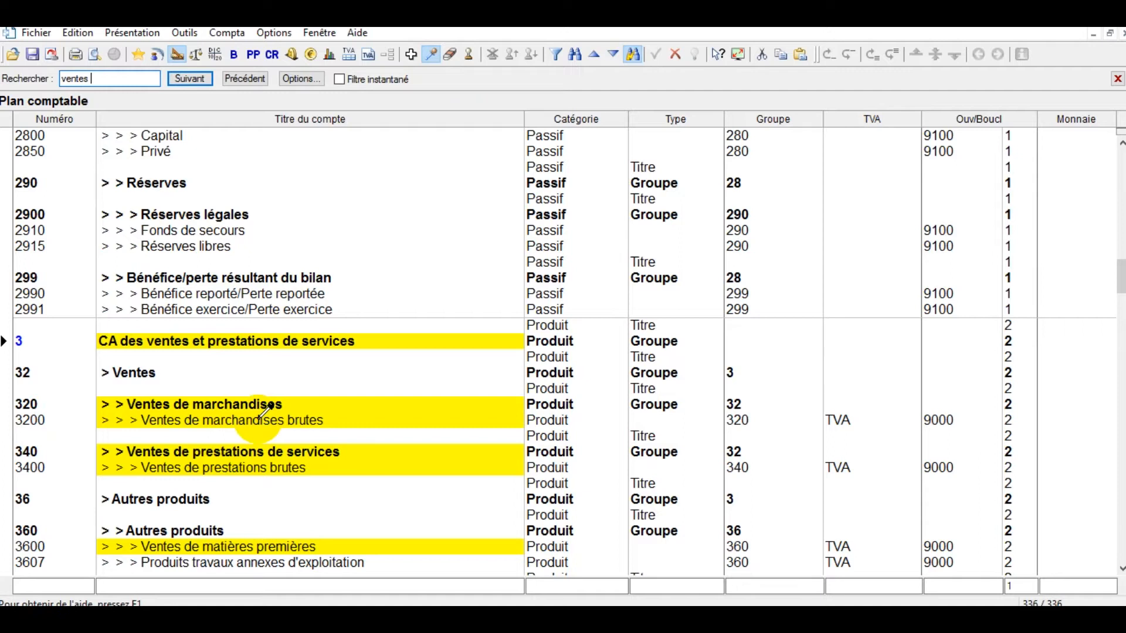
pyautogui.doubleClick(261, 418)
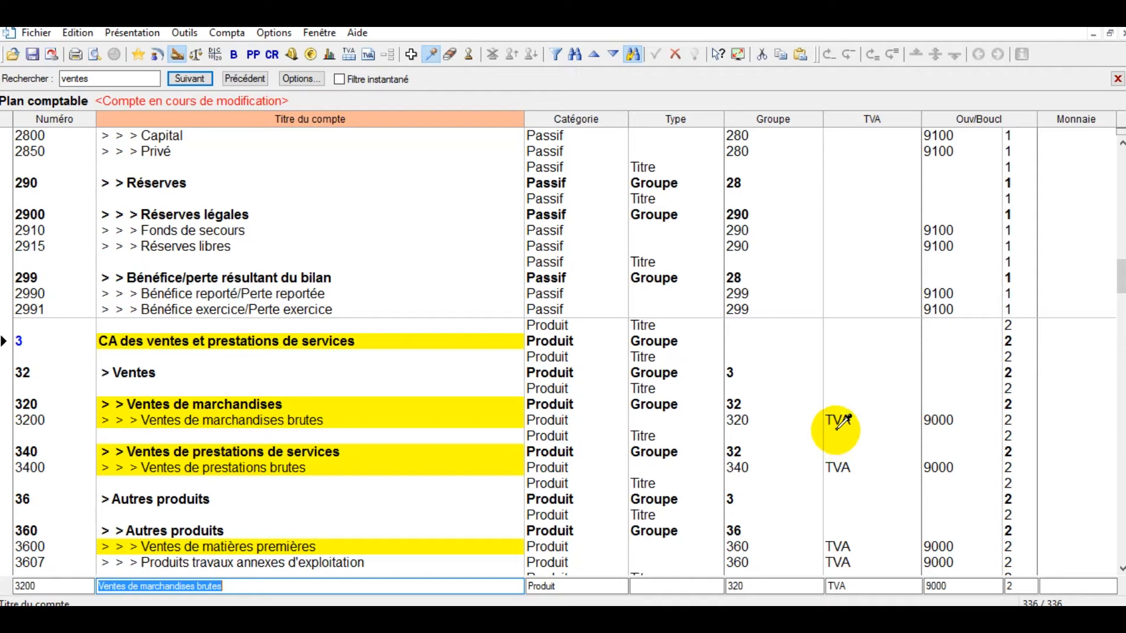
# Title the copied account "Ventes de marchandises brutes 2.5%".
pyautogui.doubleClick(206, 587)
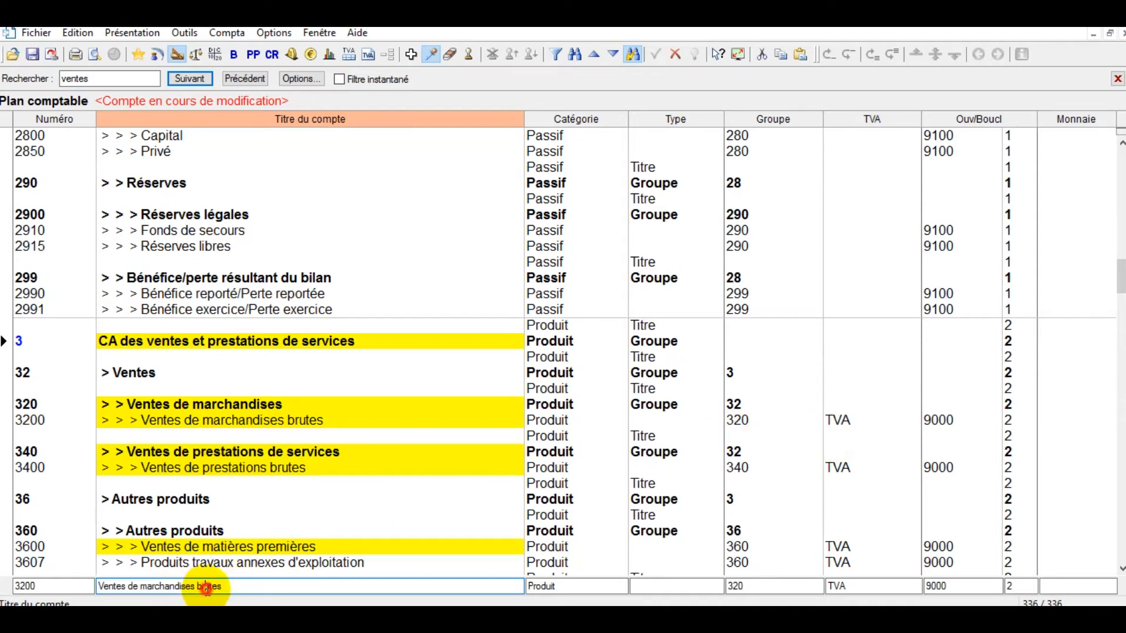
pyautogui.click(207, 588)
pyautogui.write('2.5%')
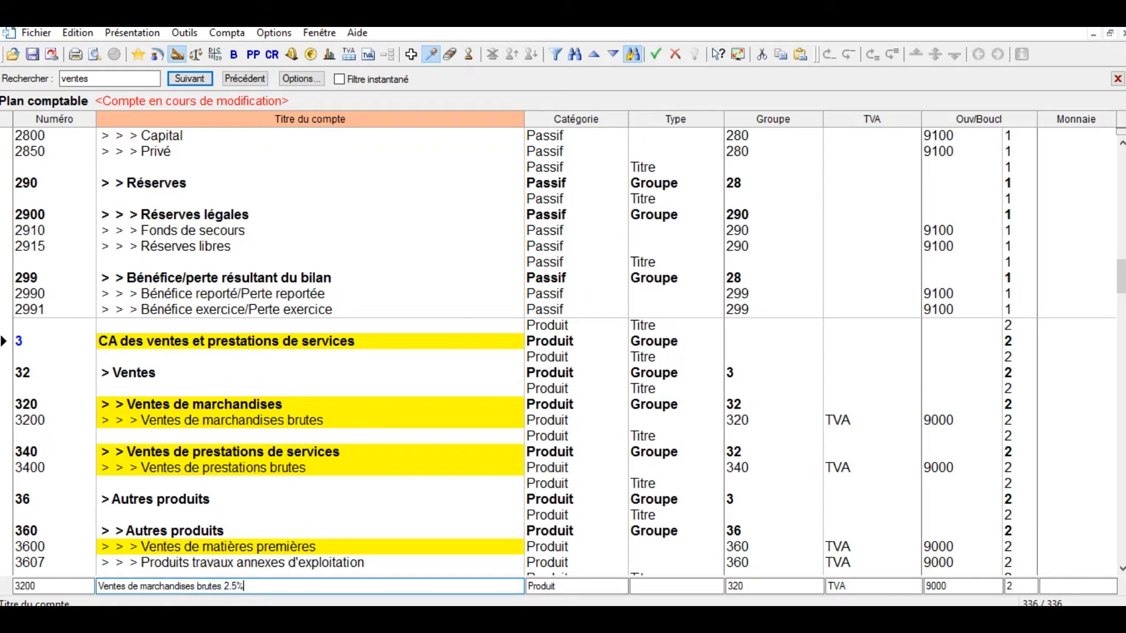
# Assign the reduced-rate VAT code TVARED to the copied sales account from the list of VAT codes.
pyautogui.press('Tab')
pyautogui.press('Tab')
pyautogui.press('Tab')
pyautogui.press('Tab')
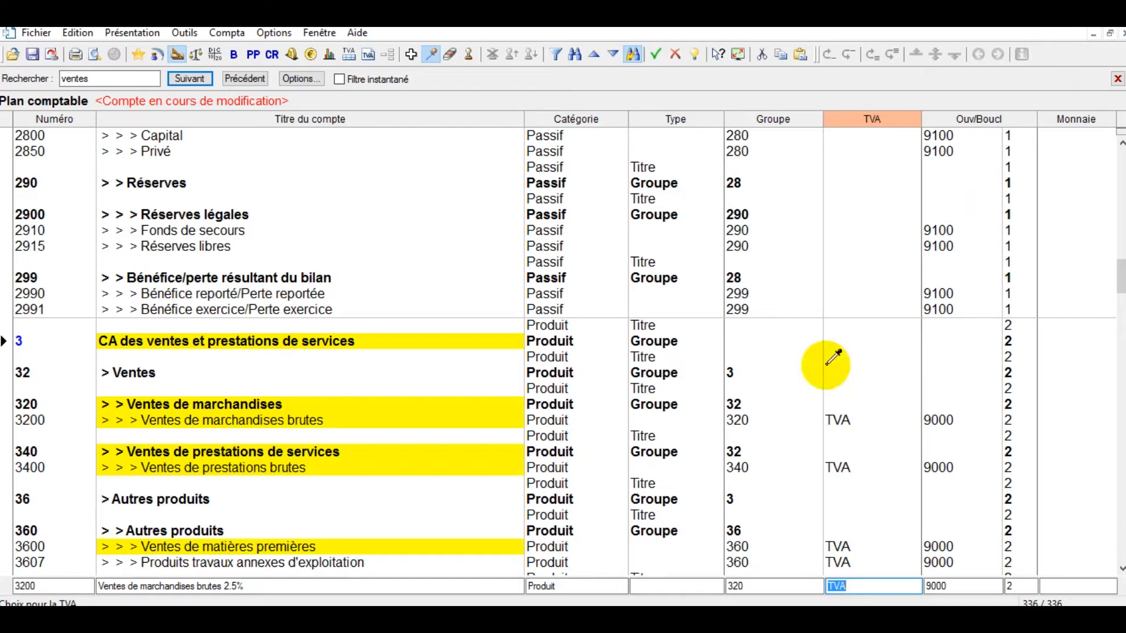
pyautogui.press('F12')
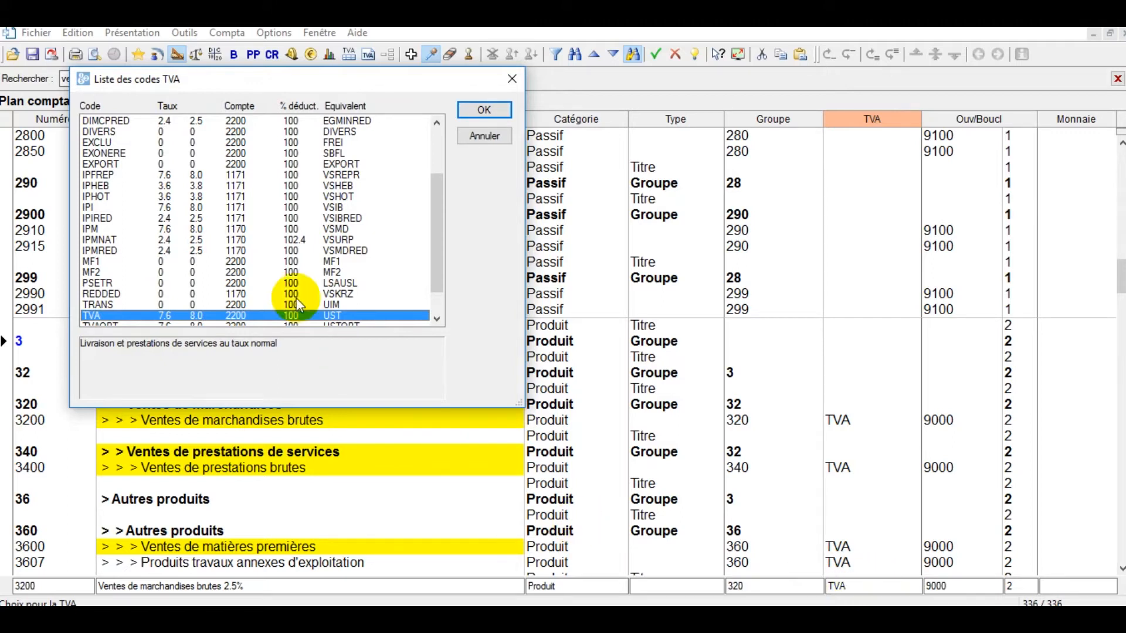
pyautogui.moveTo(435, 203); pyautogui.dragTo(435, 249)
pyautogui.click(162, 316)
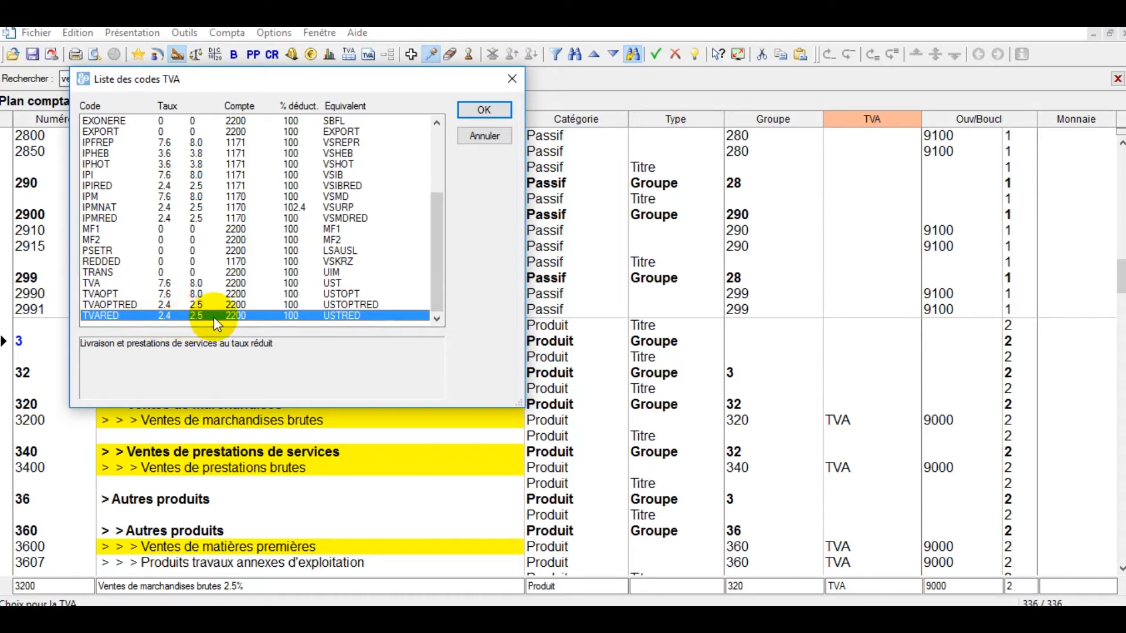
pyautogui.click(487, 114)
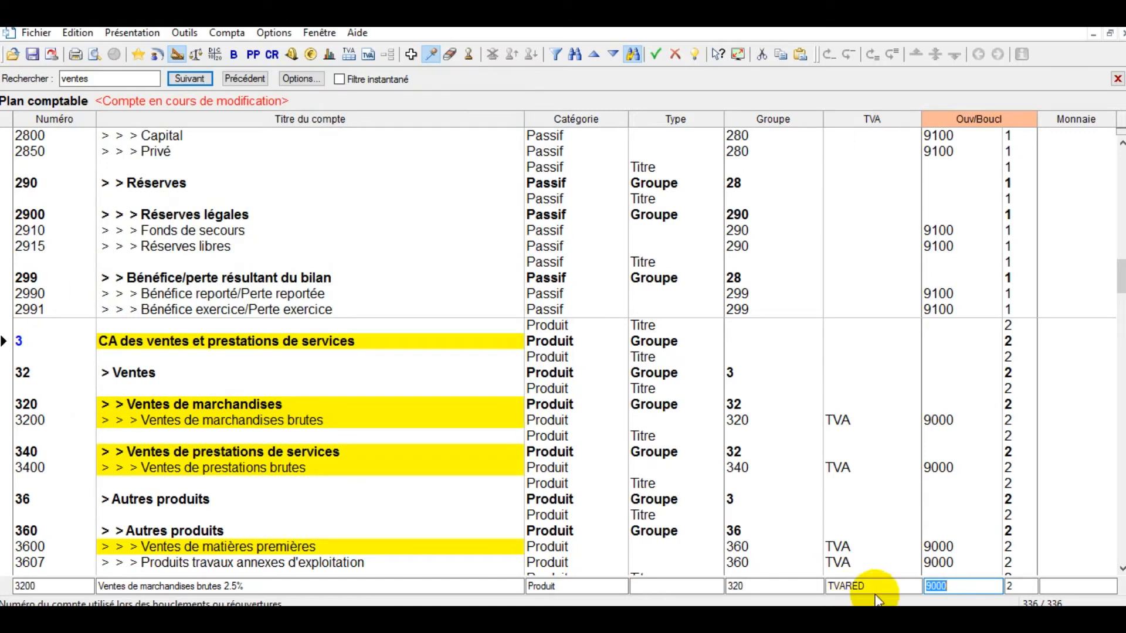
# Give the new 2.5% sales account the number 3201 and validate its creation.
pyautogui.press('Return')
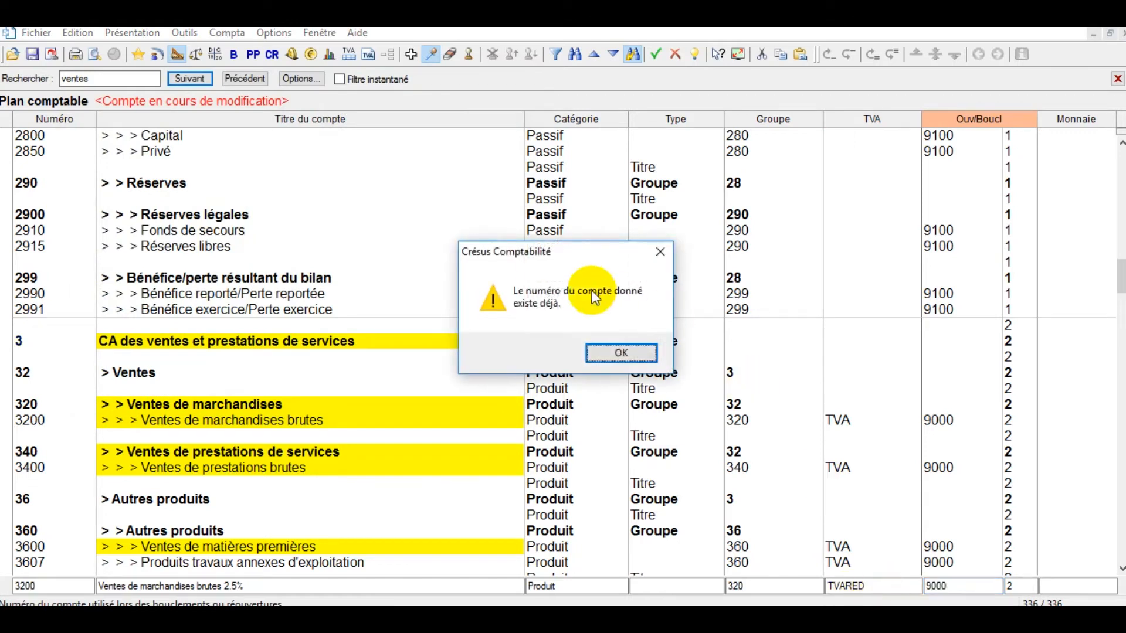
pyautogui.click(622, 353)
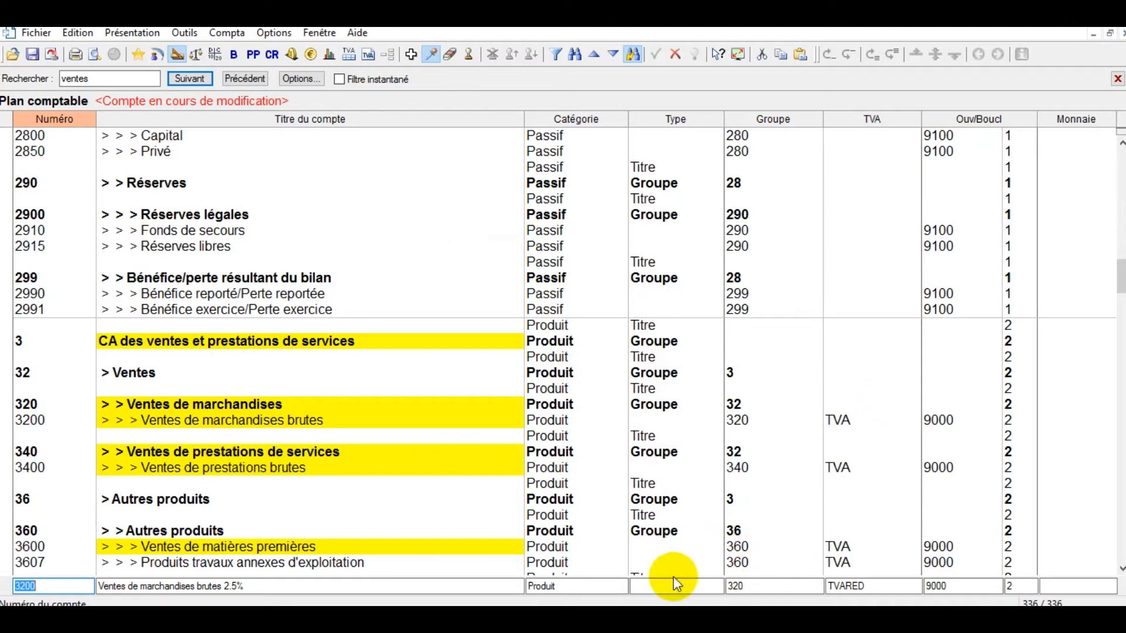
pyautogui.click(78, 590)
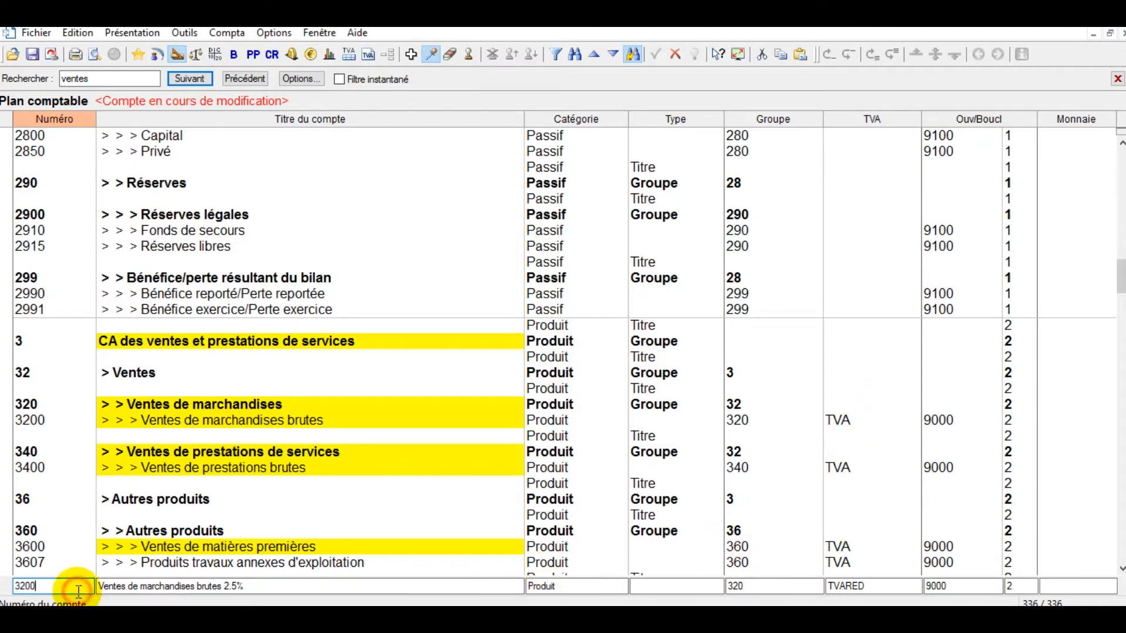
pyautogui.write('1')
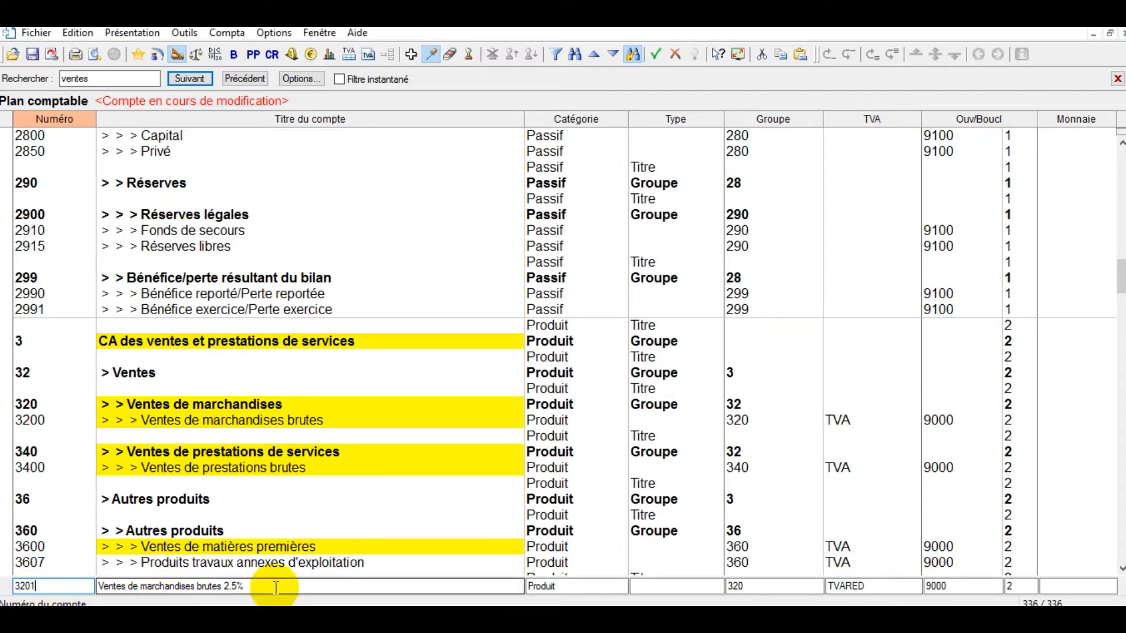
pyautogui.press('Return')
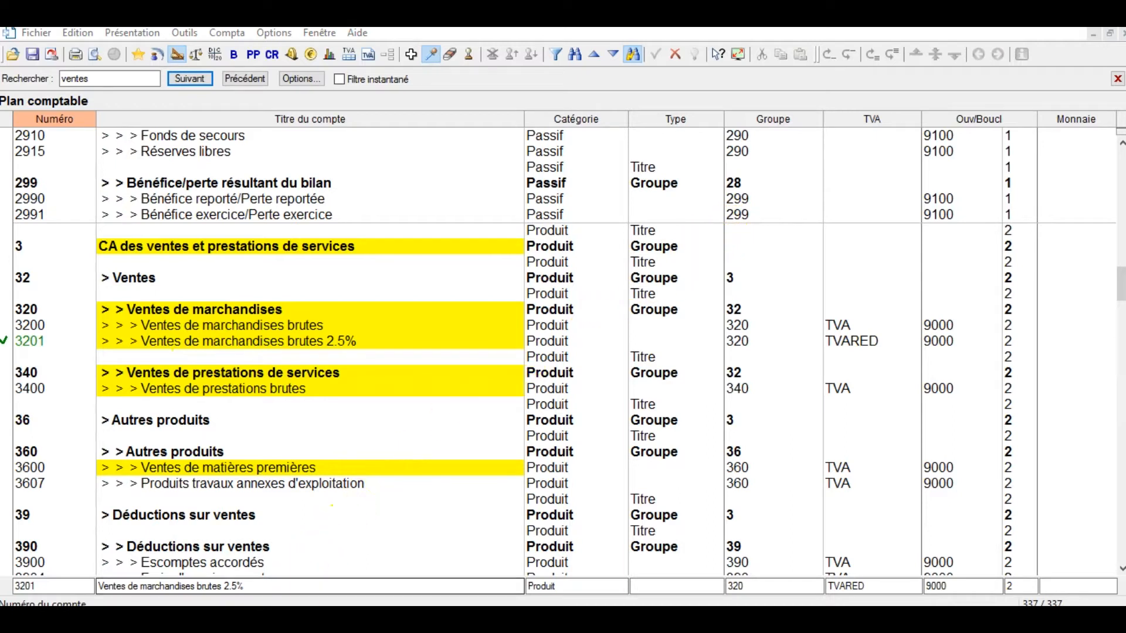
# Switch to the Better Study site and open a quiz of the course 2. Principes généraux.
pyautogui.moveTo(281, 604)
pyautogui.click(359, 572)
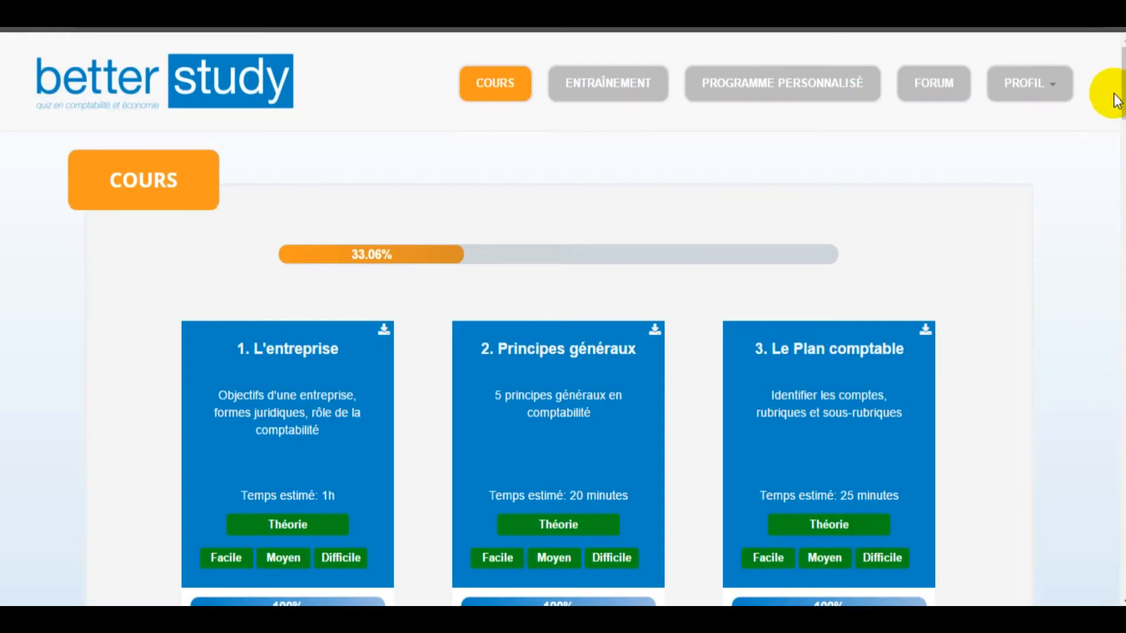
pyautogui.scroll(-3, 1120, 87)
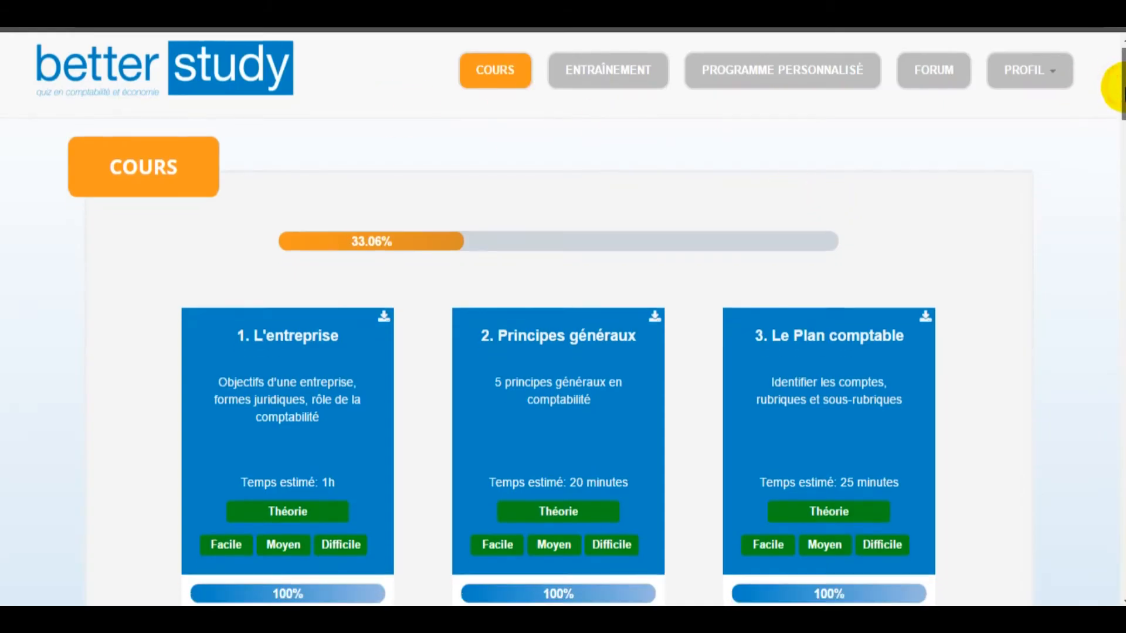
pyautogui.click(552, 426)
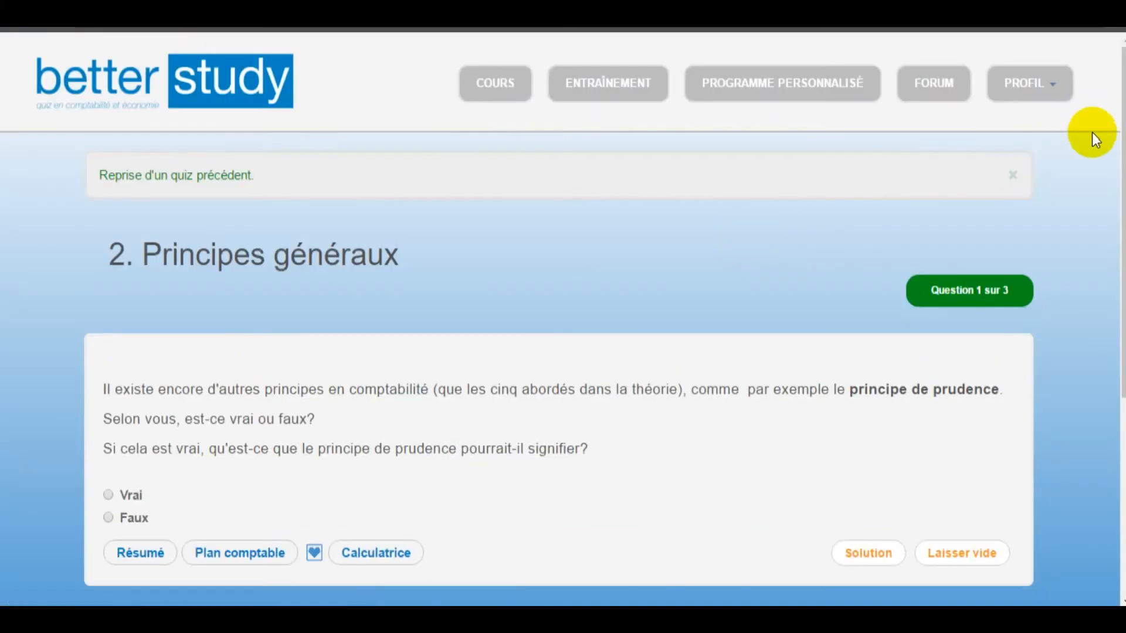
# Open the chart of accounts PDF from the quiz question and display it at 150 %.
pyautogui.click(246, 554)
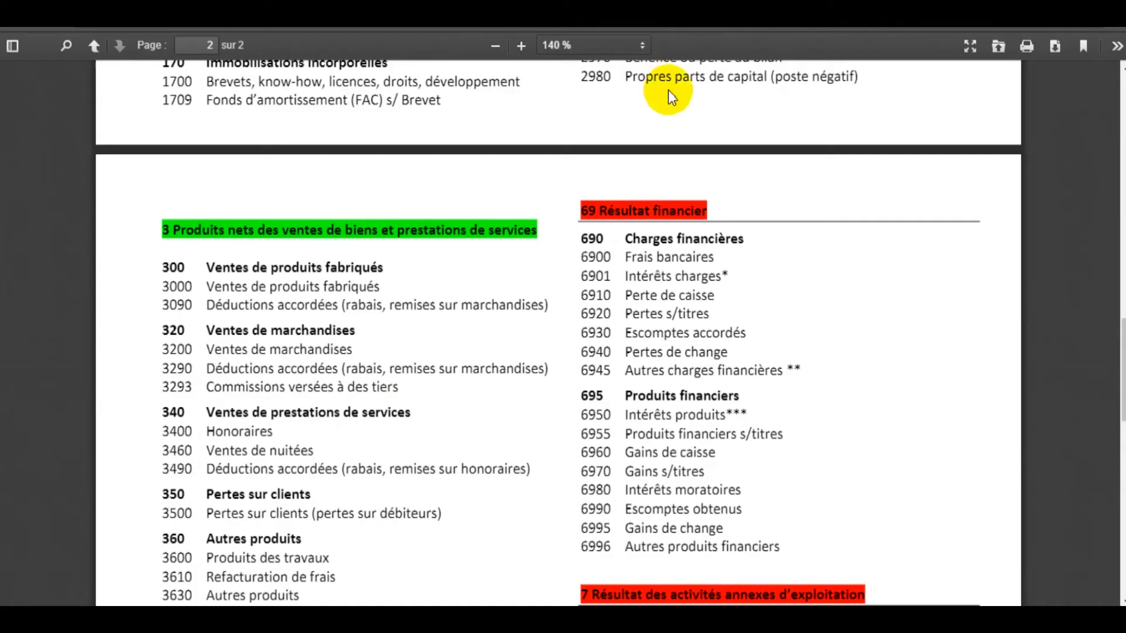
pyautogui.click(502, 53)
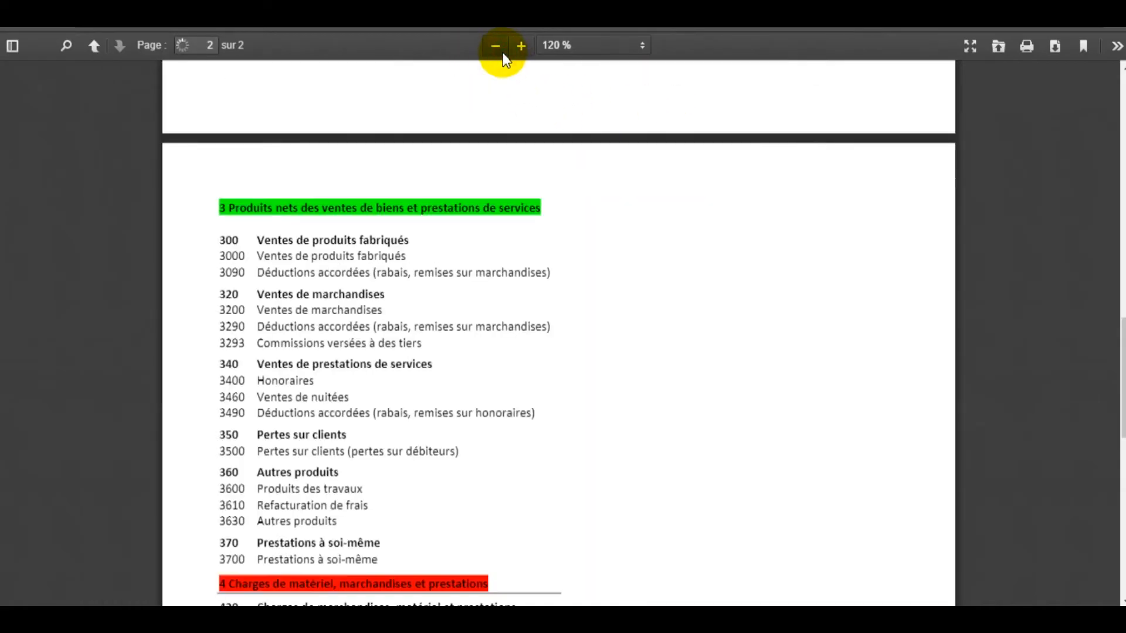
pyautogui.click(502, 53)
pyautogui.click(521, 49)
pyautogui.click(520, 46)
pyautogui.click(520, 47)
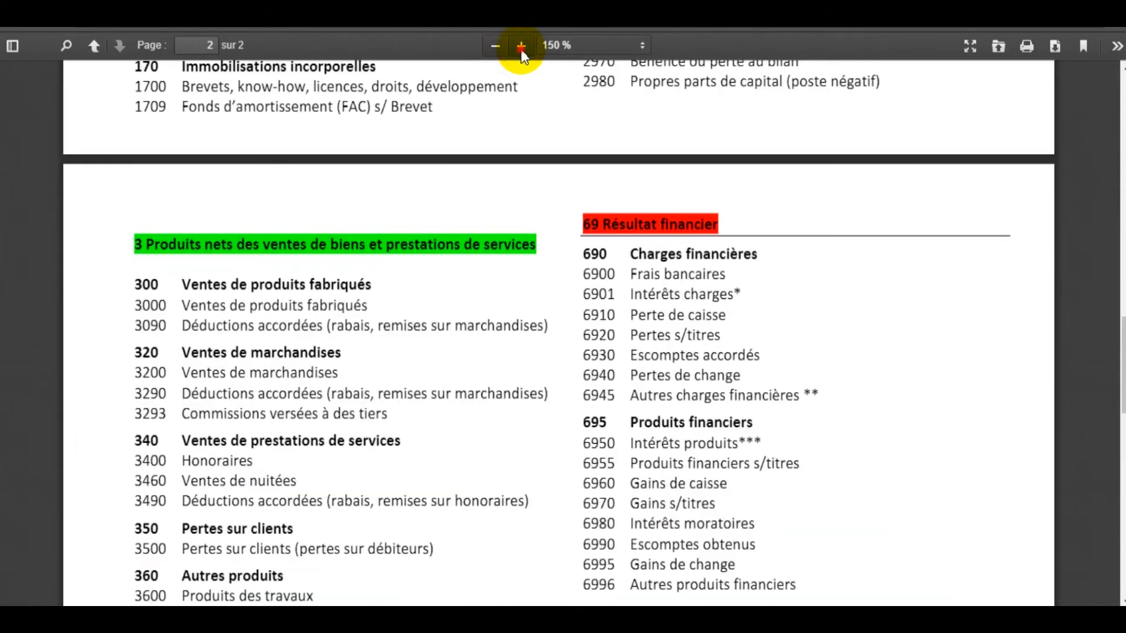
# Enlarge the chart of accounts PDF to 170 % and consult the accounts of class 3, Produits nets des ventes.
pyautogui.click(520, 47)
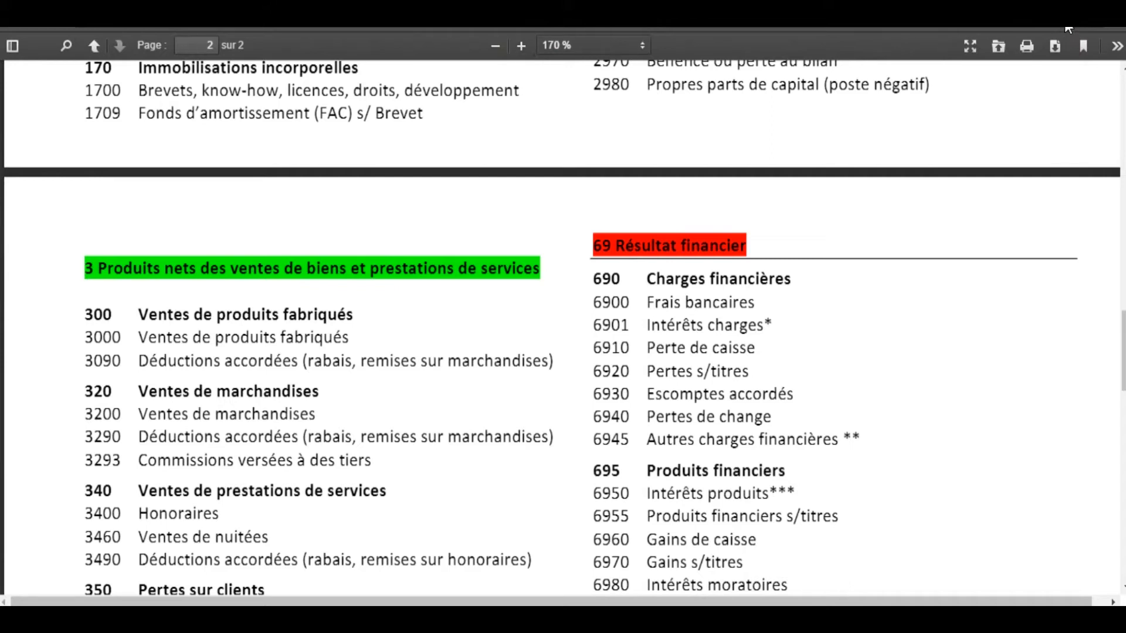
pyautogui.moveTo(1122, 341); pyautogui.dragTo(1122, 343)
pyautogui.scroll(-3, 1117, 343)
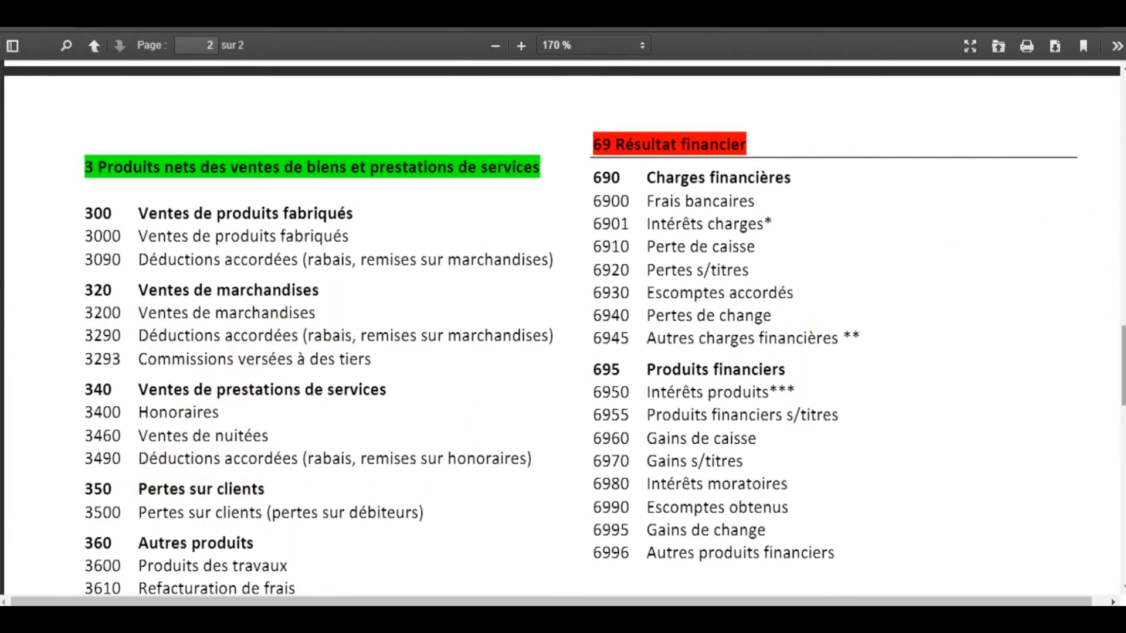
pyautogui.scroll(-1, 618, 282)
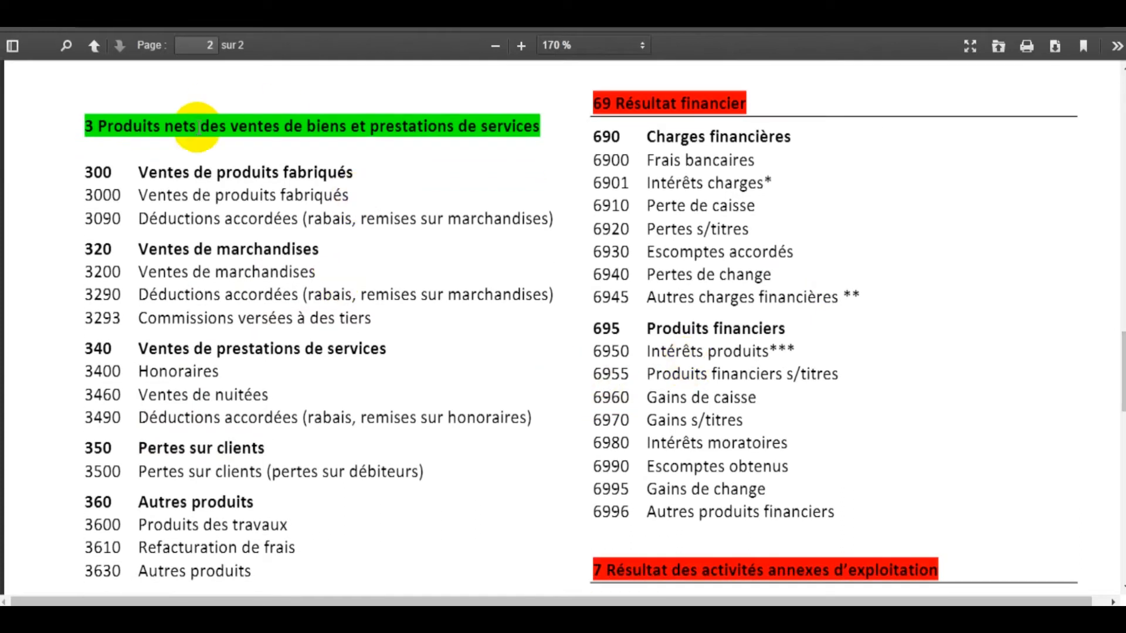
pyautogui.moveTo(567, 616)
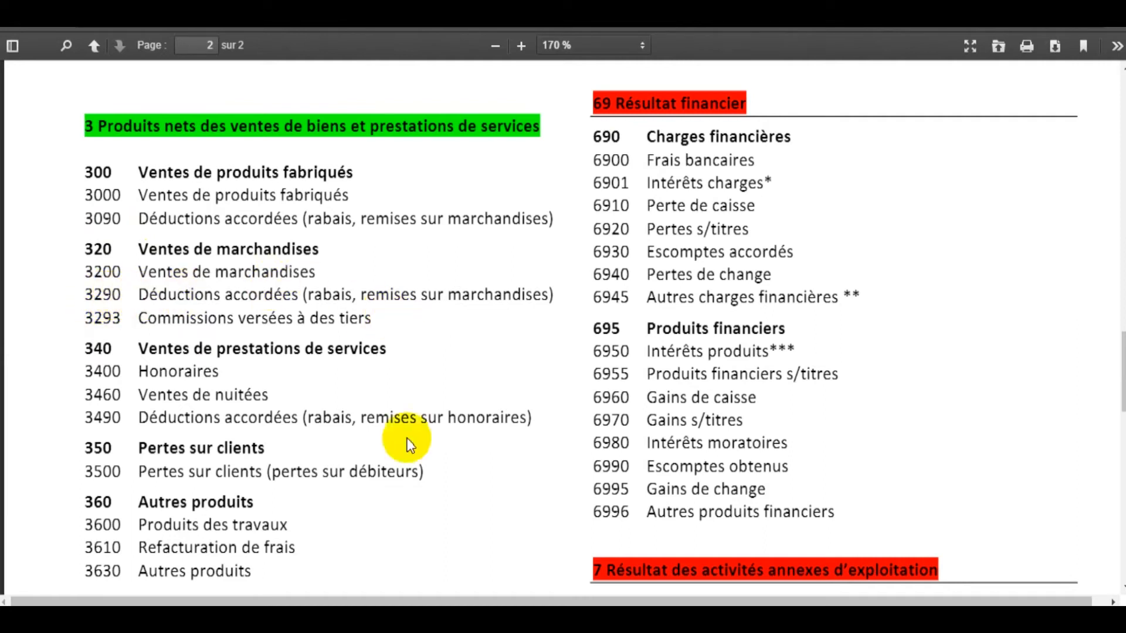
# Switch back to Crésus Comptabilité, retitle account 3900 Escomptes accordés as Déductions accordées, renumber it 3290 and validate the change.
pyautogui.click(412, 619)
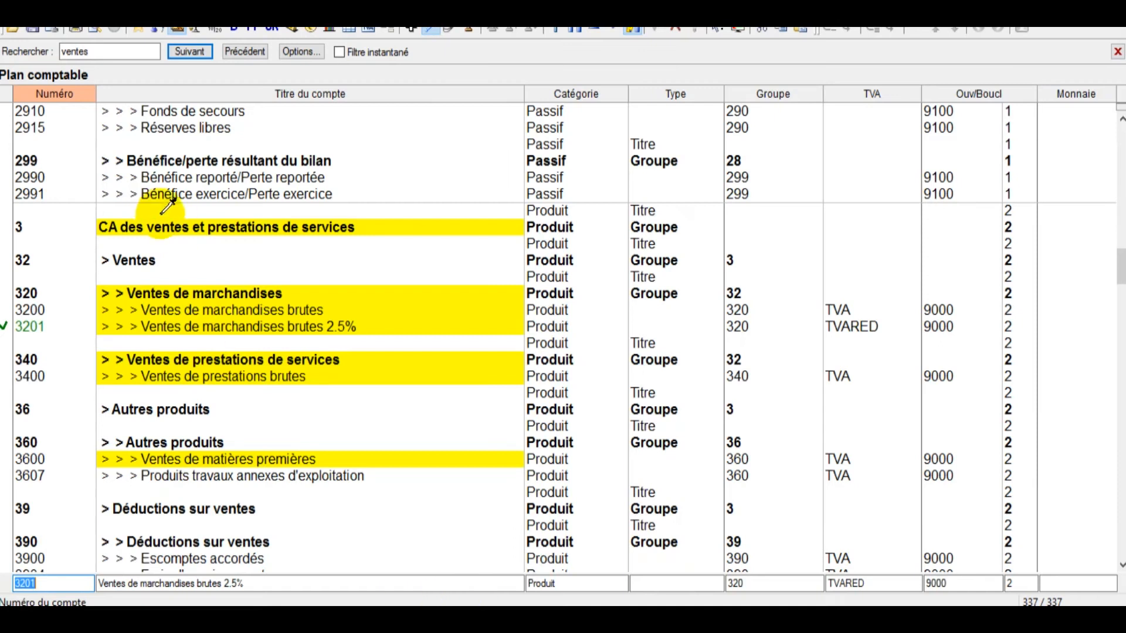
pyautogui.click(82, 52)
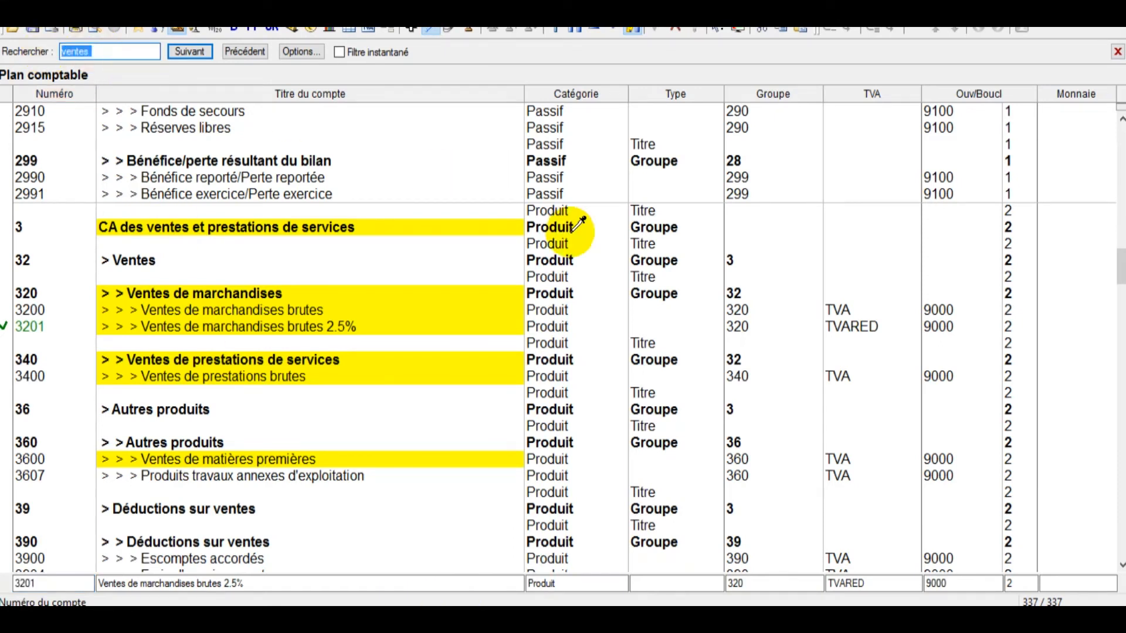
pyautogui.moveTo(1120, 266); pyautogui.dragTo(1121, 273)
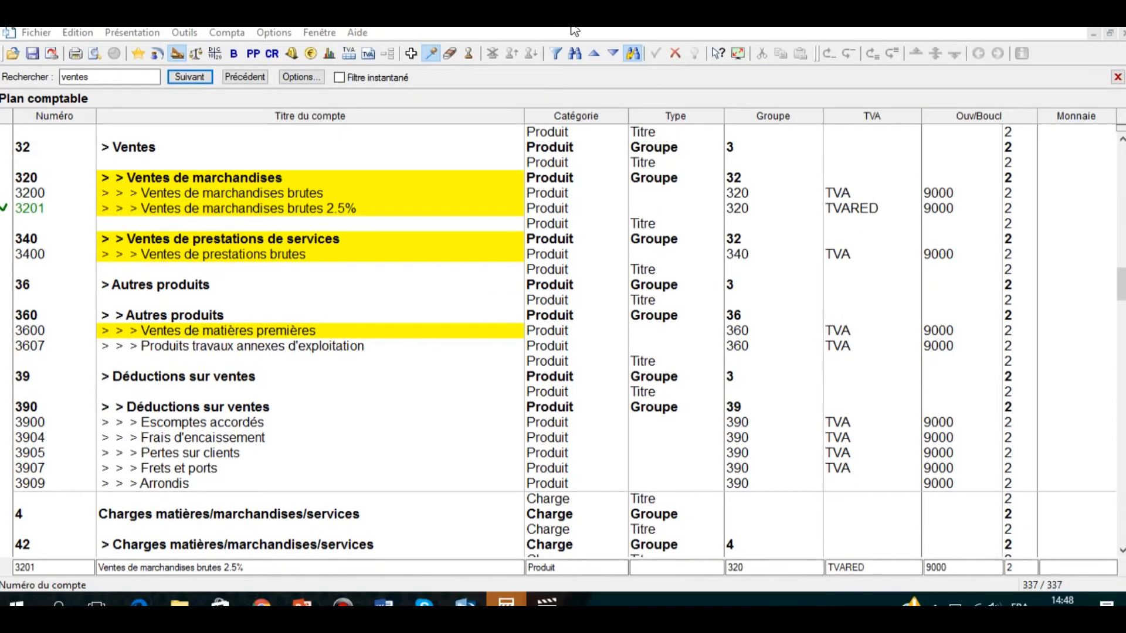
pyautogui.click(411, 55)
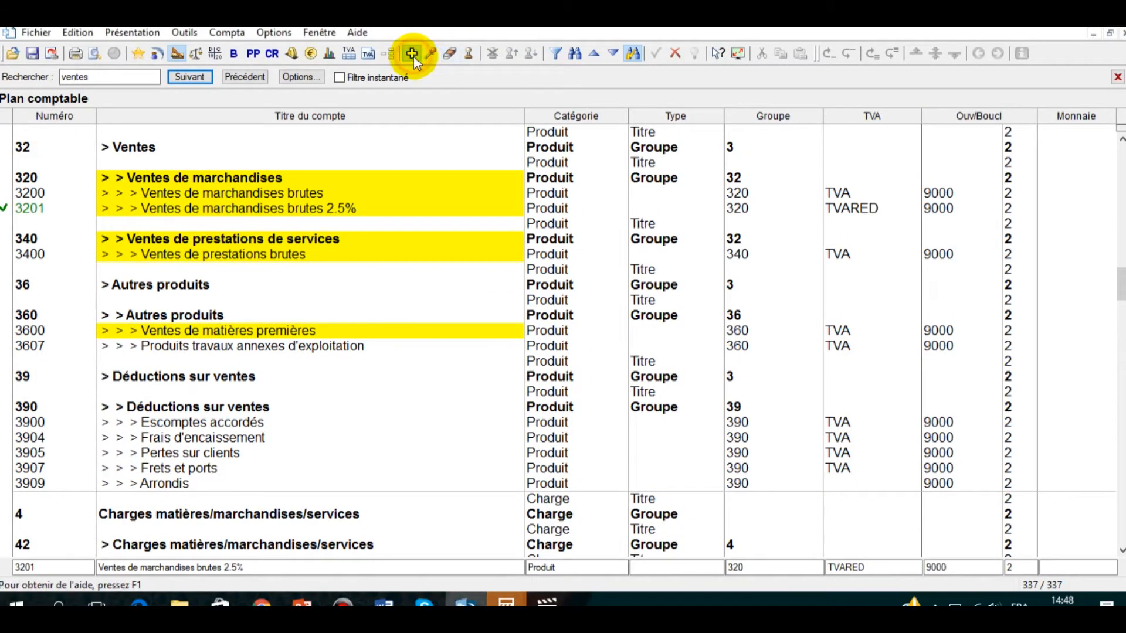
pyautogui.click(249, 423)
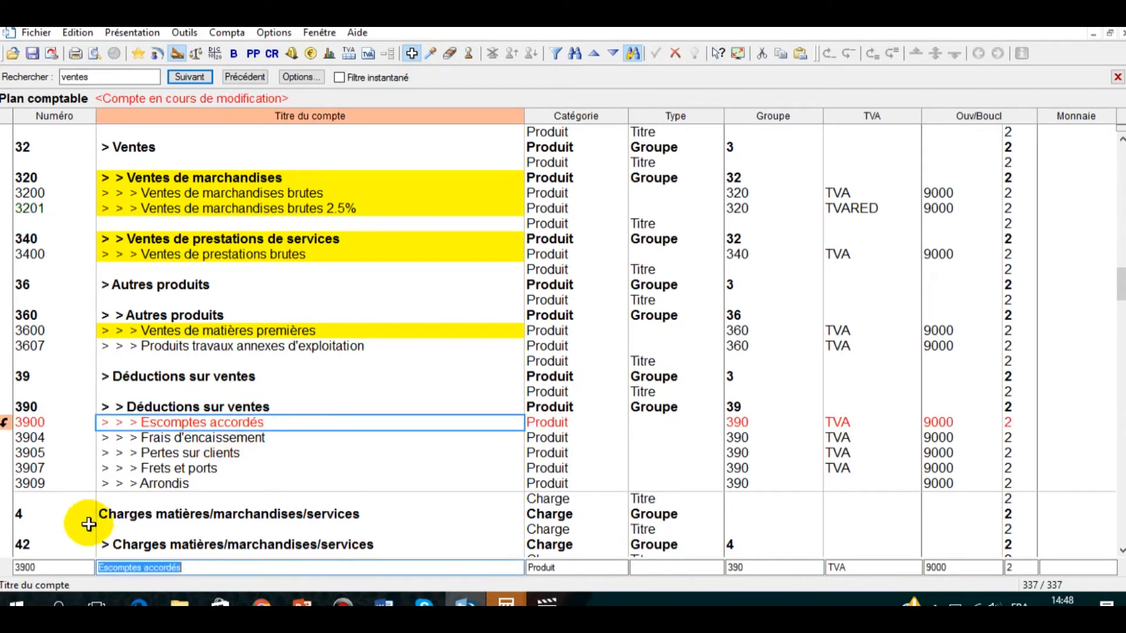
pyautogui.write('Dd')
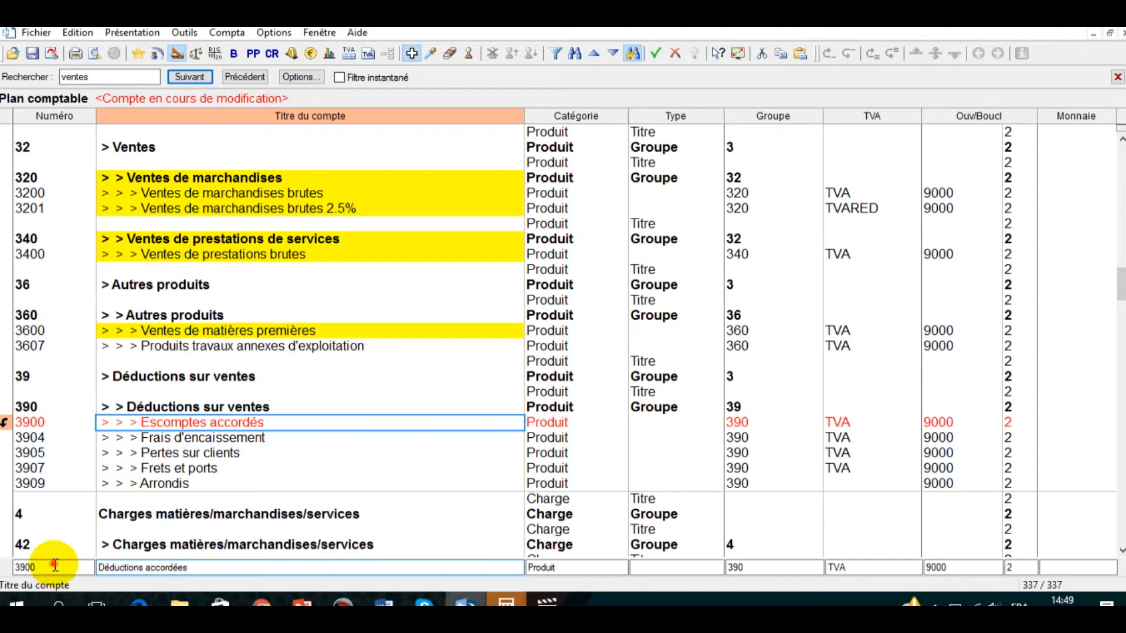
pyautogui.click(54, 565)
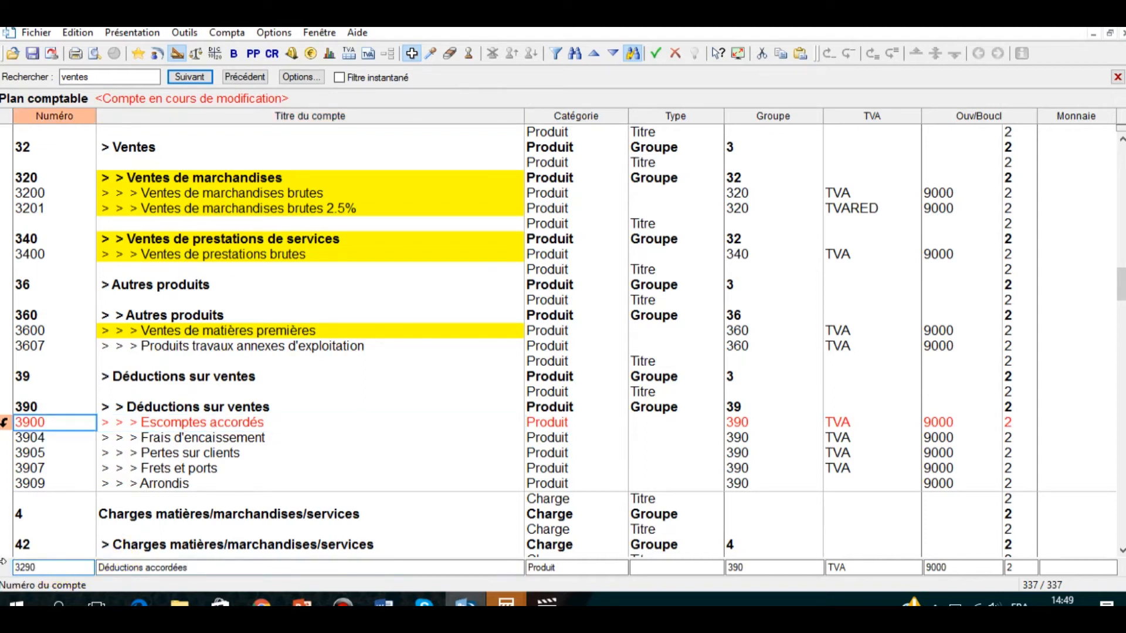
pyautogui.press('Return')
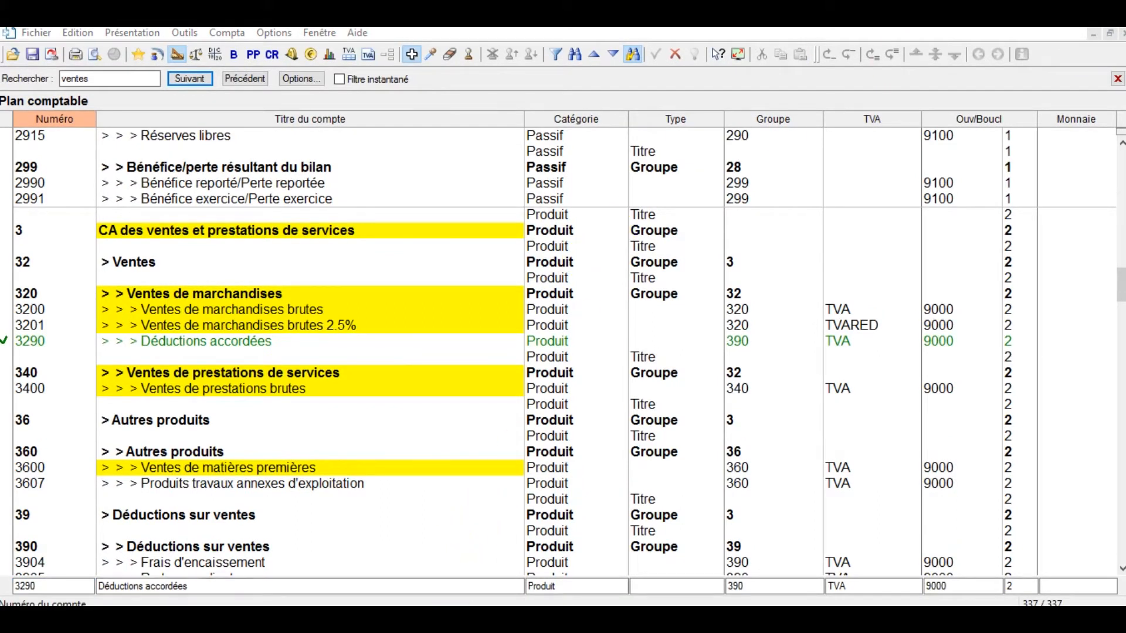
# Switch to the chart of accounts PDF and consult the class 4 accounts for deductions obtained on merchandise.
pyautogui.click(370, 531)
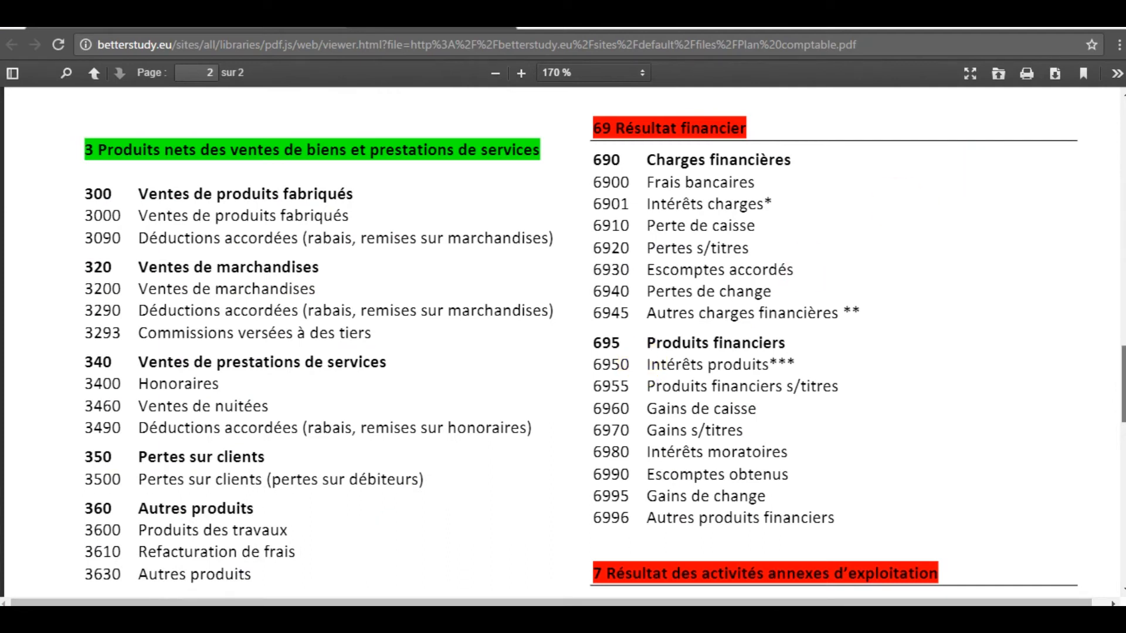
pyautogui.scroll(-1, 1102, 387)
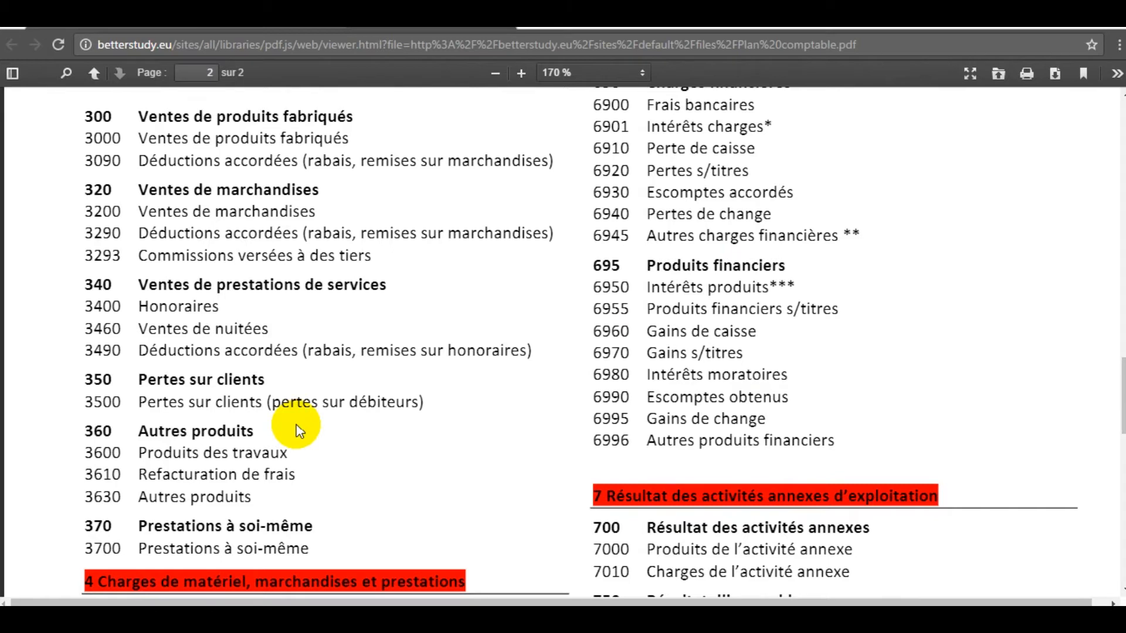
pyautogui.scroll(-1, 1120, 387)
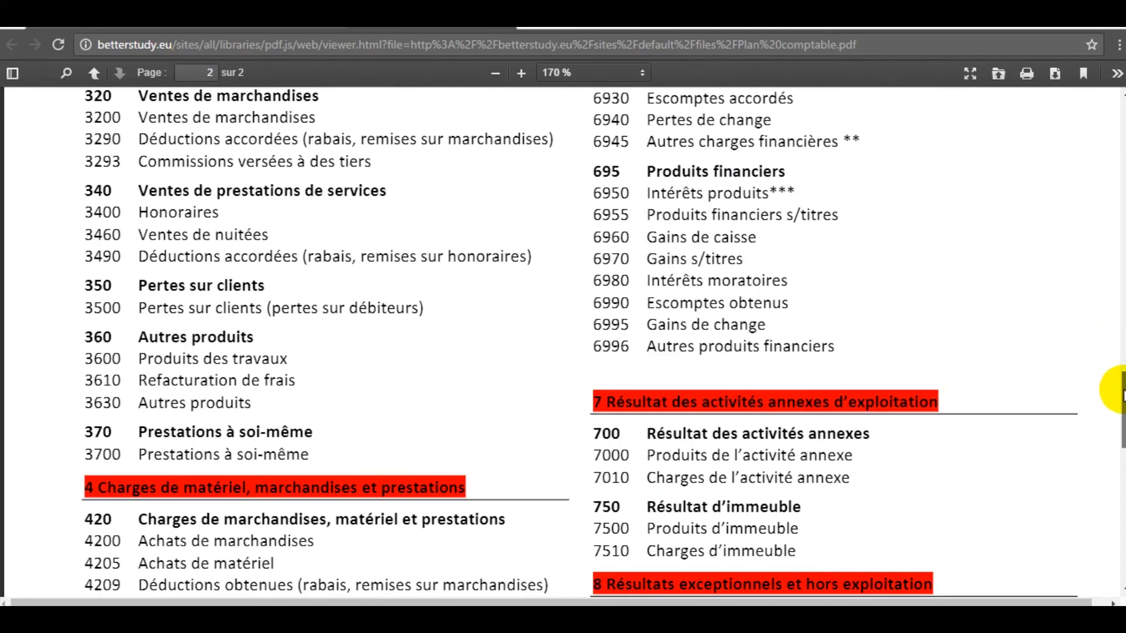
pyautogui.scroll(-3, 1118, 394)
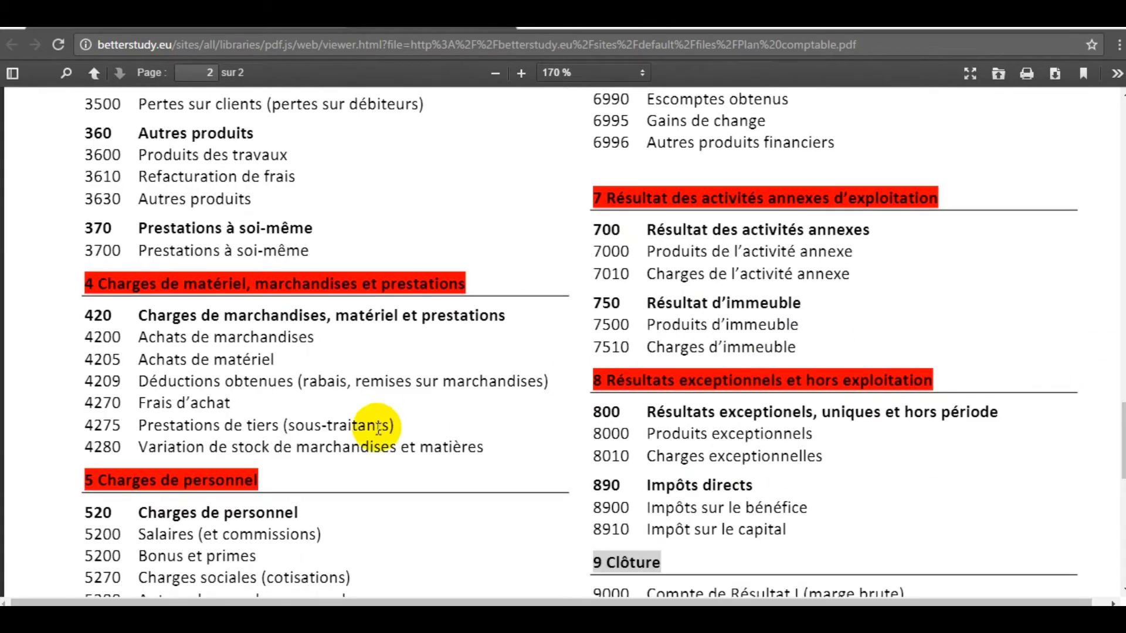
# Return to Crésus Comptabilité and search the chart of accounts for "dédu" to locate the deductions on charges.
pyautogui.click(480, 614)
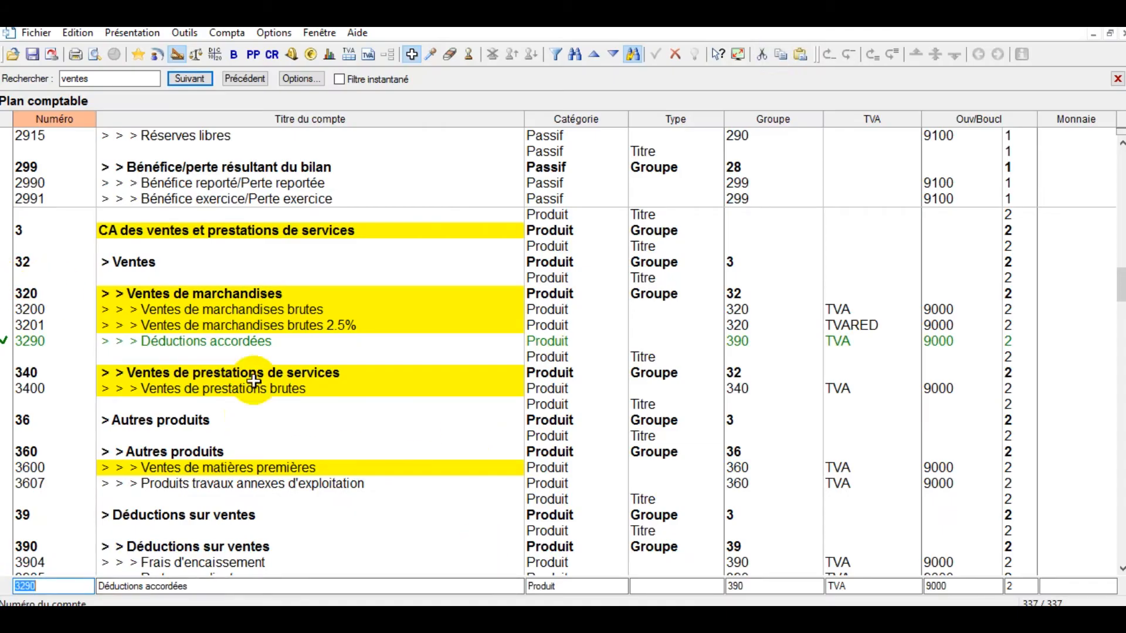
pyautogui.click(95, 76)
pyautogui.doubleClick(95, 76)
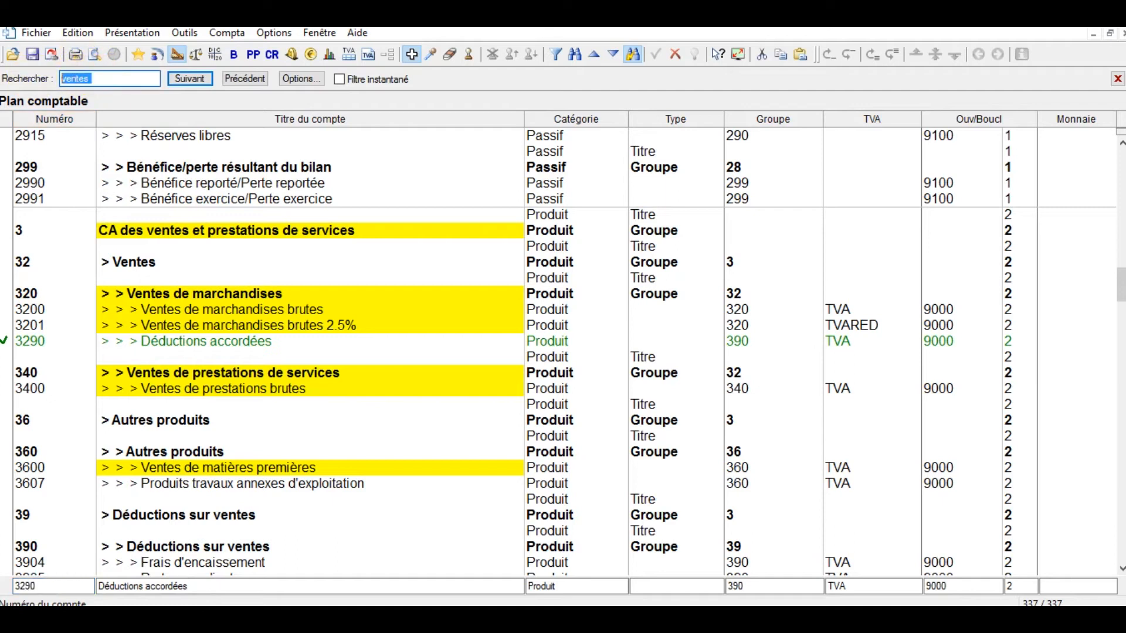
pyautogui.write('dédu')
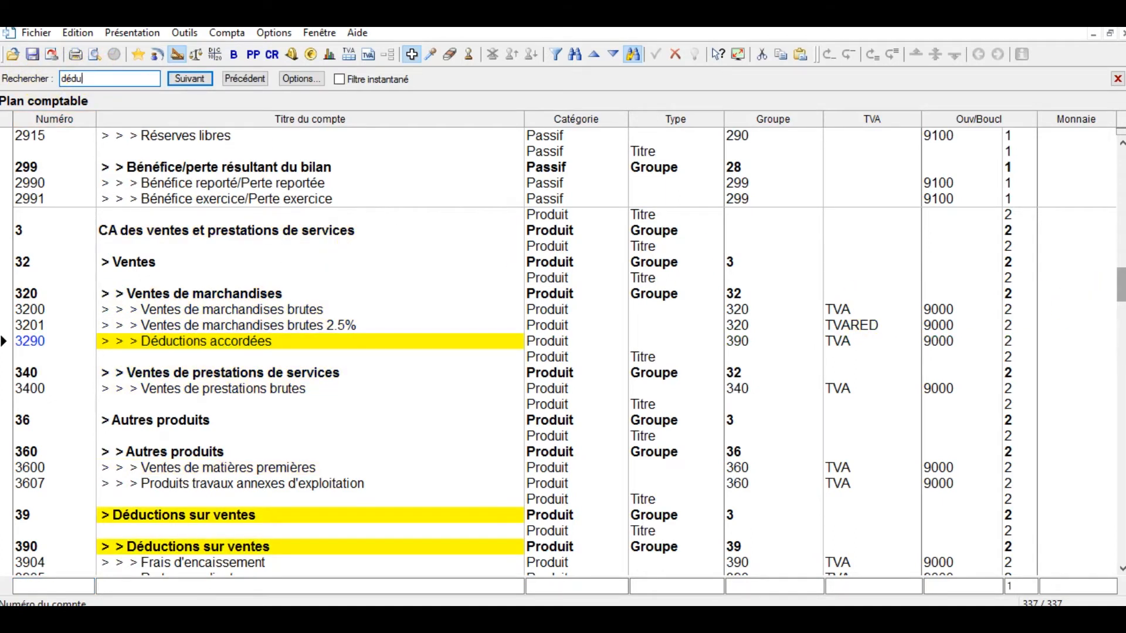
pyautogui.scroll(-5, 563, 352)
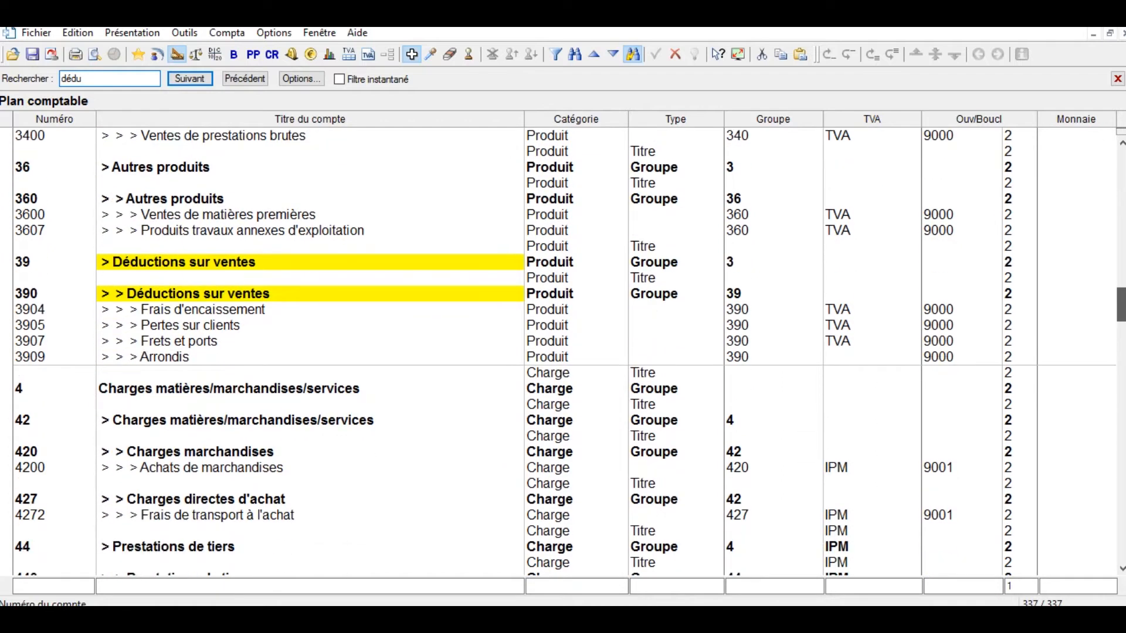
pyautogui.scroll(-4, 437, 490)
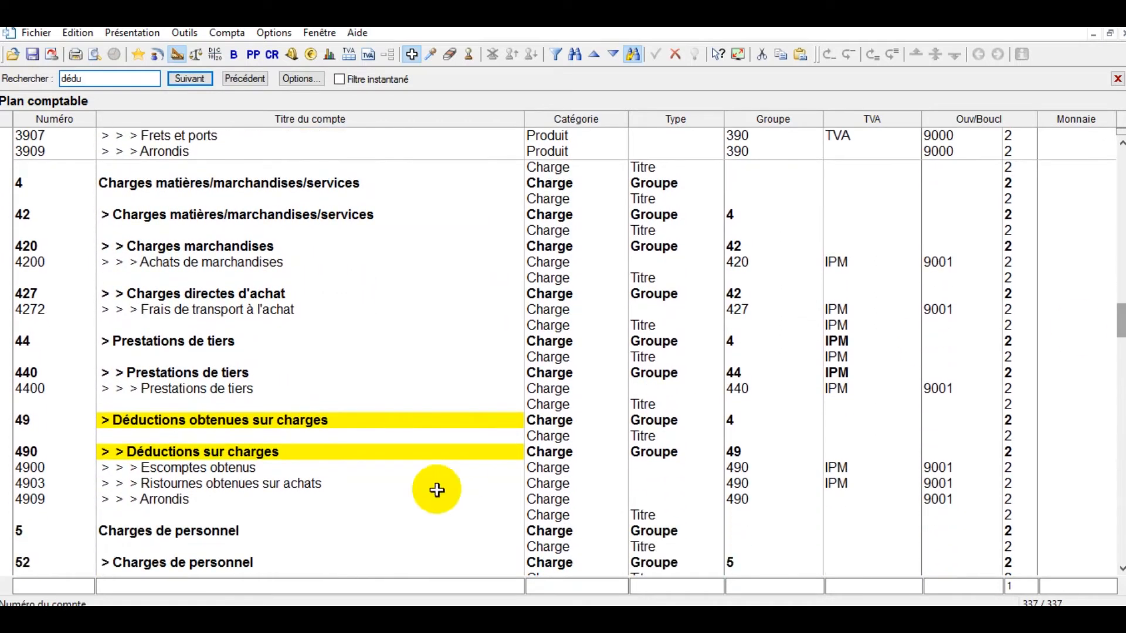
# Renumber account 4900 Escomptes obtenus as 4209 and retitle it Déductions obtenues.
pyautogui.click(227, 468)
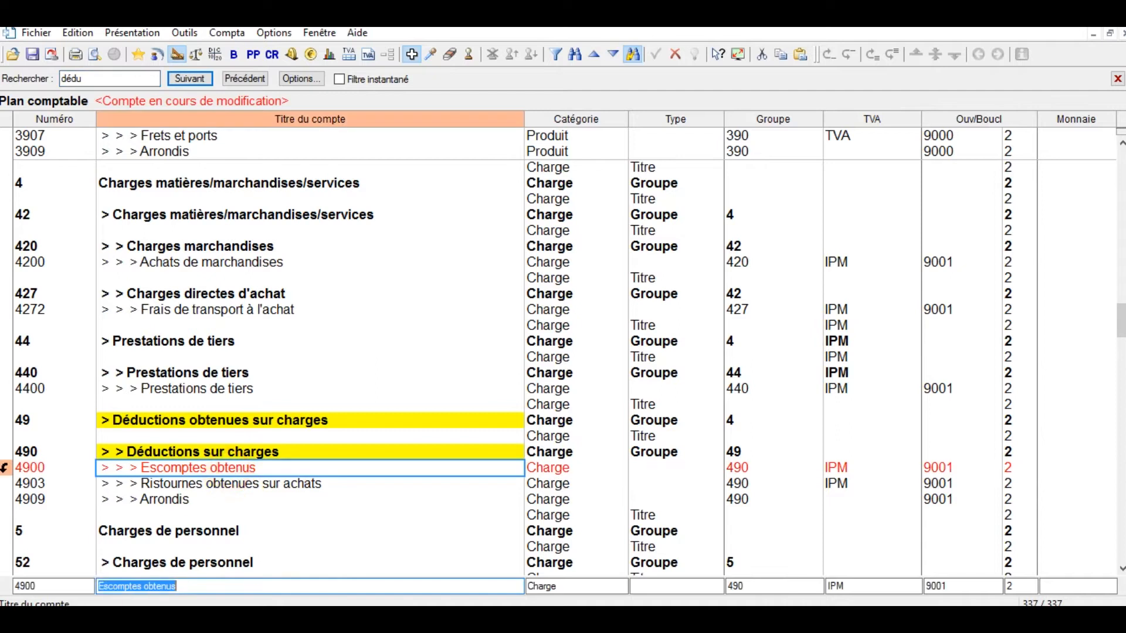
pyautogui.click(50, 591)
pyautogui.write('4')
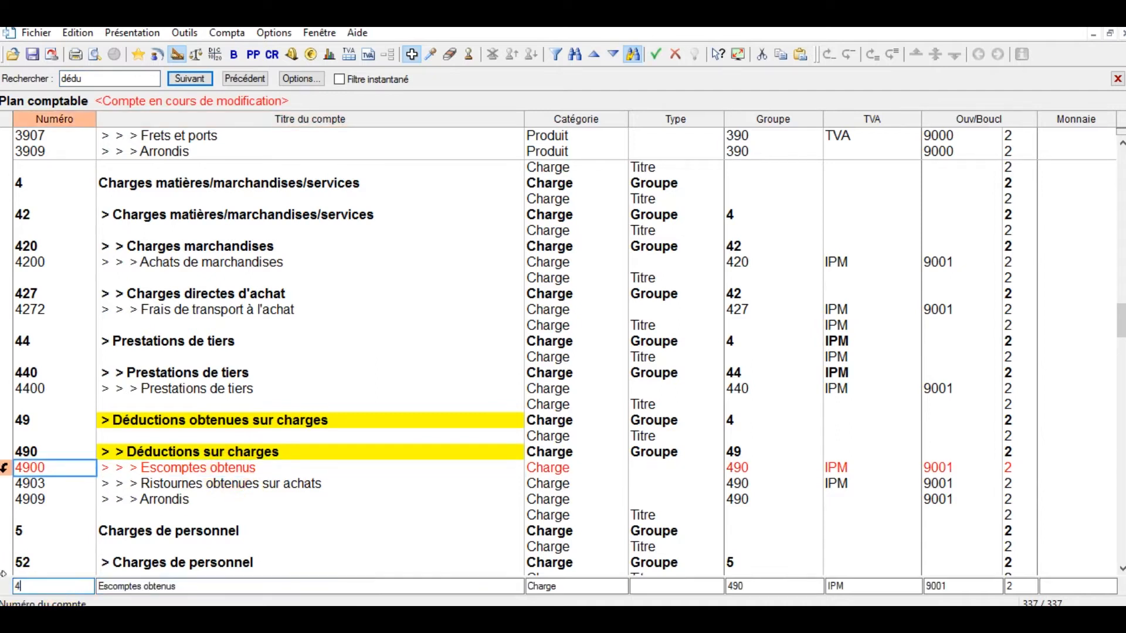
pyautogui.write('209')
pyautogui.press('Tab')
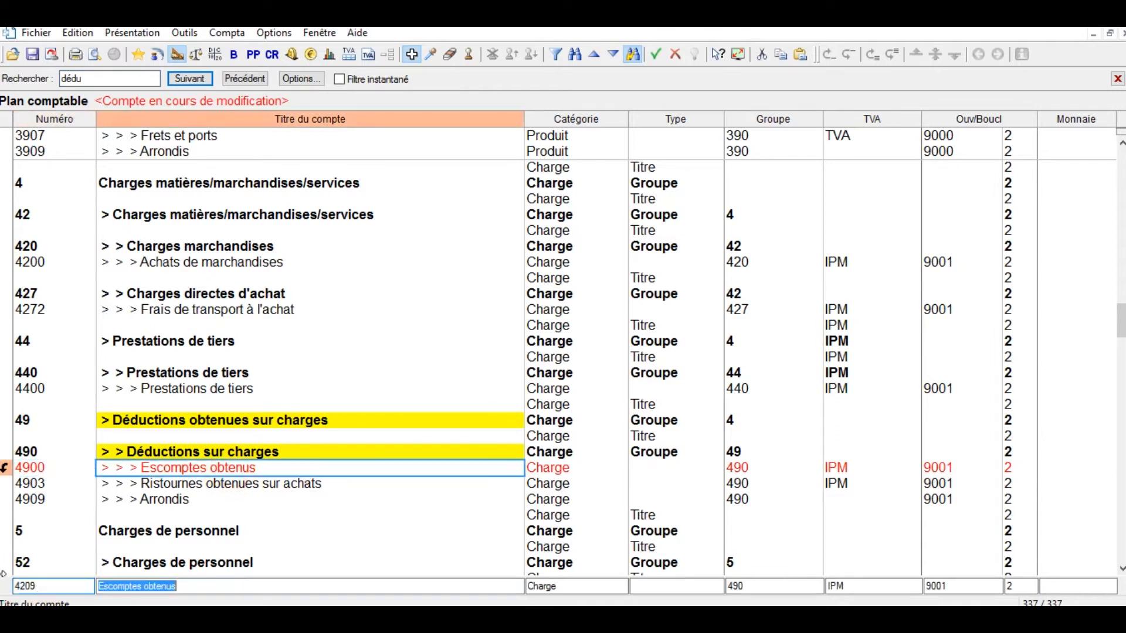
pyautogui.write('Déduction')
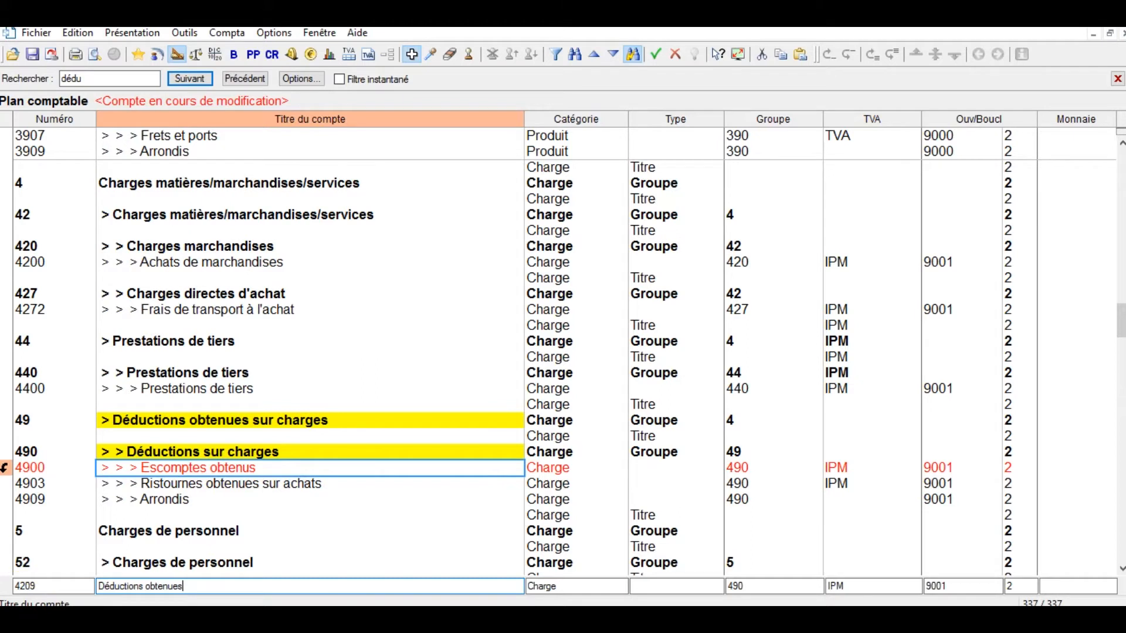
# Choose VAT code IPM from the list of VAT codes for the Déductions obtenues account and validate the modified account.
pyautogui.click(867, 586)
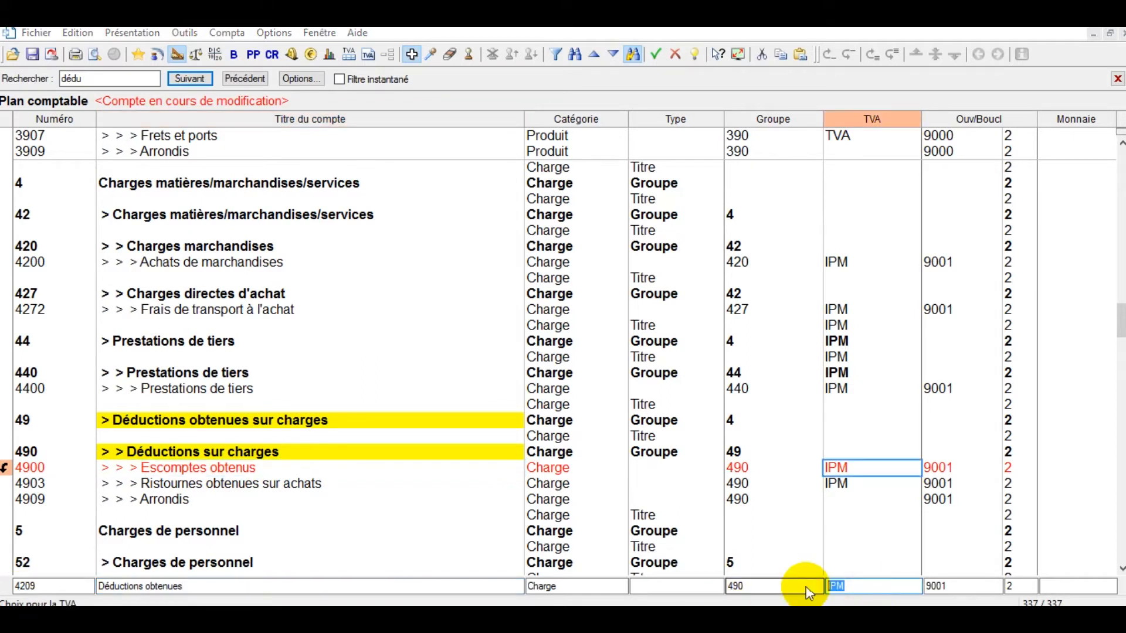
pyautogui.press('F8')
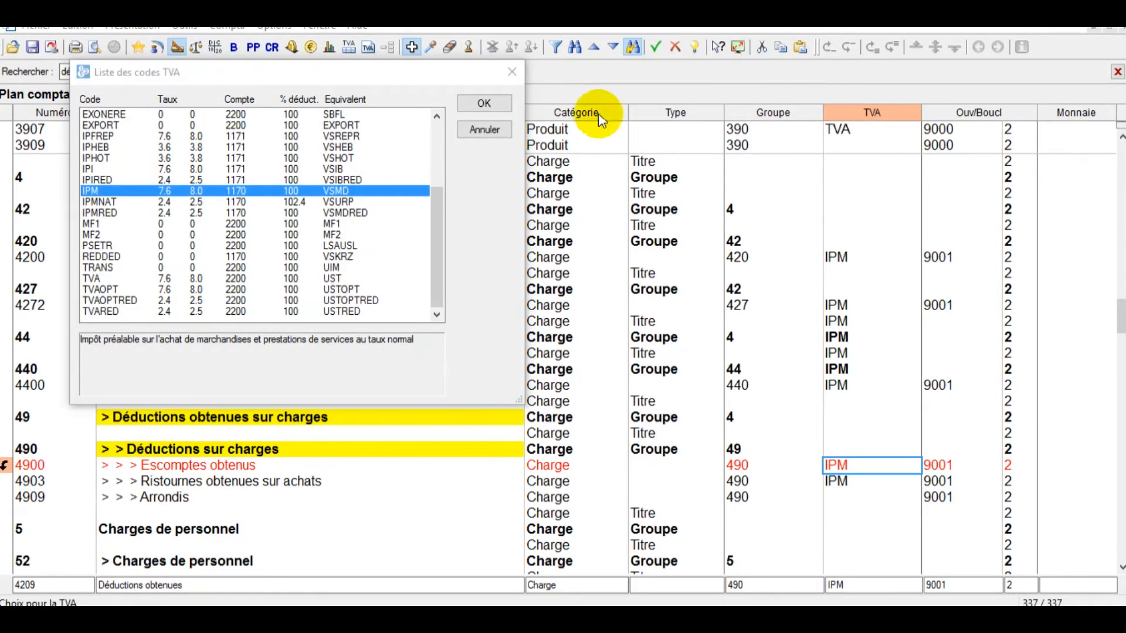
pyautogui.click(486, 105)
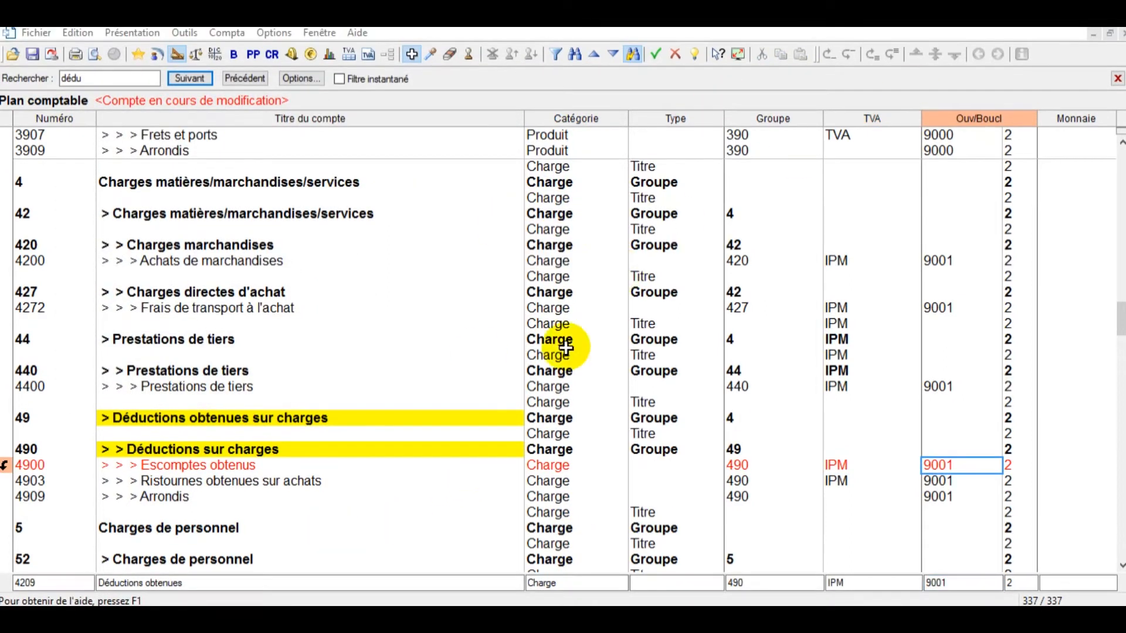
pyautogui.click(855, 582)
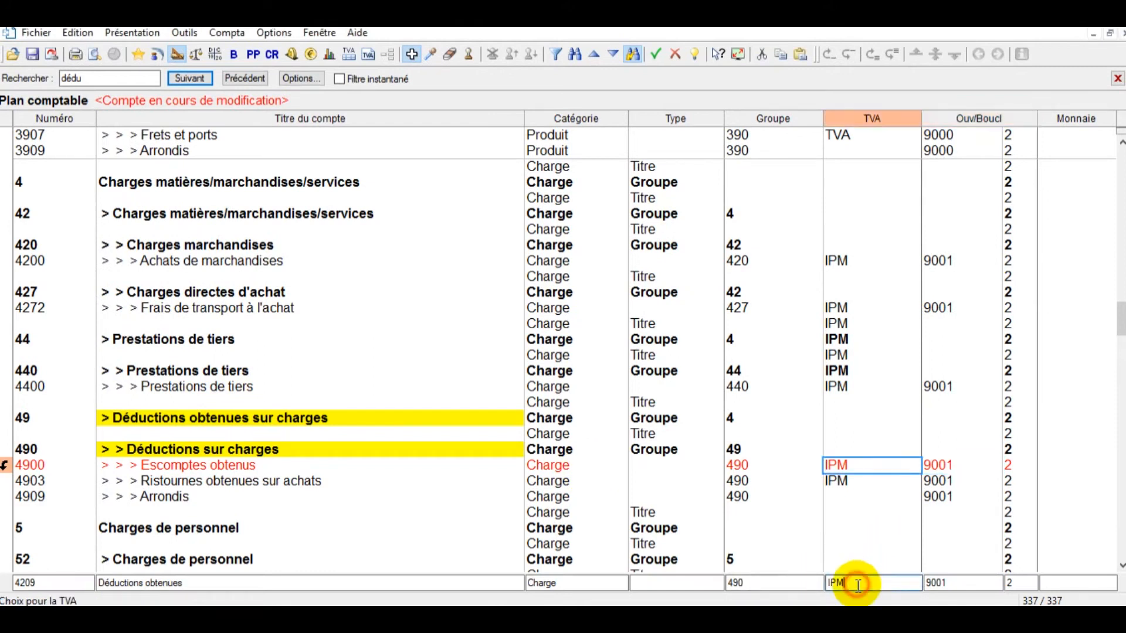
pyautogui.press('Return')
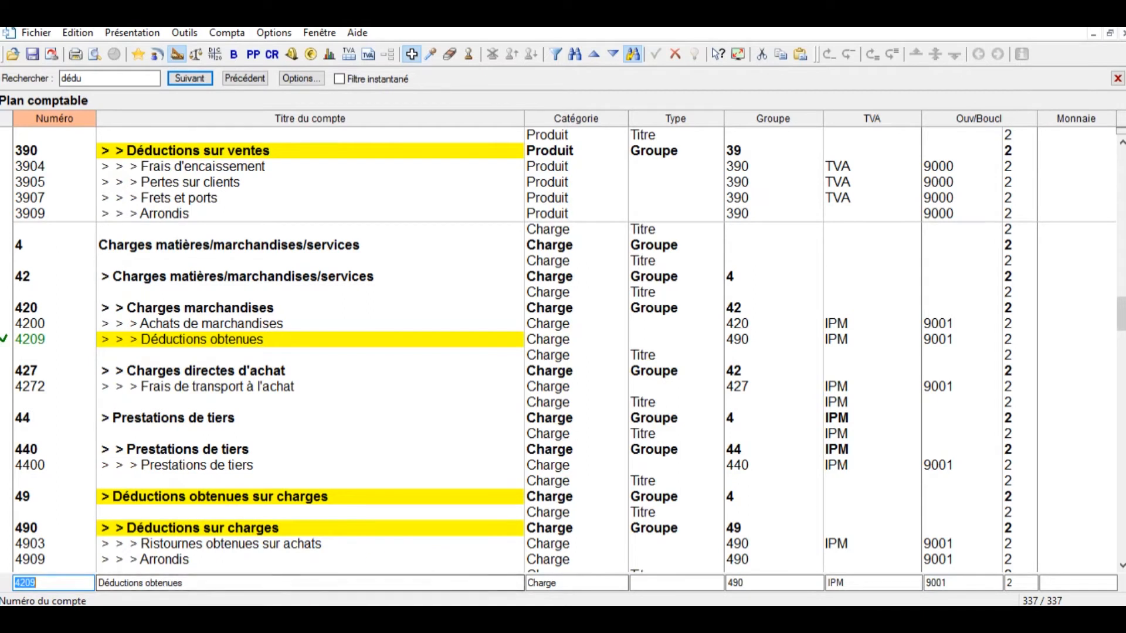
# Consult the class 3 and 69 accounts in the chart of accounts PDF again and return to Crésus Comptabilité.
pyautogui.moveTo(357, 604)
pyautogui.click(356, 571)
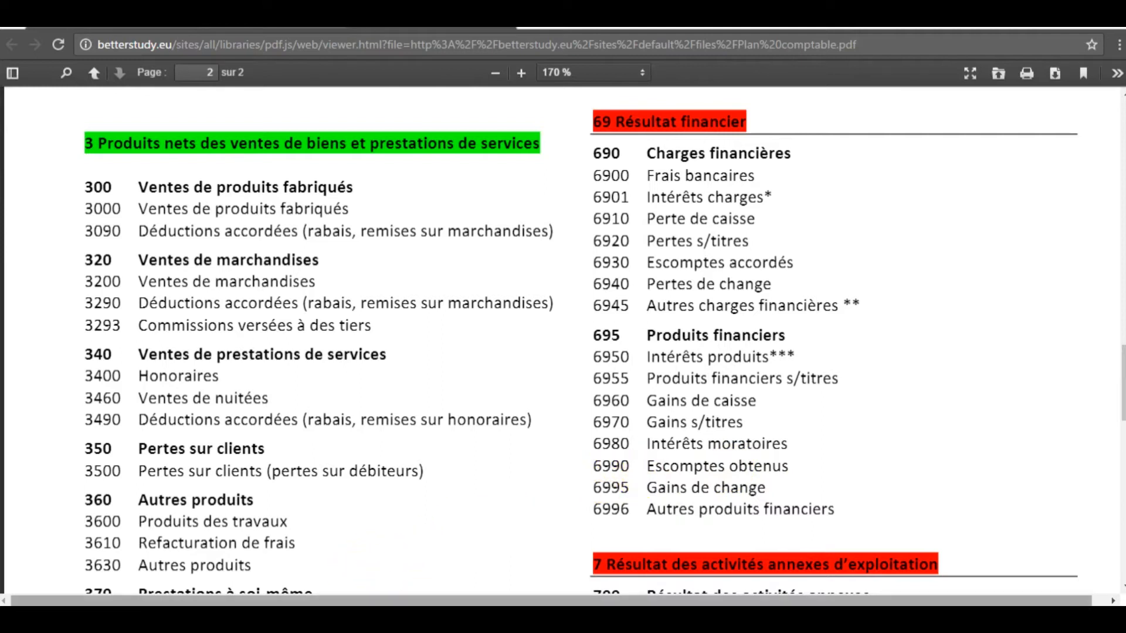
pyautogui.click(468, 616)
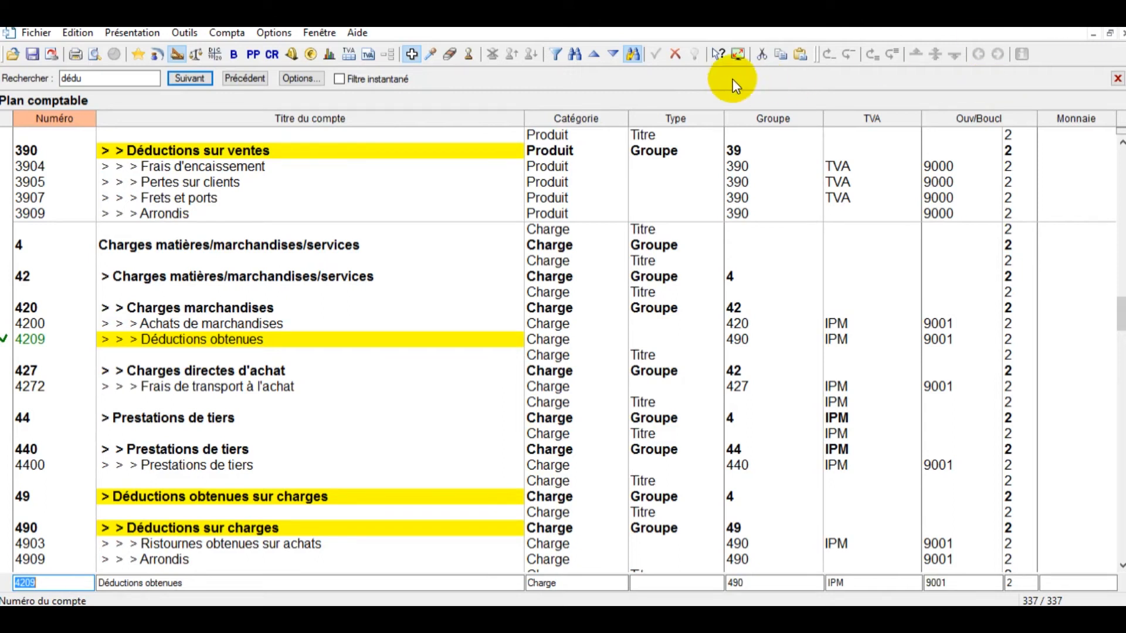
# Browse the chart of accounts from the class 4 charges through the class 6 charges to the class 7 results.
pyautogui.click(89, 73)
pyautogui.moveTo(89, 73); pyautogui.dragTo(64, 76)
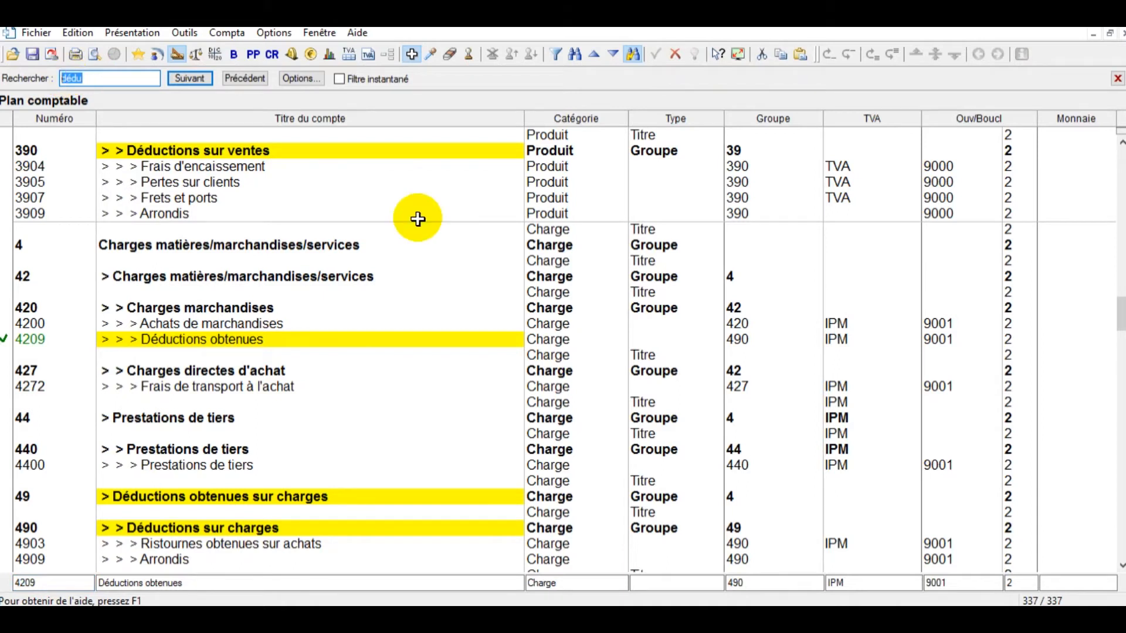
pyautogui.moveTo(1119, 316); pyautogui.dragTo(1119, 378)
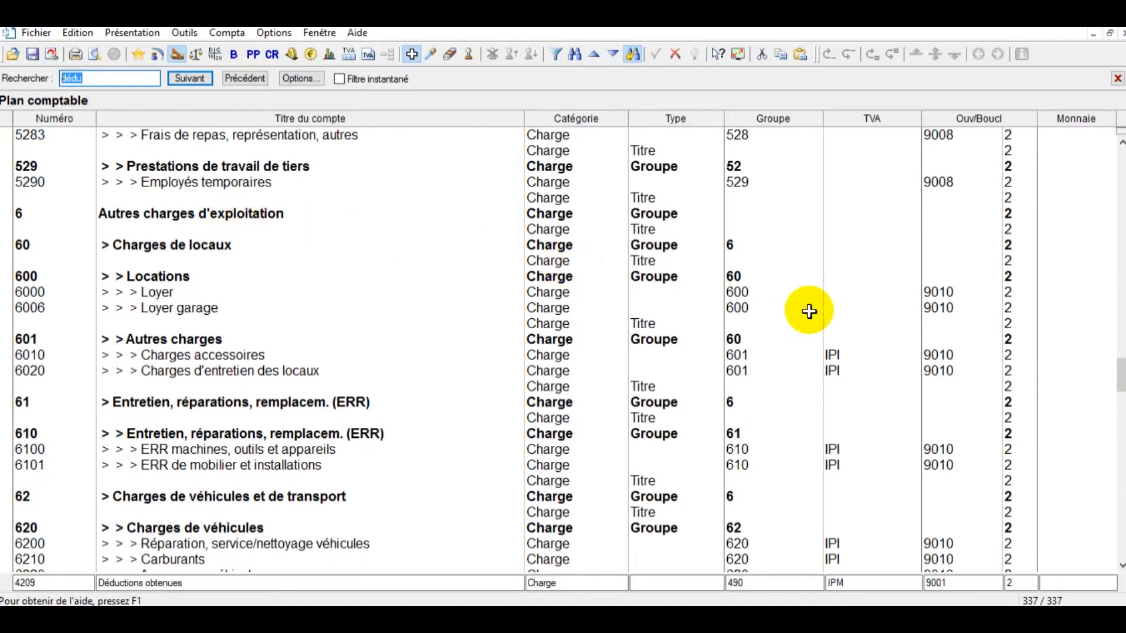
pyautogui.moveTo(1120, 368); pyautogui.dragTo(1119, 466)
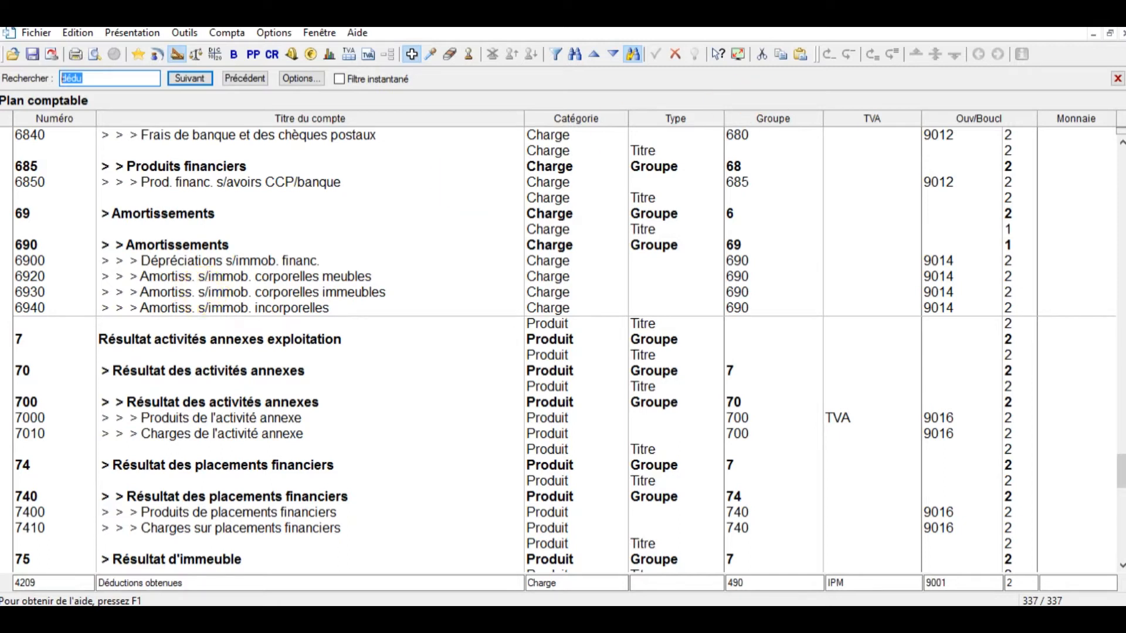
# Use account 6850 as the base for account 6830 and title it Escomptes accordés.
pyautogui.click(1065, 27)
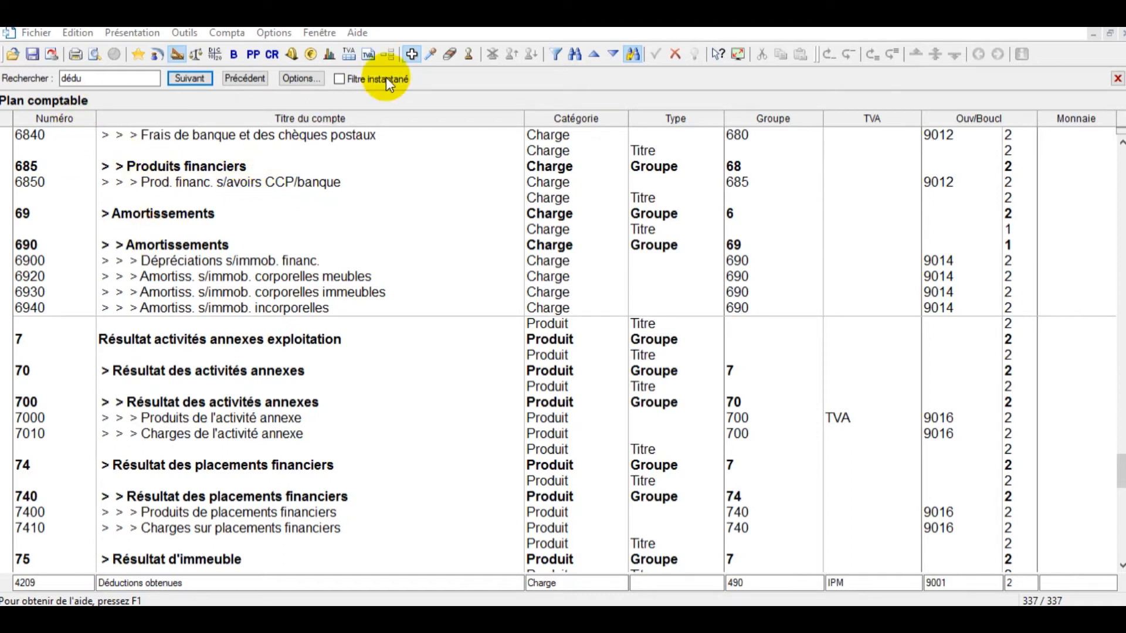
pyautogui.click(431, 54)
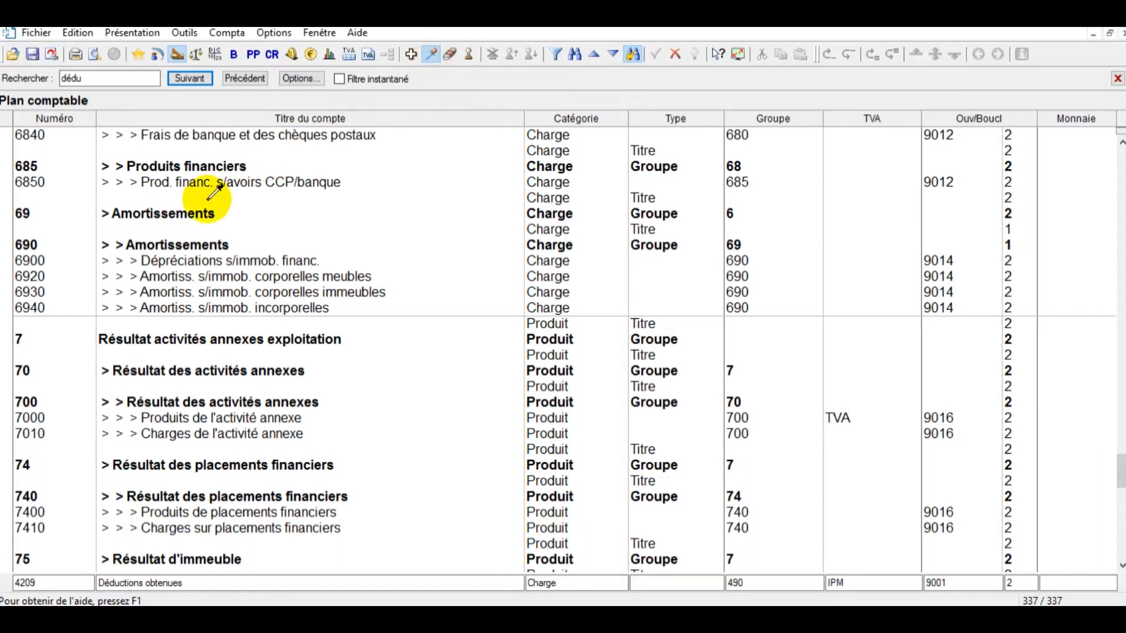
pyautogui.click(236, 183)
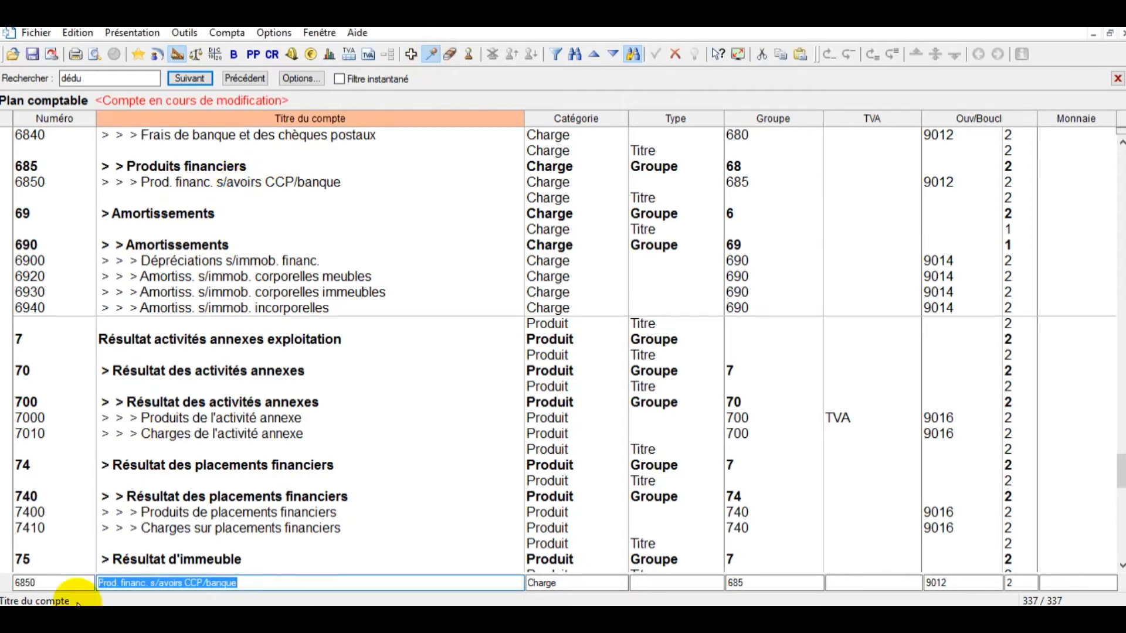
pyautogui.click(59, 582)
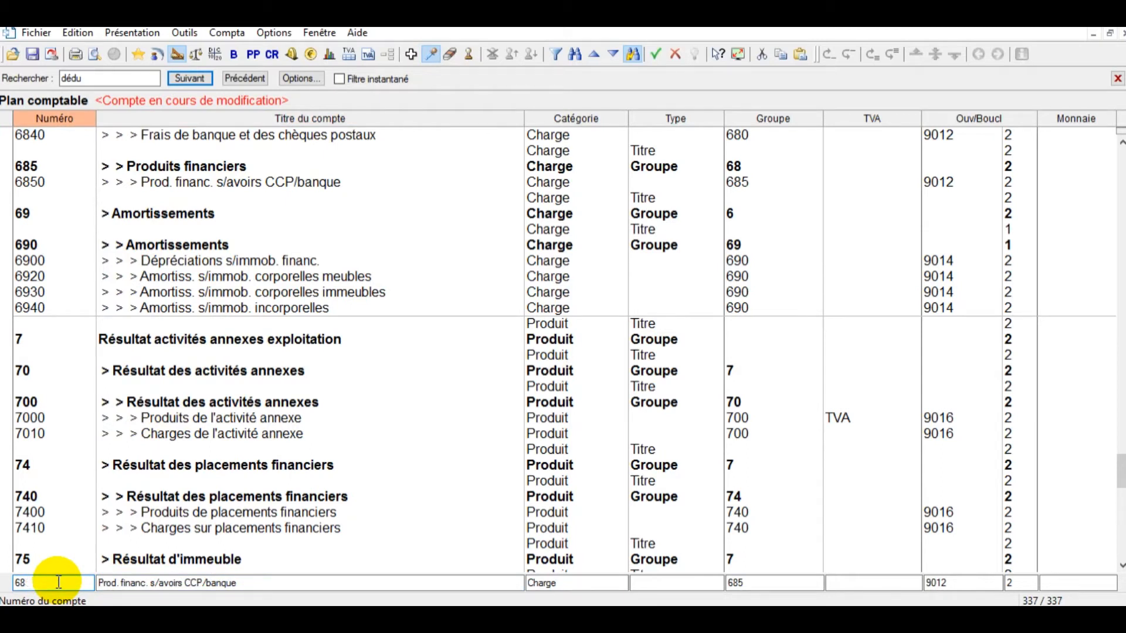
pyautogui.write('30')
pyautogui.press('Tab')
pyautogui.write('E')
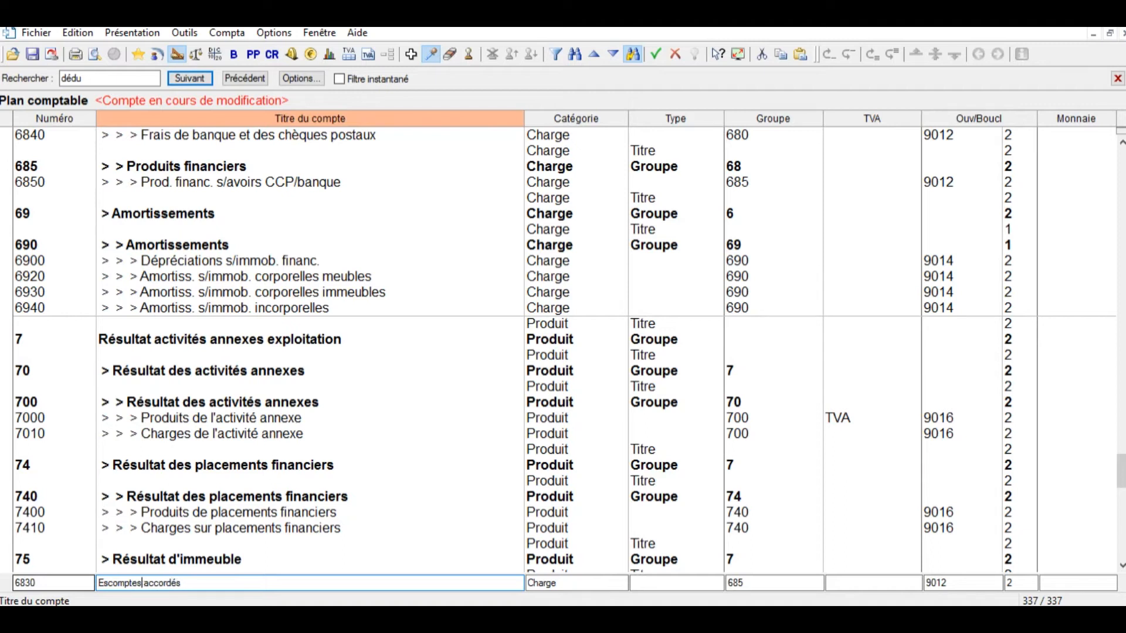
# Assign VAT code DIMCP from the list of VAT codes to 6830 Escomptes accordés and add it as a new account.
pyautogui.press('Tab')
pyautogui.press('Tab')
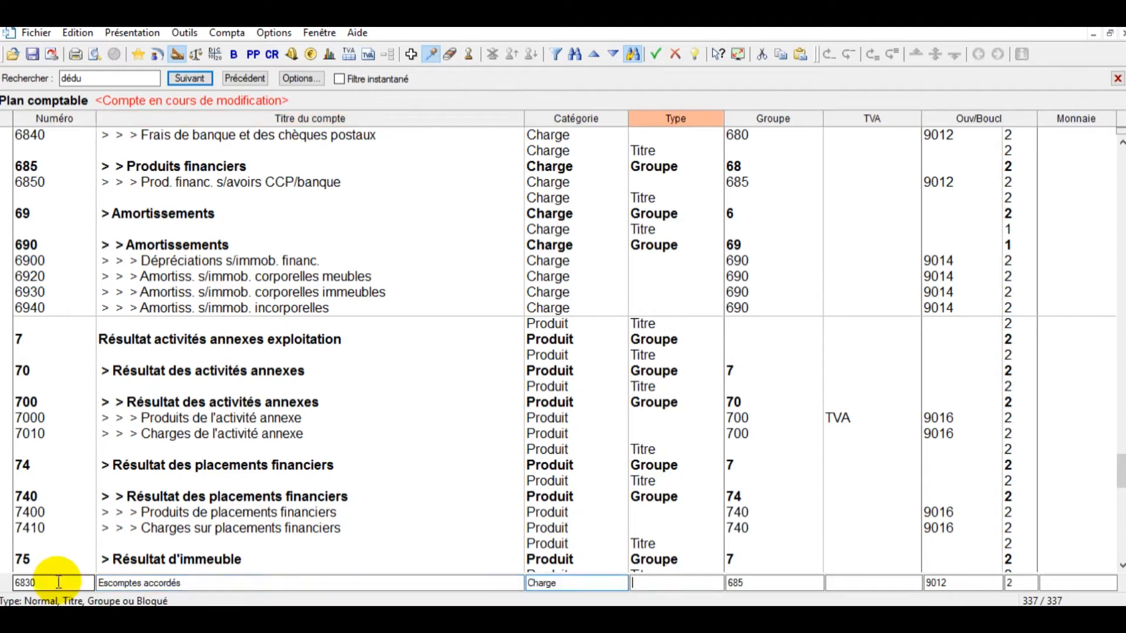
pyautogui.press('Tab')
pyautogui.press('Tab')
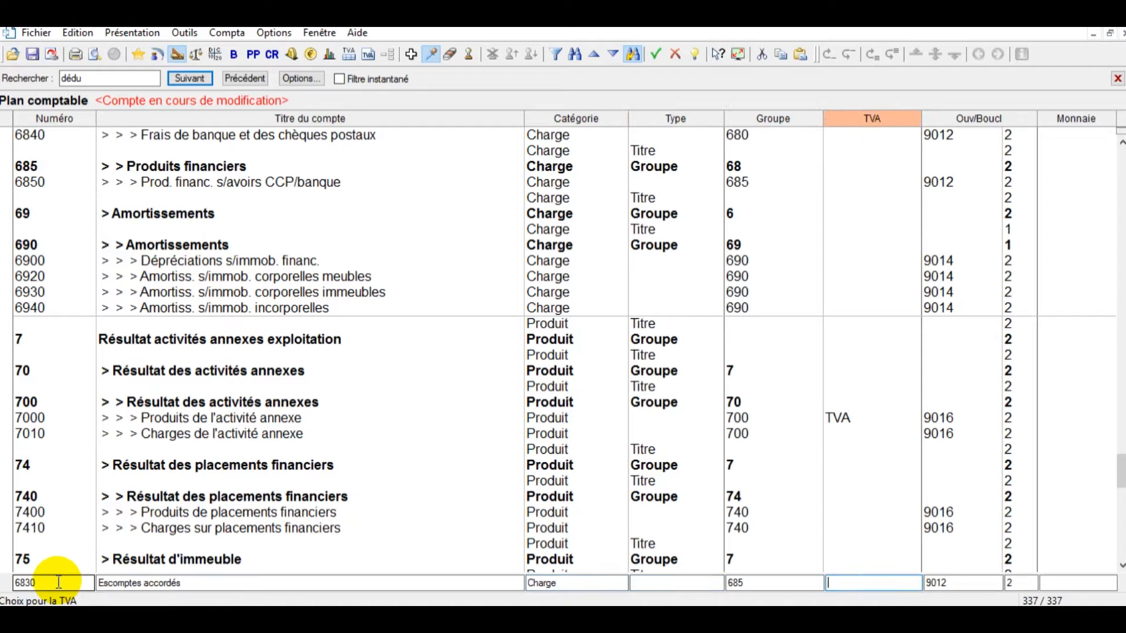
pyautogui.press('F8')
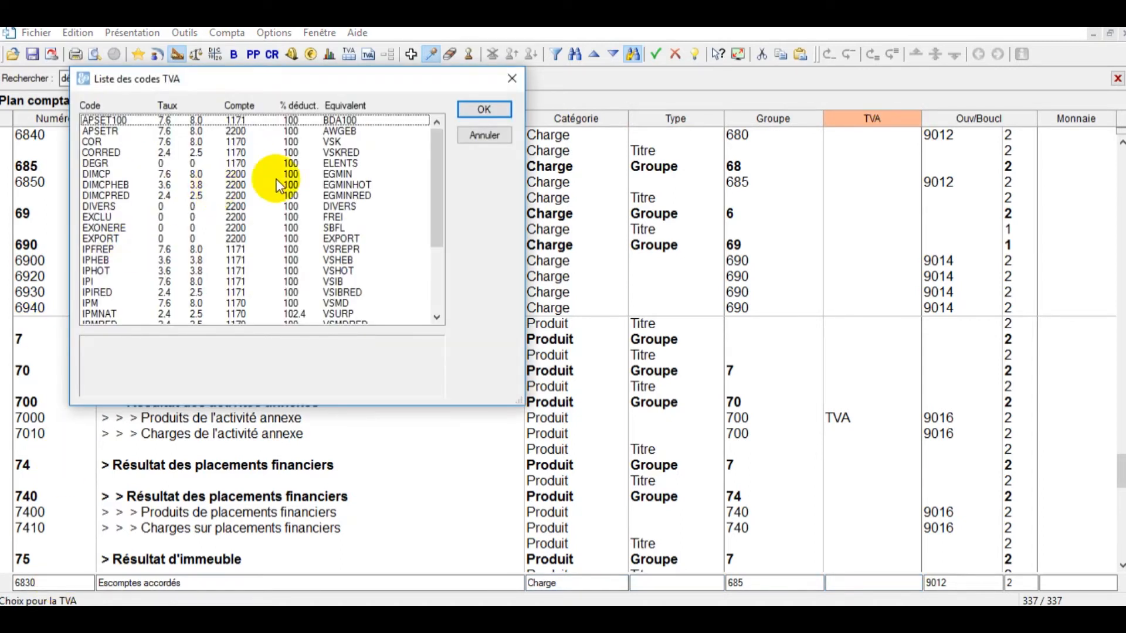
pyautogui.click(1050, 20)
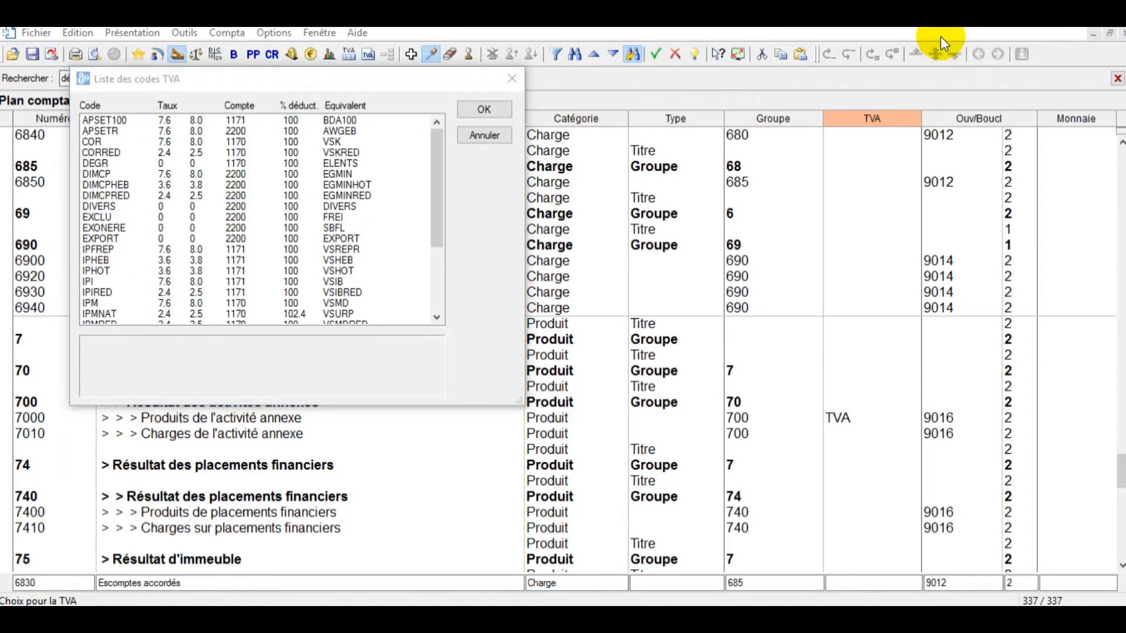
pyautogui.click(110, 173)
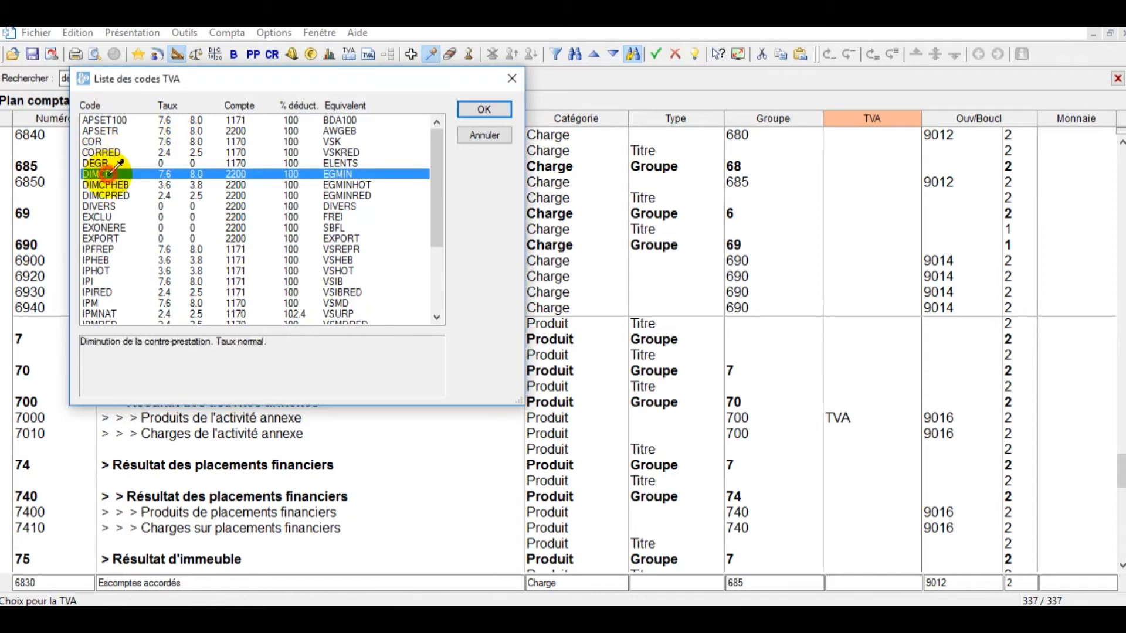
pyautogui.doubleClick(111, 174)
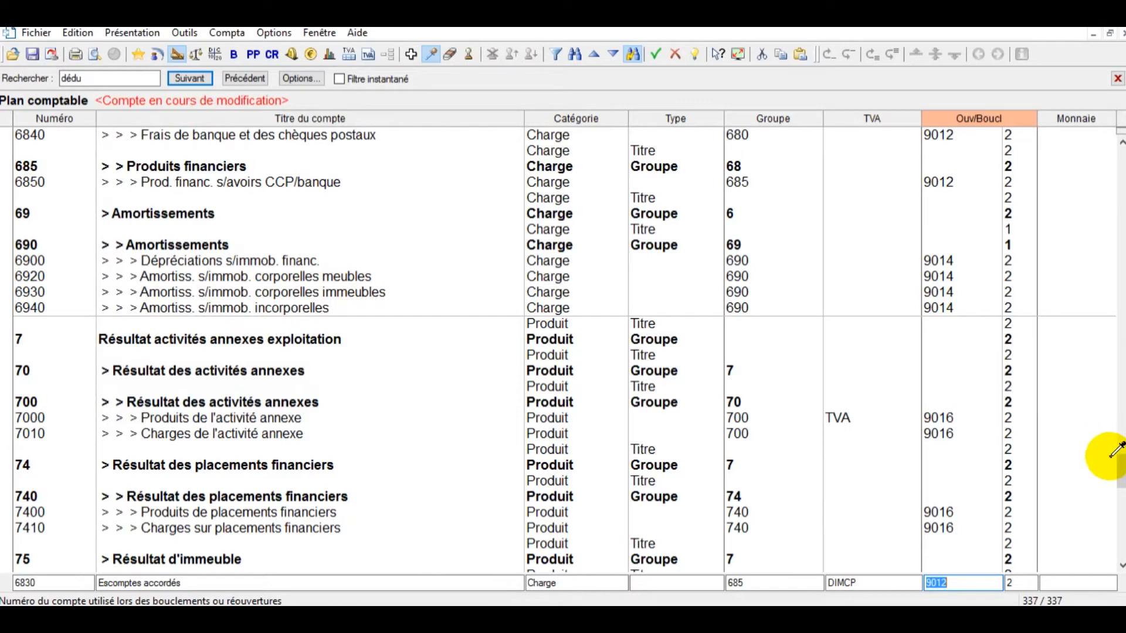
pyautogui.click(414, 54)
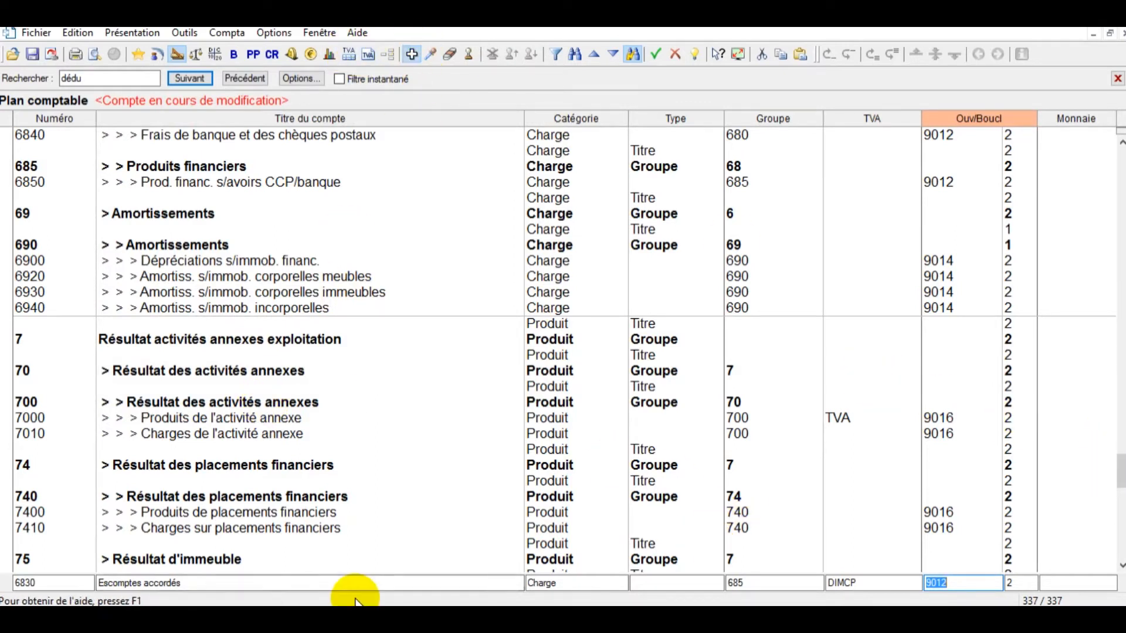
pyautogui.press('Return')
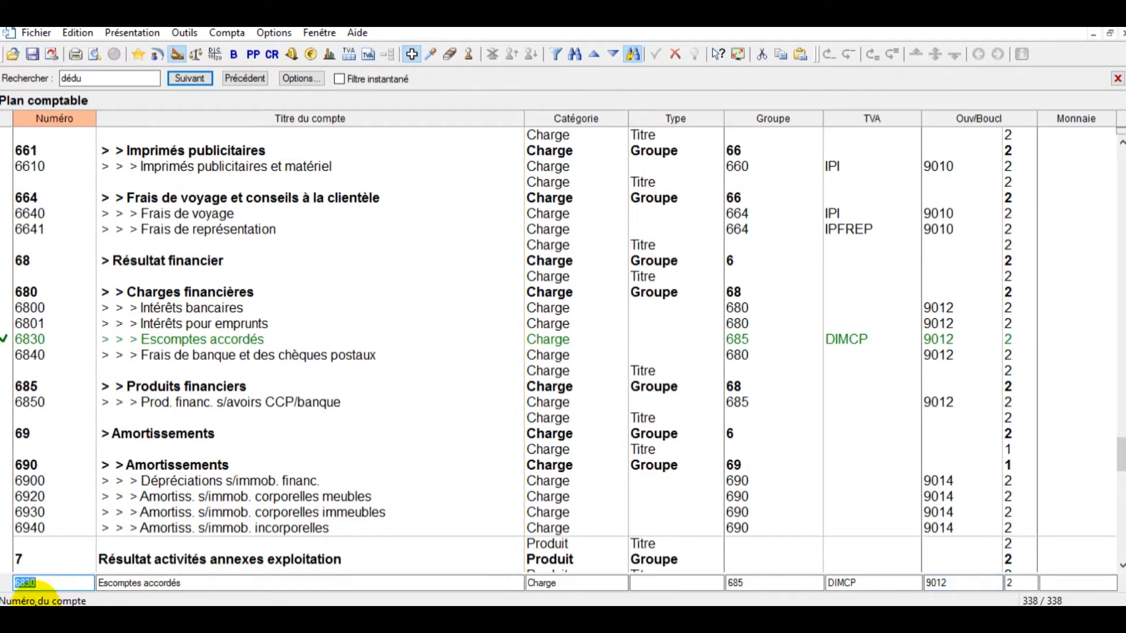
# Create account 6890 Escomptes obtenus in group 685, based on the Escomptes accordés account.
pyautogui.write('6')
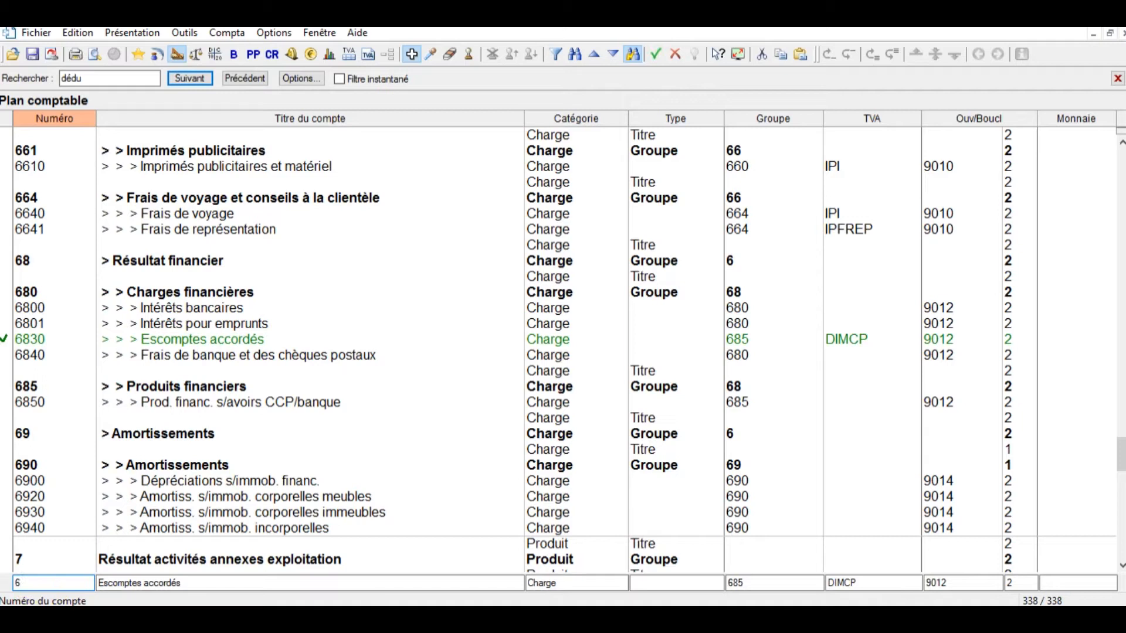
pyautogui.press('Tab')
pyautogui.press('Right')
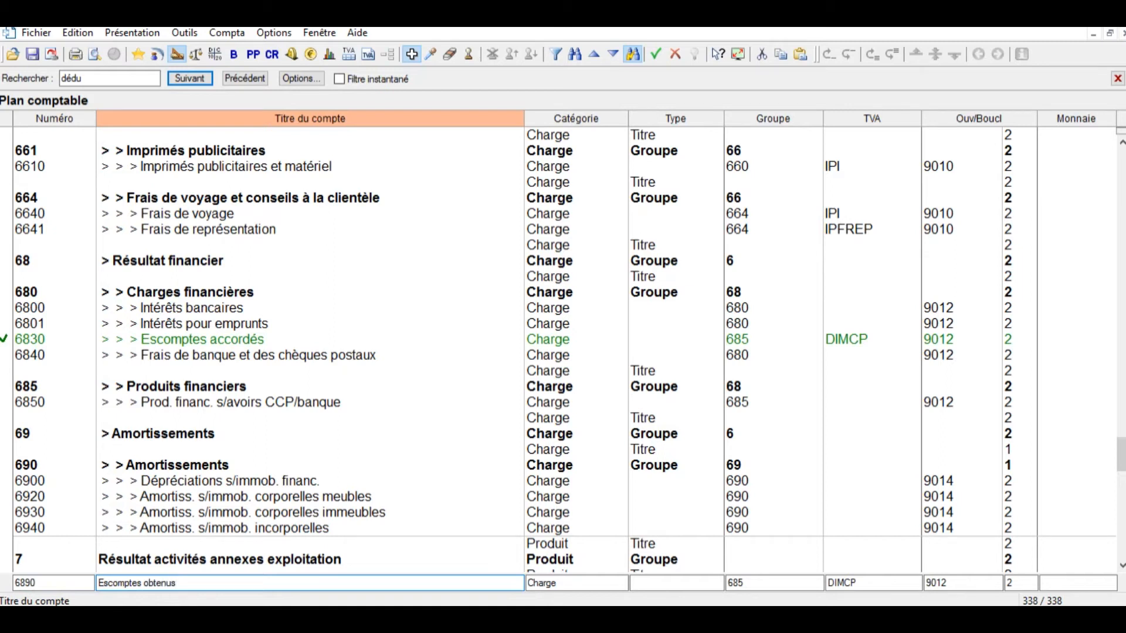
pyautogui.press('Return')
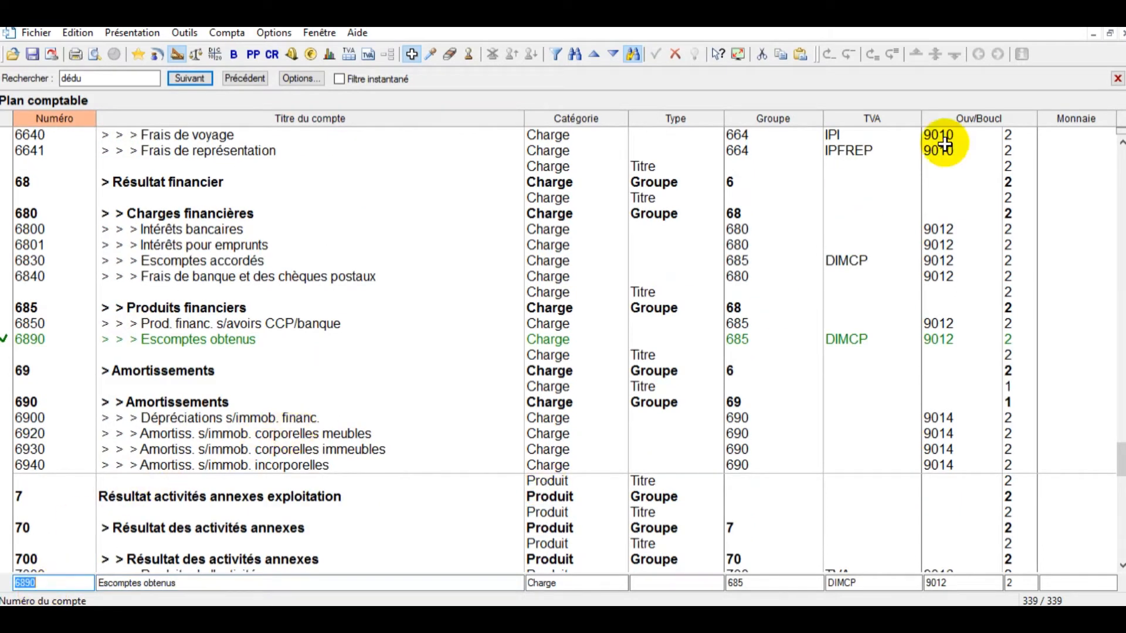
# Remove the VAT code from account 6890 Escomptes obtenus and validate the change.
pyautogui.click(1060, 16)
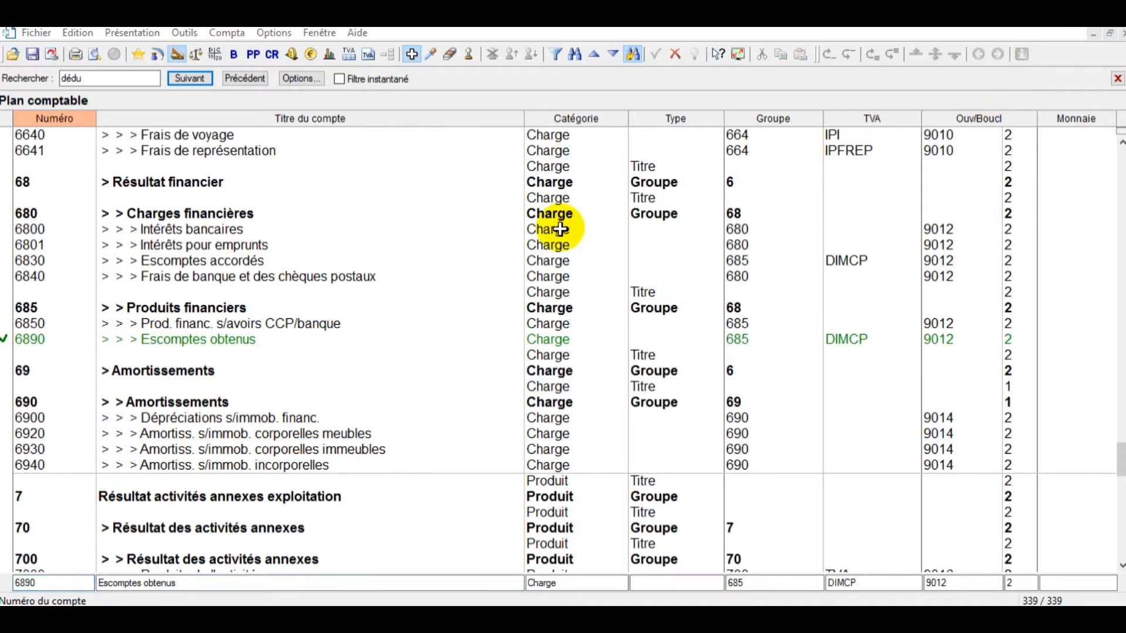
pyautogui.click(296, 341)
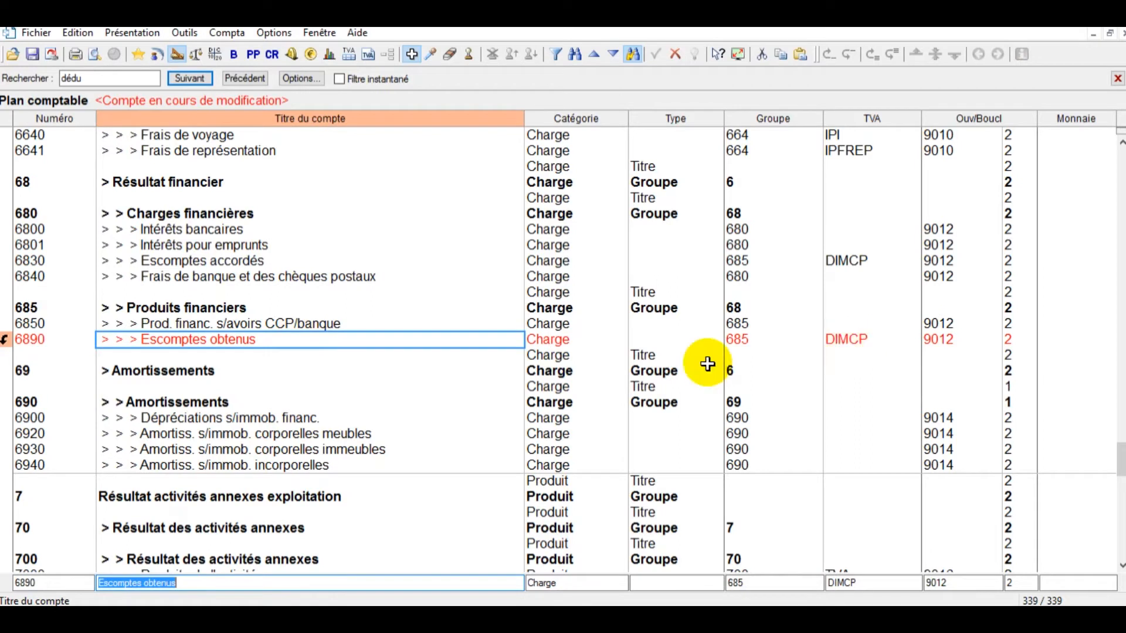
pyautogui.click(862, 586)
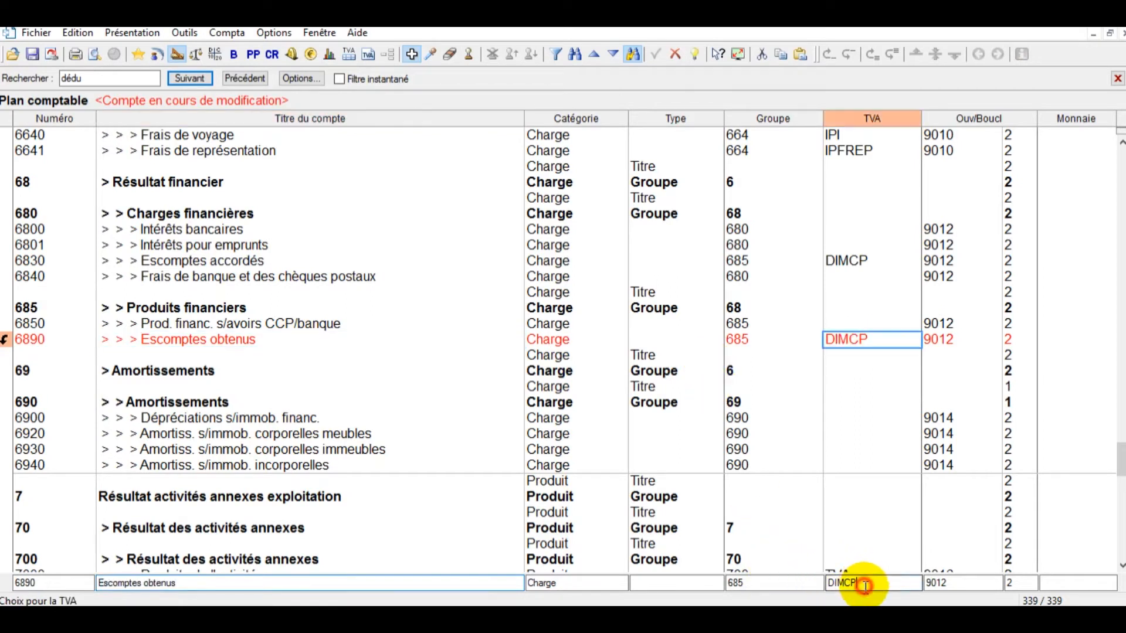
pyautogui.moveTo(862, 586); pyautogui.dragTo(796, 588)
pyautogui.press('BackSpace')
pyautogui.press('Return')
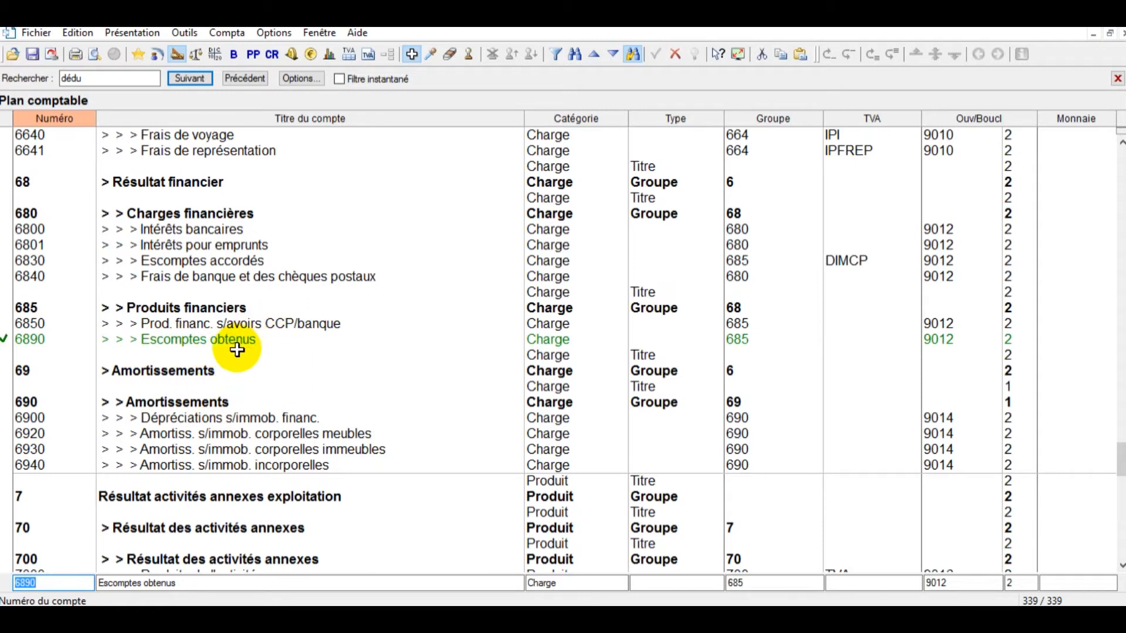
# Review the VAT codes with their rates and accounts in the file's VAT code settings, and close the list.
pyautogui.click(1053, 24)
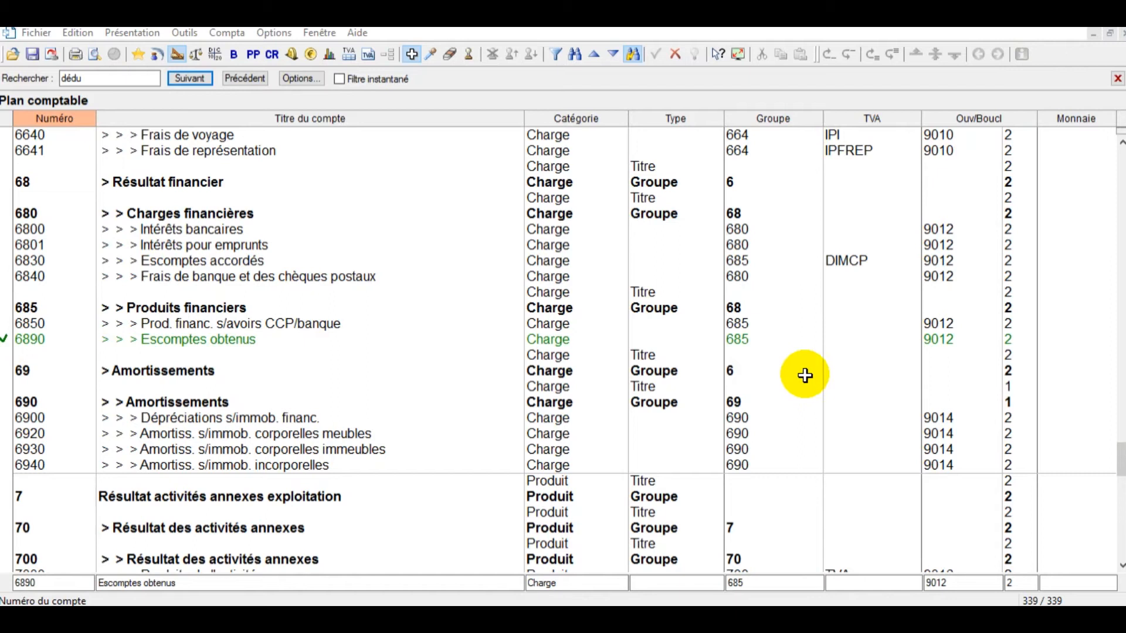
pyautogui.click(274, 33)
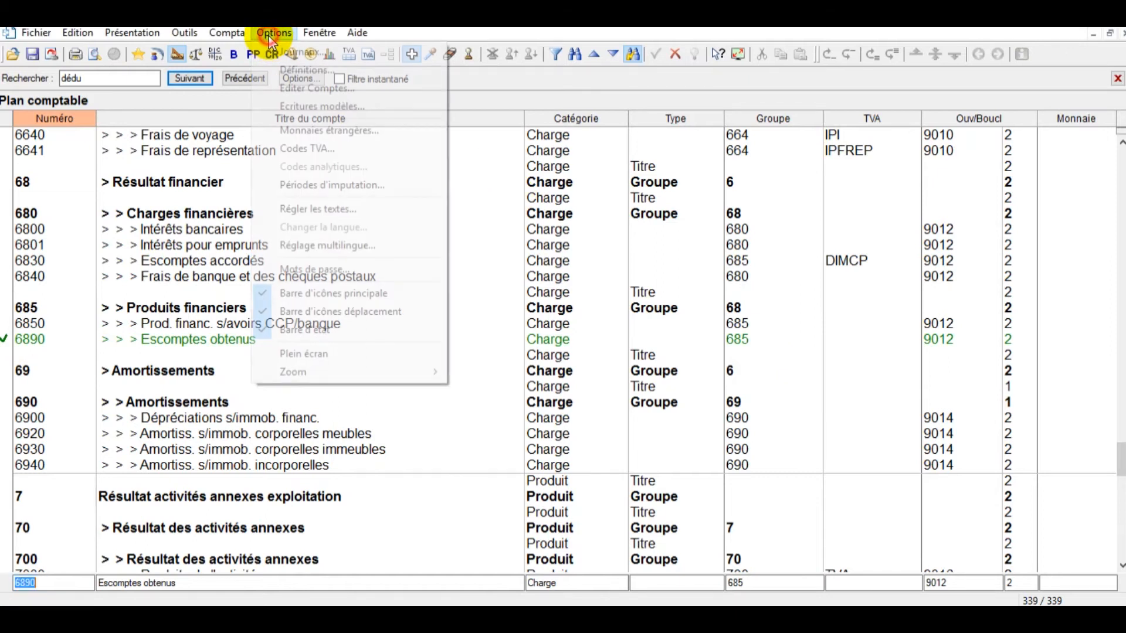
pyautogui.click(289, 150)
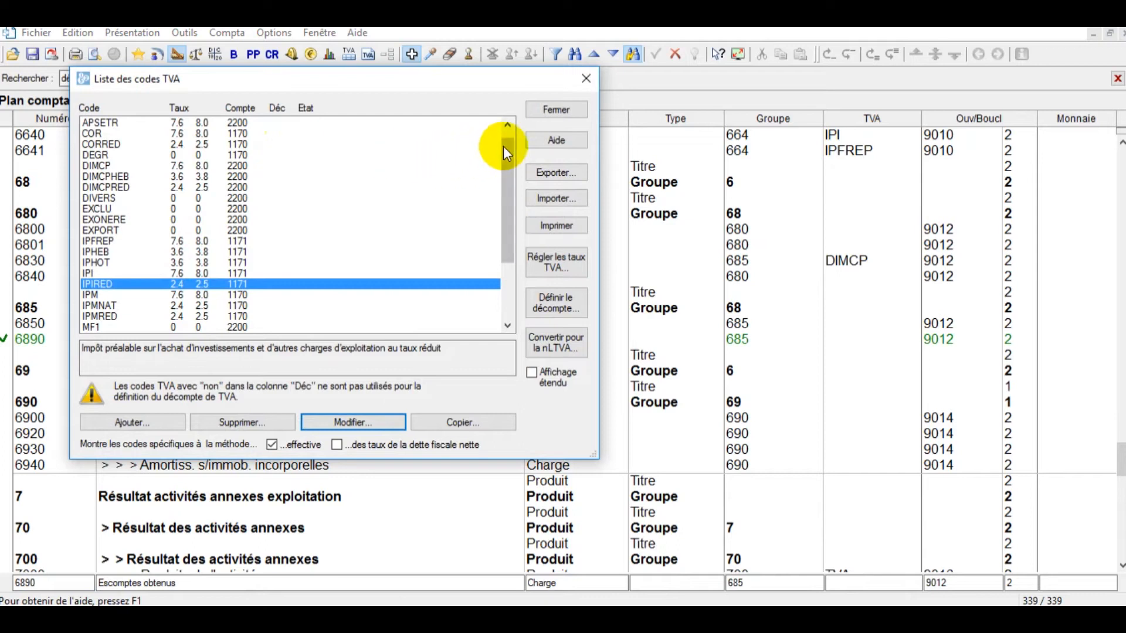
pyautogui.moveTo(508, 154); pyautogui.dragTo(480, 156)
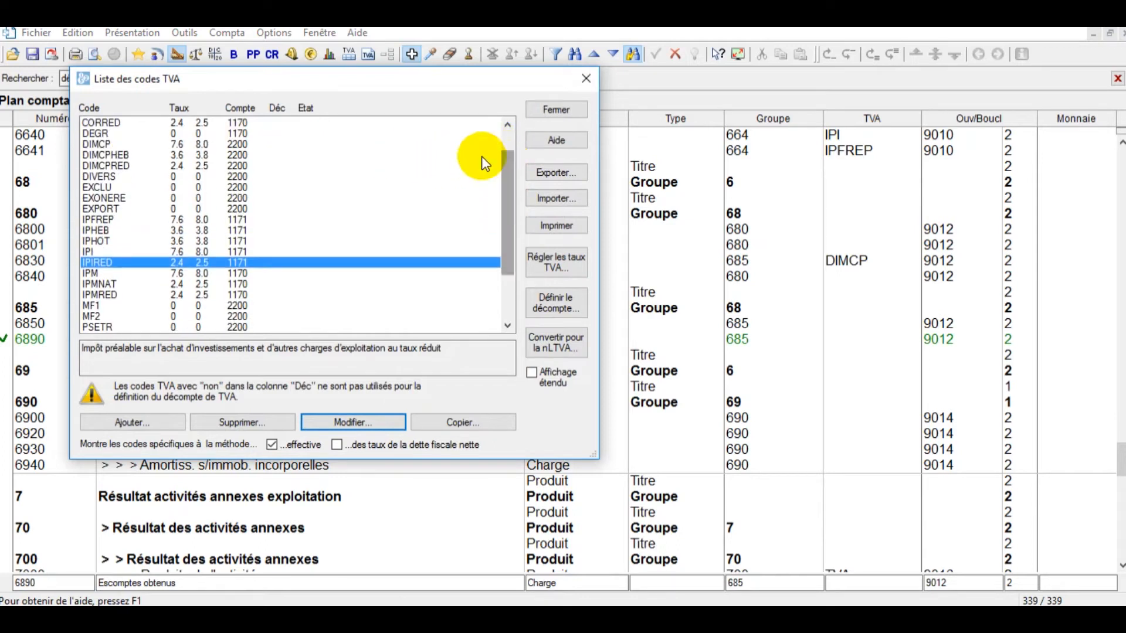
pyautogui.click(567, 111)
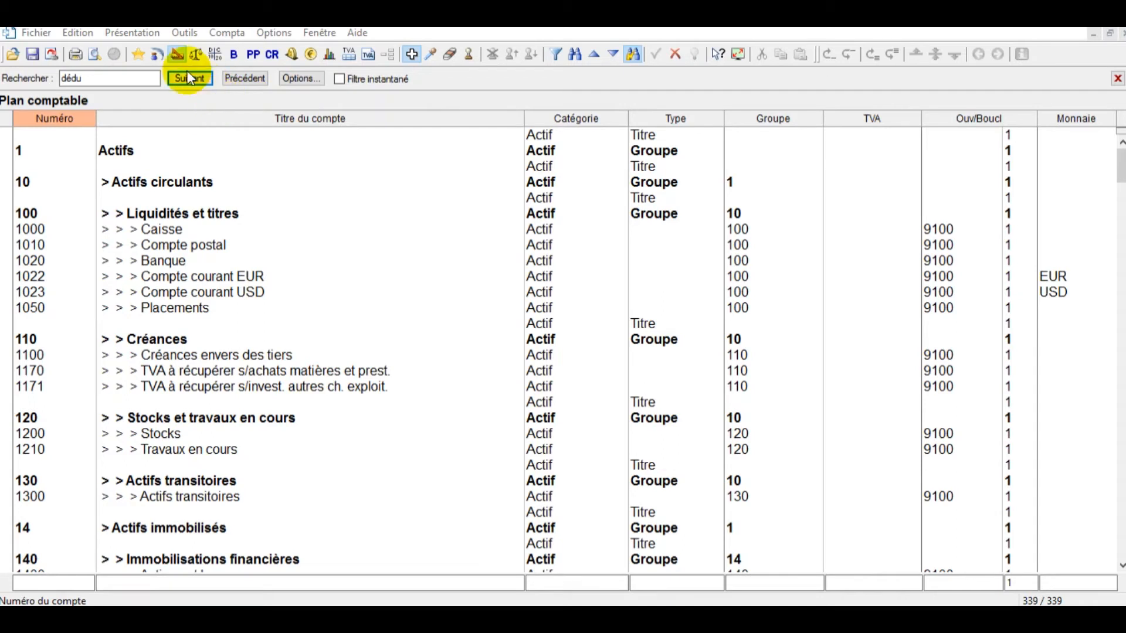
# Start a main journal entry dated 01.01.16 that debits account 4200 Achats de marchandises.
pyautogui.click(156, 58)
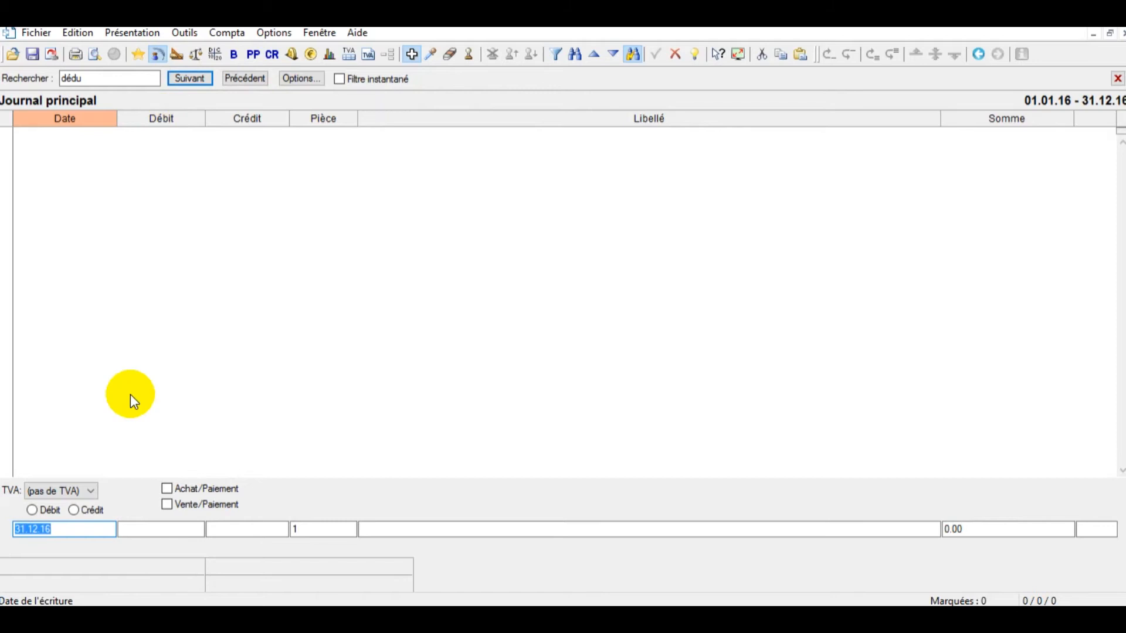
pyautogui.write('1.1')
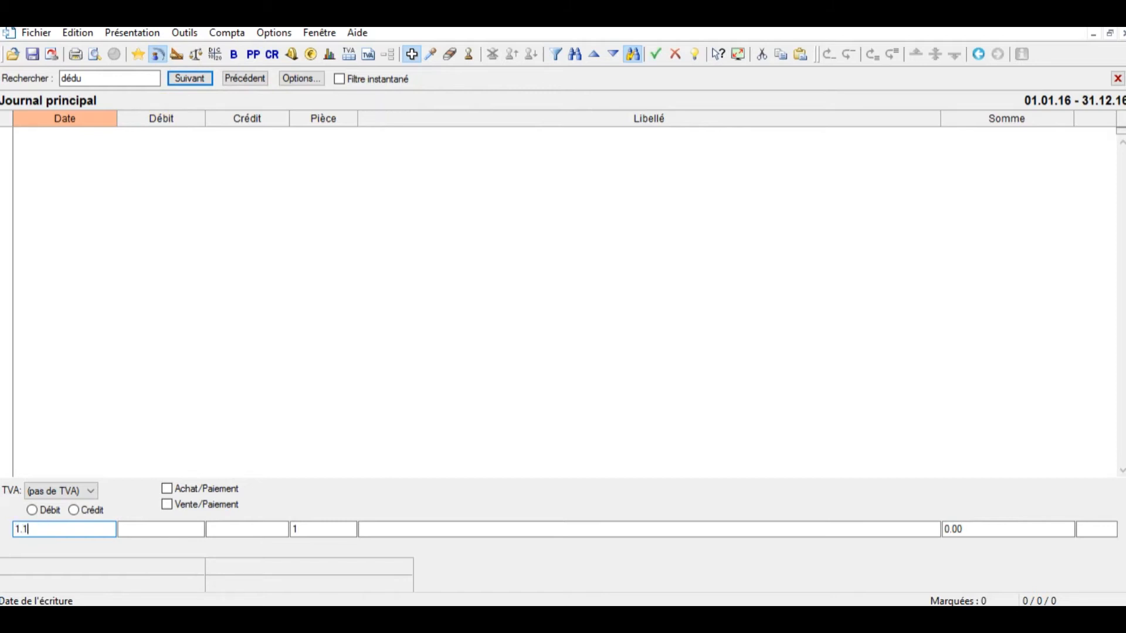
pyautogui.press('Return')
pyautogui.write('achat')
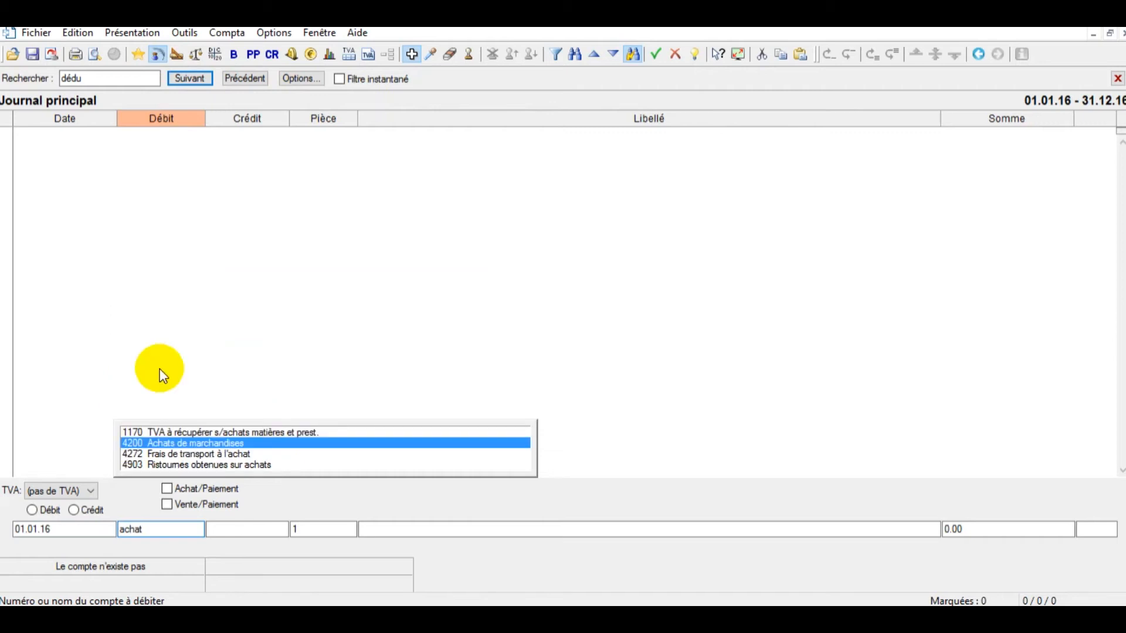
pyautogui.click(173, 445)
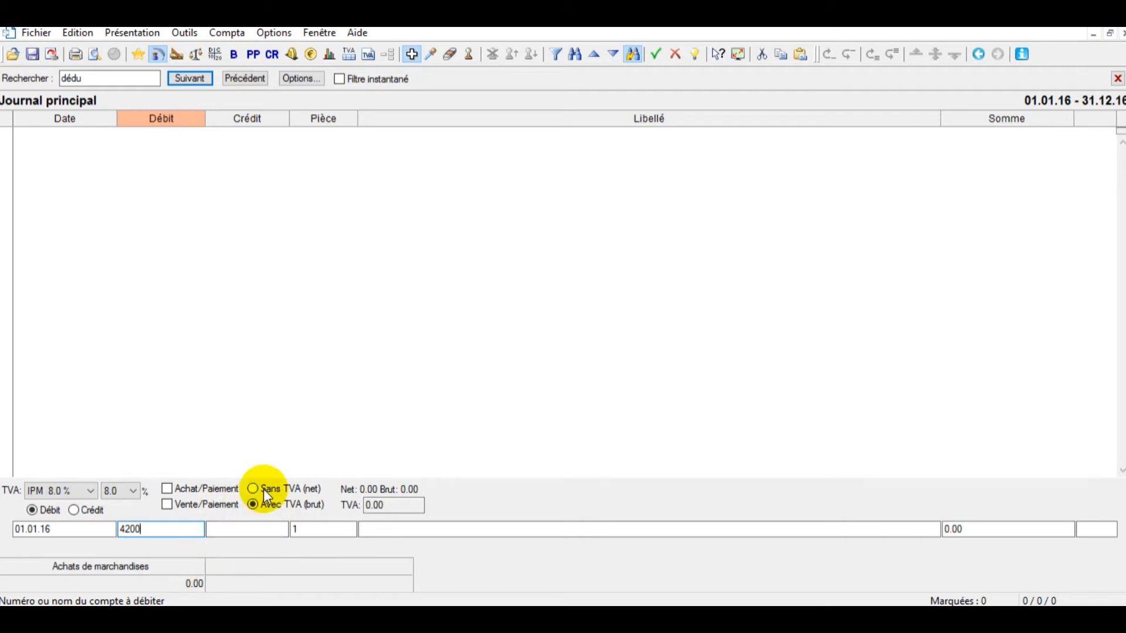
# Set account 2000 Créanciers as the credit account of the merchandise purchase entry.
pyautogui.click(233, 532)
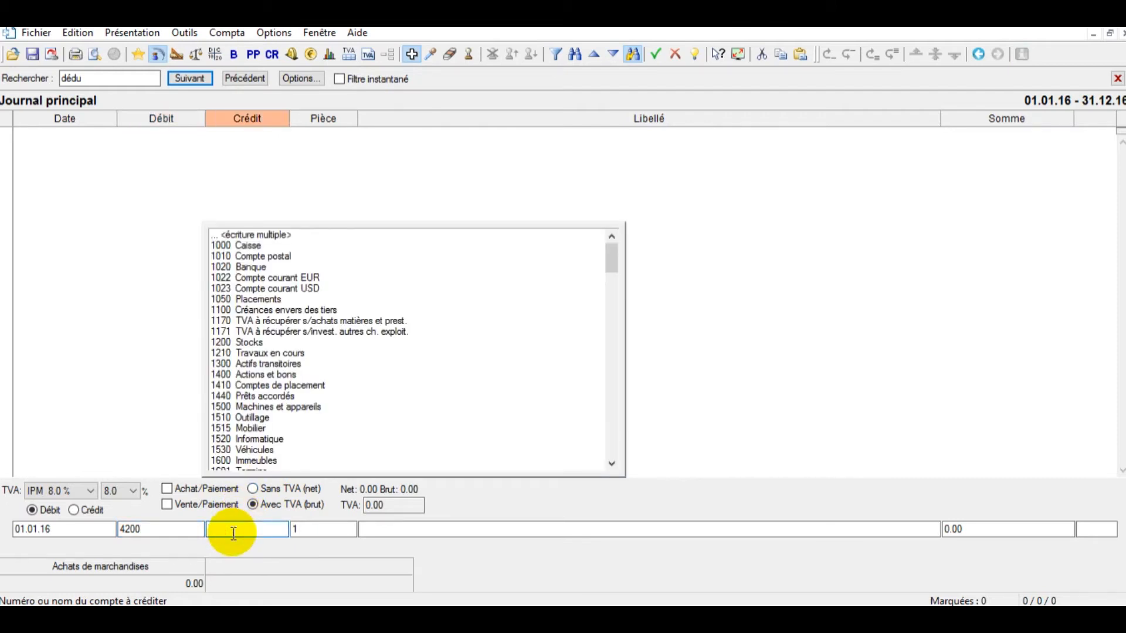
pyautogui.click(170, 529)
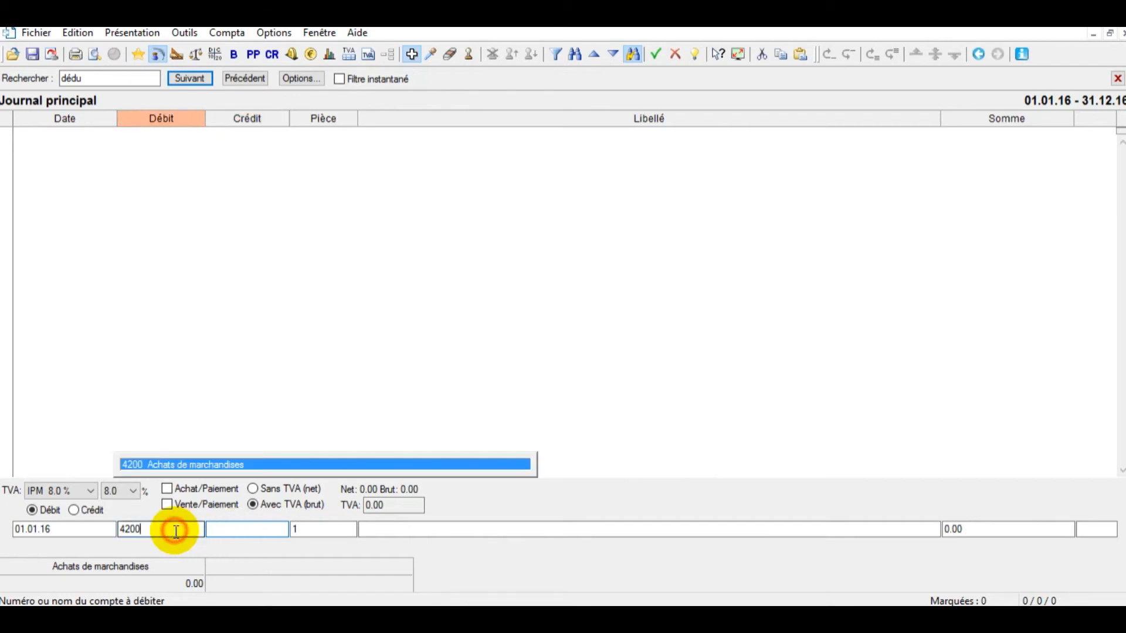
pyautogui.click(236, 531)
pyautogui.write('dett')
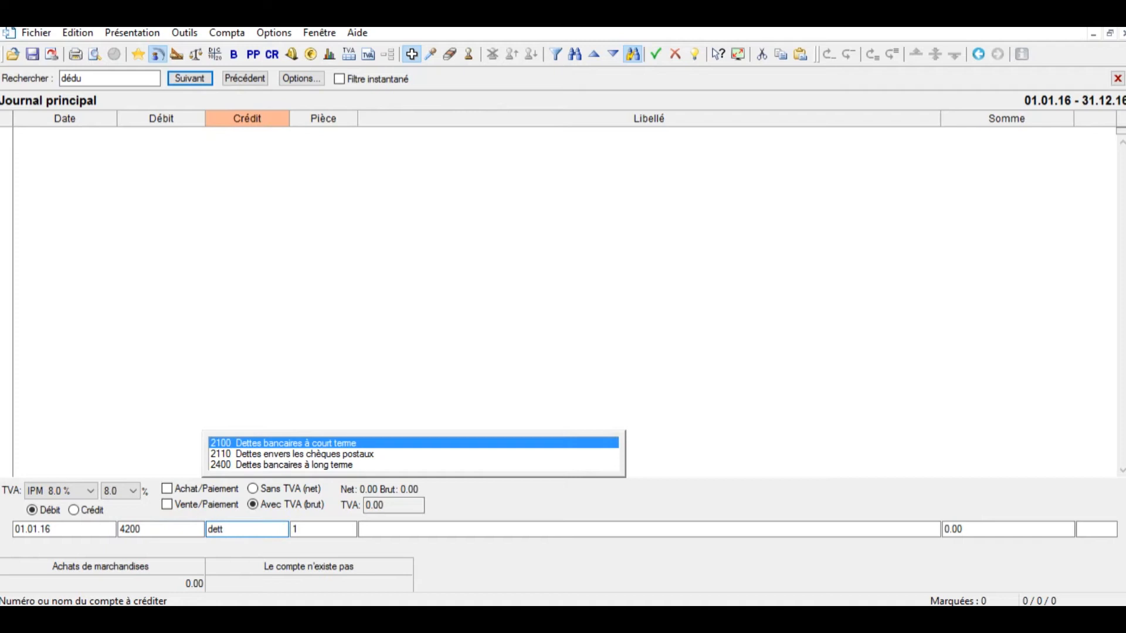
pyautogui.click(236, 531)
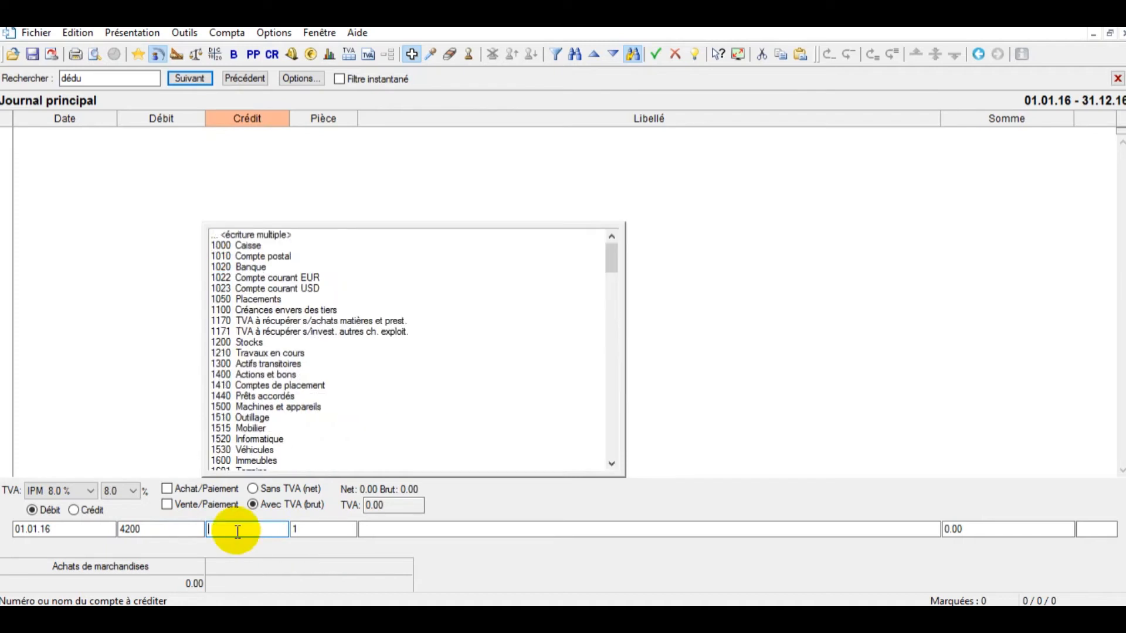
pyautogui.write('200')
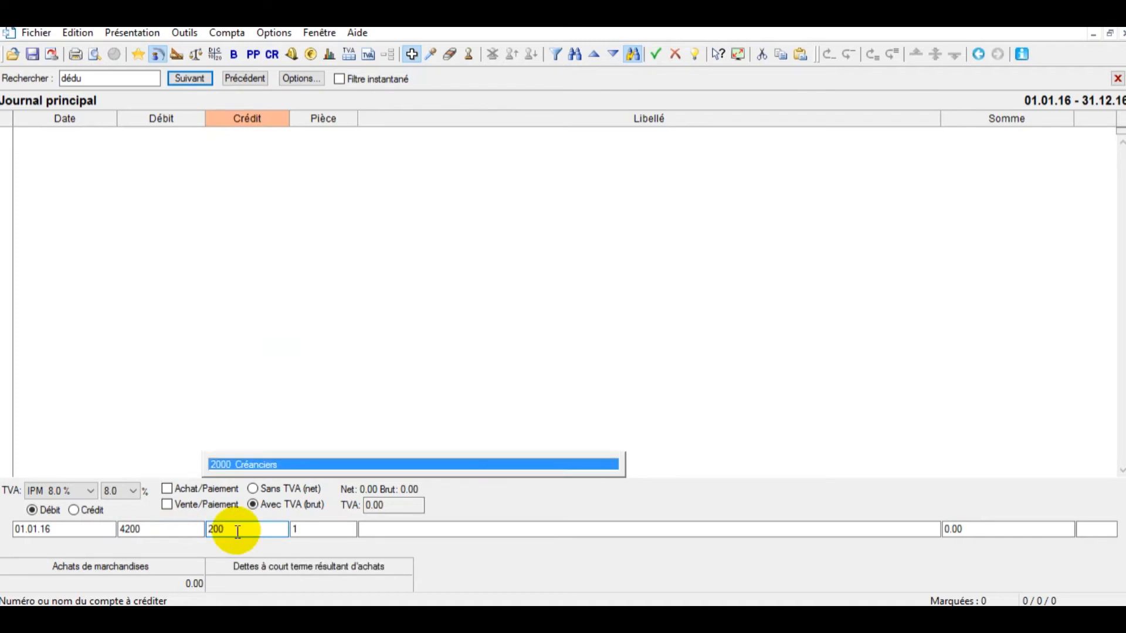
pyautogui.click(304, 462)
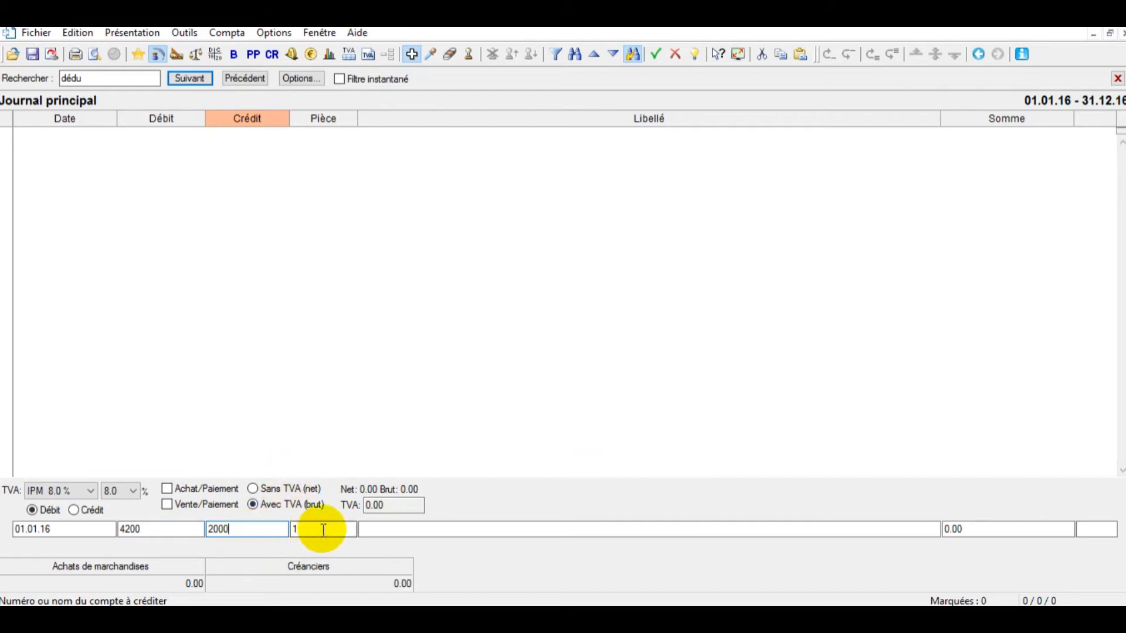
# Label the purchase entry "N/achat marchandises à crédit" and set its amount to 5000.
pyautogui.click(387, 529)
pyautogui.write('n/ac')
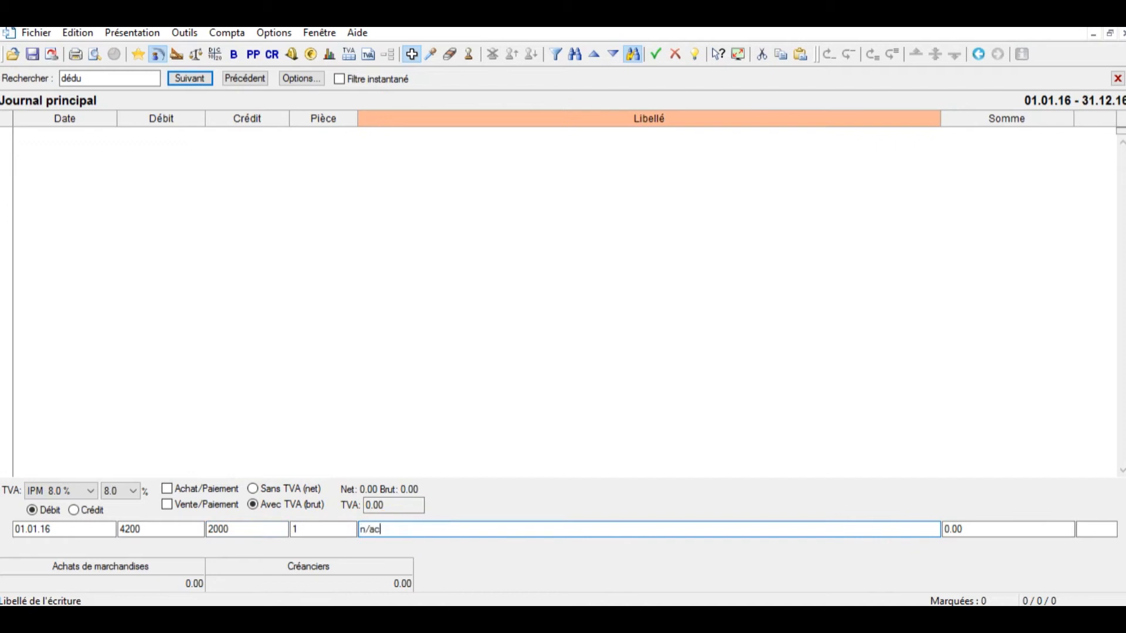
pyautogui.write('hat marchandises à crédit')
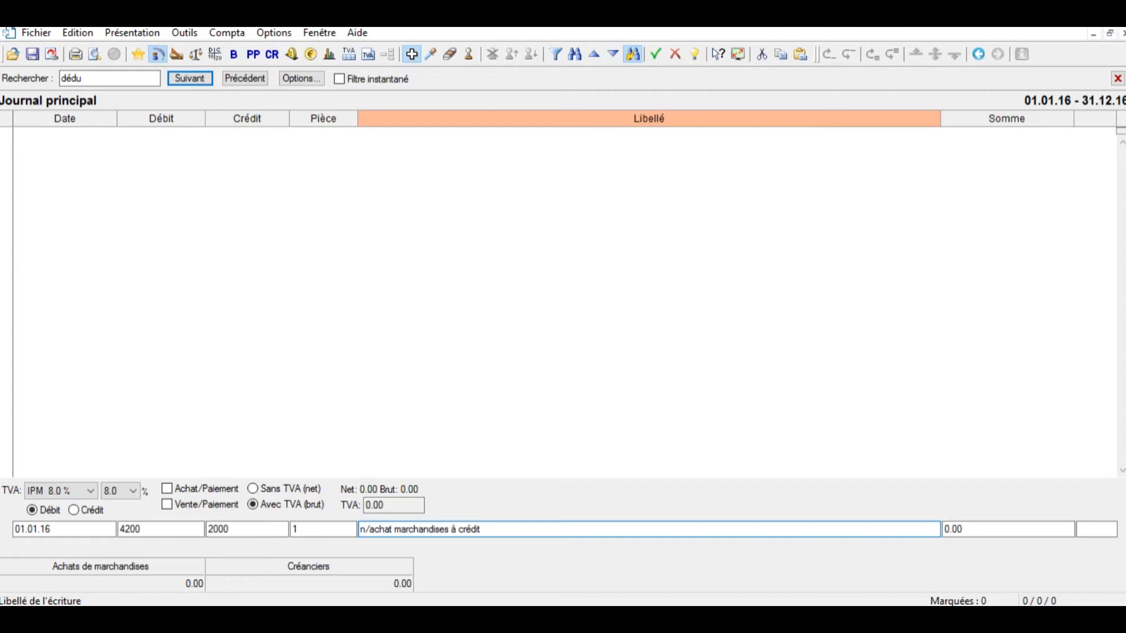
pyautogui.press('Tab')
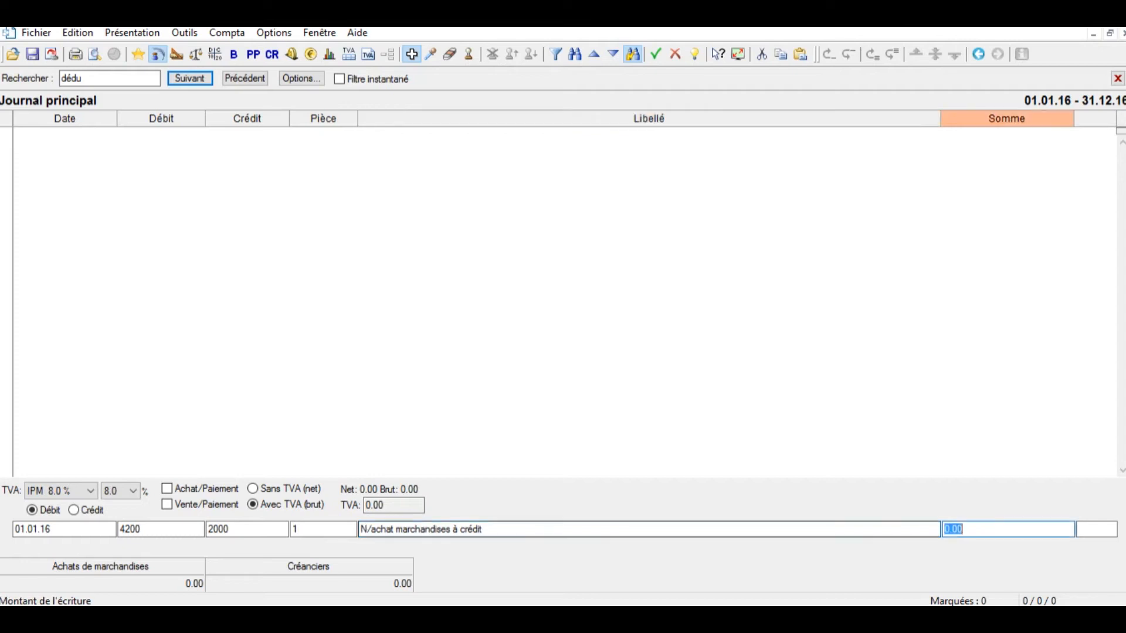
pyautogui.write('5000')
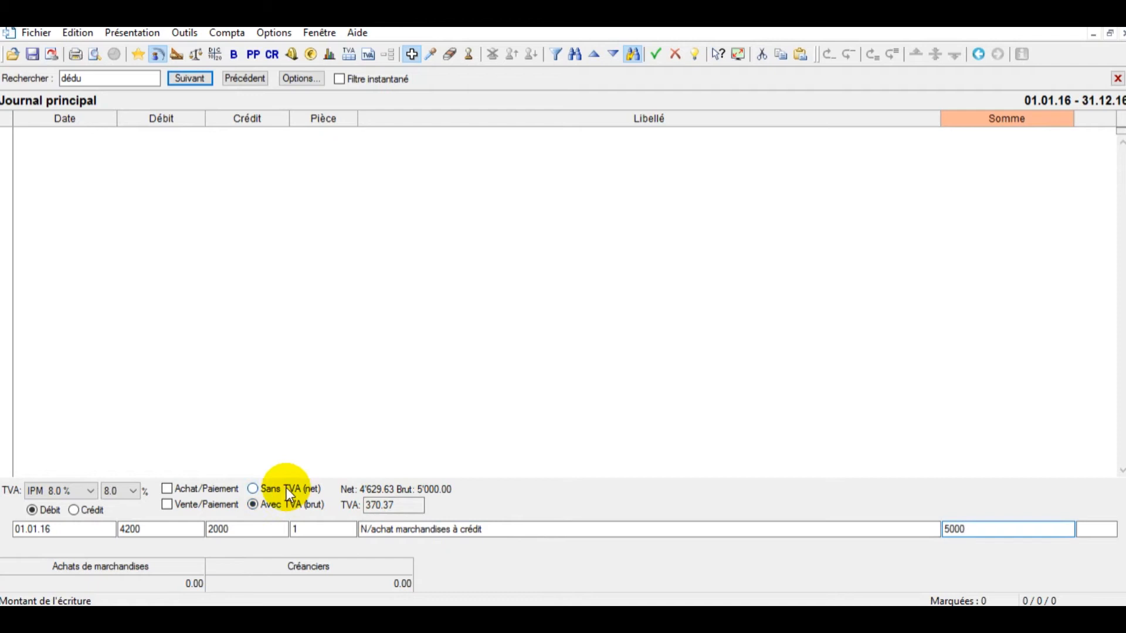
# Compare the purchase's VAT calculation on a net and gross basis, keep Avec TVA (brut), and validate the entry.
pyautogui.click(253, 489)
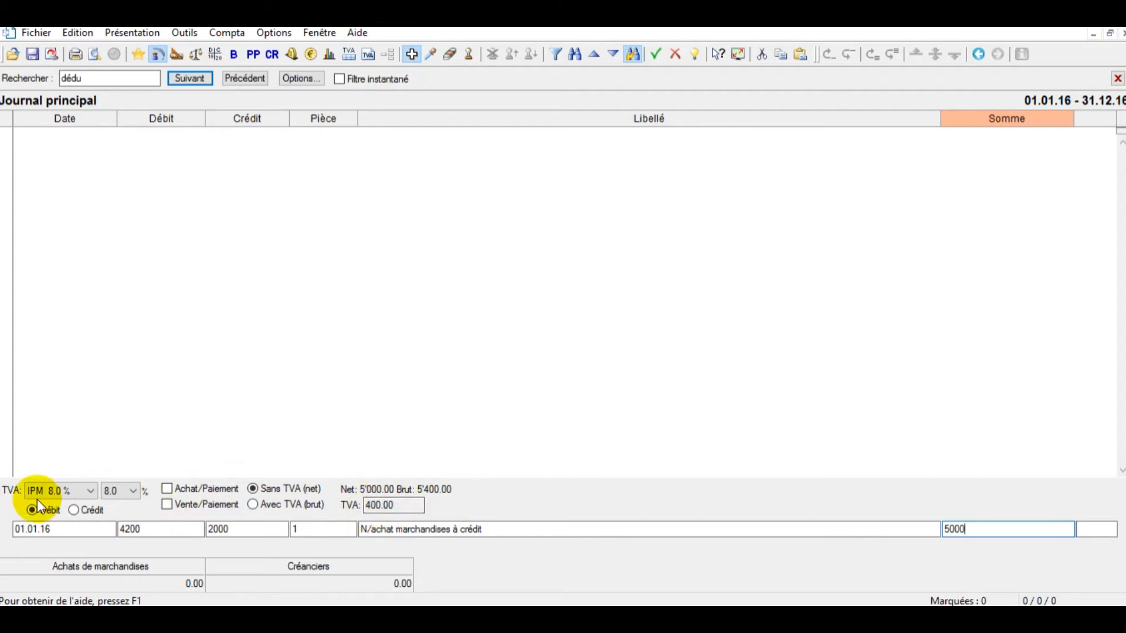
pyautogui.click(255, 505)
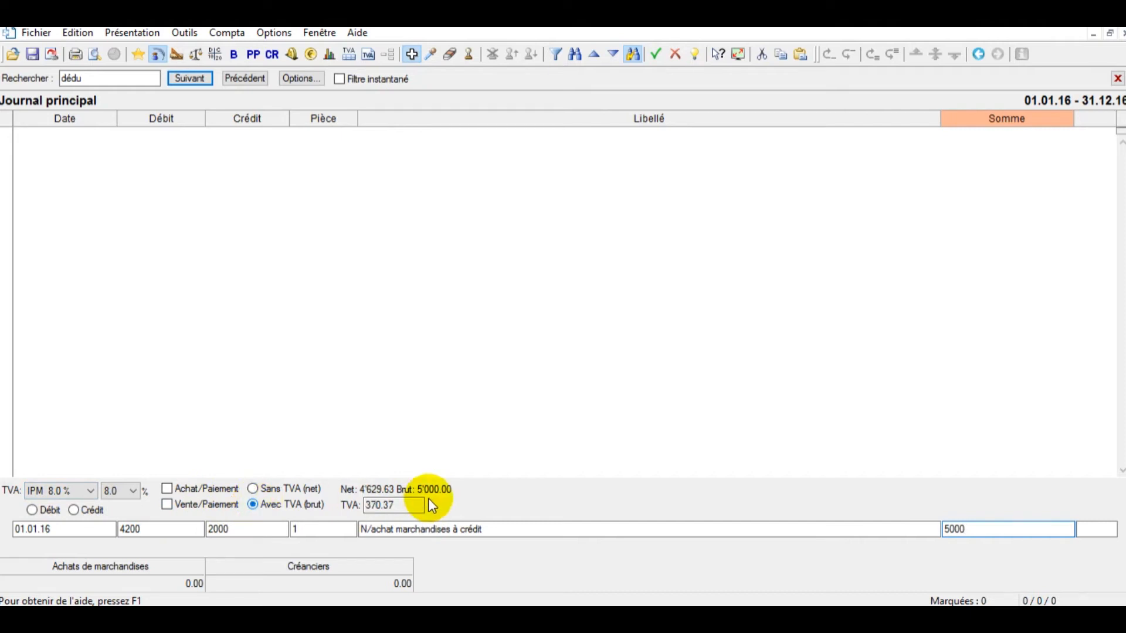
pyautogui.click(398, 506)
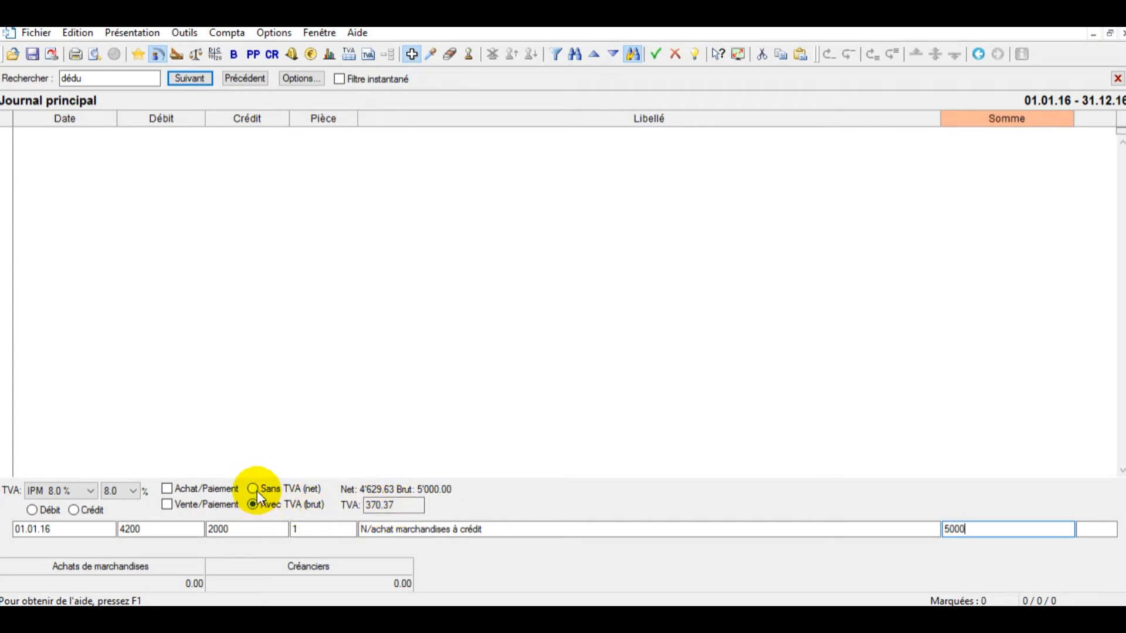
pyautogui.click(955, 530)
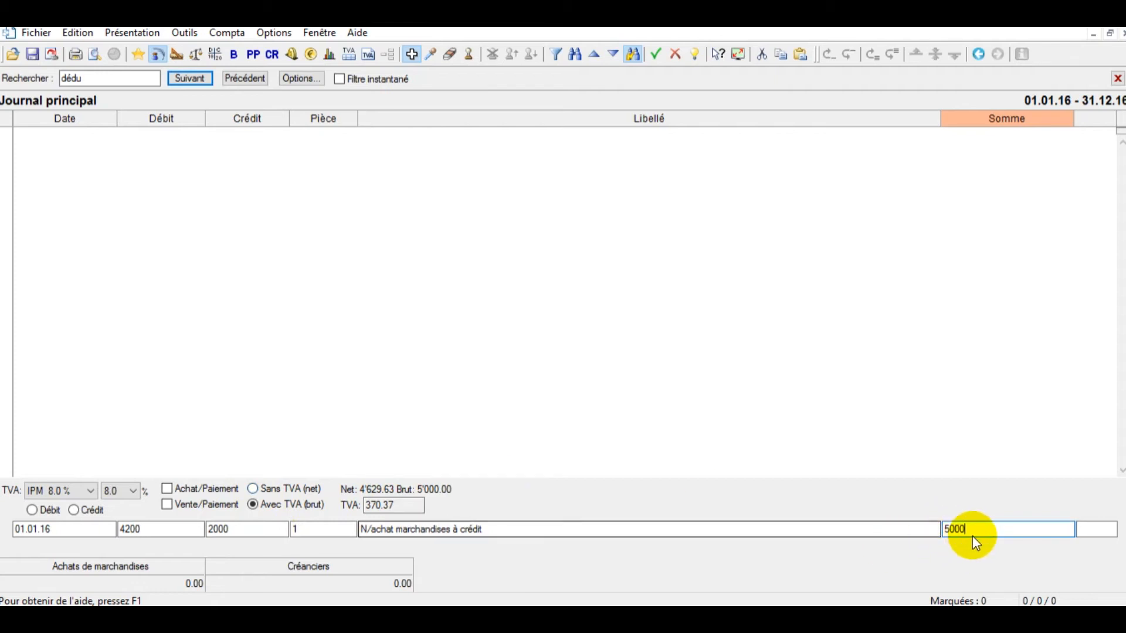
pyautogui.press('Return')
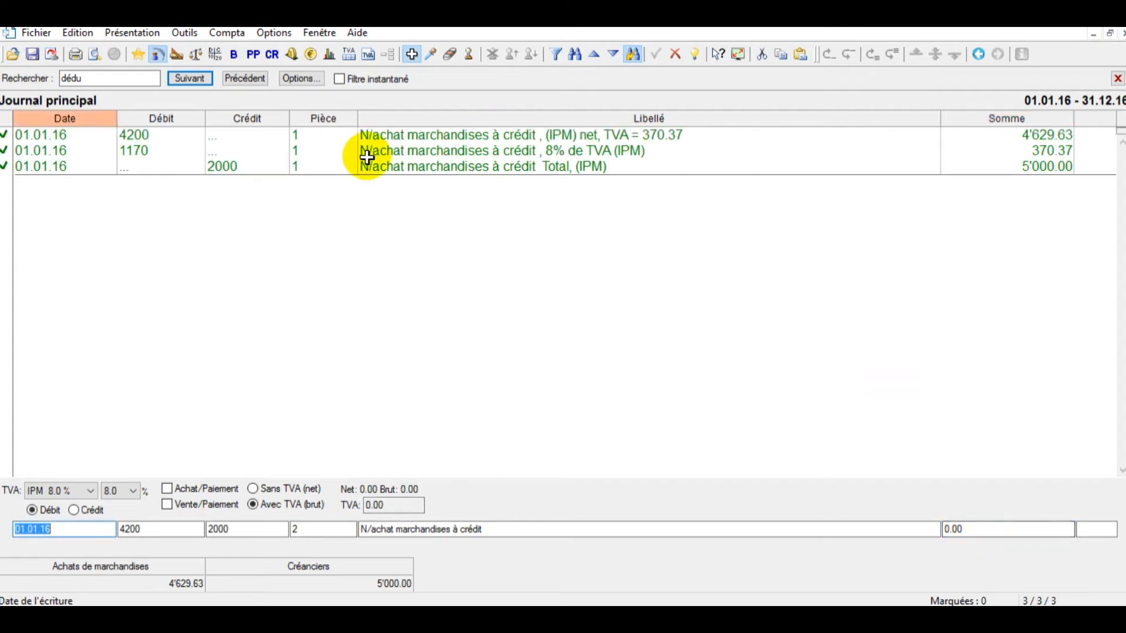
# Start a new journal entry dated 02.01.16, clearing the accounts and label proposed from the purchase entry.
pyautogui.scroll(2, 221, 156)
pyautogui.scroll(1, 221, 157)
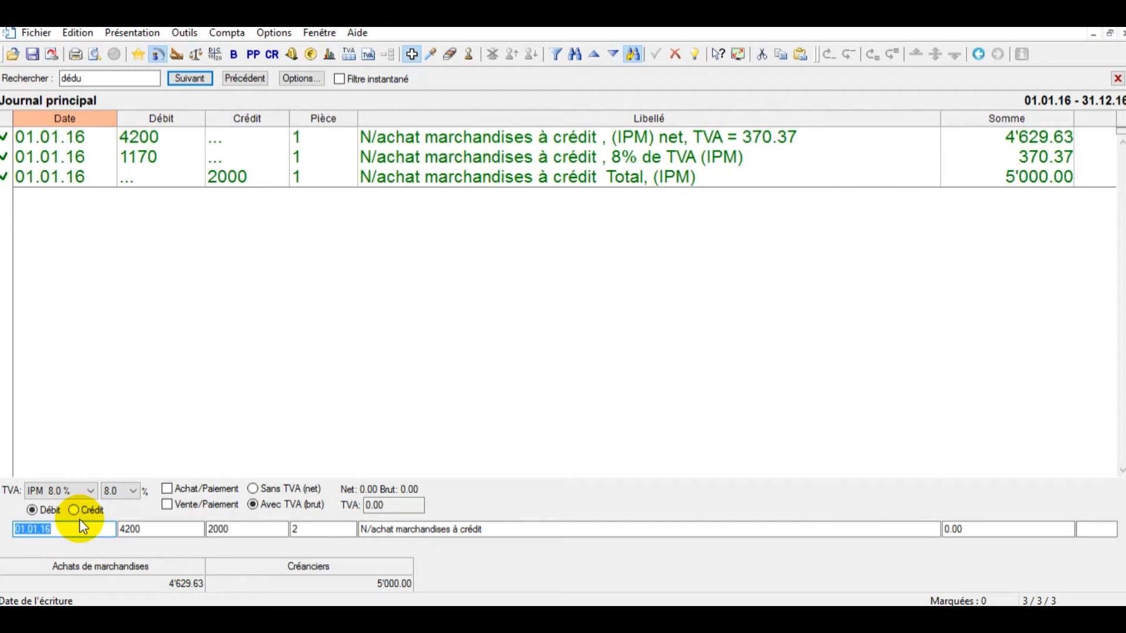
pyautogui.write('2.1')
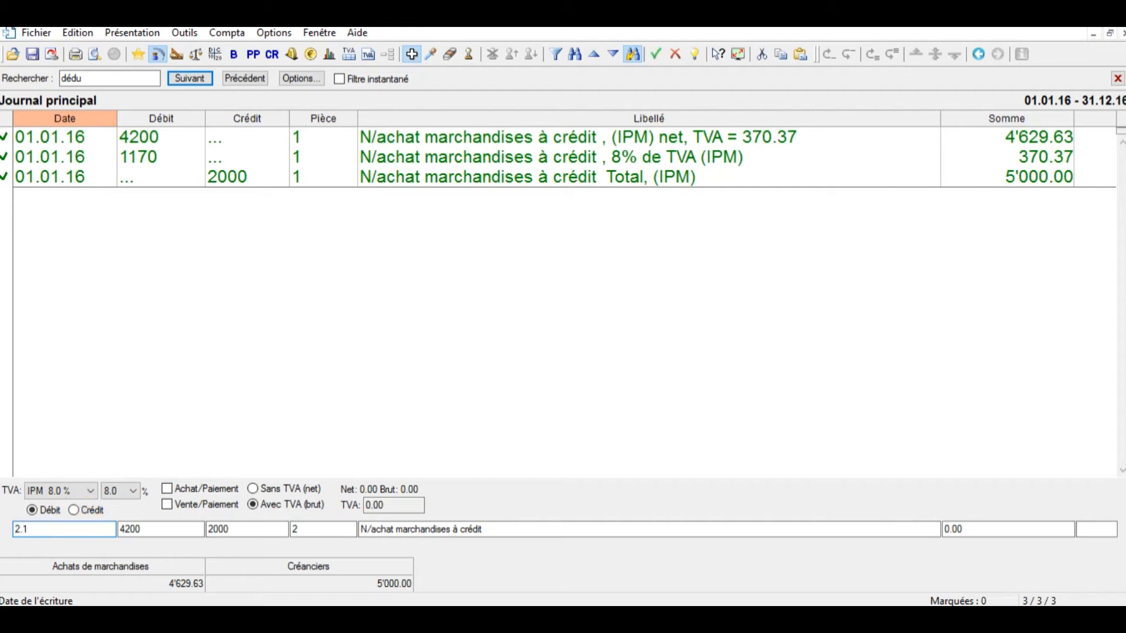
pyautogui.press('Tab')
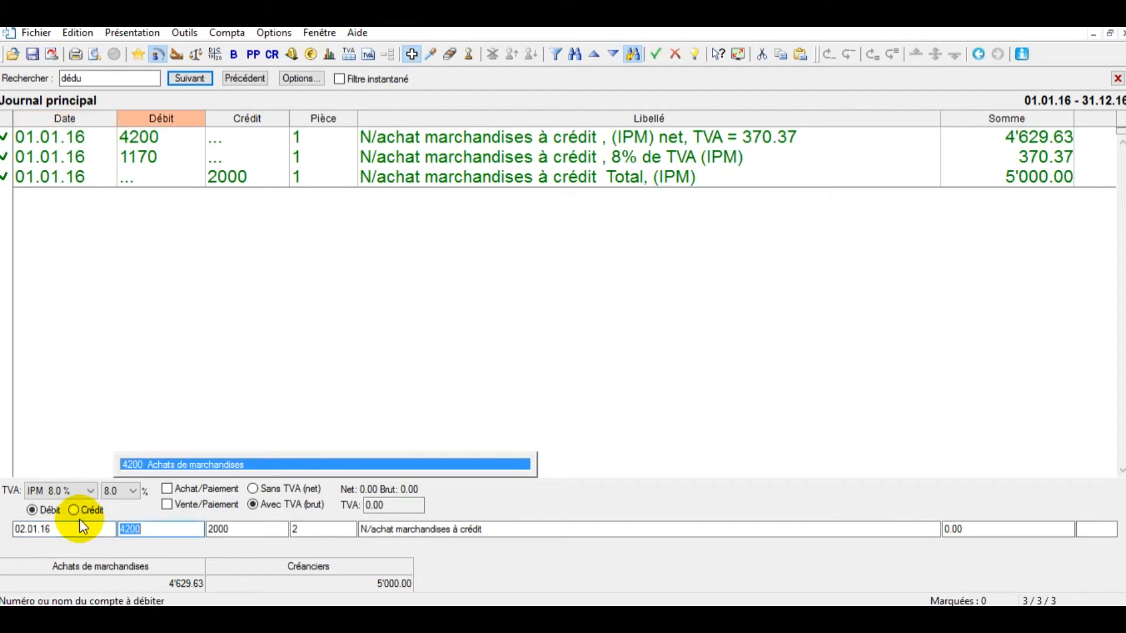
pyautogui.press('Escape')
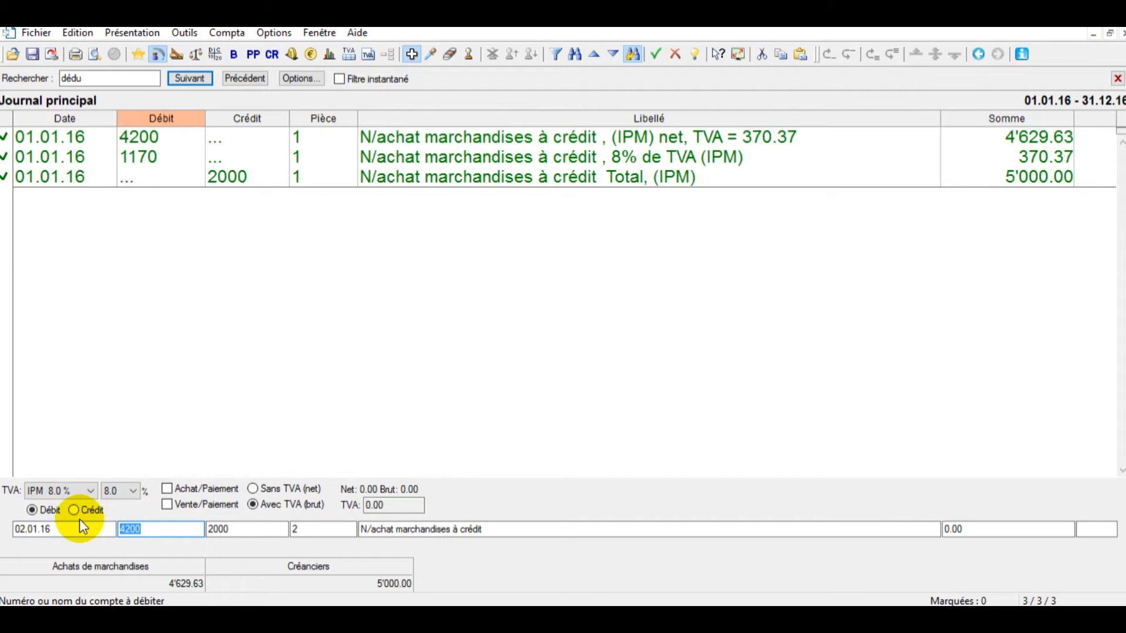
pyautogui.press('Escape')
pyautogui.write('2.01')
pyautogui.press('Return')
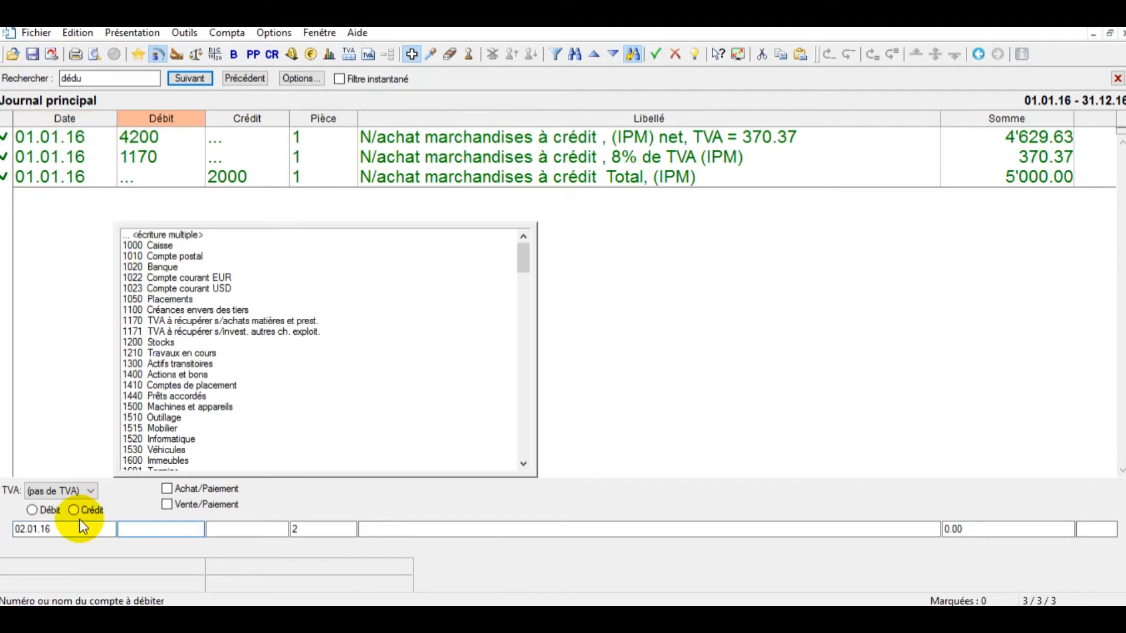
# Set account 1100 Créances envers des tiers as the debit account of the new entry.
pyautogui.write('cre')
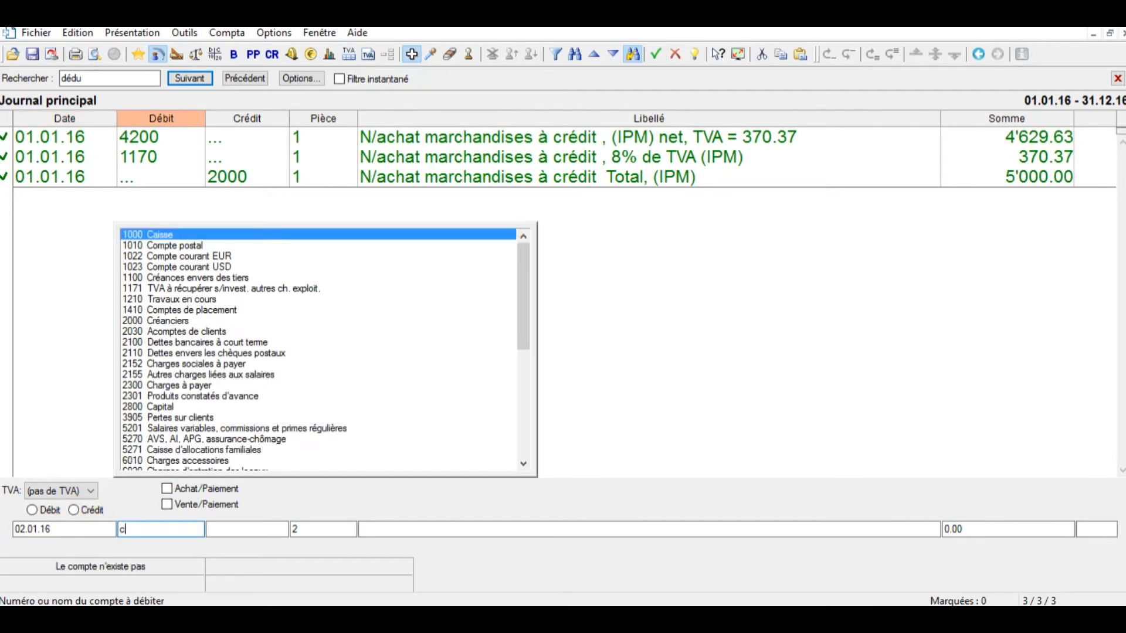
pyautogui.press('BackSpace')
pyautogui.press('BackSpace')
pyautogui.press('BackSpace')
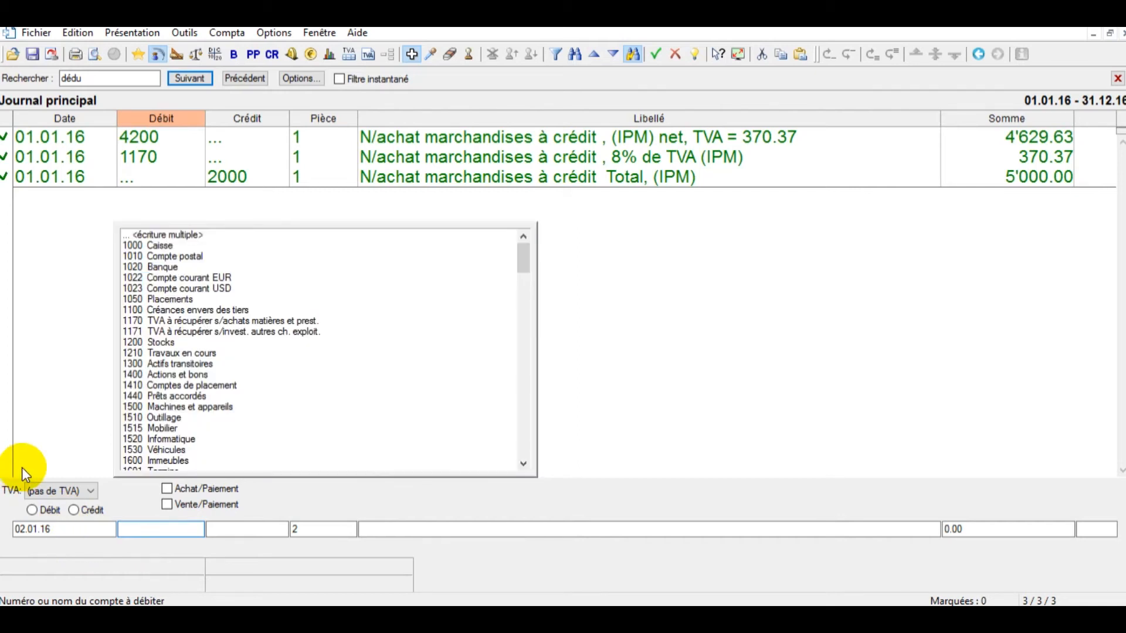
pyautogui.write('1100')
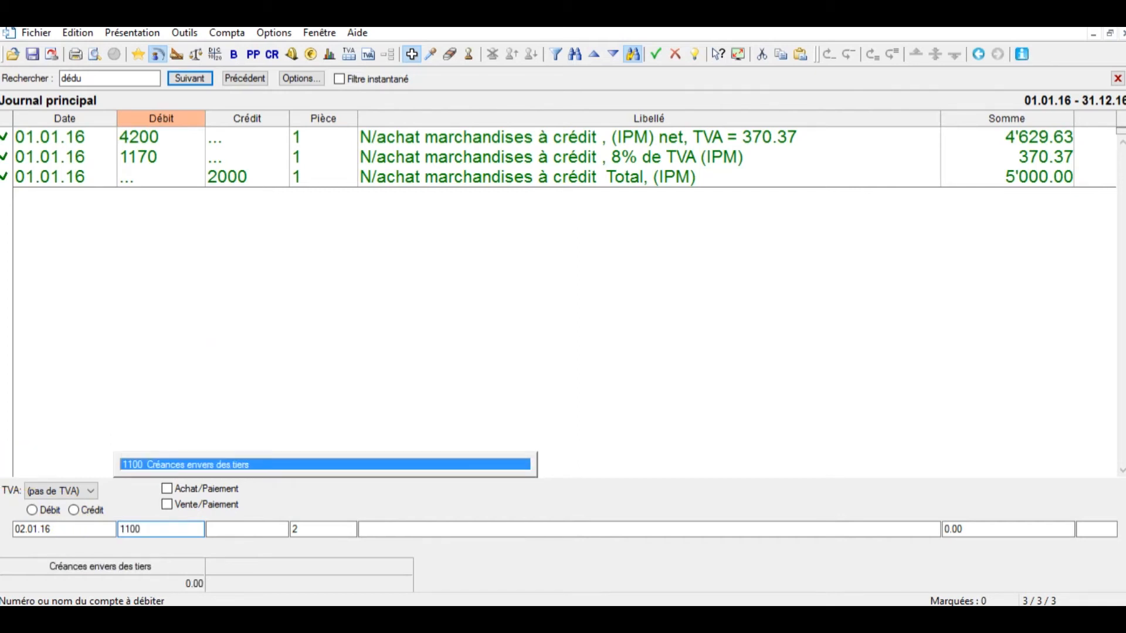
# Set account 3200 Ventes de marchandises brutes as the credit account of the entry.
pyautogui.press('Tab')
pyautogui.write('ve')
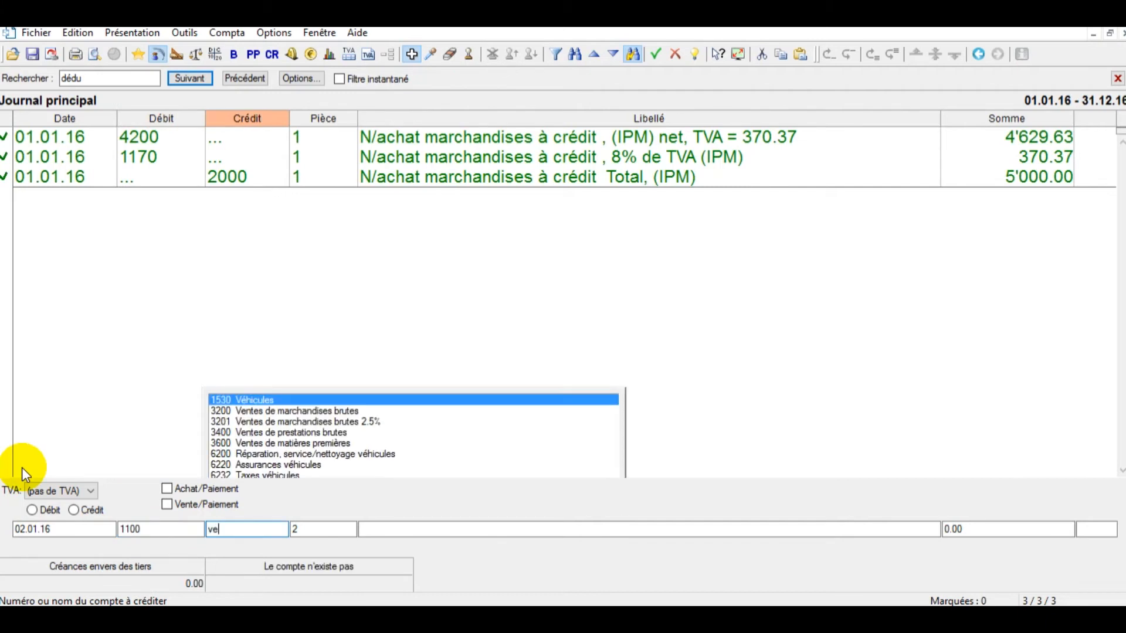
pyautogui.write('nte')
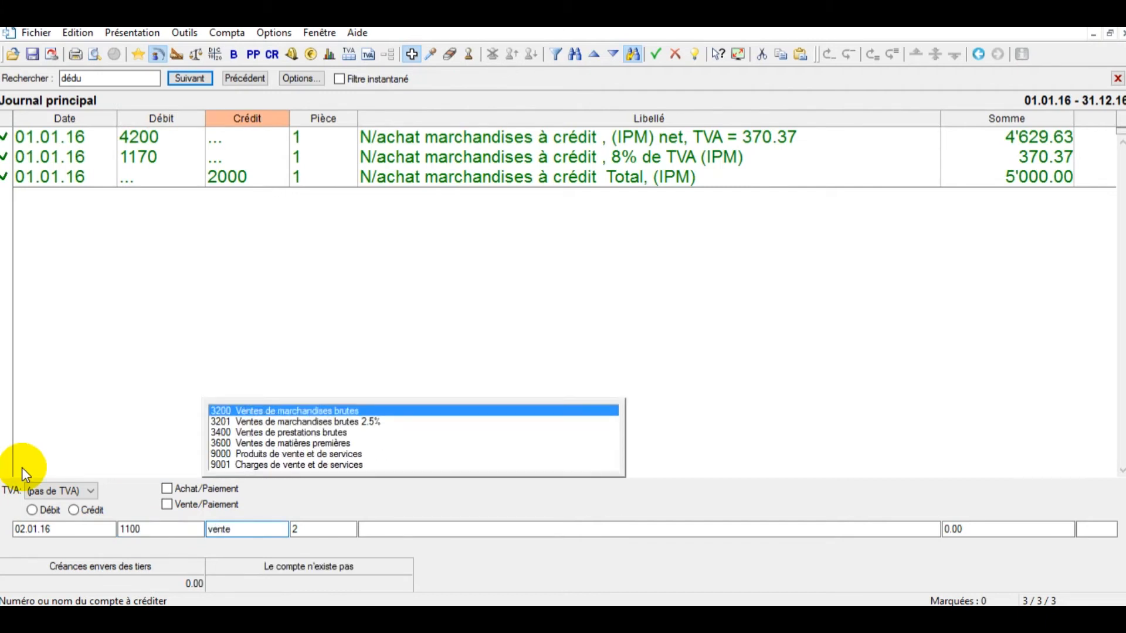
pyautogui.click(341, 410)
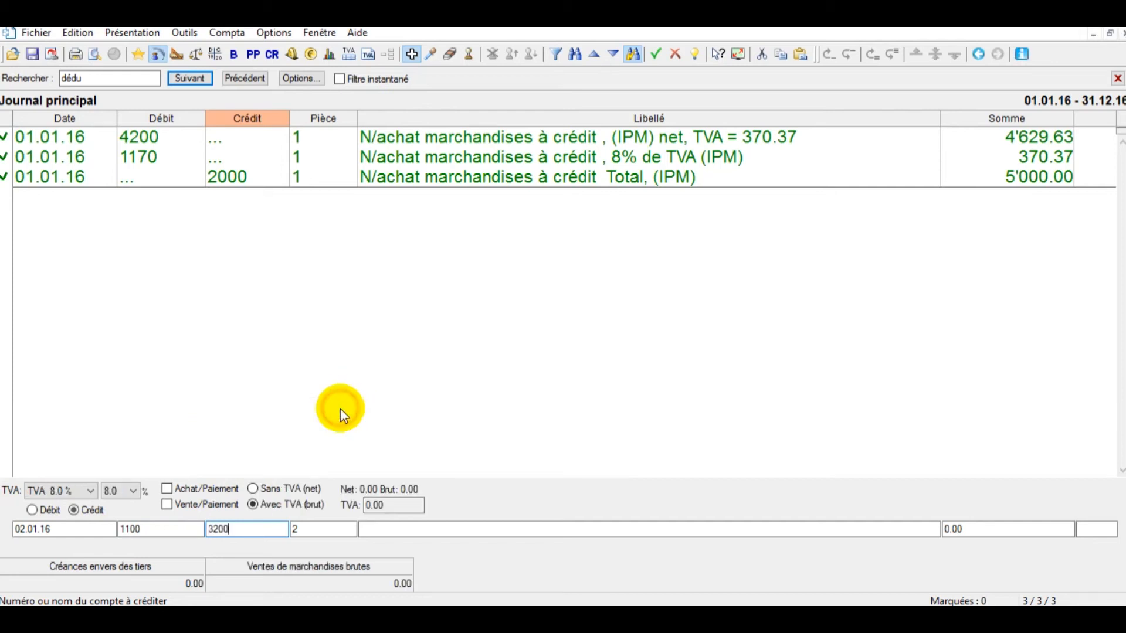
pyautogui.click(175, 530)
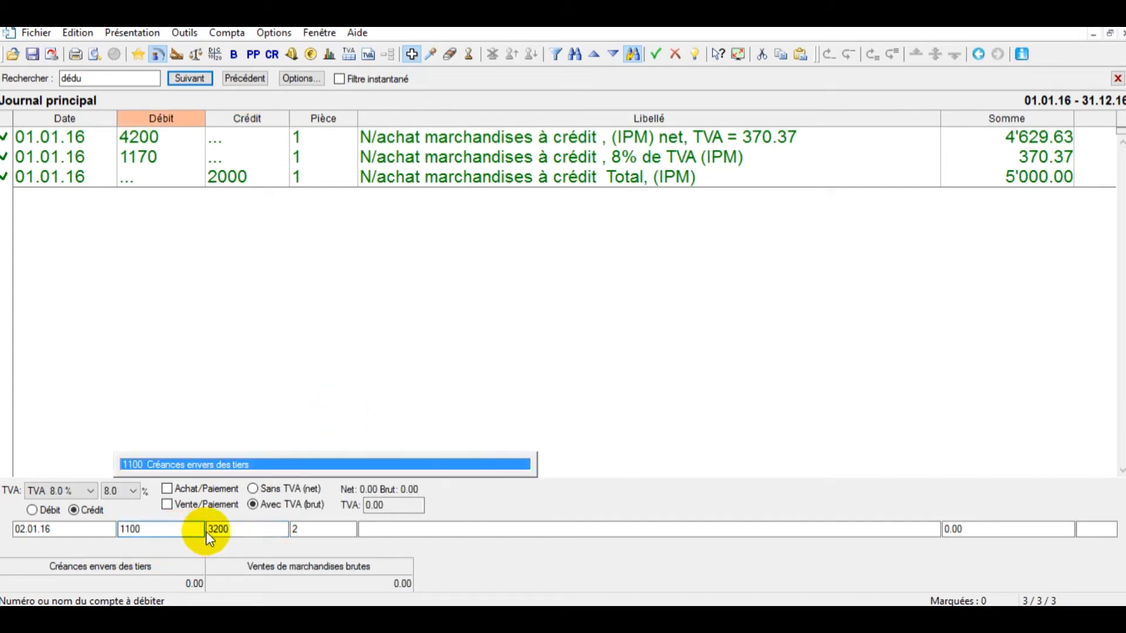
pyautogui.click(222, 530)
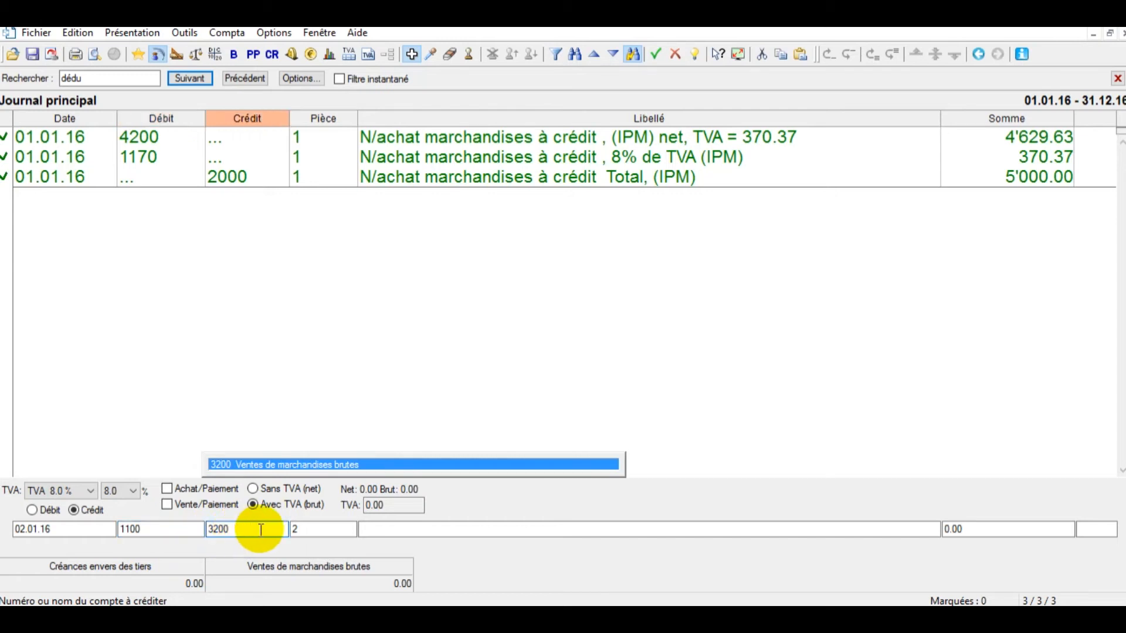
# Label the sales entry "Ventes de marchandises à crédit" and set its amount to 30000.
pyautogui.click(382, 527)
pyautogui.write('ventes de marchandise')
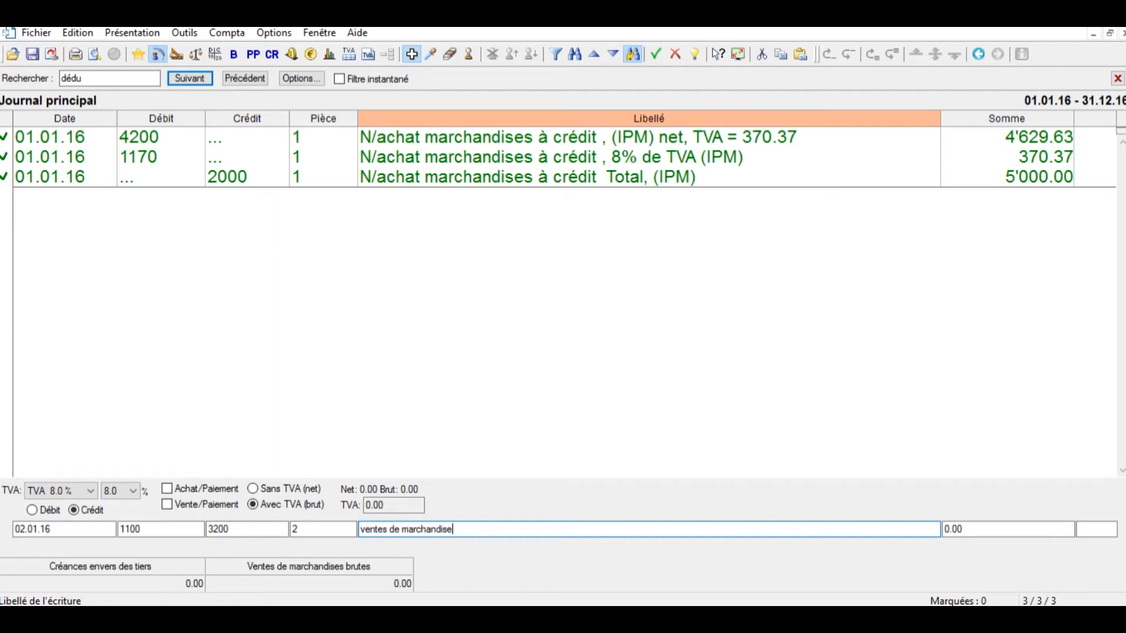
pyautogui.write('s à crédit')
pyautogui.press('Tab')
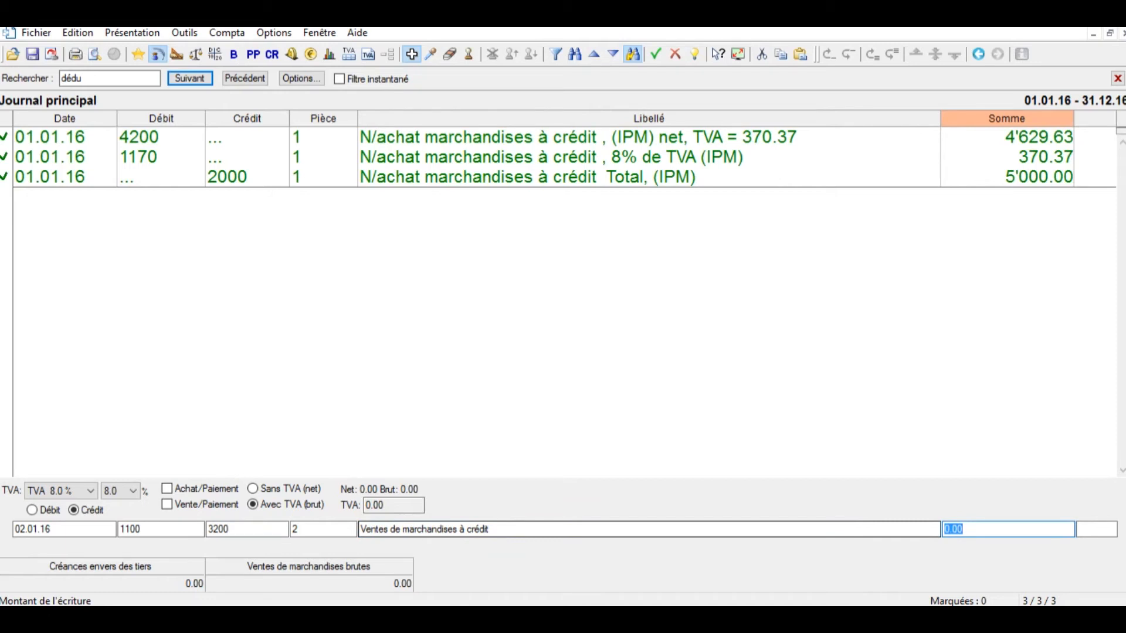
pyautogui.write('30000')
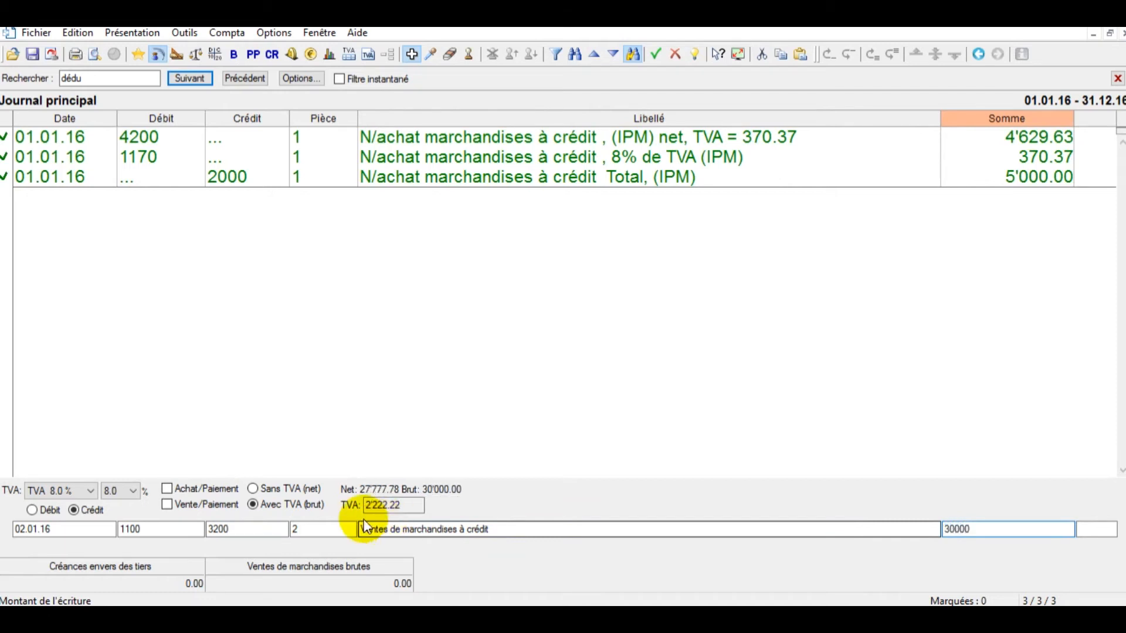
# Treat the sales amount as Sans TVA (net) and validate the entry.
pyautogui.click(254, 490)
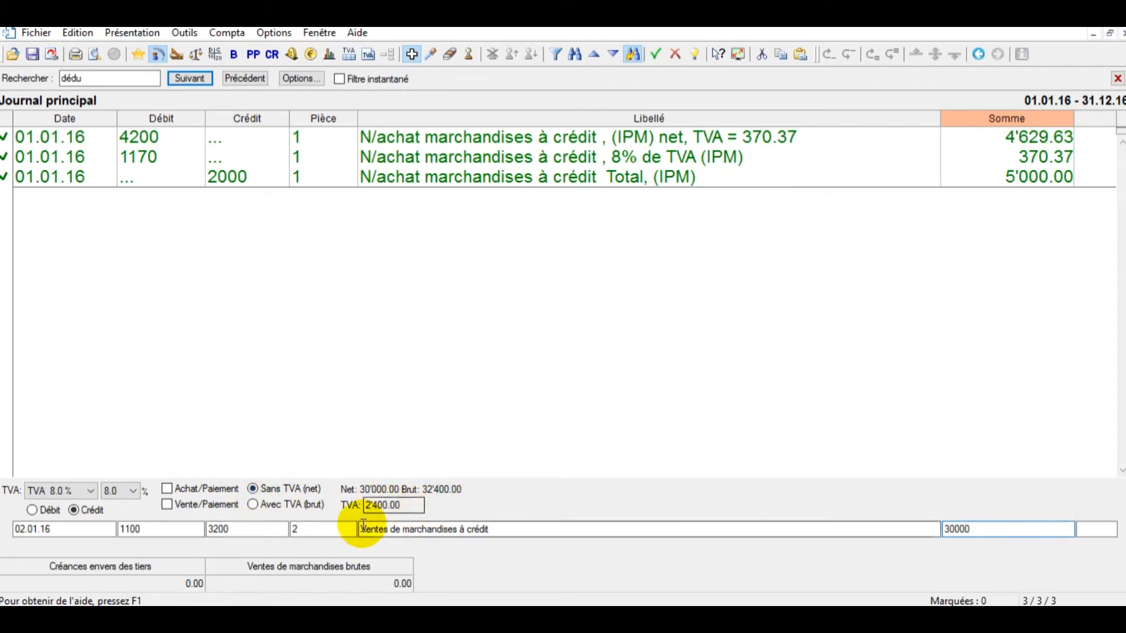
pyautogui.click(387, 504)
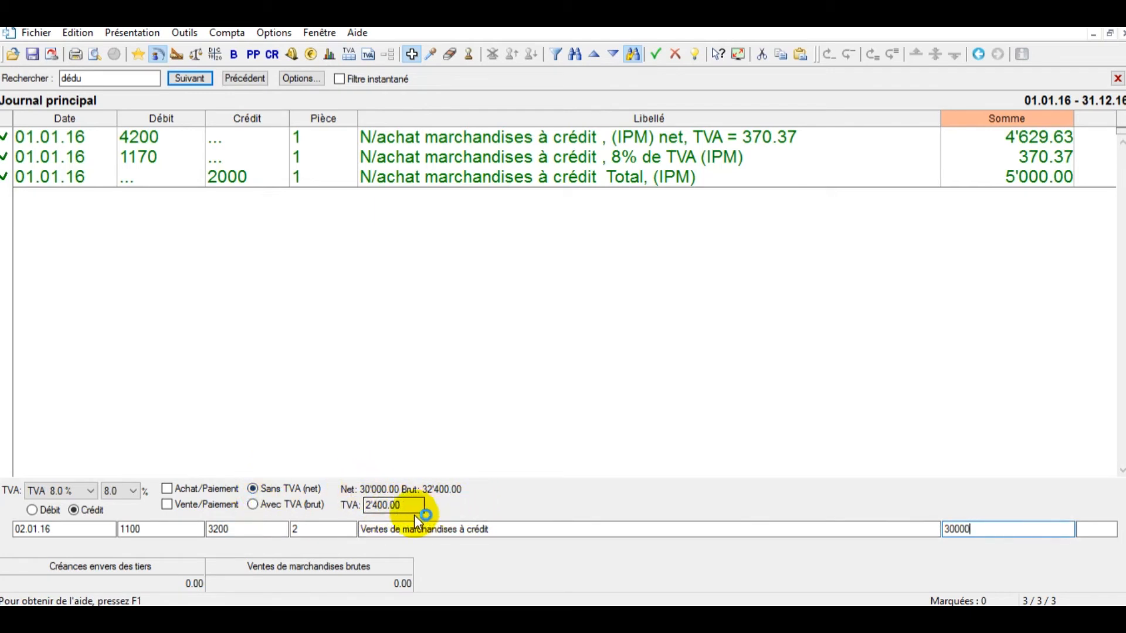
pyautogui.click(227, 531)
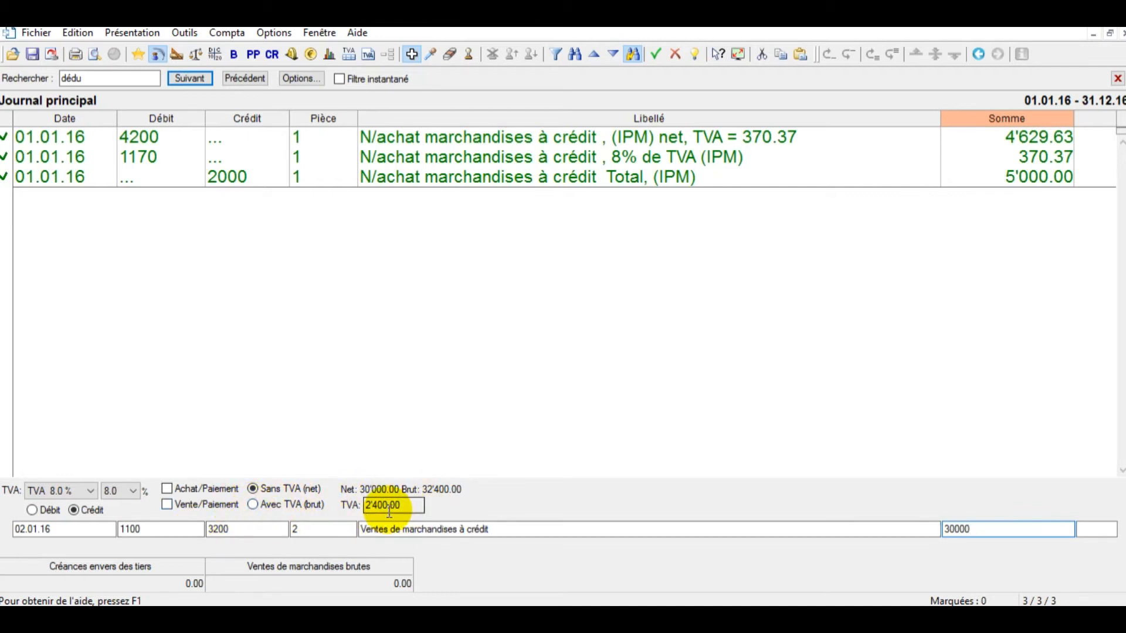
pyautogui.press('Return')
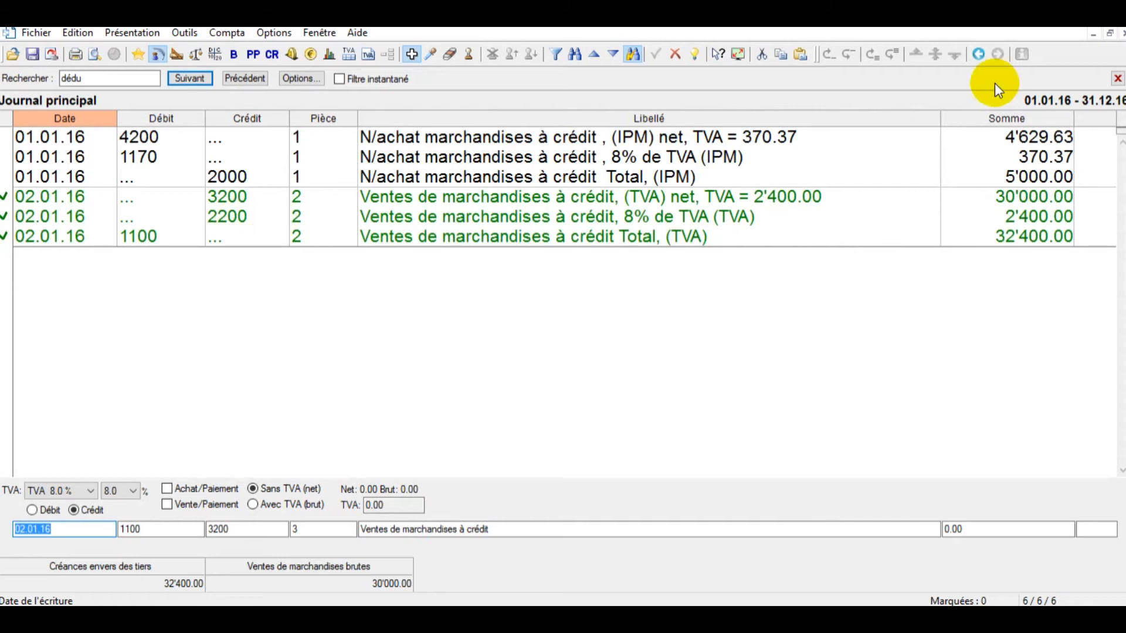
# In the file definitions, enable the display of account names beside their numbers in the journal and confirm.
pyautogui.click(273, 32)
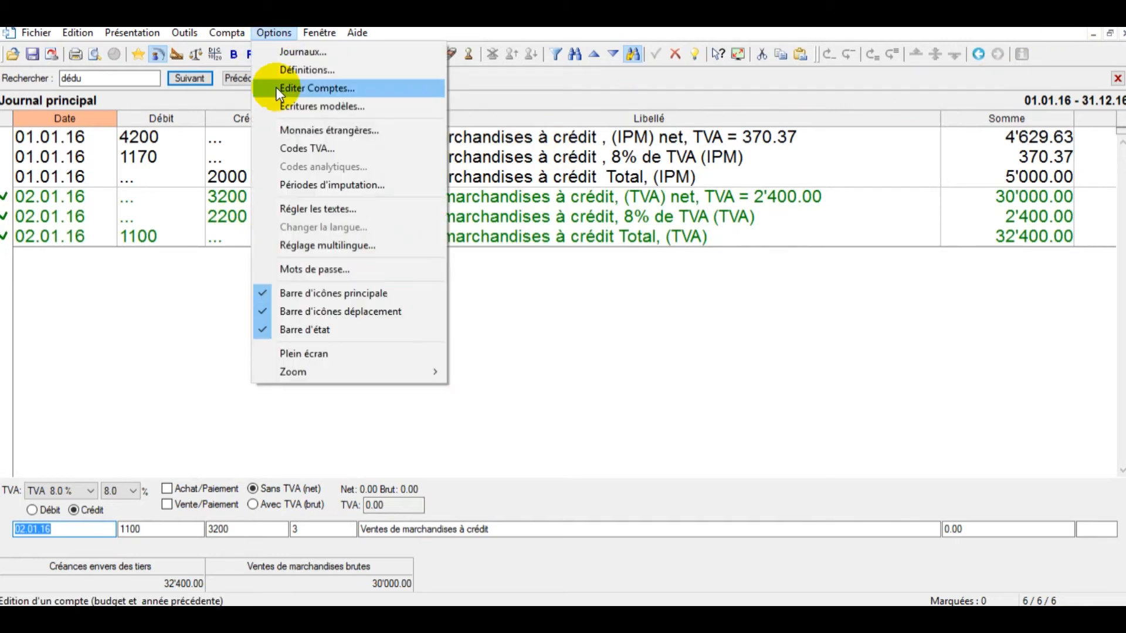
pyautogui.click(332, 71)
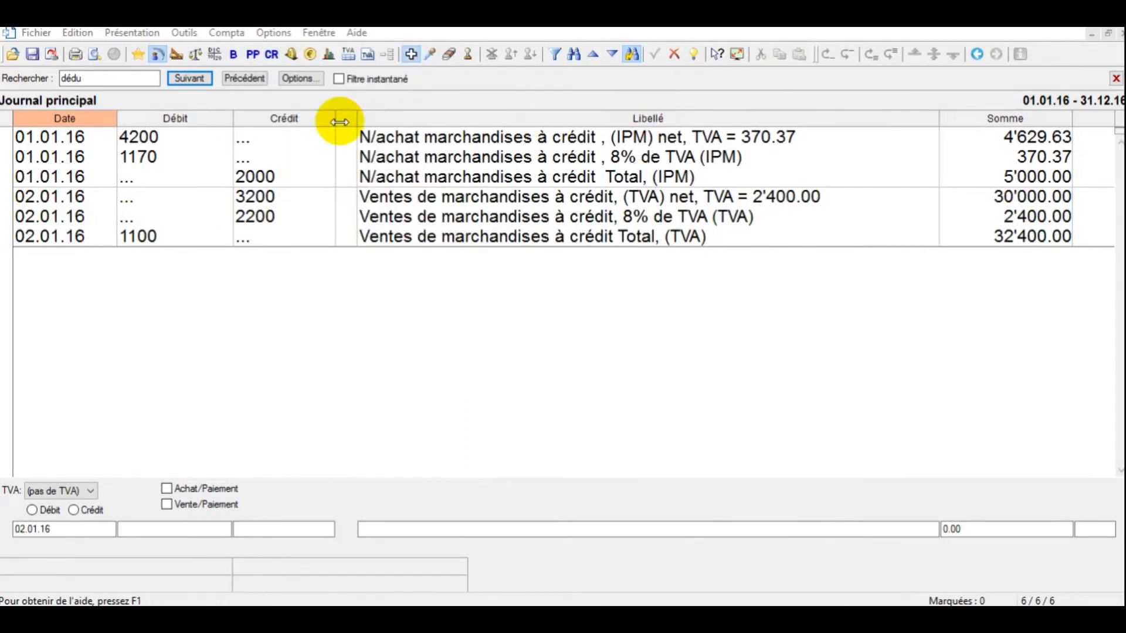
pyautogui.click(270, 33)
pyautogui.click(287, 75)
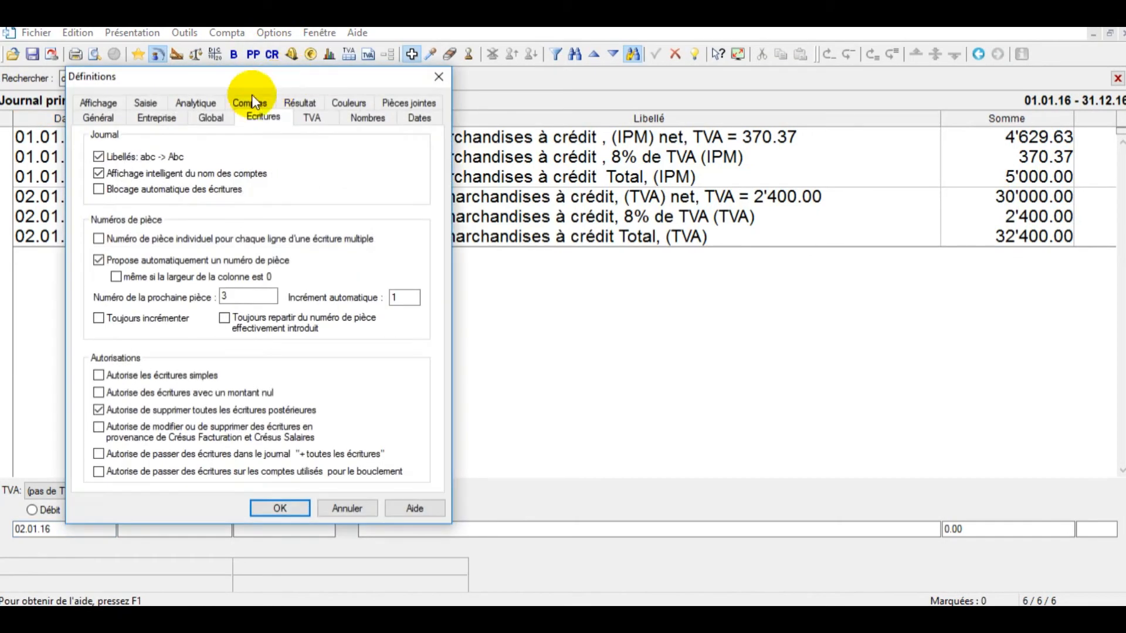
pyautogui.click(94, 104)
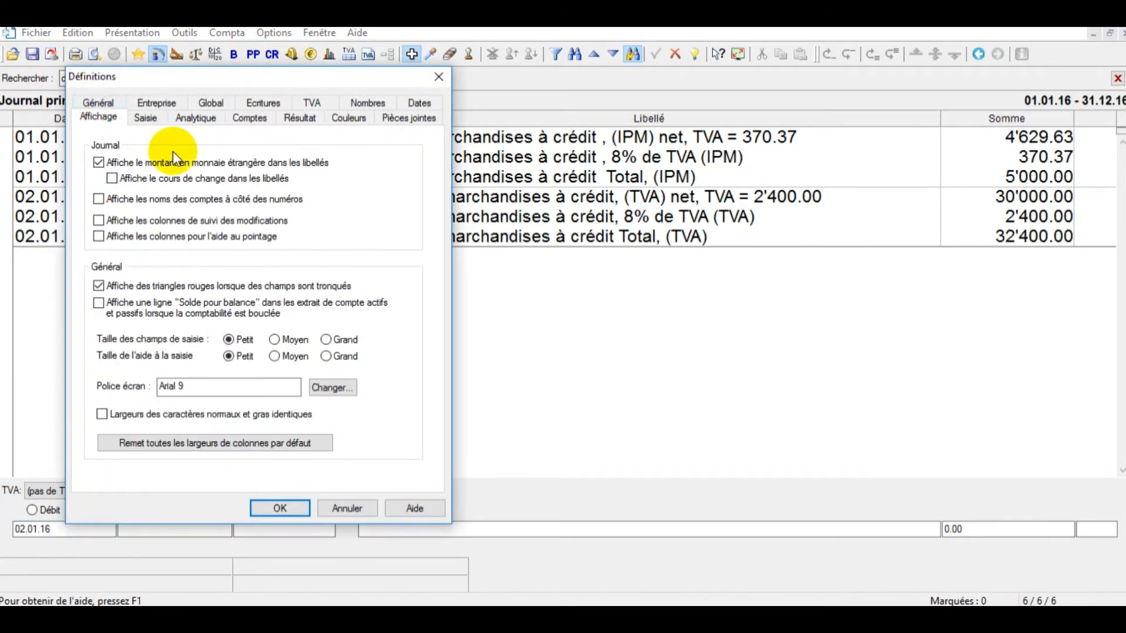
pyautogui.click(166, 208)
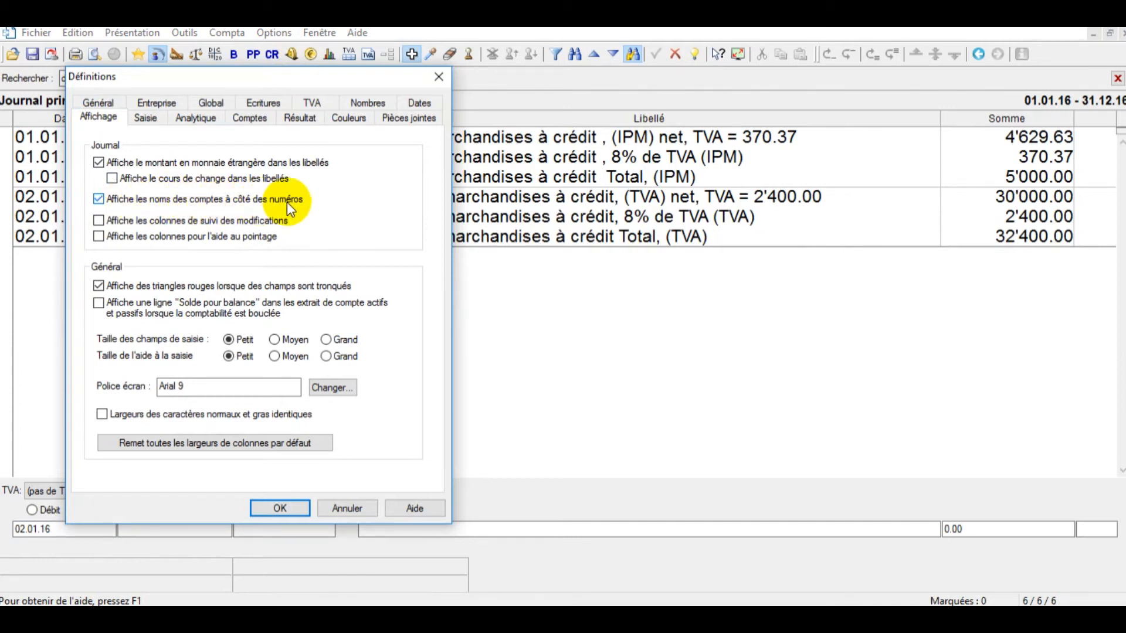
pyautogui.click(269, 507)
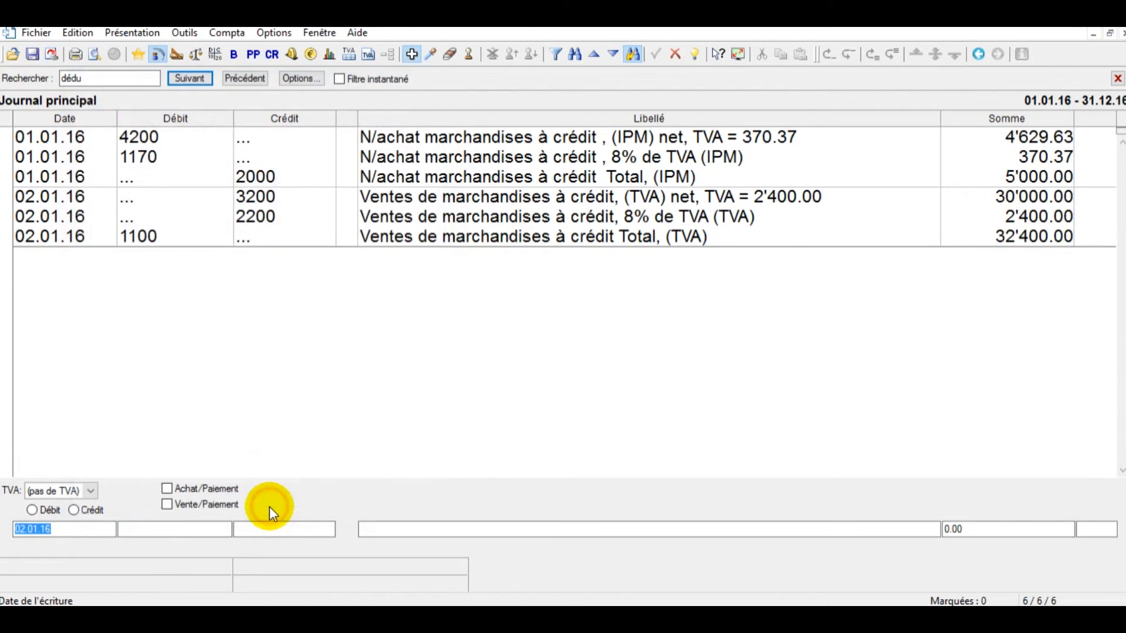
# Widen the journal's Débit and Crédit columns to show the account names, and narrow the Pièce column.
pyautogui.moveTo(232, 116); pyautogui.dragTo(269, 116)
pyautogui.moveTo(357, 114); pyautogui.dragTo(643, 118)
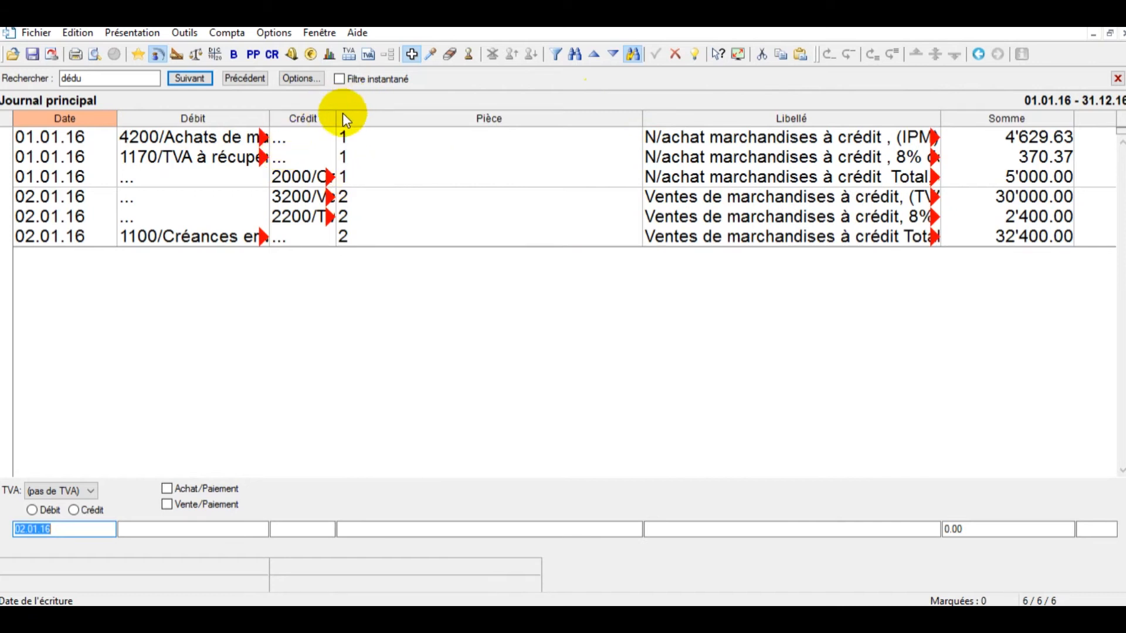
pyautogui.moveTo(336, 113); pyautogui.dragTo(610, 144)
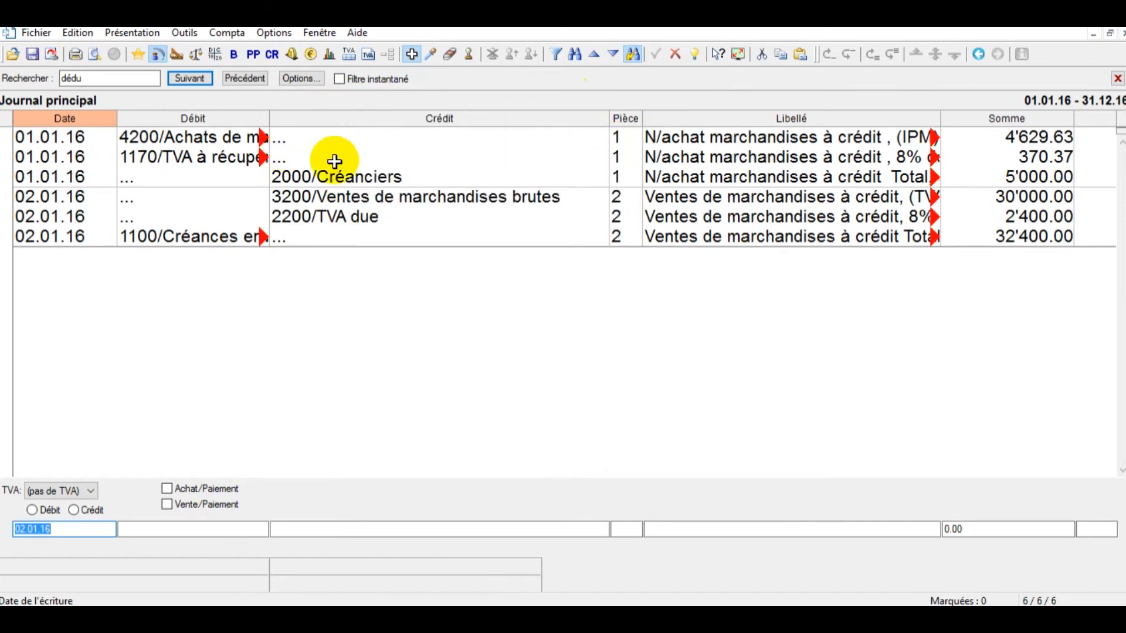
pyautogui.moveTo(268, 116); pyautogui.dragTo(355, 117)
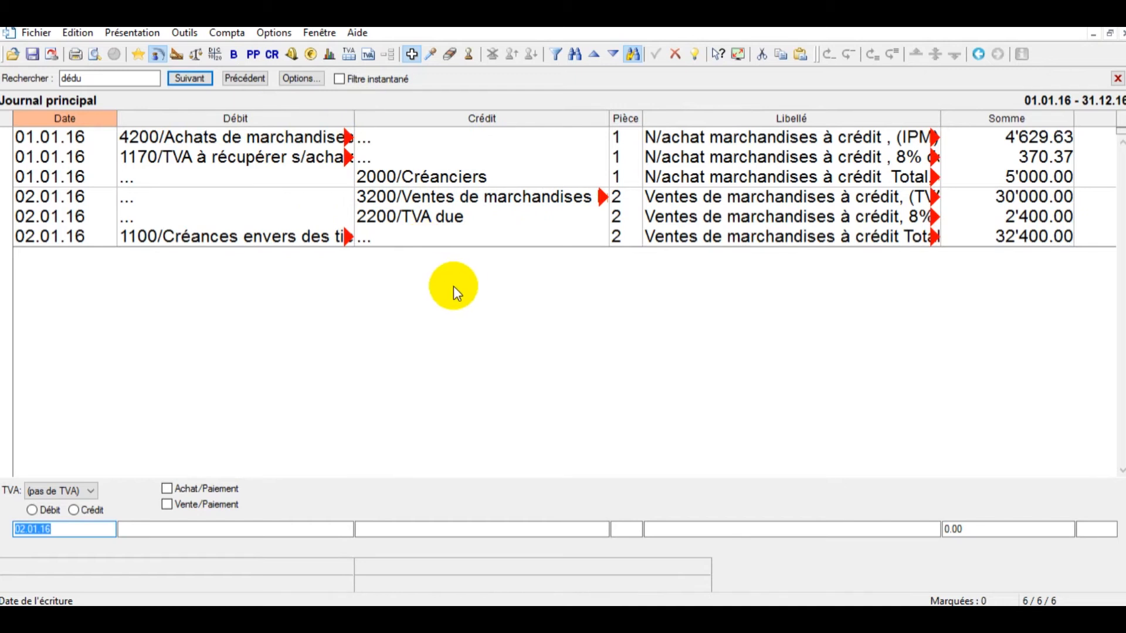
pyautogui.doubleClick(443, 221)
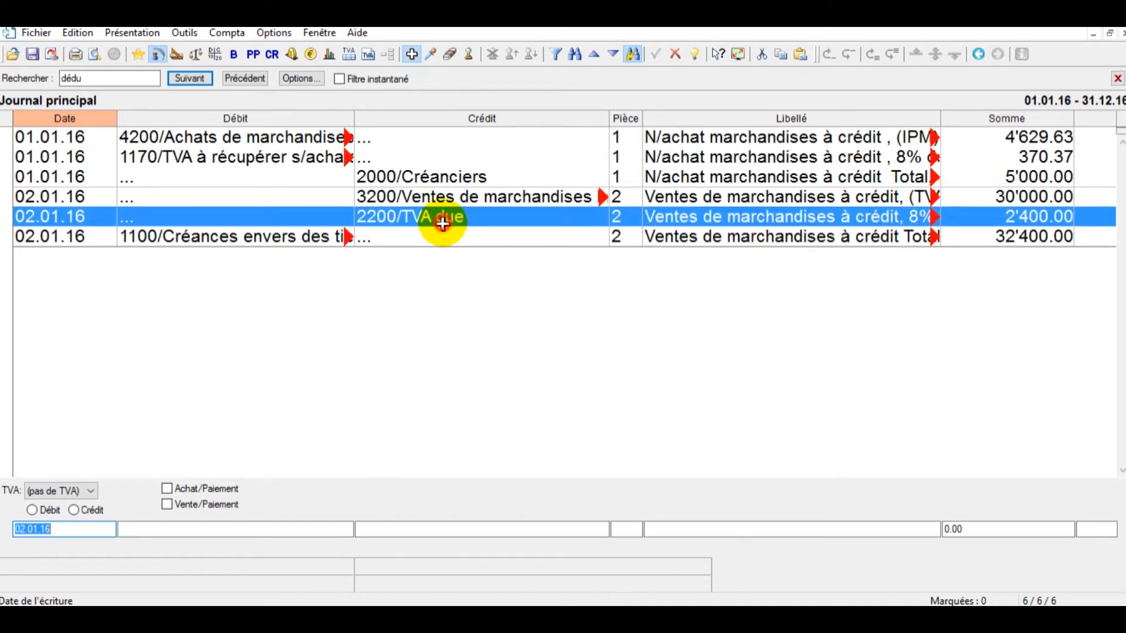
pyautogui.click(379, 326)
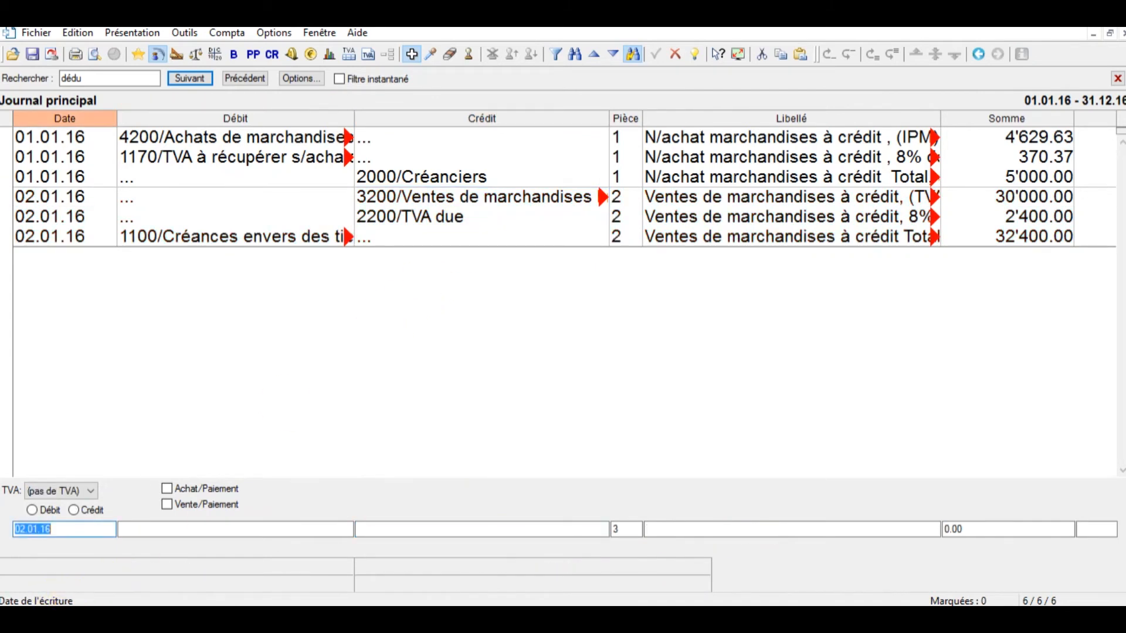
# Enter a new purchase with 1520 Informatique as the debit account and 2000 Créanciers as the credit account.
pyautogui.click(235, 527)
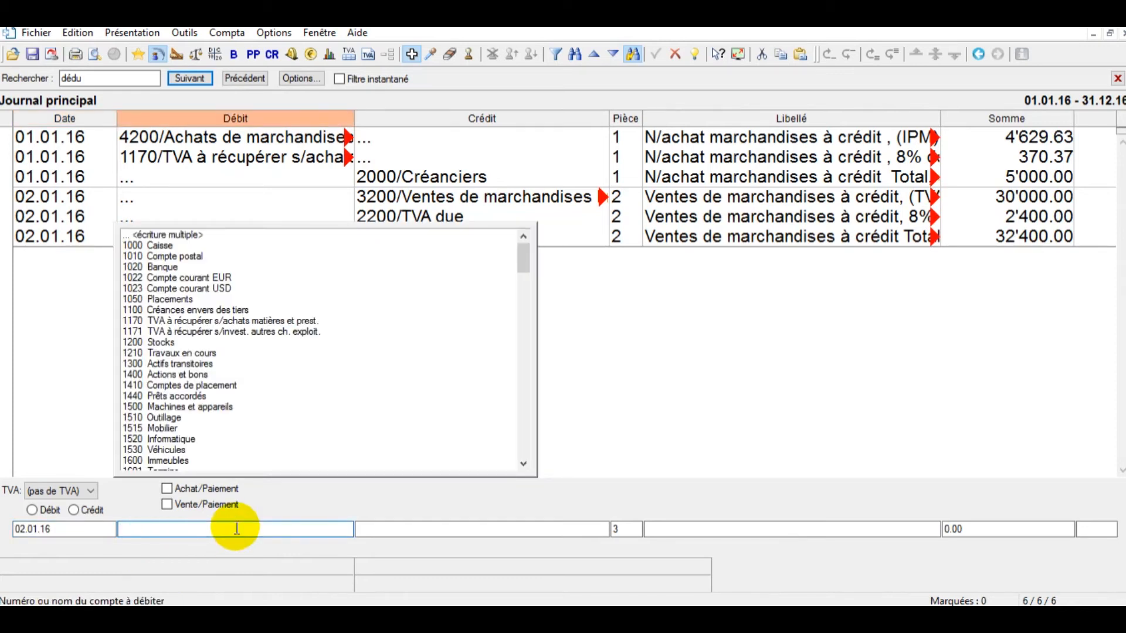
pyautogui.write('oin')
pyautogui.press('BackSpace')
pyautogui.press('BackSpace')
pyautogui.press('BackSpace')
pyautogui.write('info')
pyautogui.press('Return')
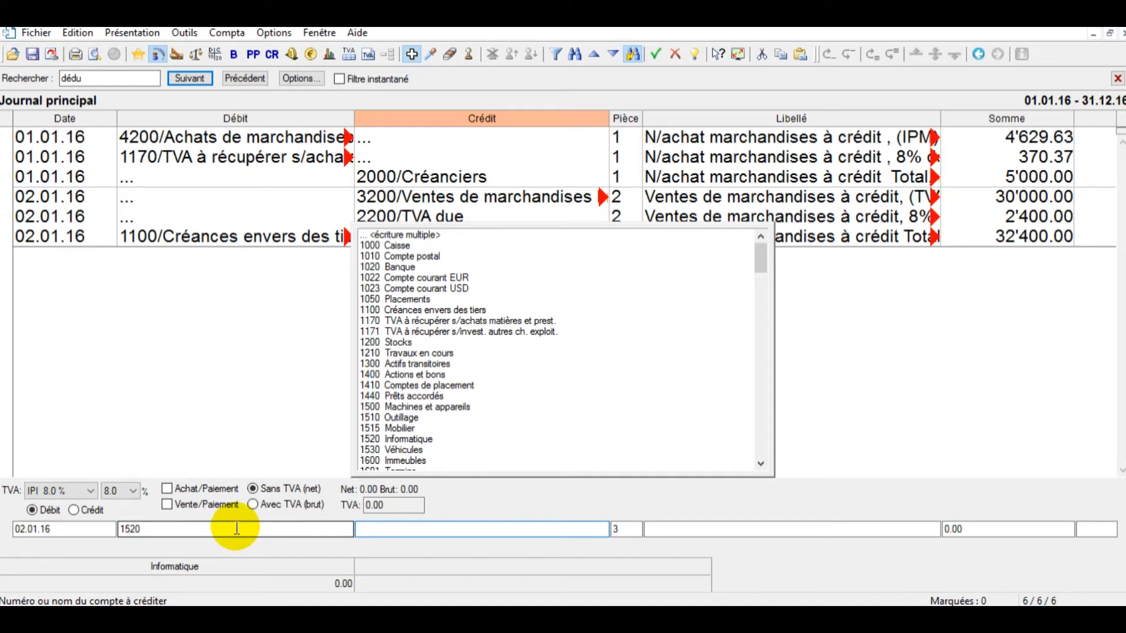
pyautogui.write('2000')
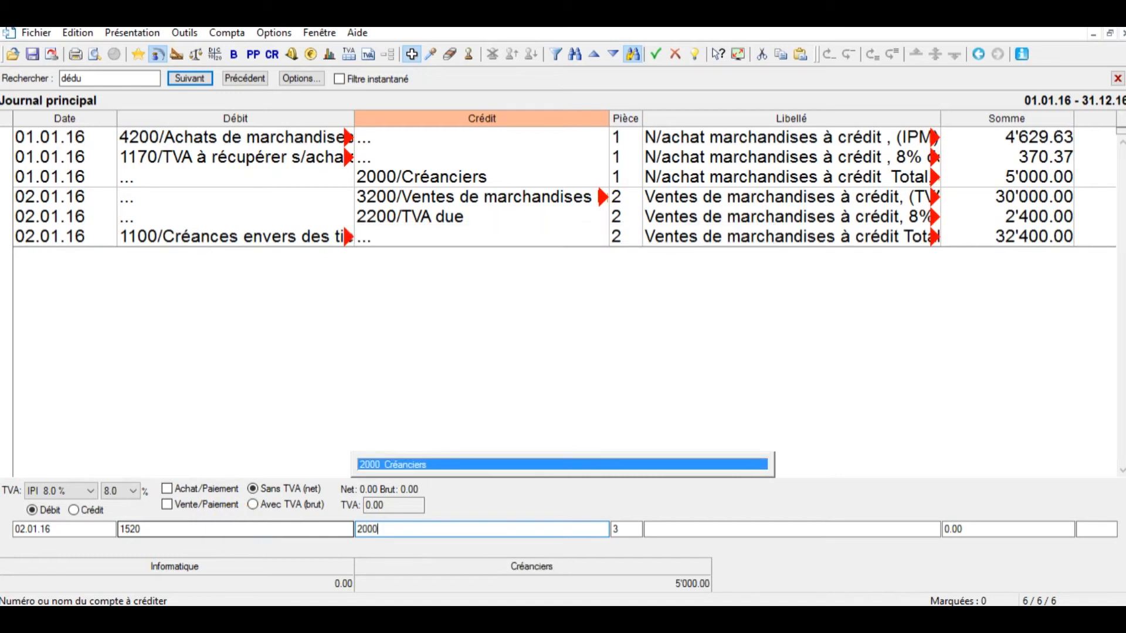
pyautogui.press('Return')
pyautogui.press('Return')
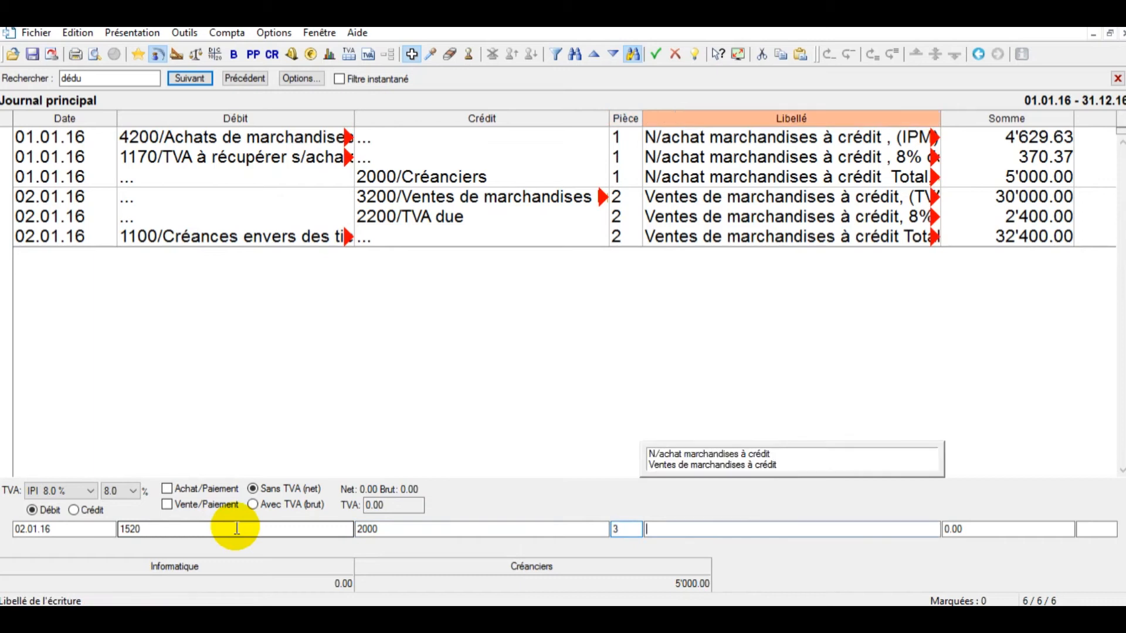
# Label the purchase entry "N/achat 5 ordinateurs" and set its amount to 5000.
pyautogui.write('n/ah')
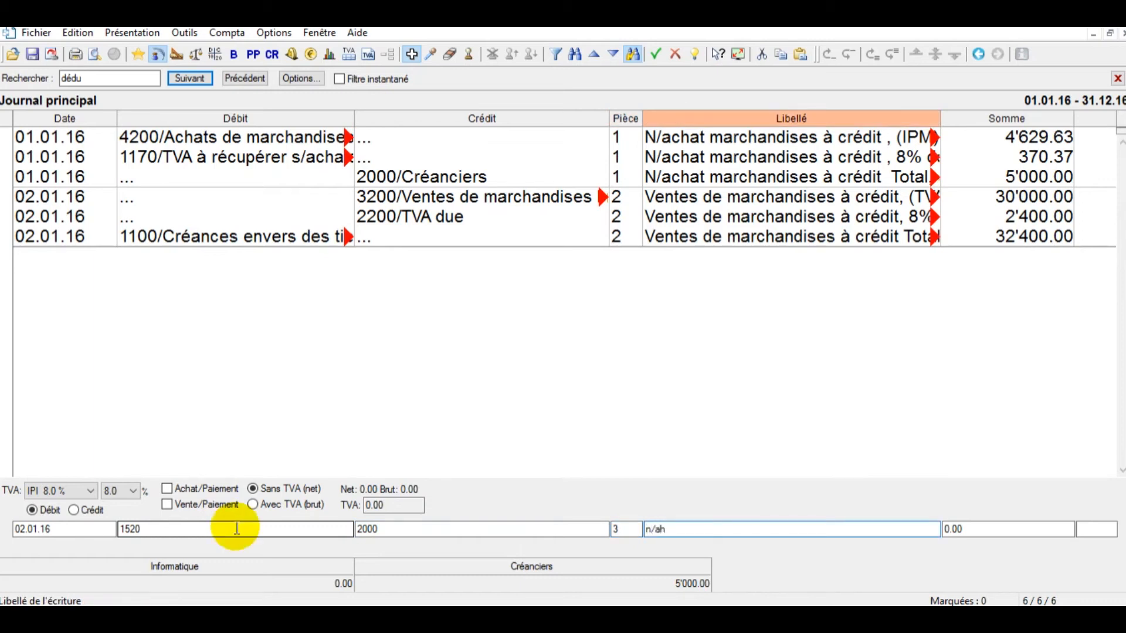
pyautogui.press('BackSpace')
pyautogui.write('chat ordinateurs')
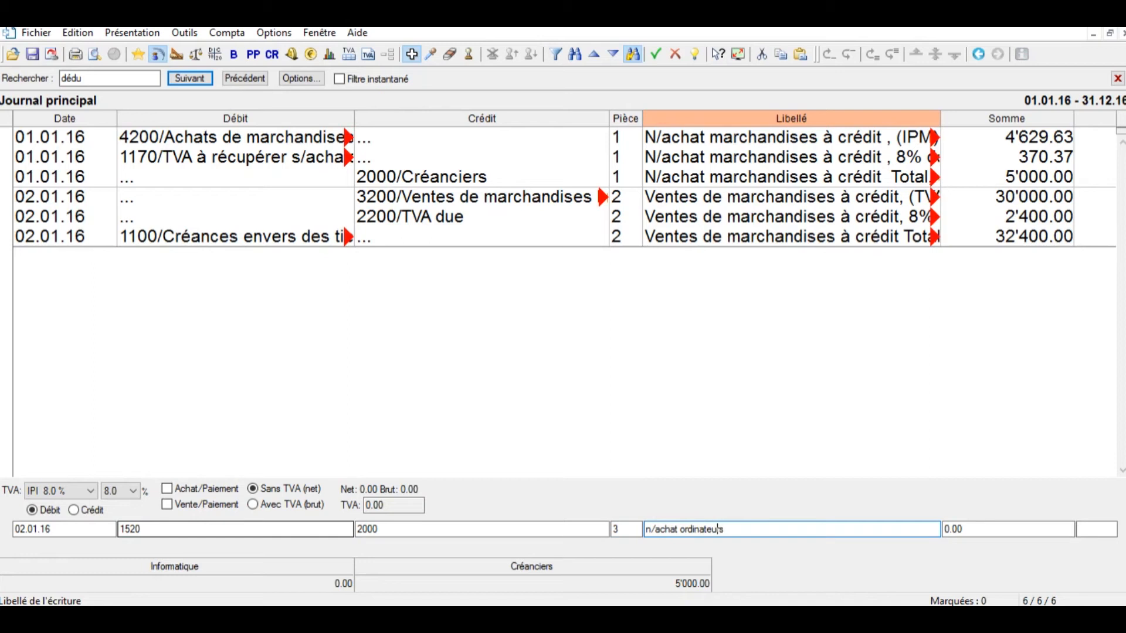
pyautogui.click(681, 530)
pyautogui.write('5')
pyautogui.press('Return')
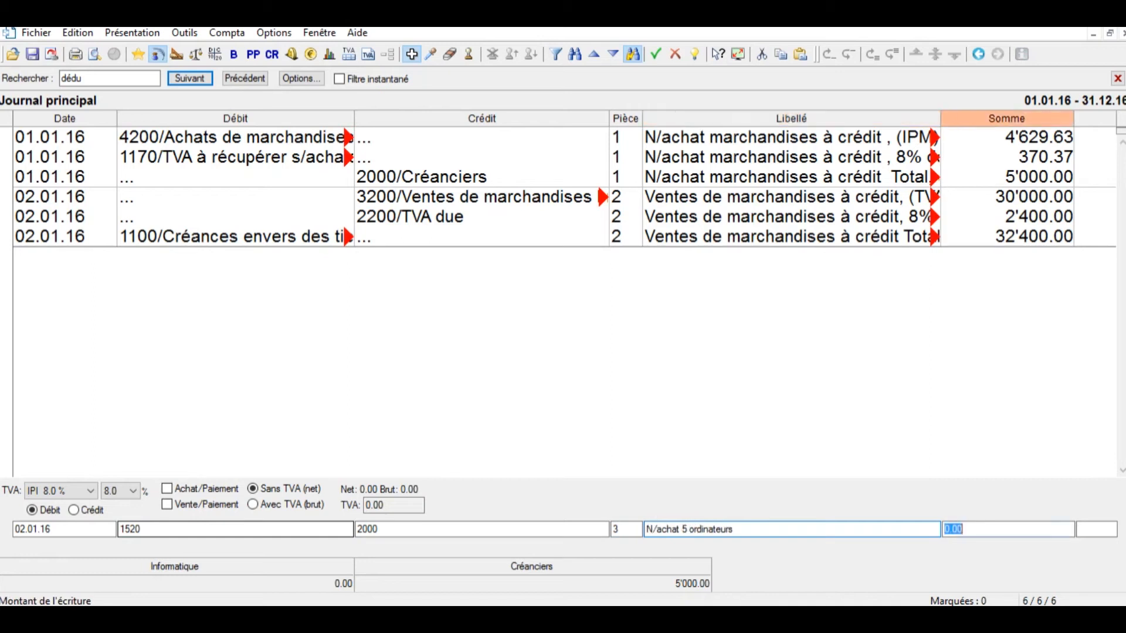
pyautogui.write('5000')
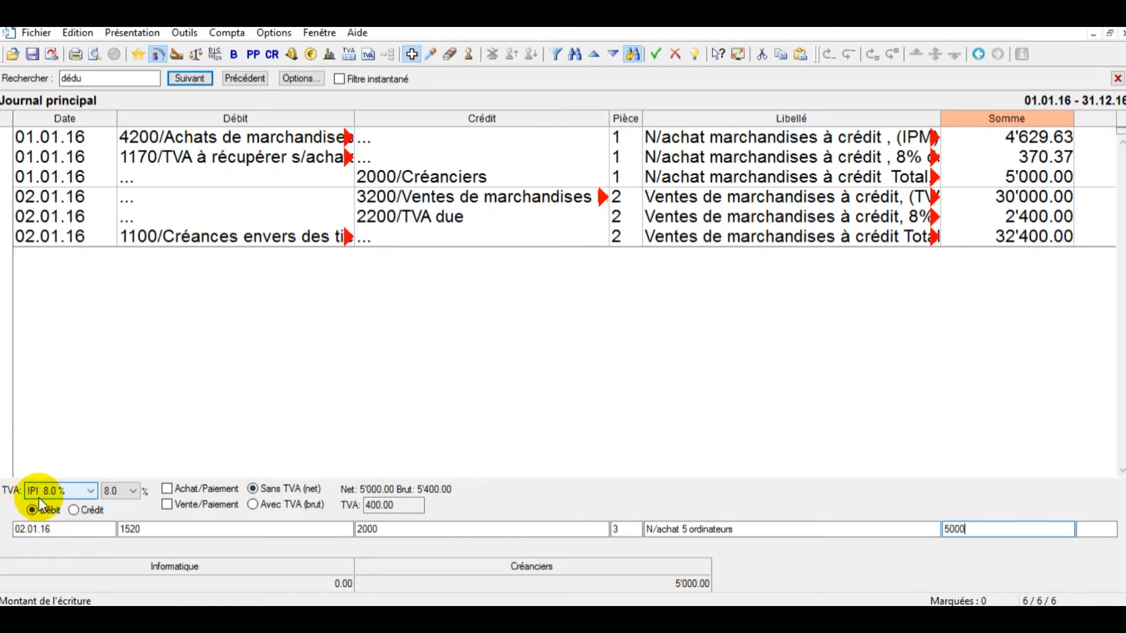
# Use VAT code IPI 8.0 % for the computer purchase and validate the entry.
pyautogui.click(90, 490)
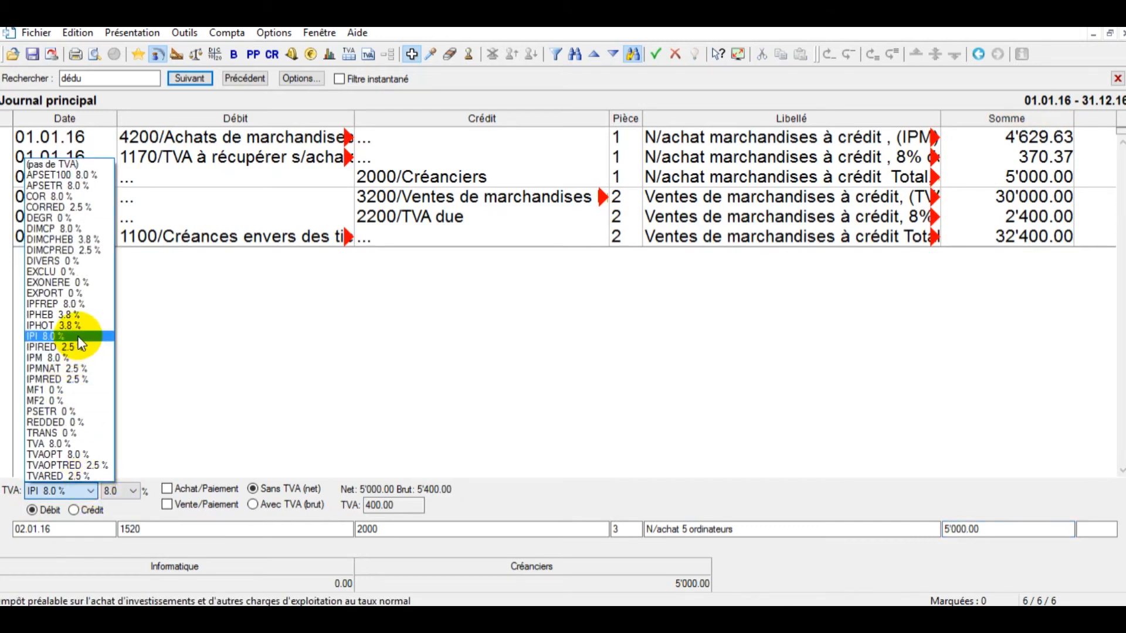
pyautogui.click(77, 337)
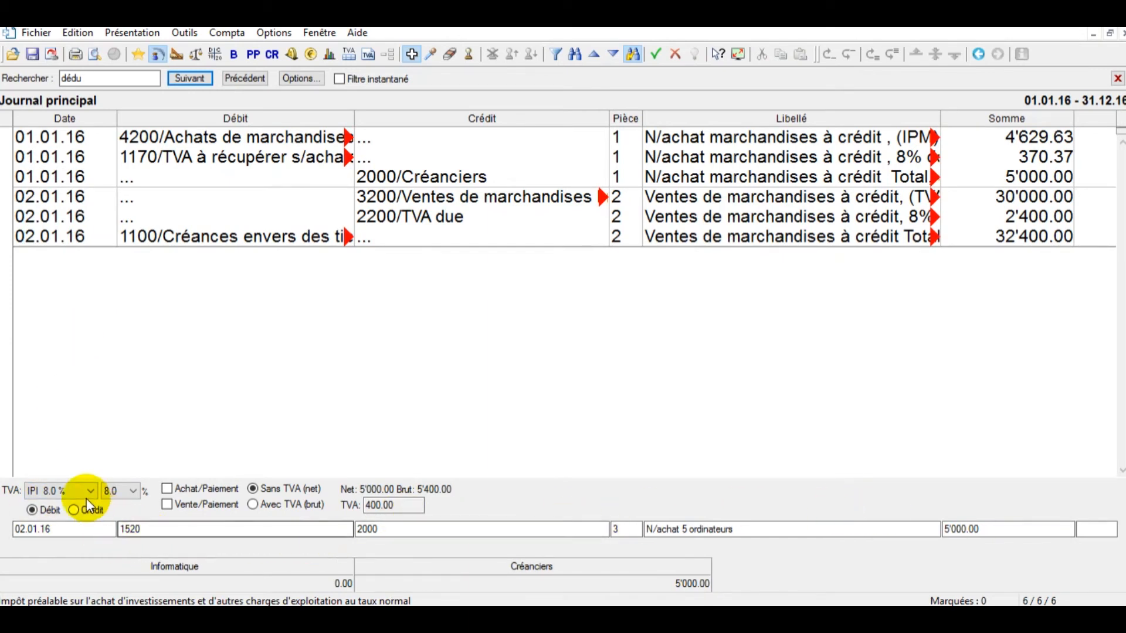
pyautogui.click(75, 487)
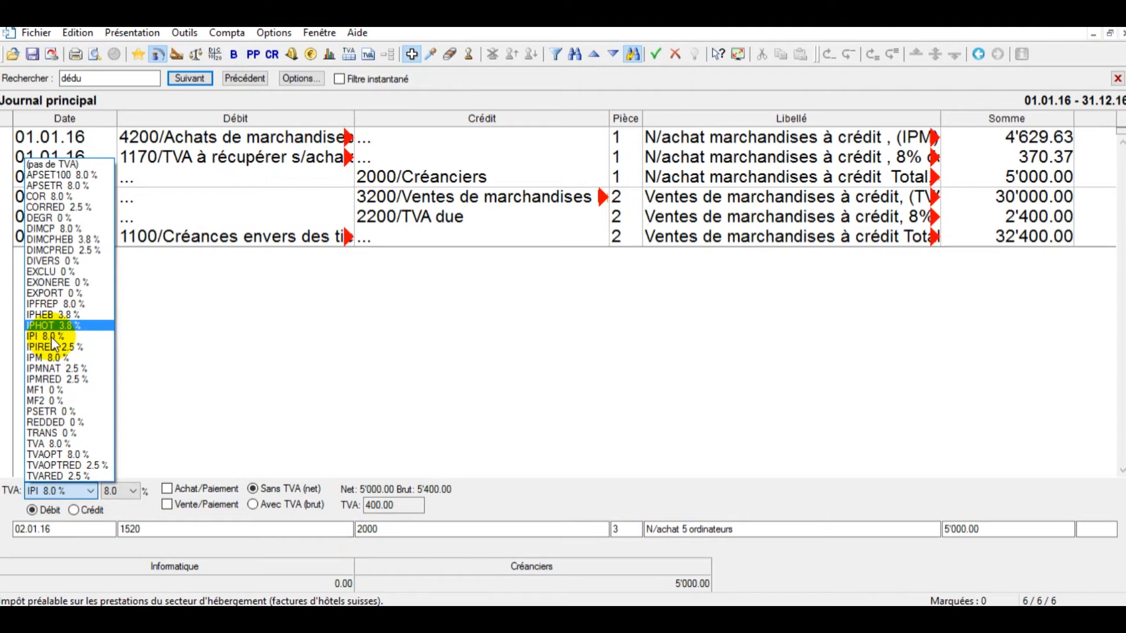
pyautogui.click(181, 511)
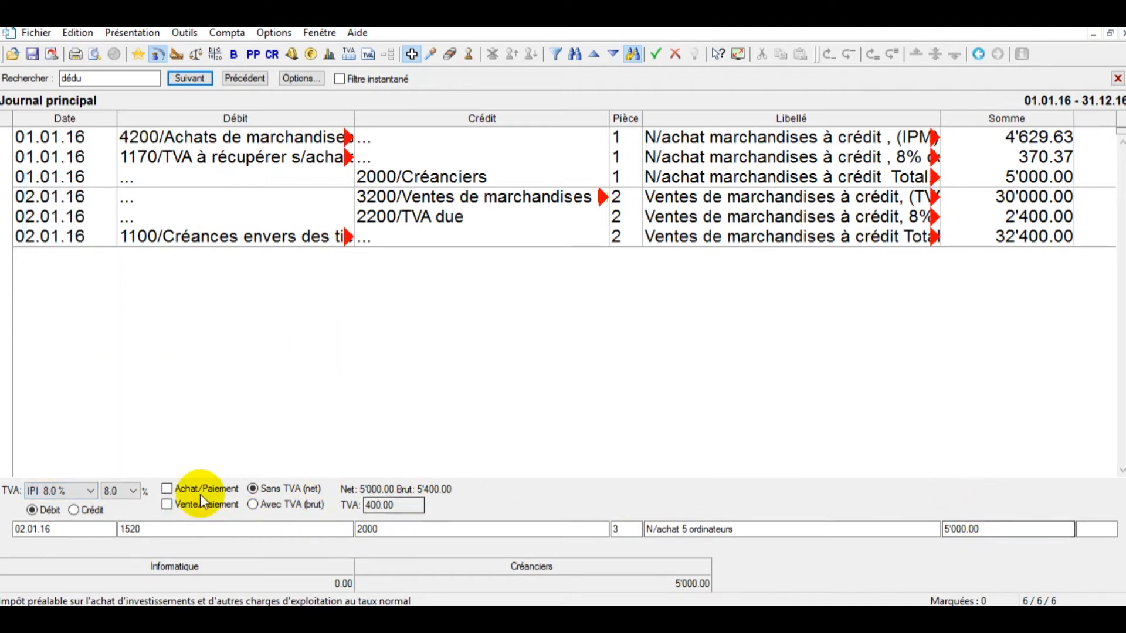
pyautogui.click(1020, 535)
pyautogui.press('Return')
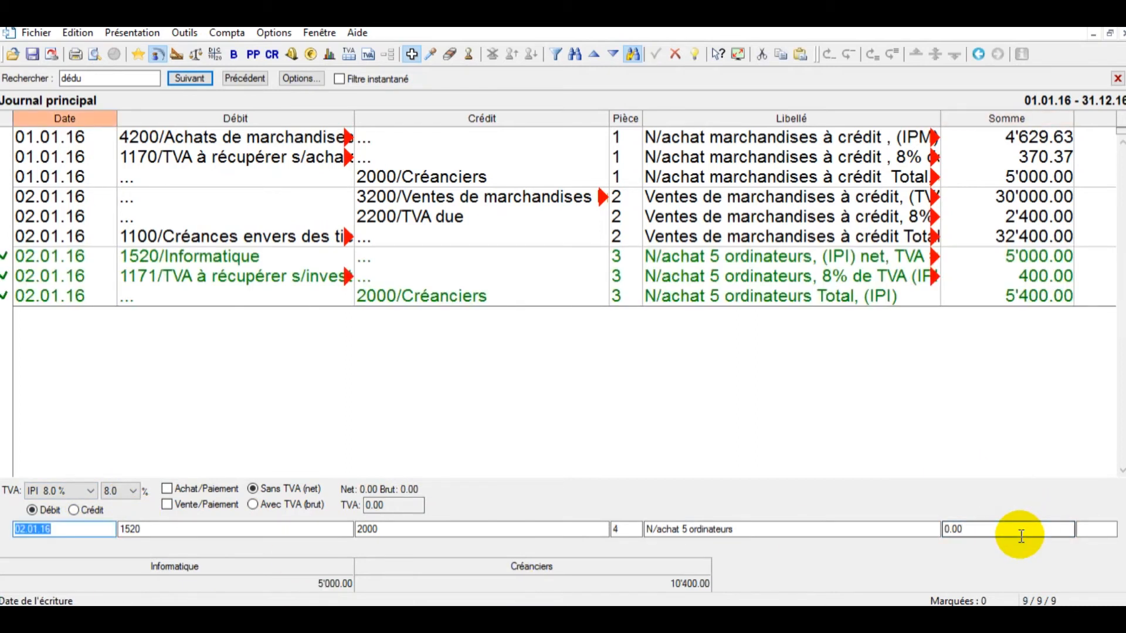
# Widen the Débit column slightly and clear the carried-over values from the entry line.
pyautogui.moveTo(356, 117); pyautogui.dragTo(378, 117)
pyautogui.click(130, 528)
pyautogui.press('Escape')
pyautogui.press('Escape')
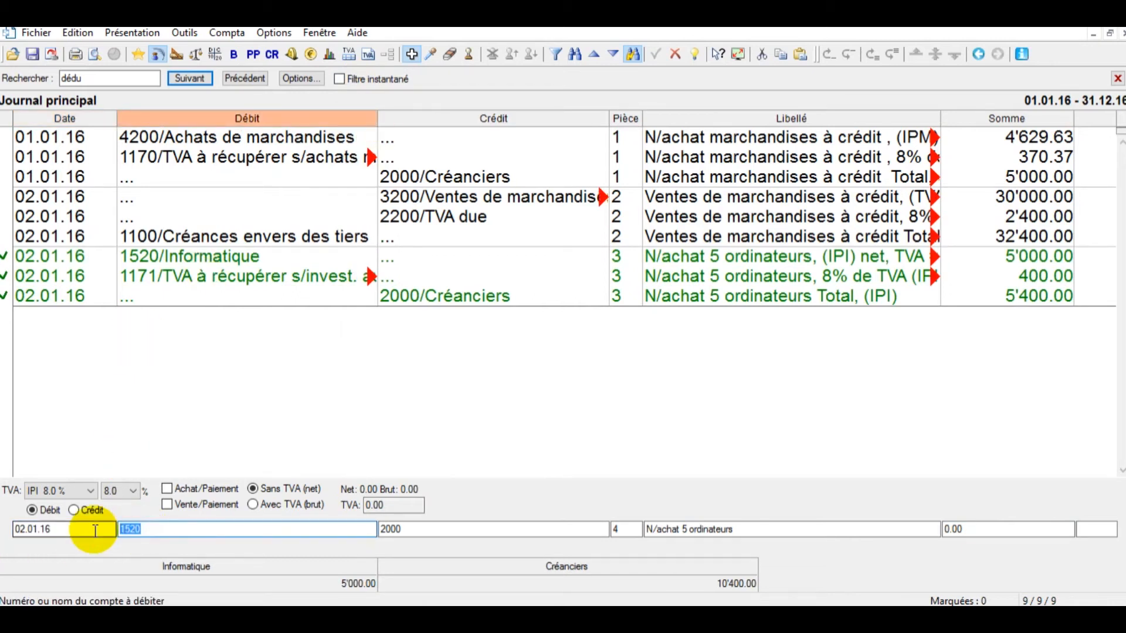
# Set 6510 Téléphone as the debit account and 1020 Banque as the credit account of the new entry.
pyautogui.click(138, 529)
pyautogui.write('télé')
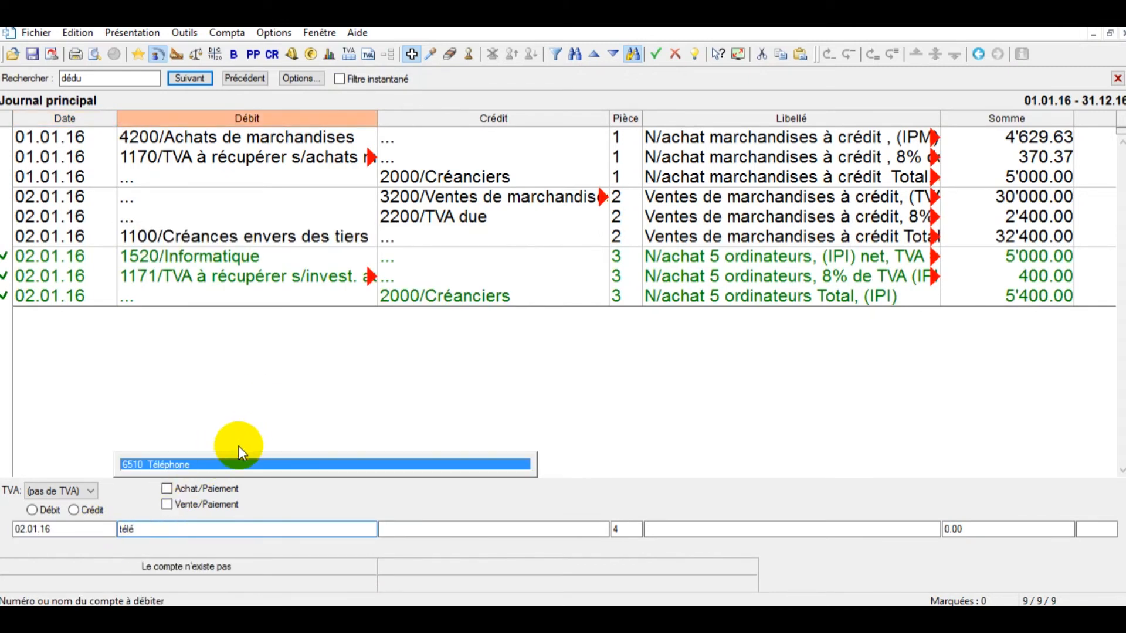
pyautogui.click(212, 466)
pyautogui.write('banqu')
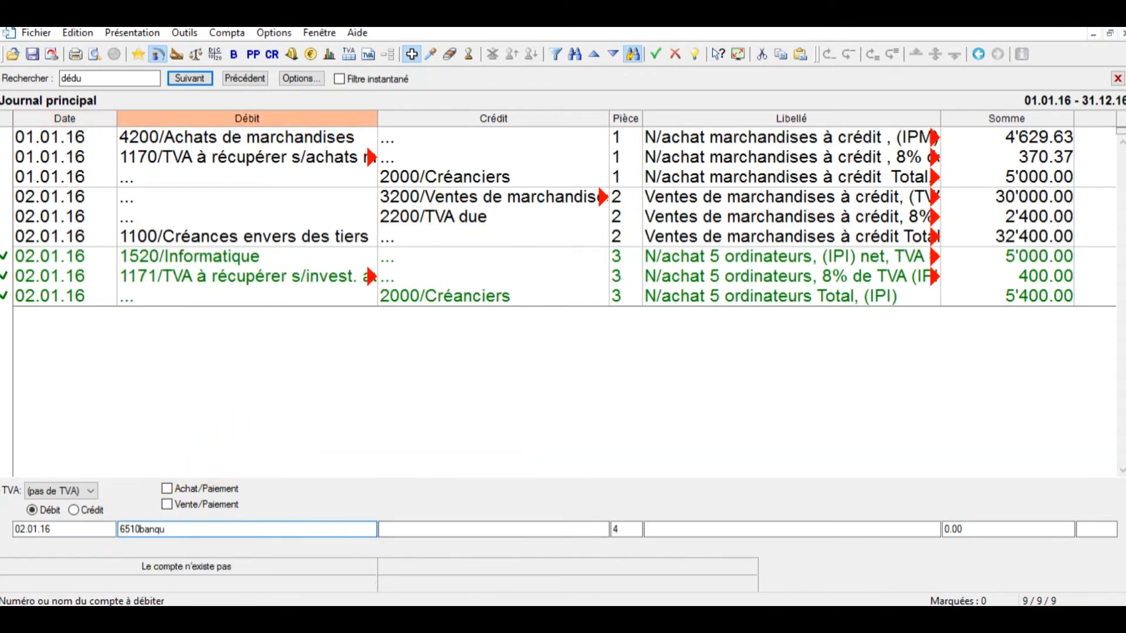
pyautogui.press('BackSpace')
pyautogui.press('BackSpace')
pyautogui.press('BackSpace')
pyautogui.press('BackSpace')
pyautogui.press('BackSpace')
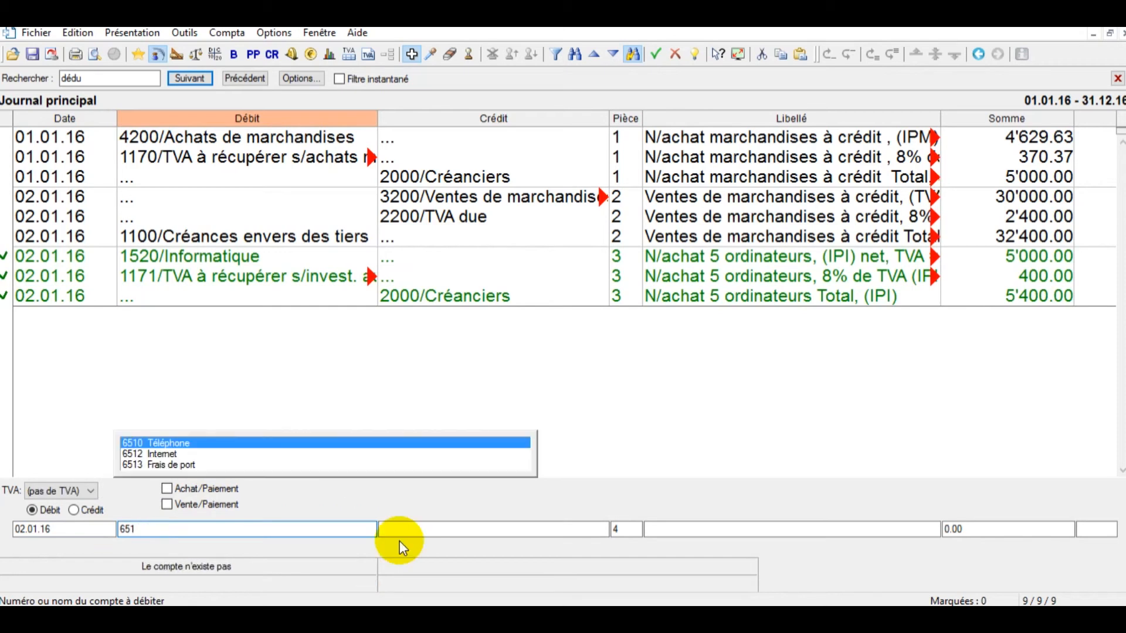
pyautogui.click(399, 541)
pyautogui.write('banqu')
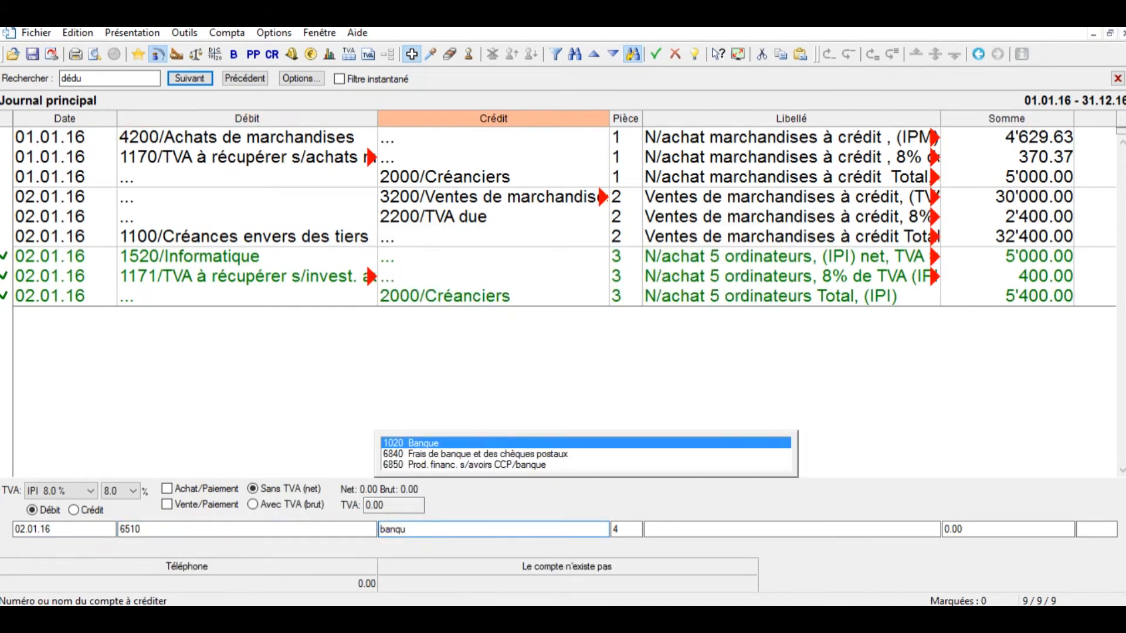
pyautogui.click(565, 442)
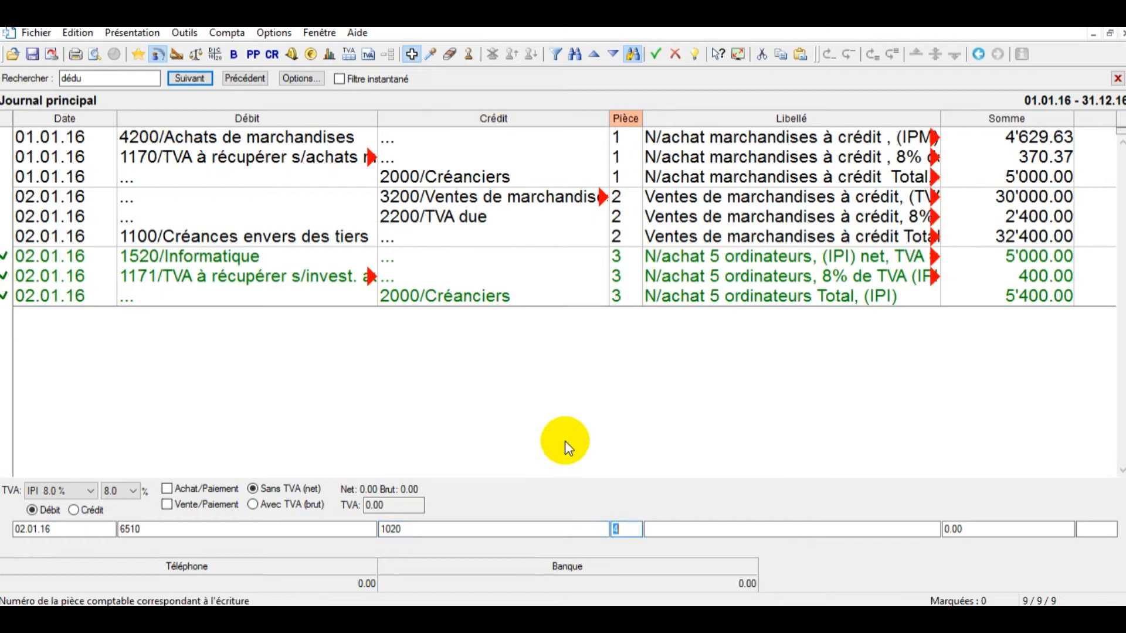
# Label the telephone entry "Facture 3456 janvier".
pyautogui.click(766, 535)
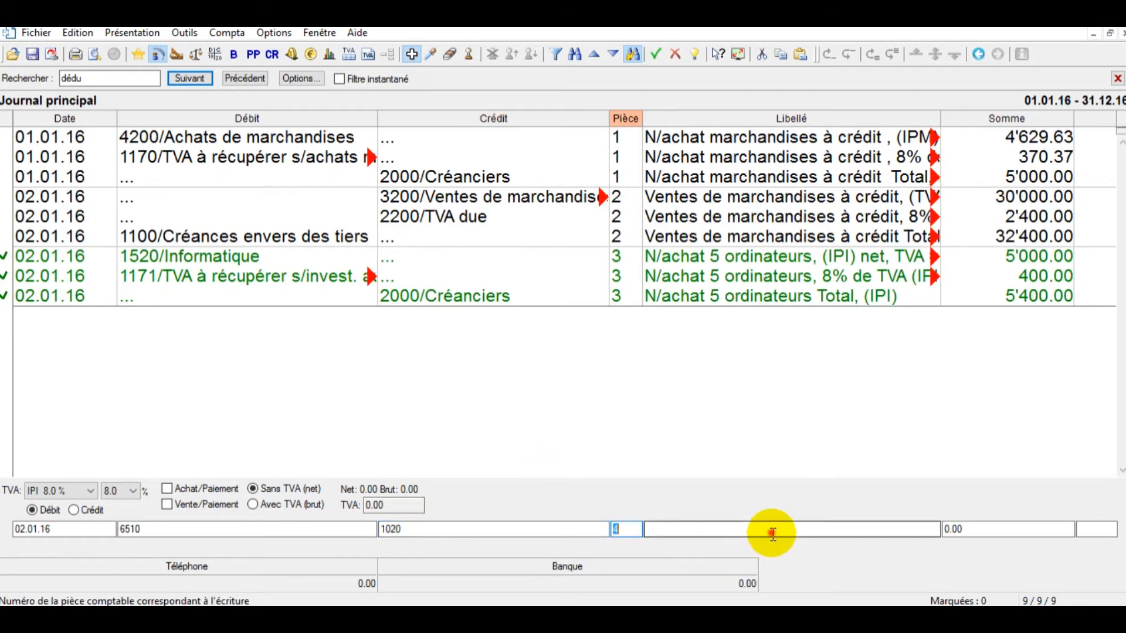
pyautogui.write('facture 3456')
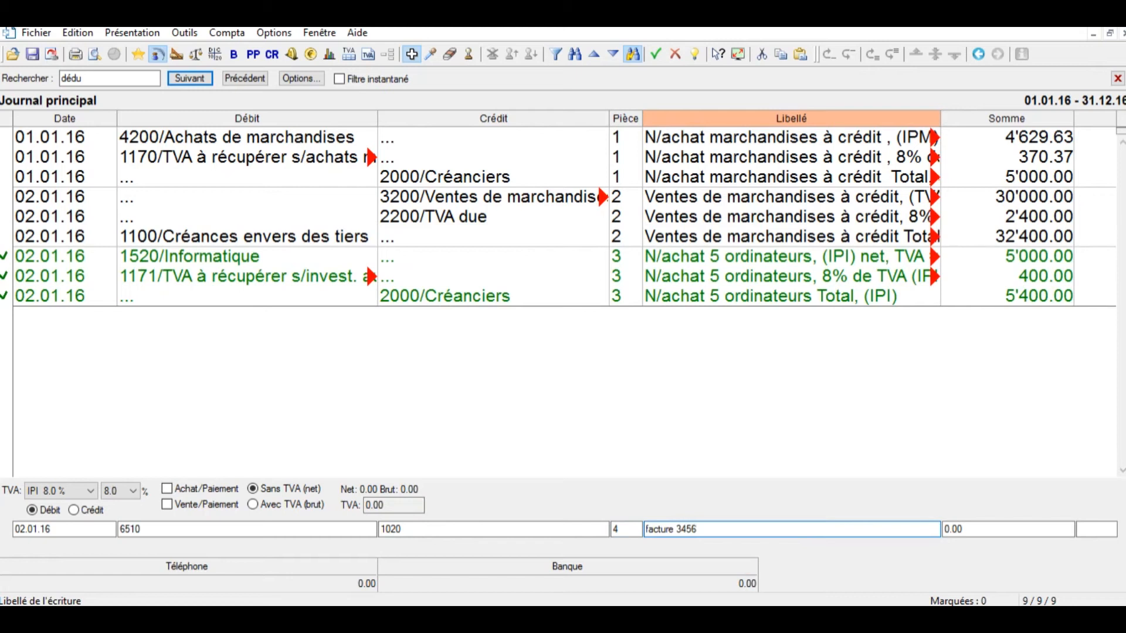
pyautogui.write(' janvier')
pyautogui.press('Tab')
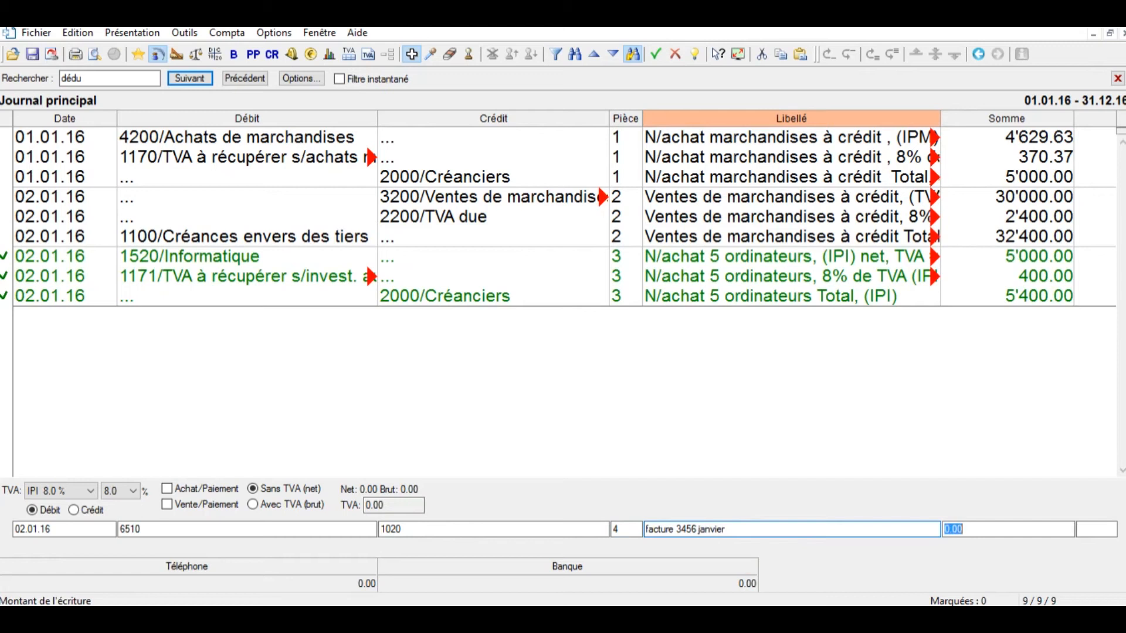
# Set the telephone invoice amount to 300 as Avec TVA (brut) and validate the entry.
pyautogui.write('300')
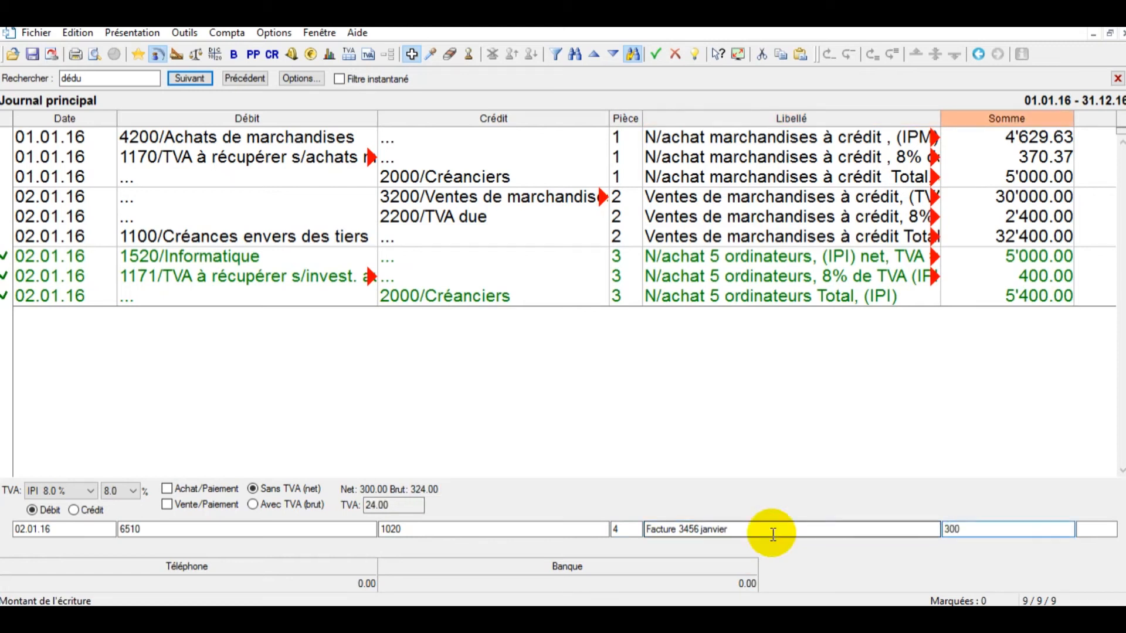
pyautogui.click(253, 505)
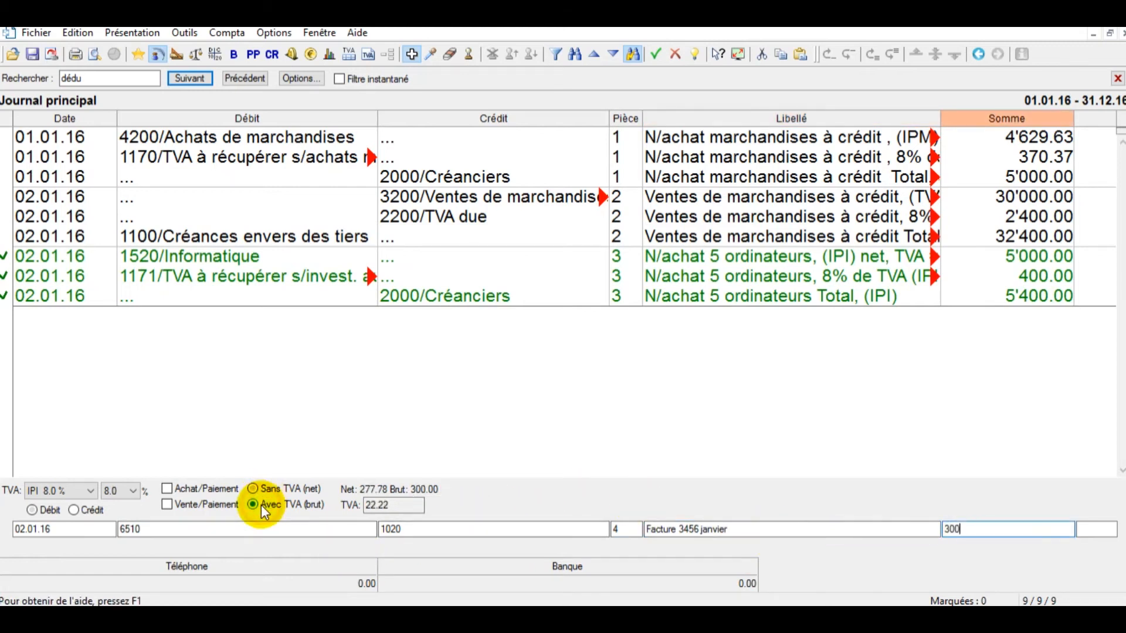
pyautogui.press('Return')
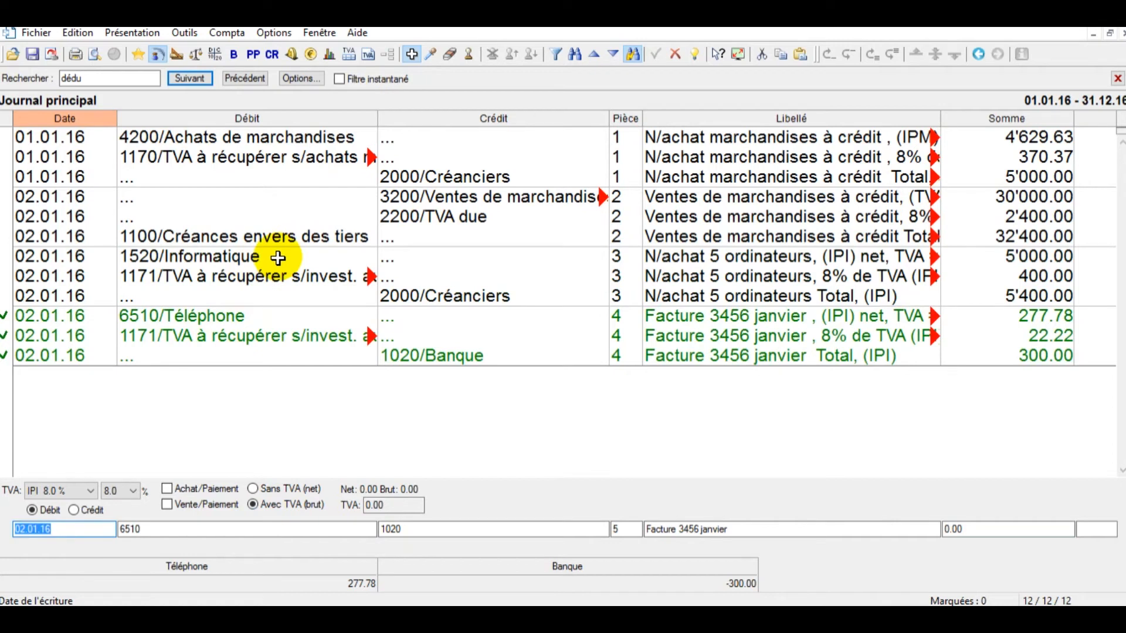
# Clear the entry line and set the date of the new entry to 02.02.16.
pyautogui.click(1046, 26)
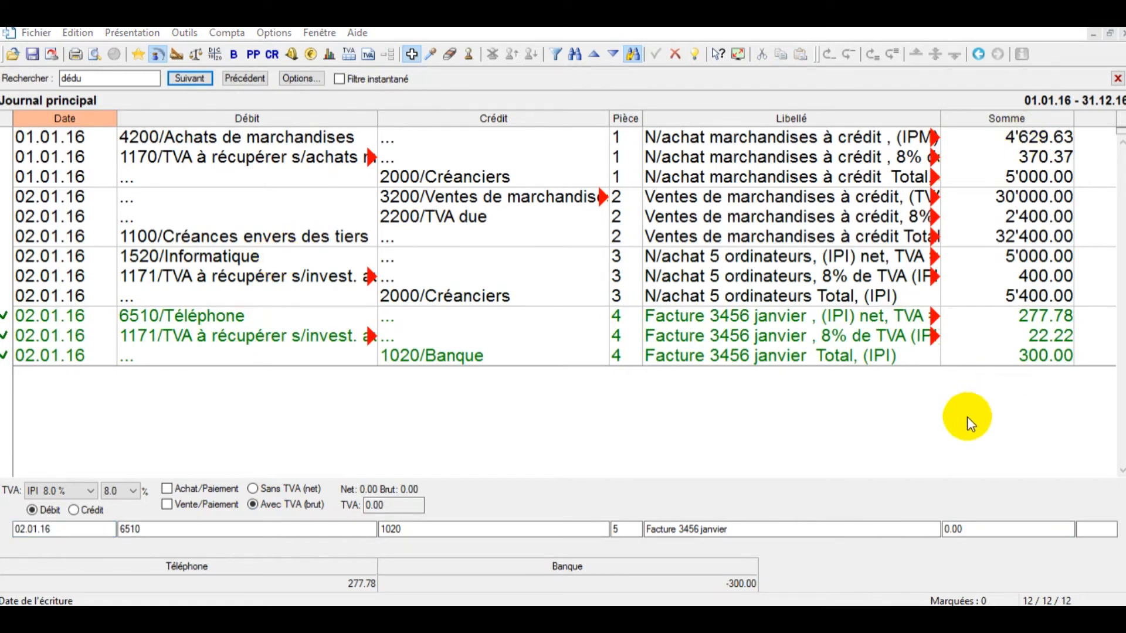
pyautogui.click(978, 392)
pyautogui.press('Tab')
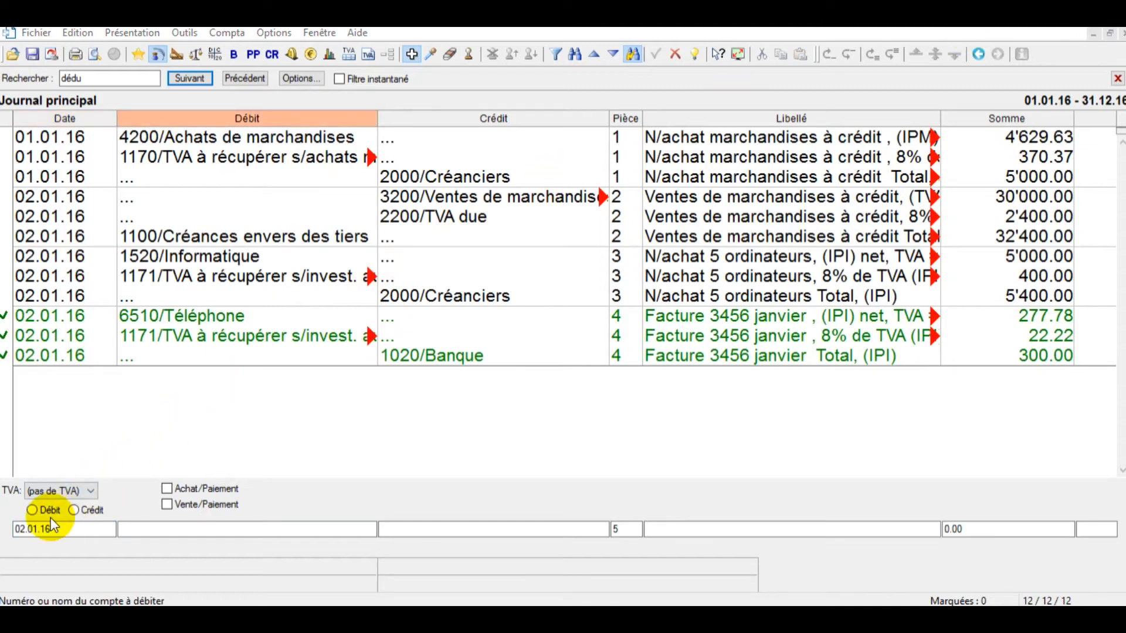
pyautogui.click(40, 529)
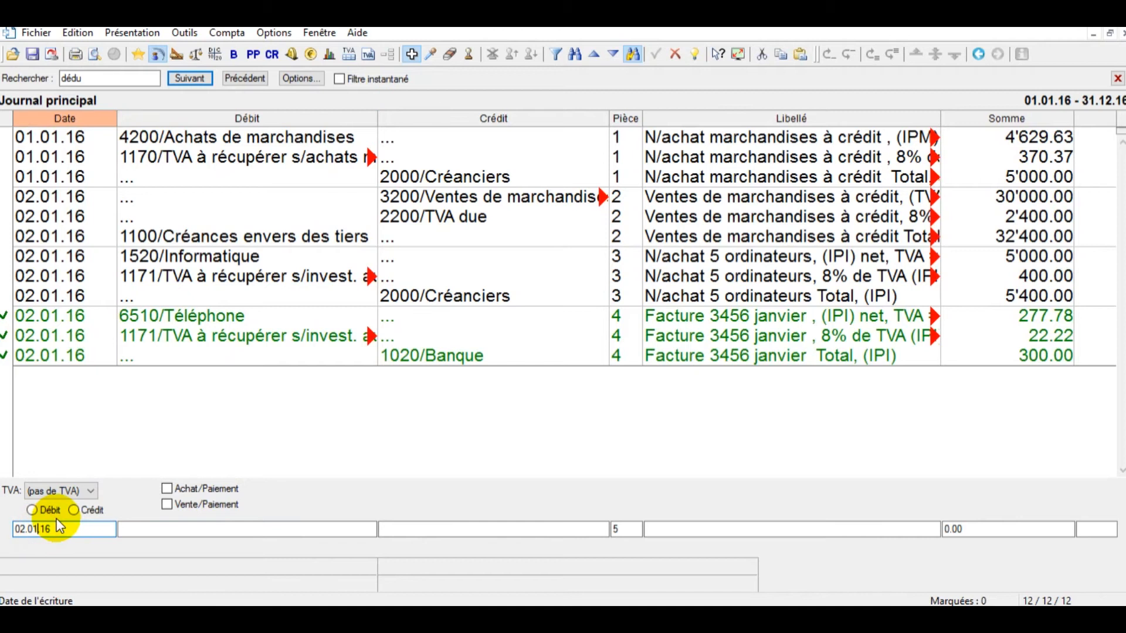
pyautogui.press('BackSpace')
pyautogui.write('2')
pyautogui.press('Tab')
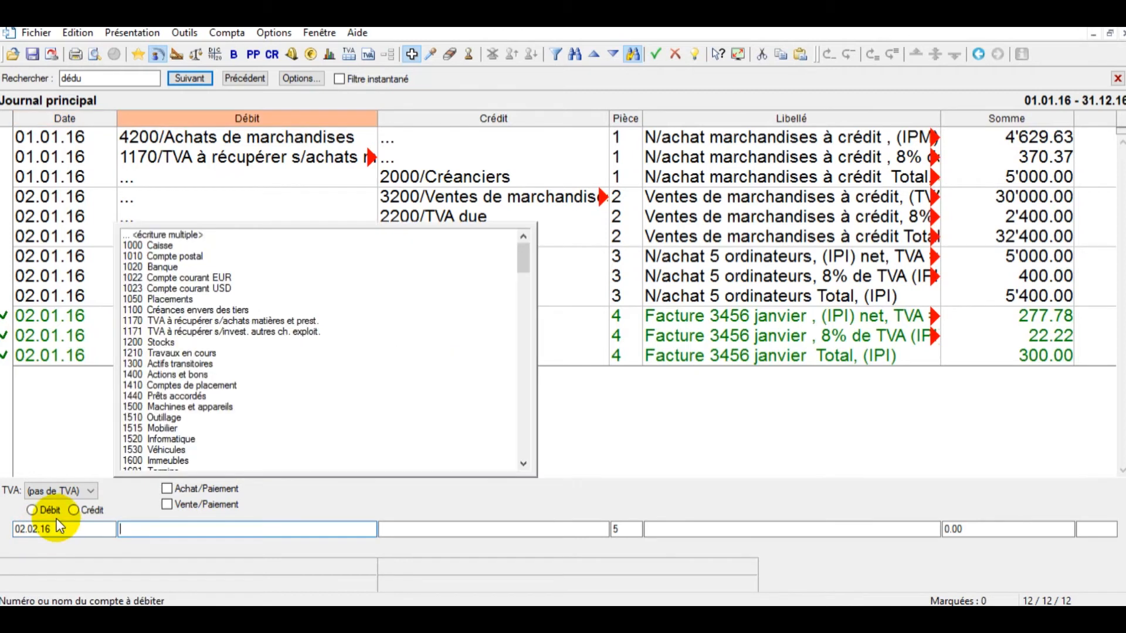
pyautogui.click(629, 384)
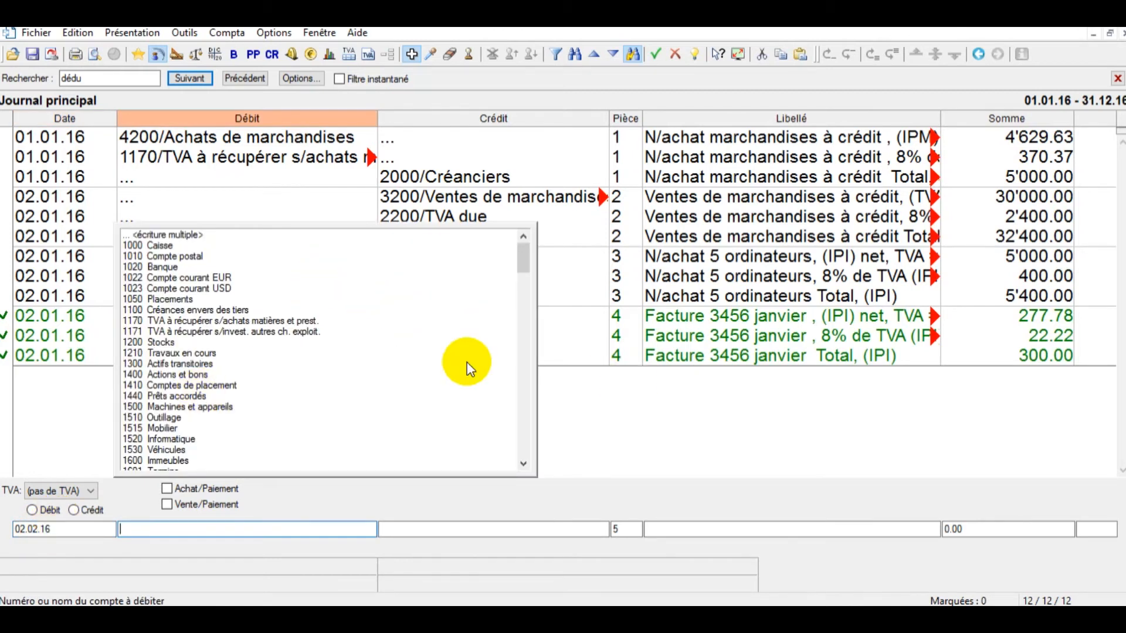
# Mark the new entry as Achat/Paiement, with 1020 Banque as the credit account and 2000 Créanciers as the debit account.
pyautogui.press('Escape')
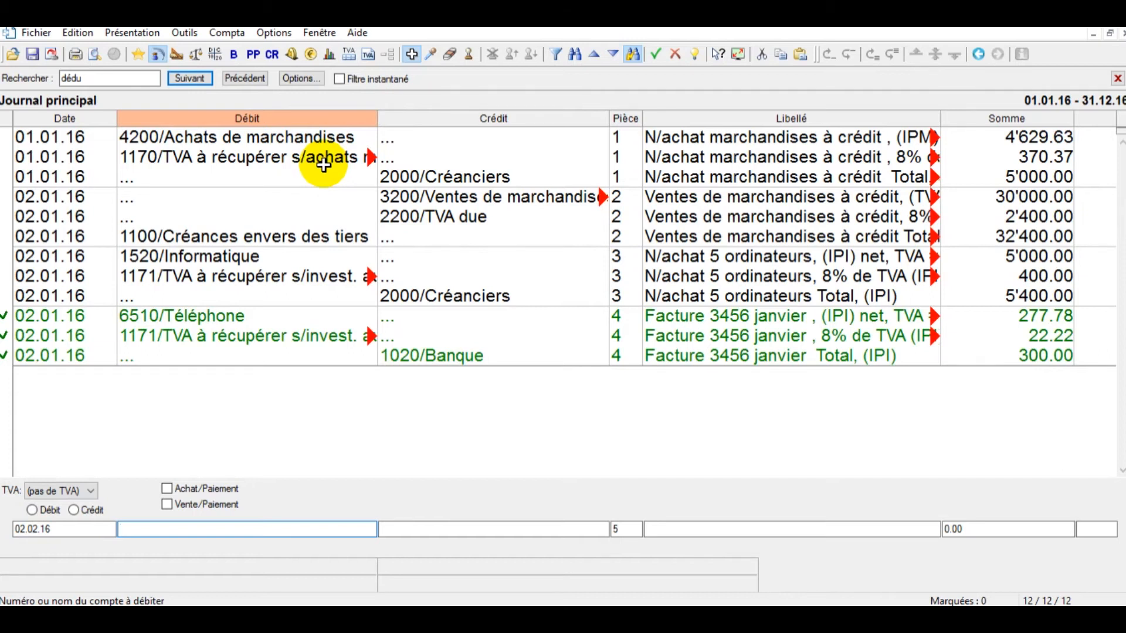
pyautogui.click(167, 489)
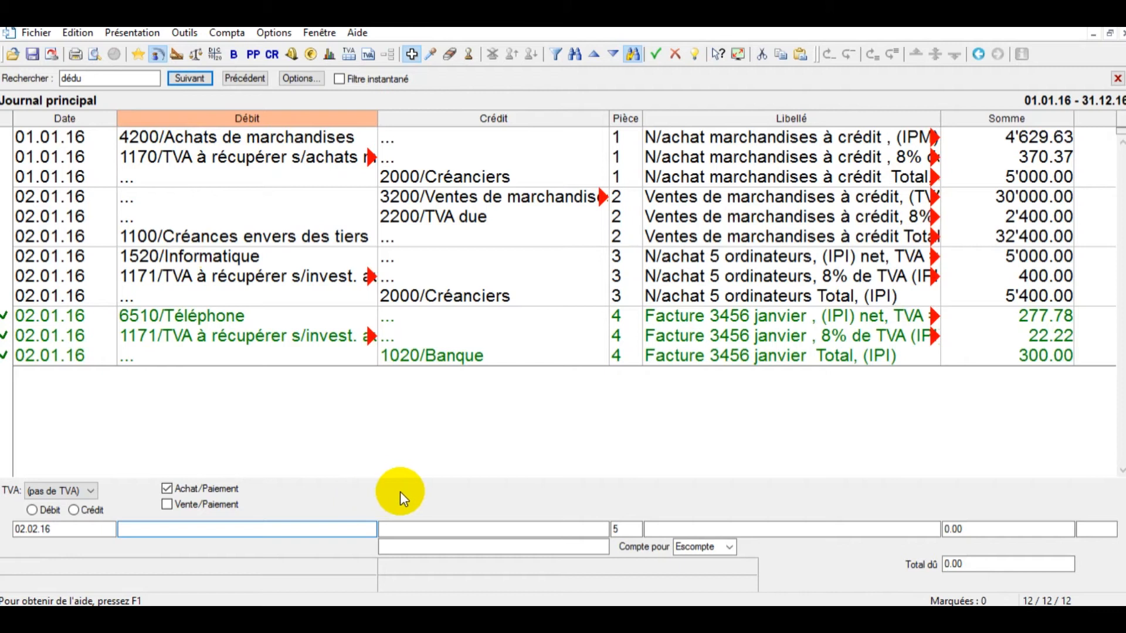
pyautogui.click(430, 529)
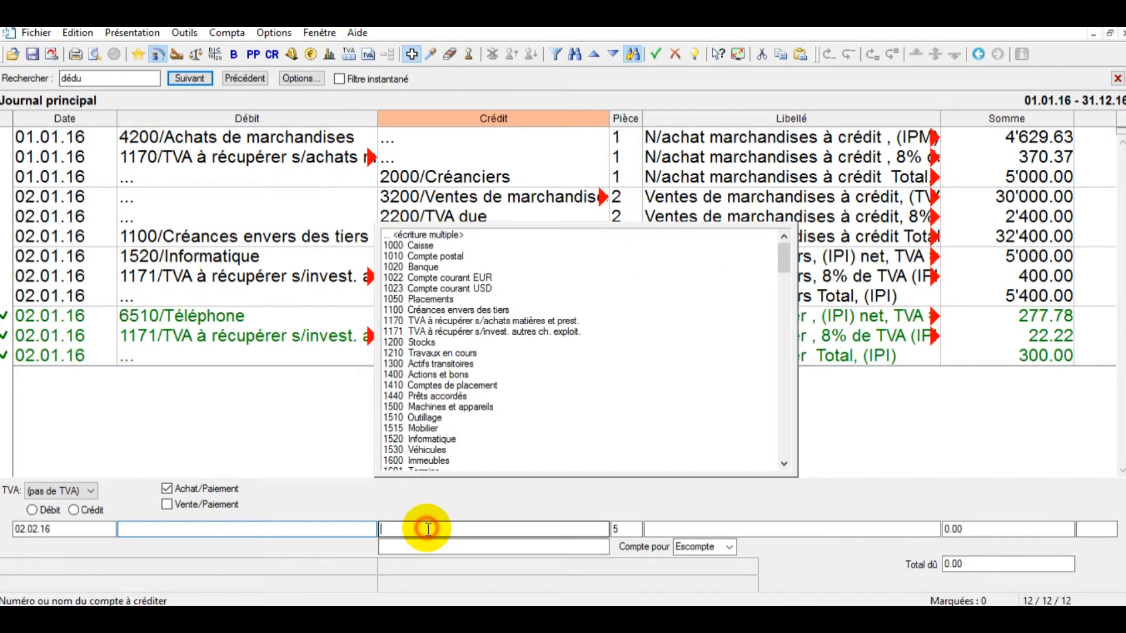
pyautogui.write('ban')
pyautogui.press('Return')
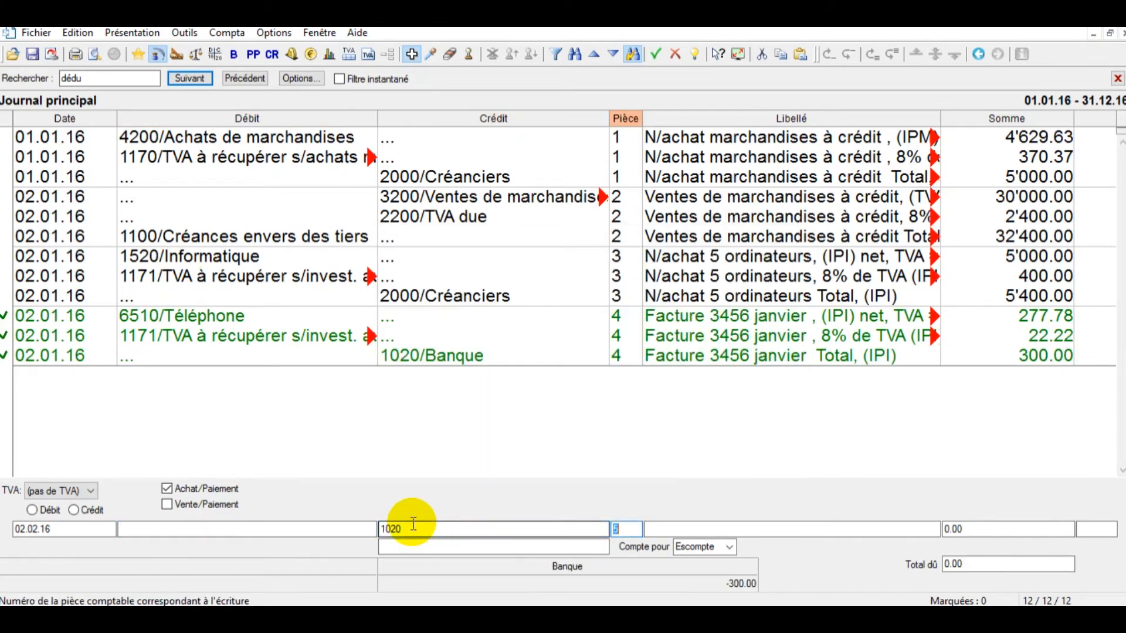
pyautogui.click(299, 528)
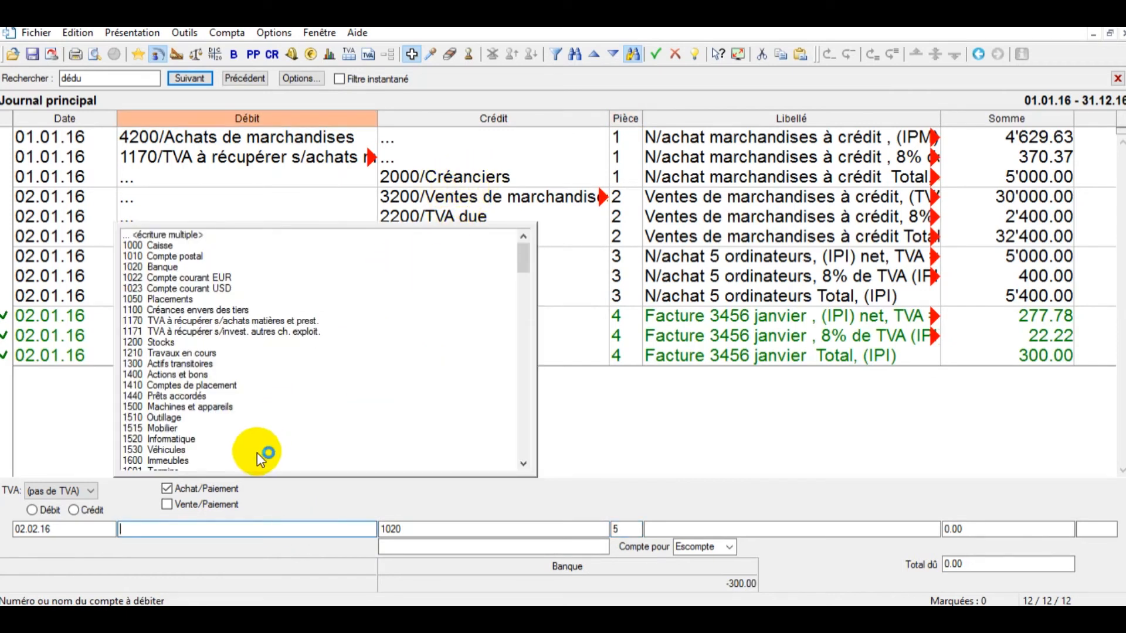
pyautogui.write('2000')
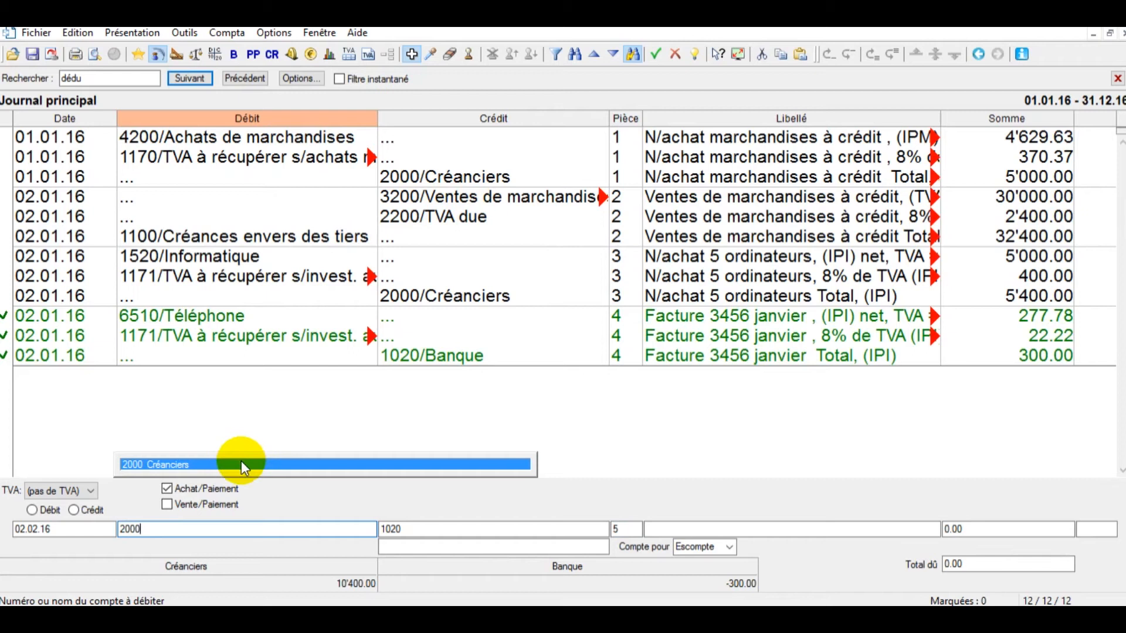
pyautogui.click(241, 460)
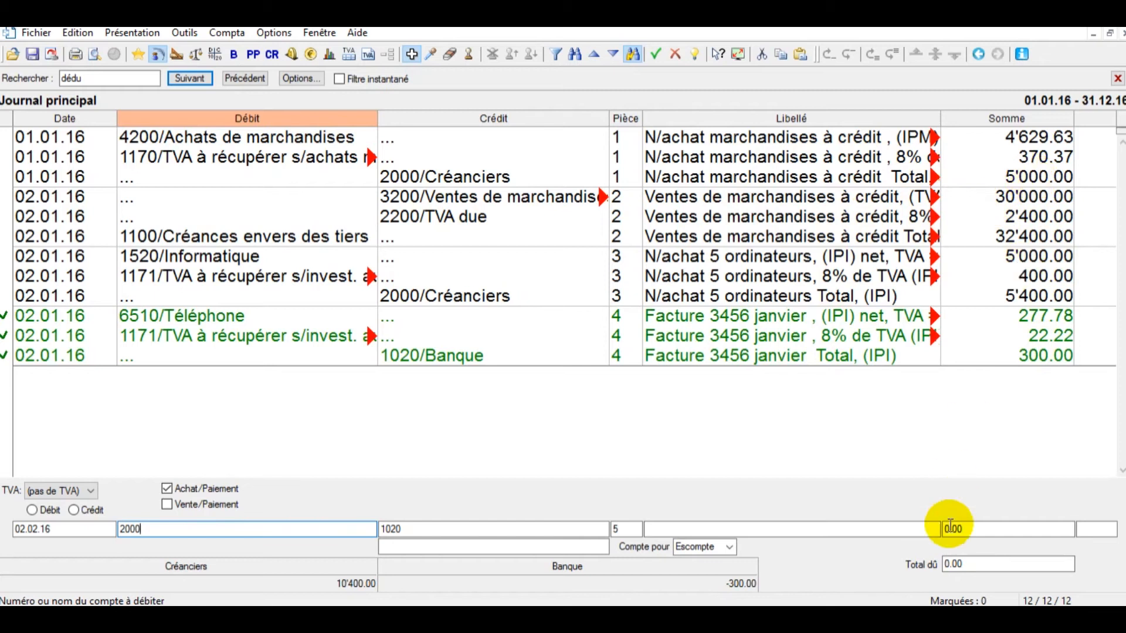
# Set the total due of the supplier payment to 5000 and the net amount paid to 4900.
pyautogui.click(974, 564)
pyautogui.write('5000')
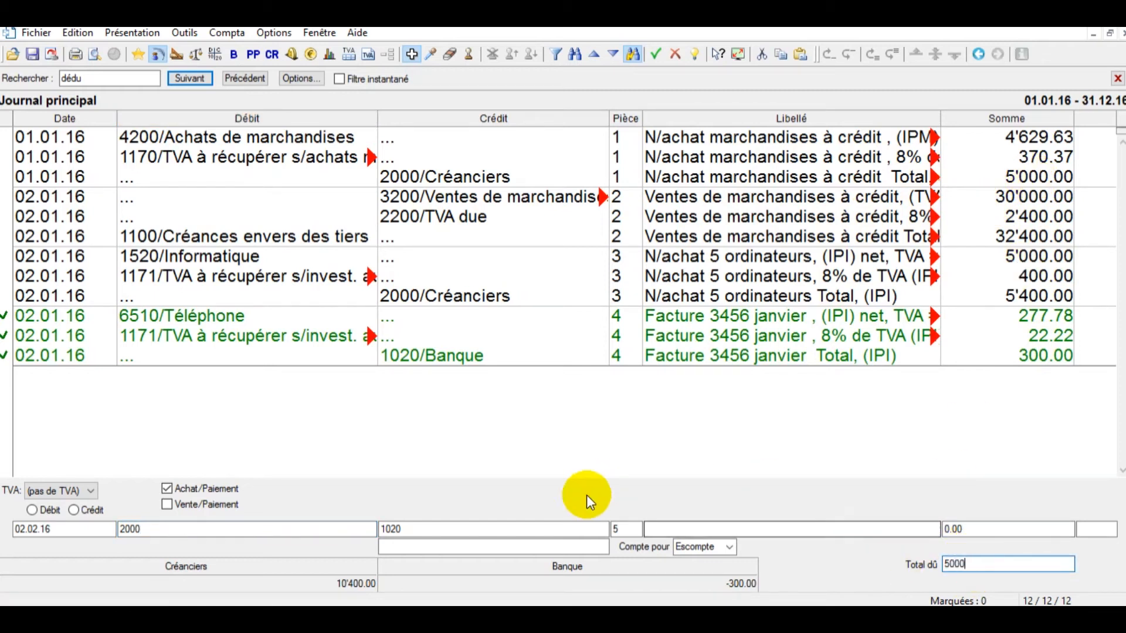
pyautogui.click(1007, 528)
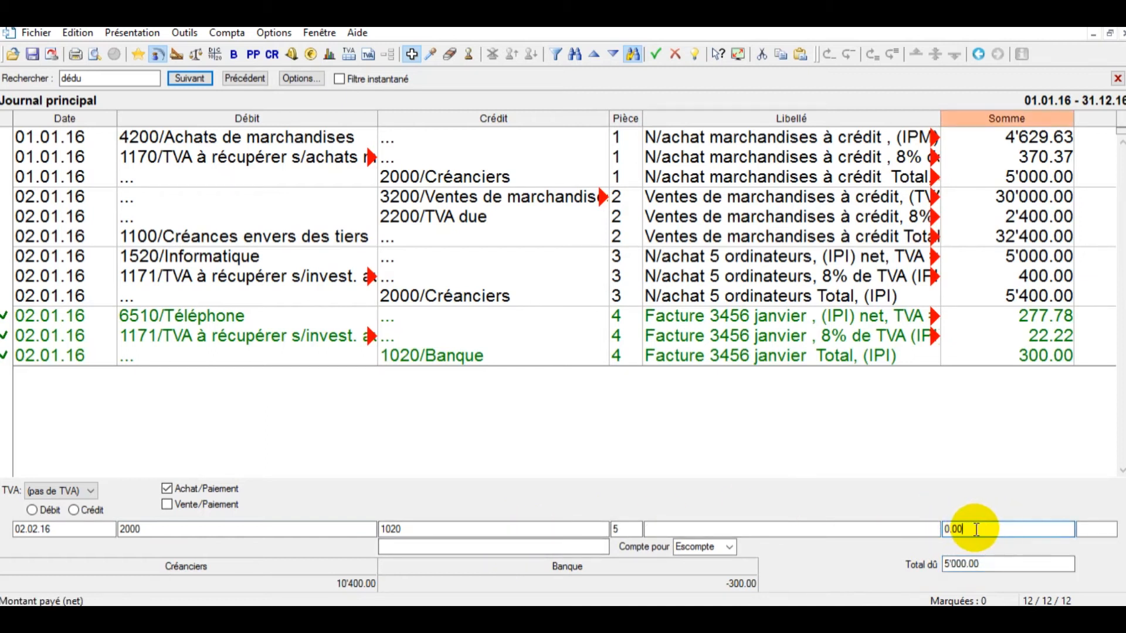
pyautogui.moveTo(976, 530); pyautogui.dragTo(922, 530)
pyautogui.write('4900')
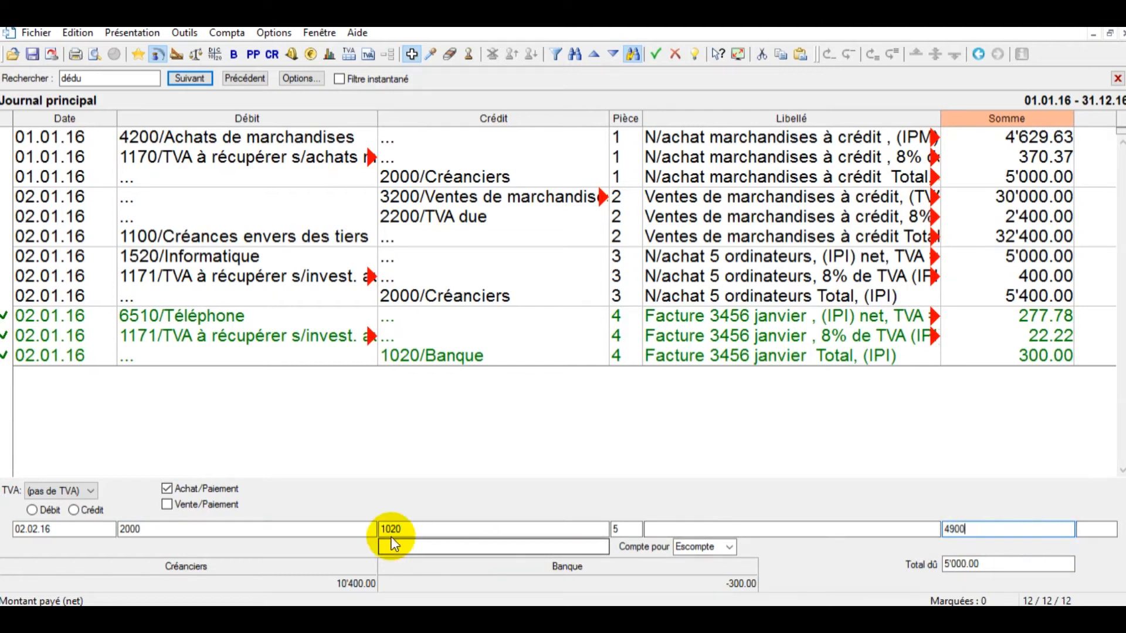
# Set the deduction type of the payment to Rabais and assign it to account 4209 Déductions obtenues.
pyautogui.click(419, 546)
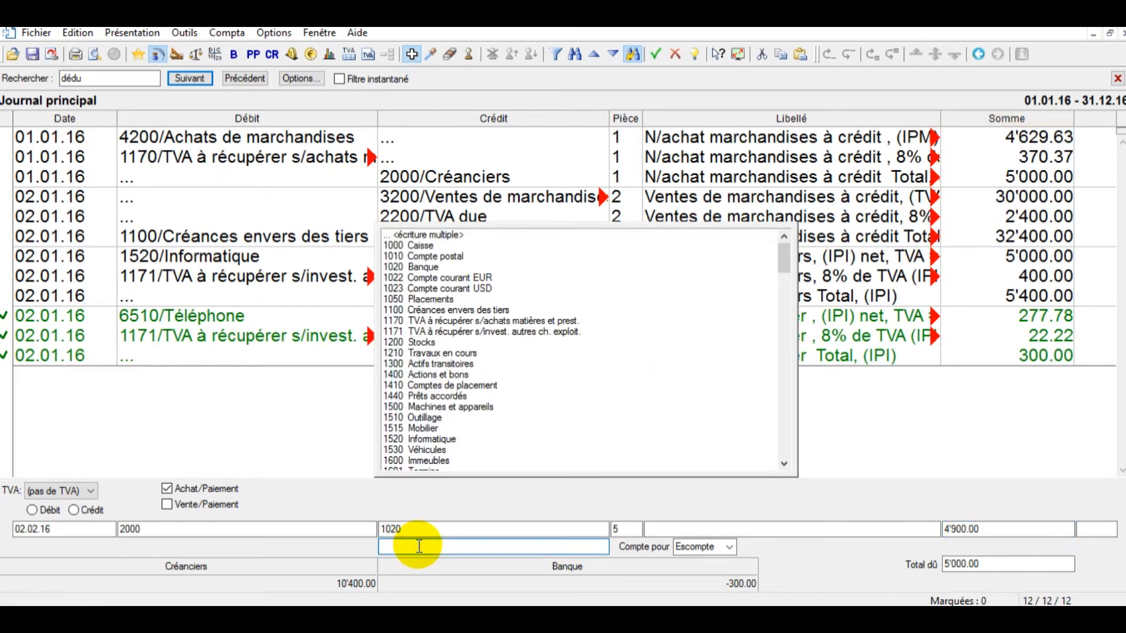
pyautogui.click(725, 548)
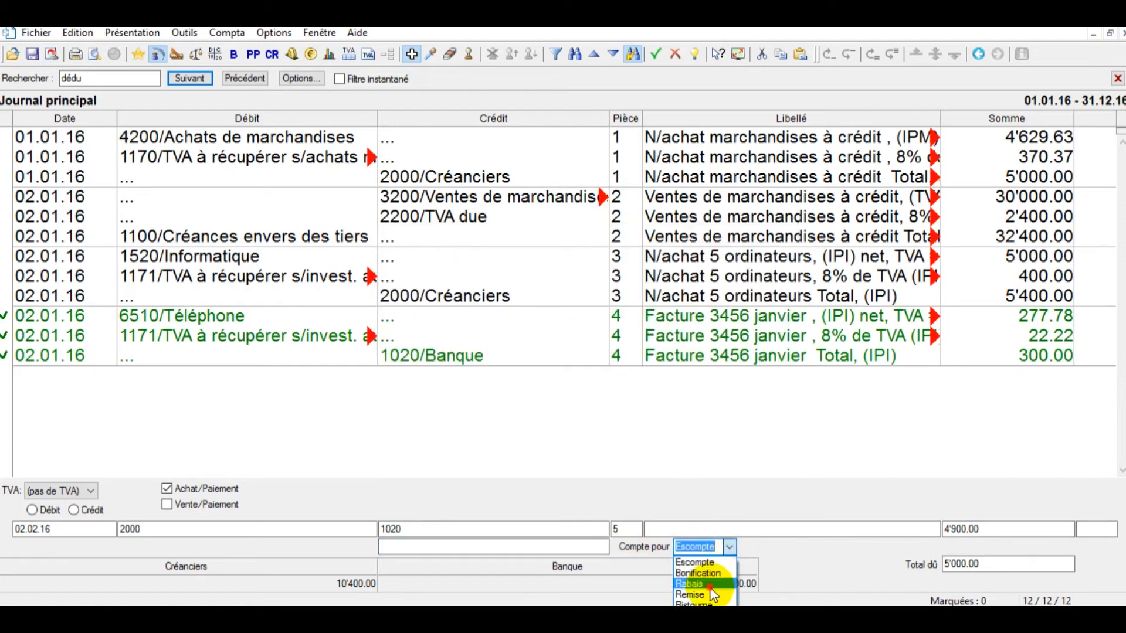
pyautogui.click(706, 584)
pyautogui.click(485, 547)
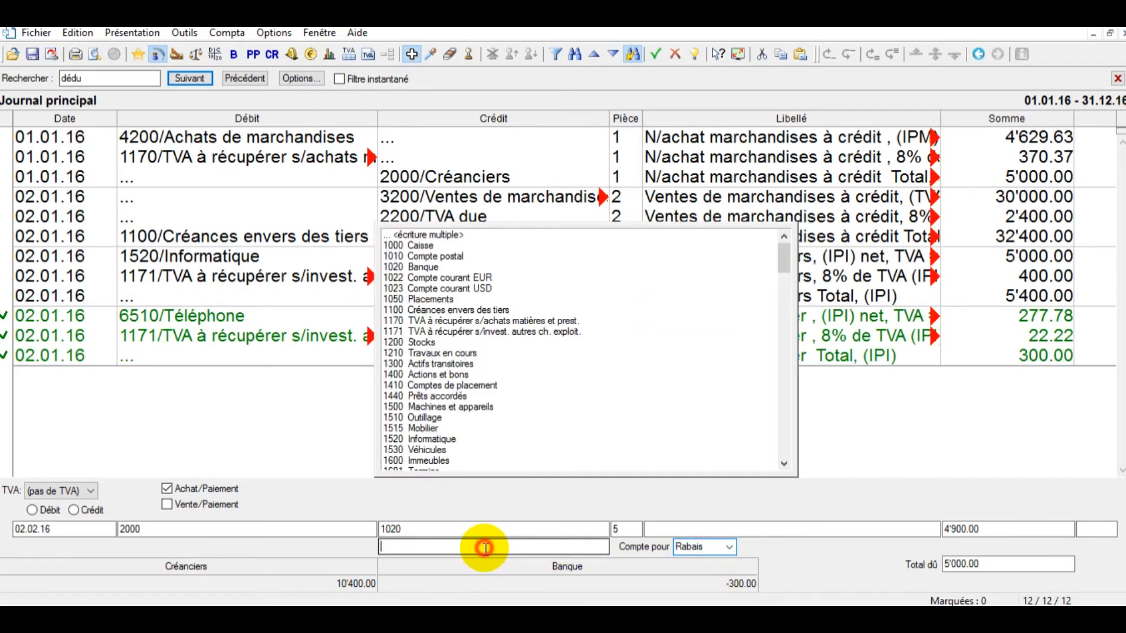
pyautogui.write('ded')
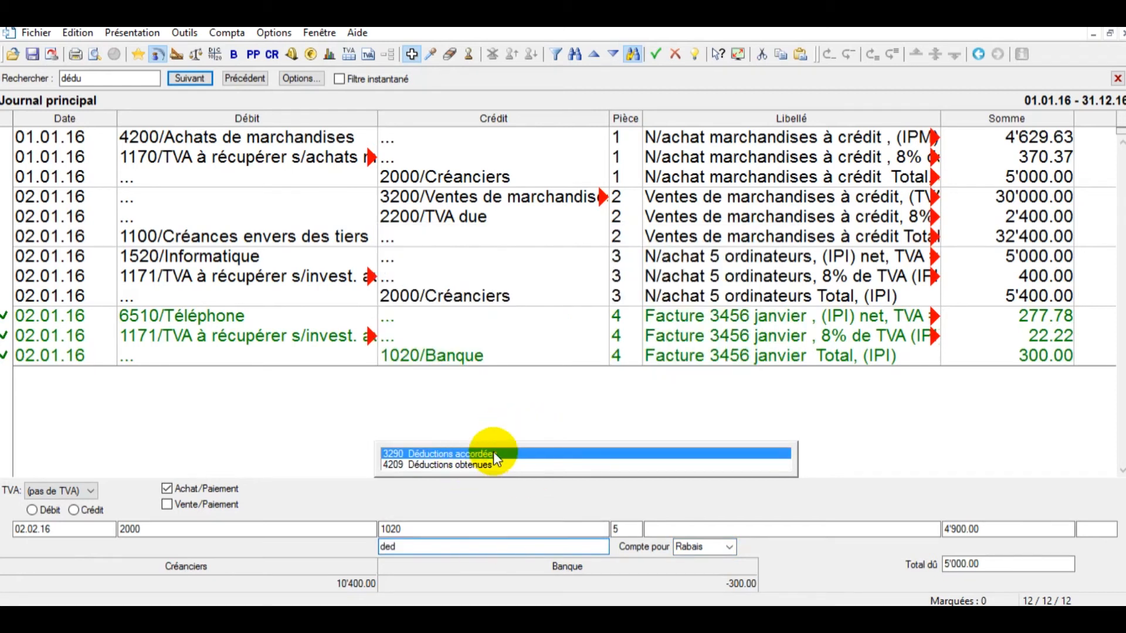
pyautogui.click(484, 463)
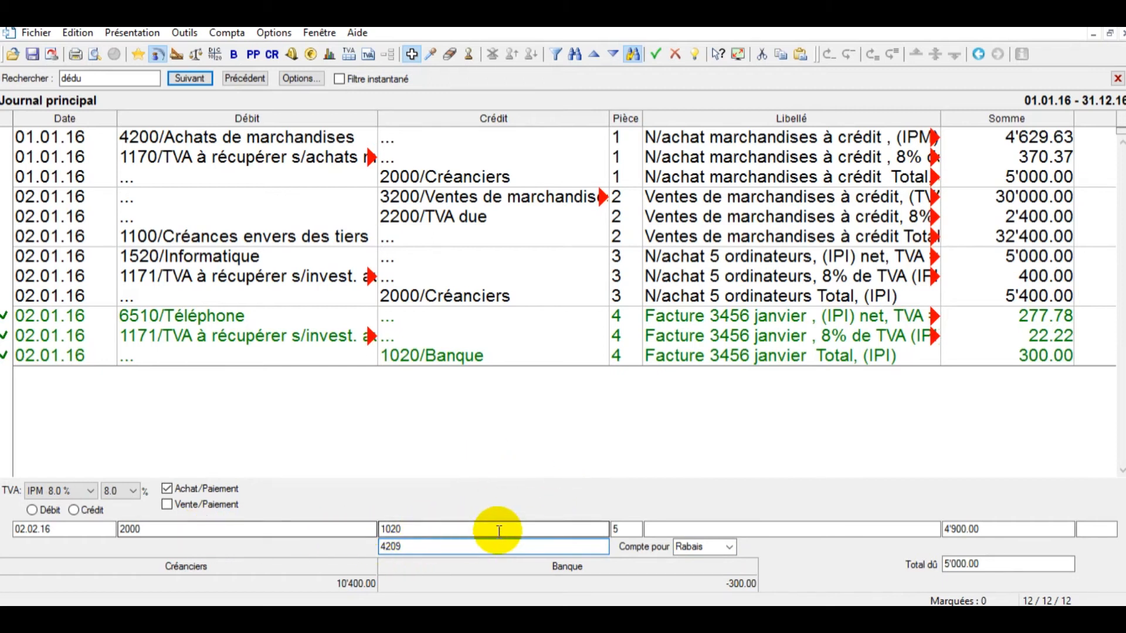
# Label the supplier payment "pmt facture op. 1" and validate the entry.
pyautogui.click(994, 563)
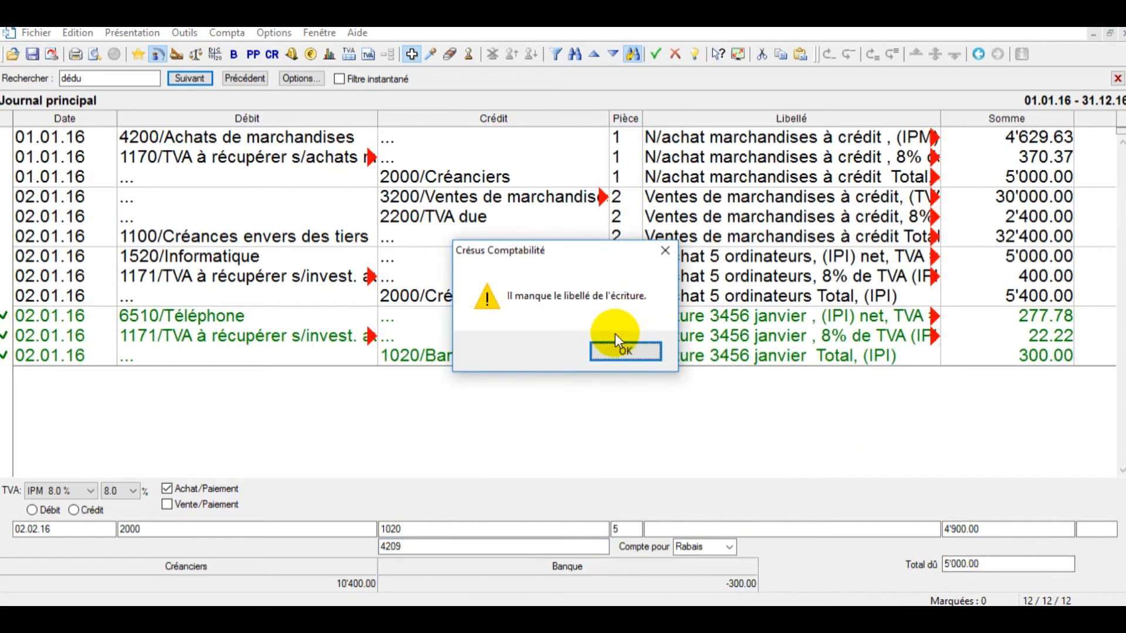
pyautogui.click(613, 349)
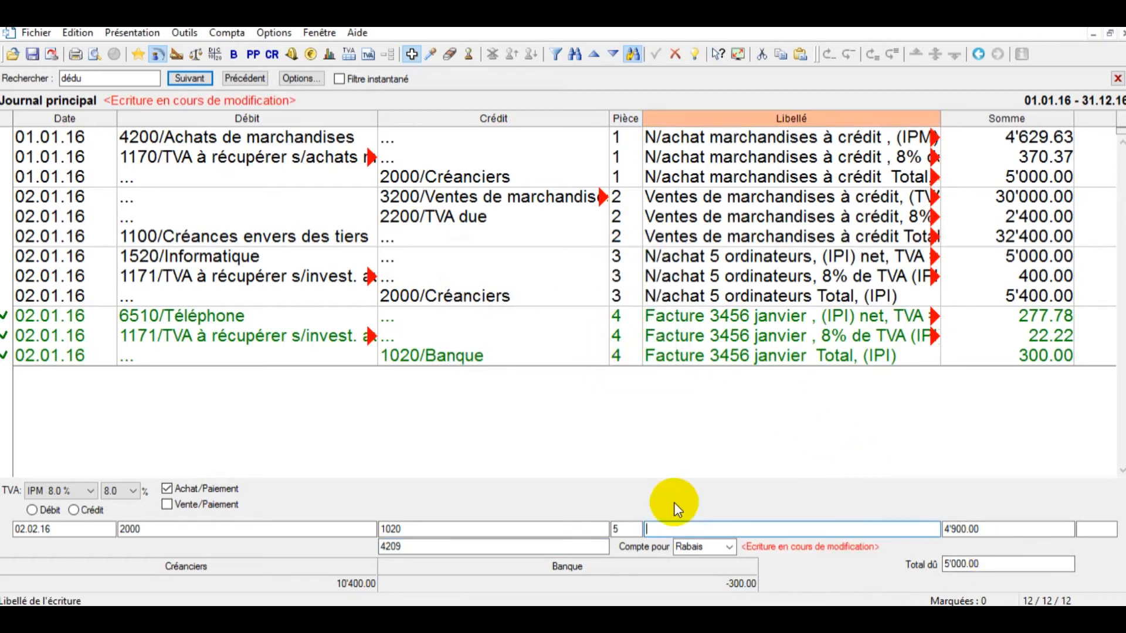
pyautogui.write('pmt facture op. 1')
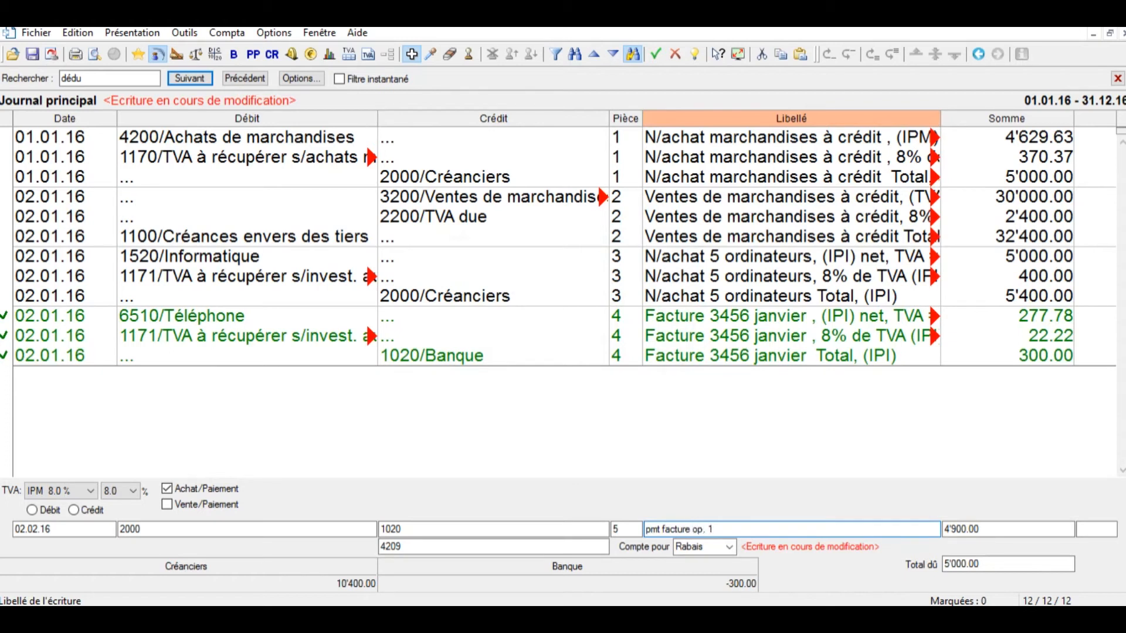
pyautogui.press('Return')
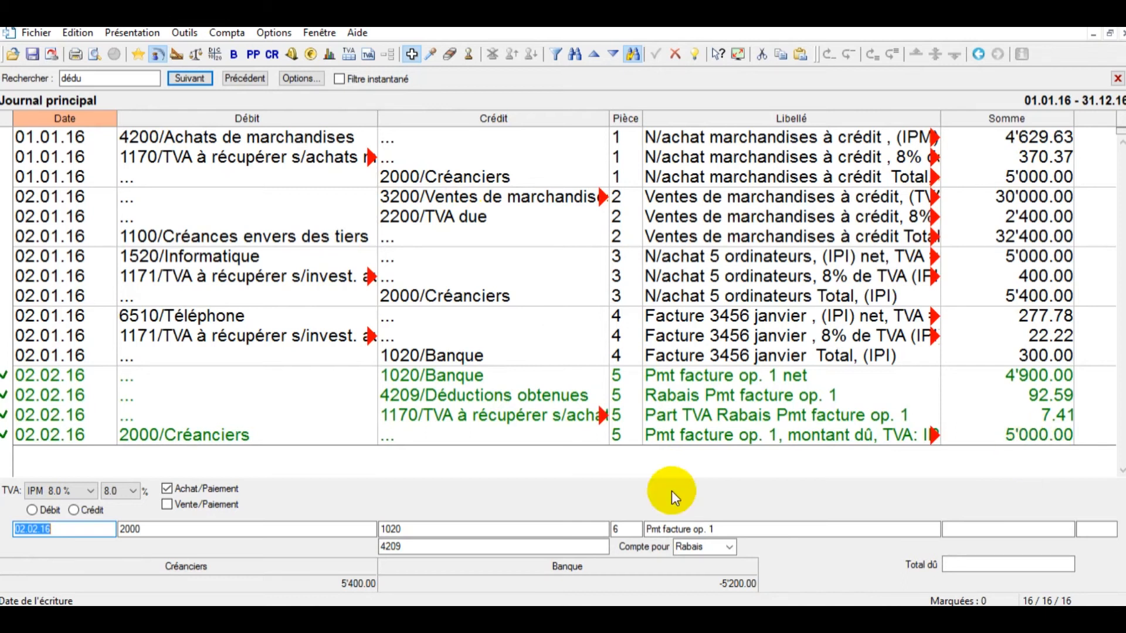
# Clear the entry line and set the date of the new entry to 03.02.16.
pyautogui.press('Escape')
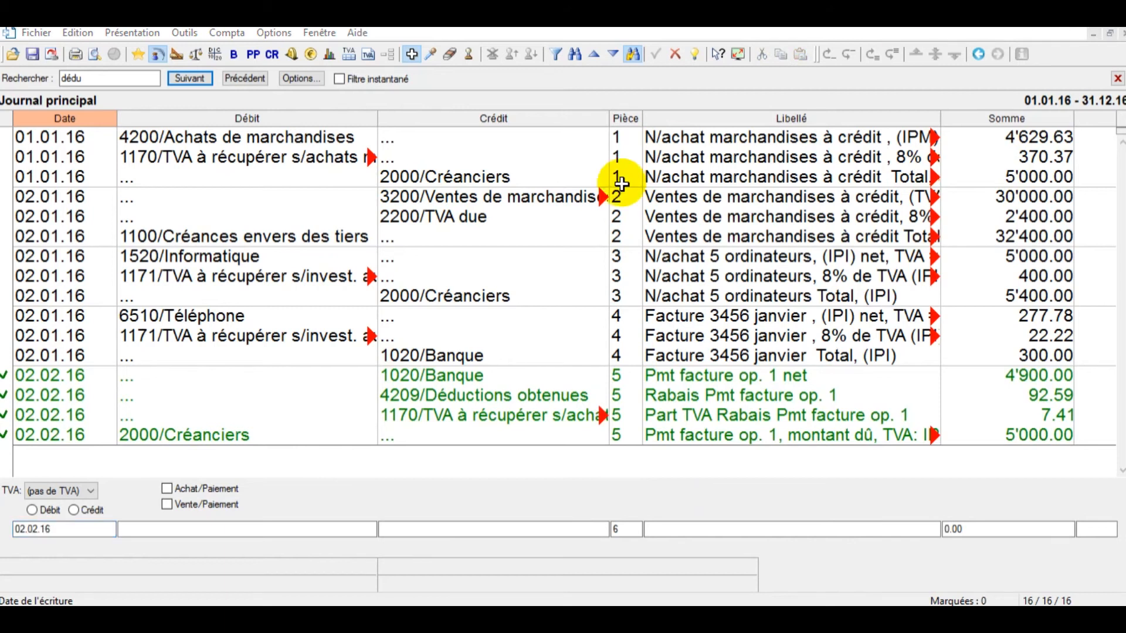
pyautogui.click(24, 529)
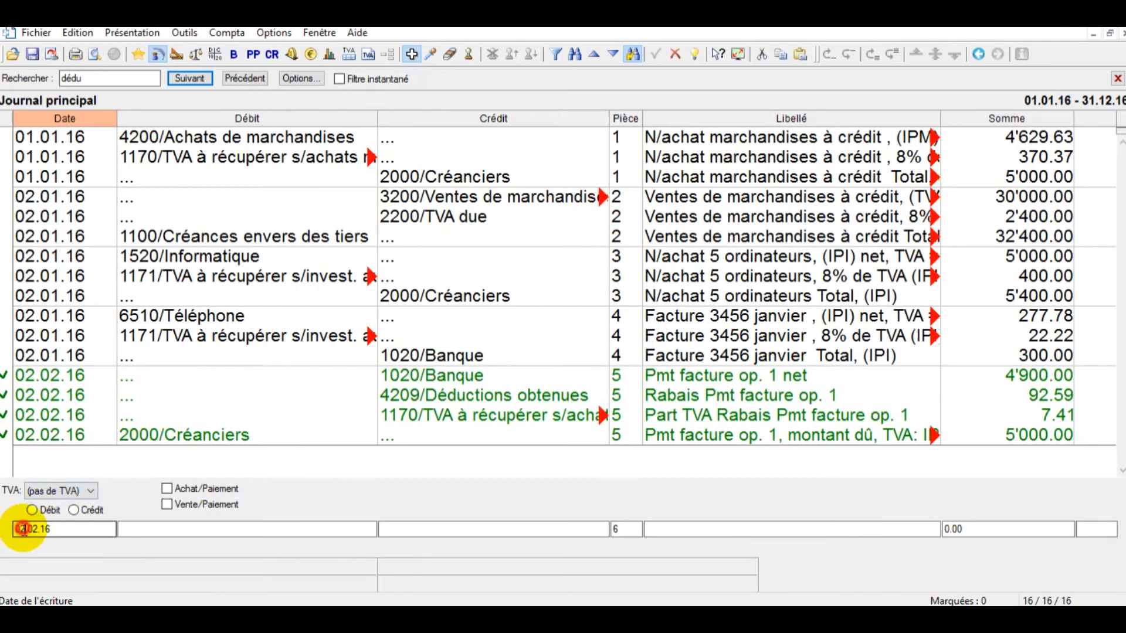
pyautogui.press('BackSpace')
pyautogui.write('3')
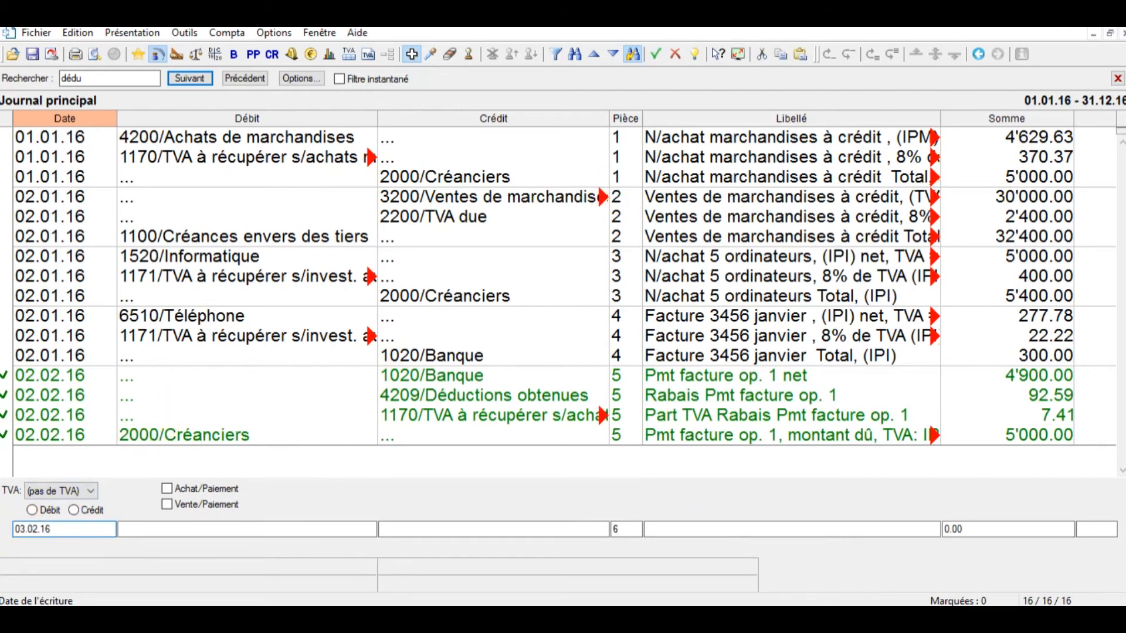
pyautogui.press('Return')
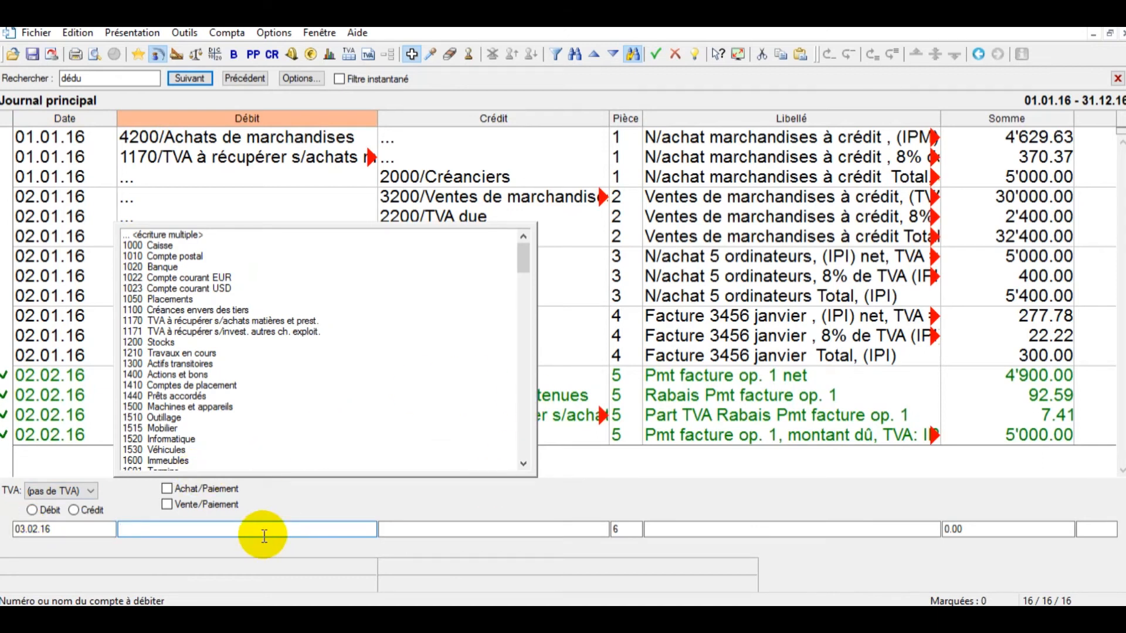
# Set 1020 Banque as the debit account and mark the entry as Vente/Paiement.
pyautogui.write('ban')
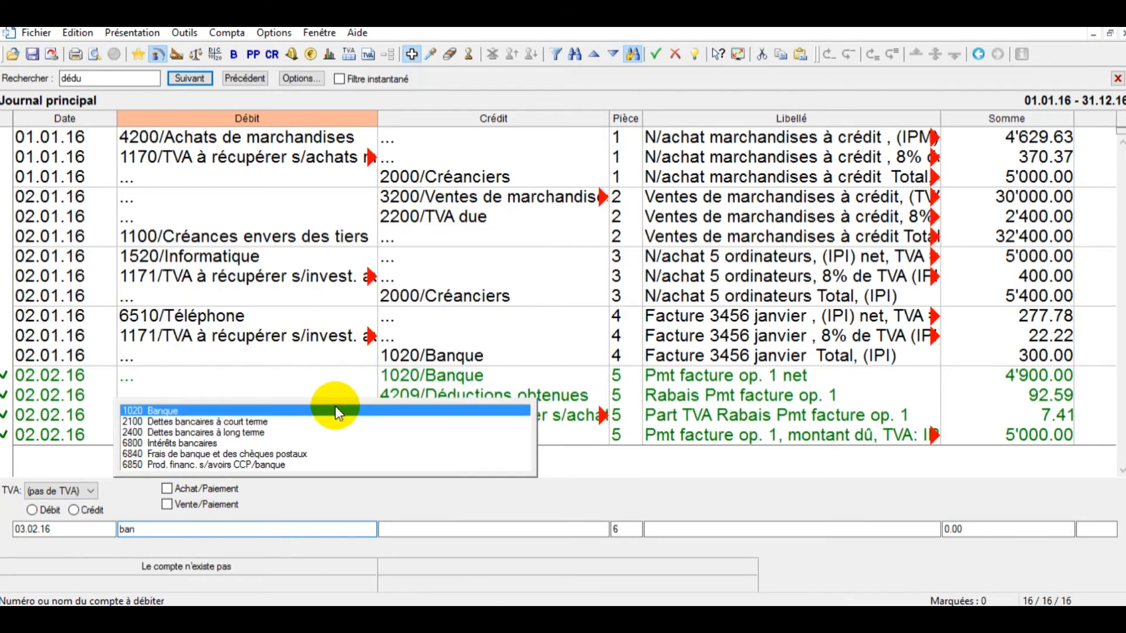
pyautogui.click(233, 411)
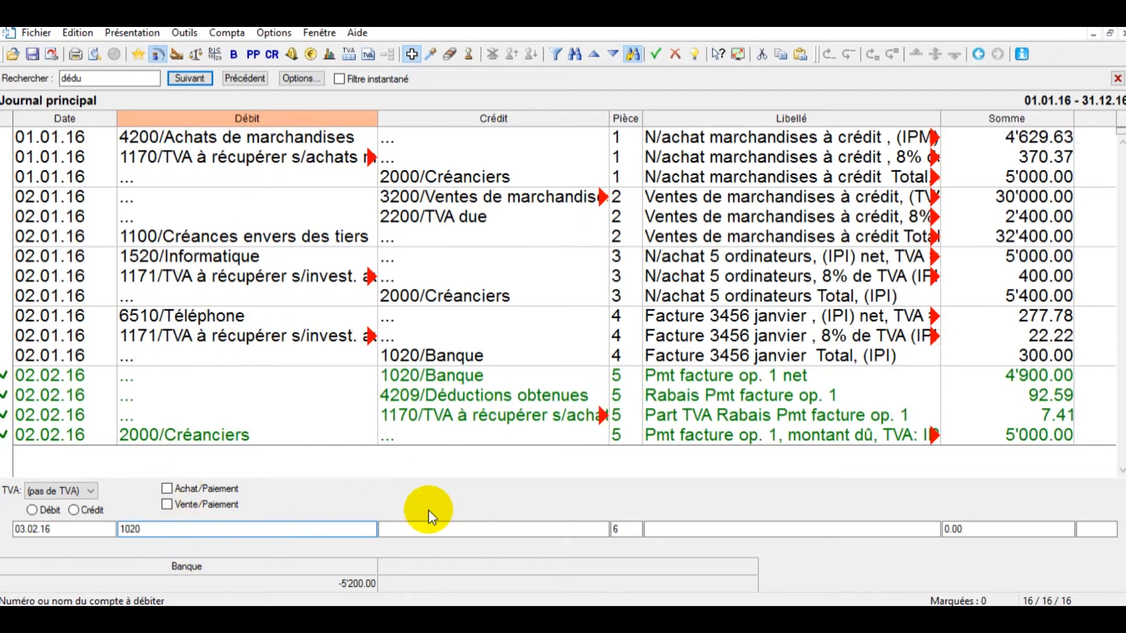
pyautogui.click(166, 505)
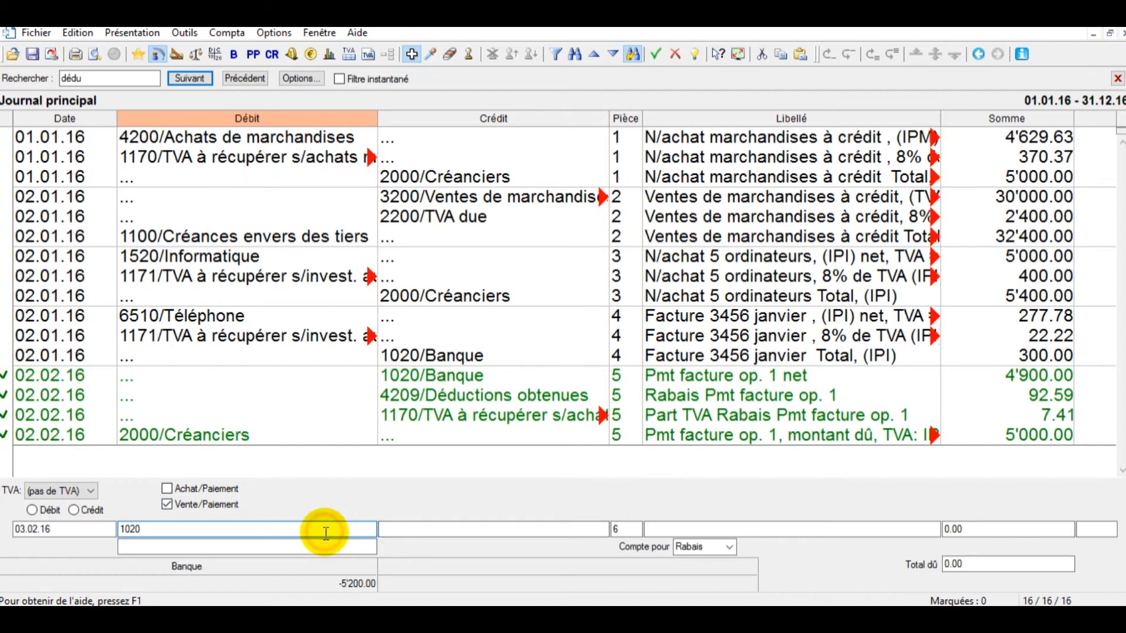
pyautogui.press('Tab')
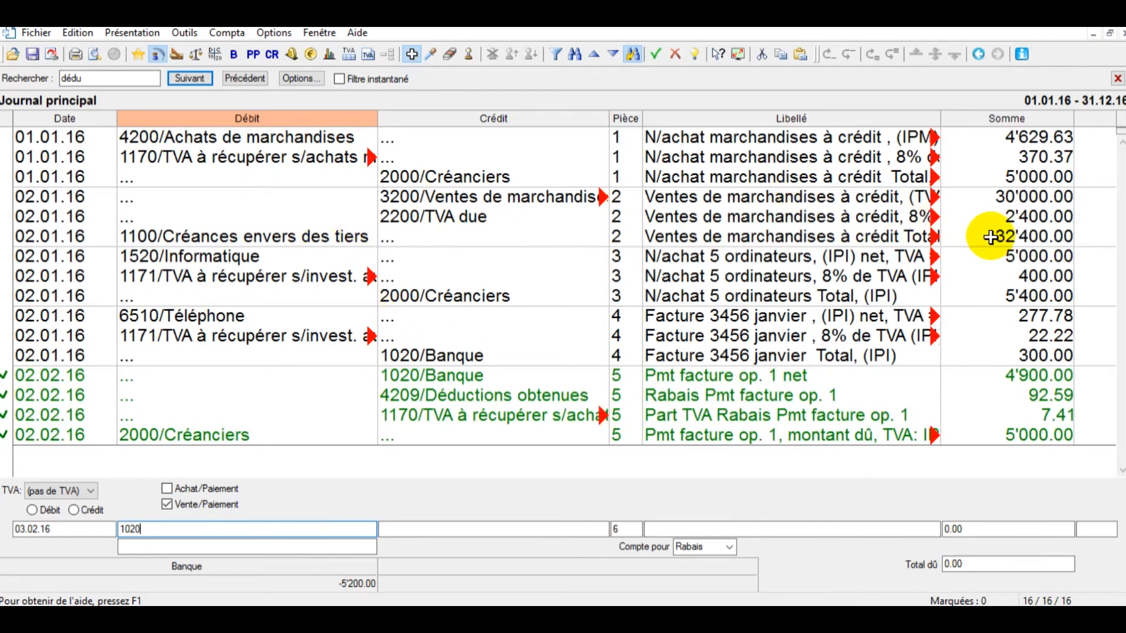
# Set the total due of the customer payment to 32400.
pyautogui.click(1004, 563)
pyautogui.write('32400')
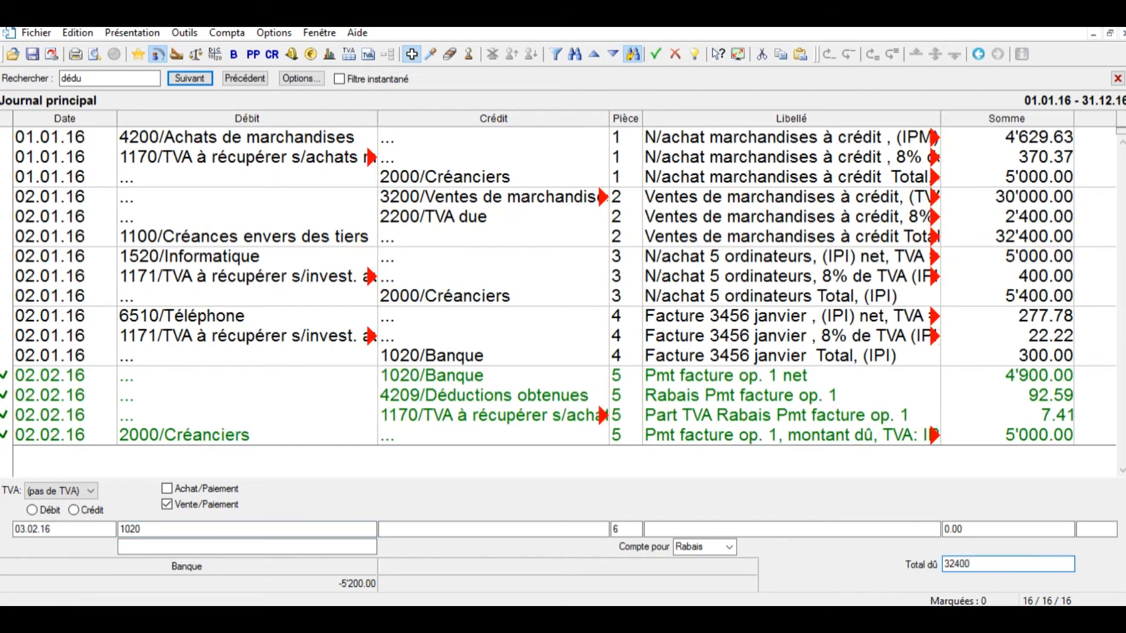
pyautogui.click(973, 529)
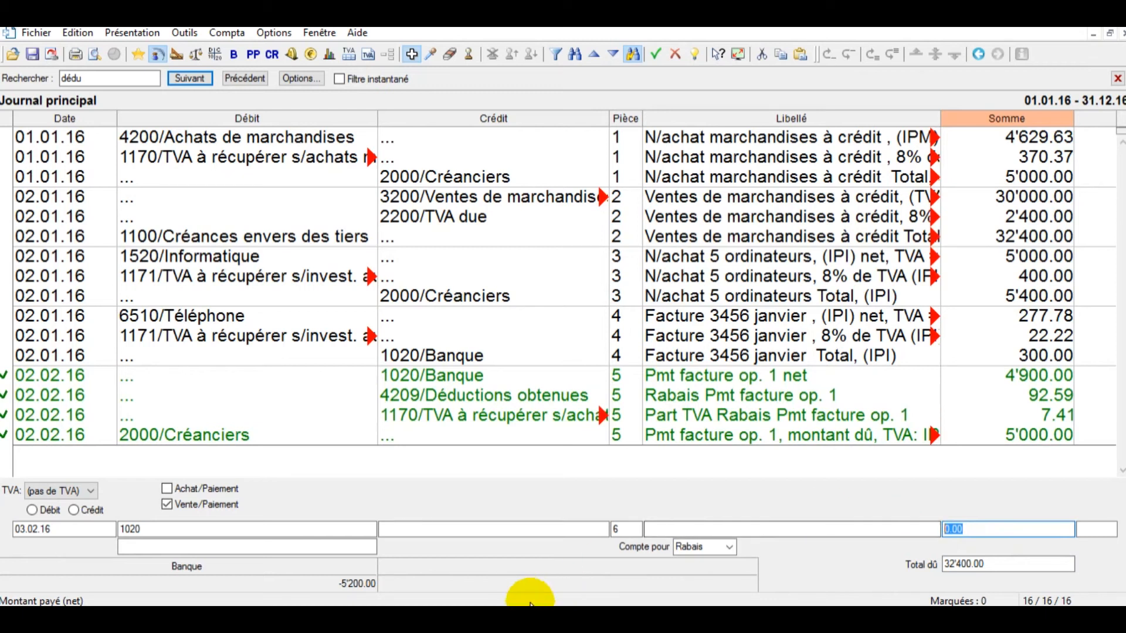
# Switch to the Windows calculator and compute 32400 multiplied by 0.9.
pyautogui.click(523, 620)
pyautogui.click(519, 549)
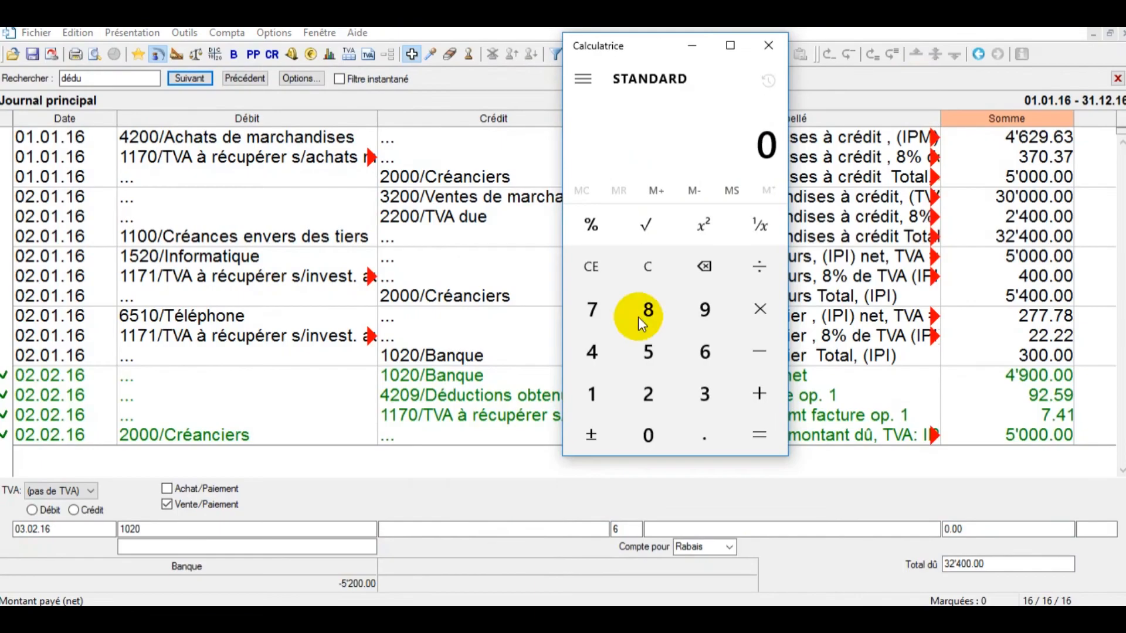
pyautogui.write('324')
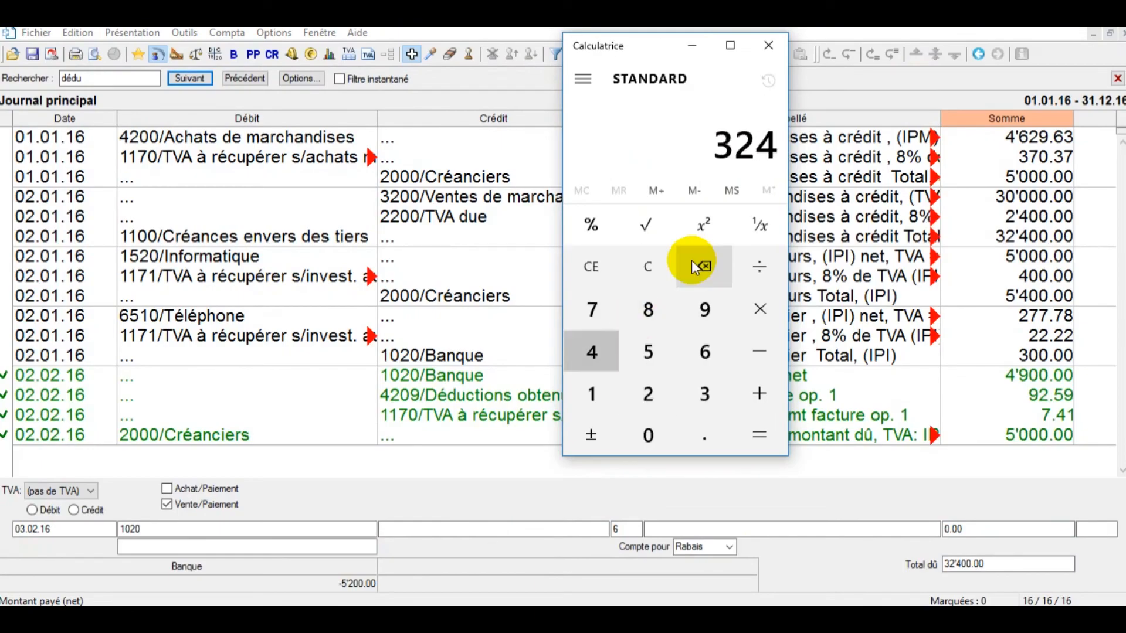
pyautogui.write('00')
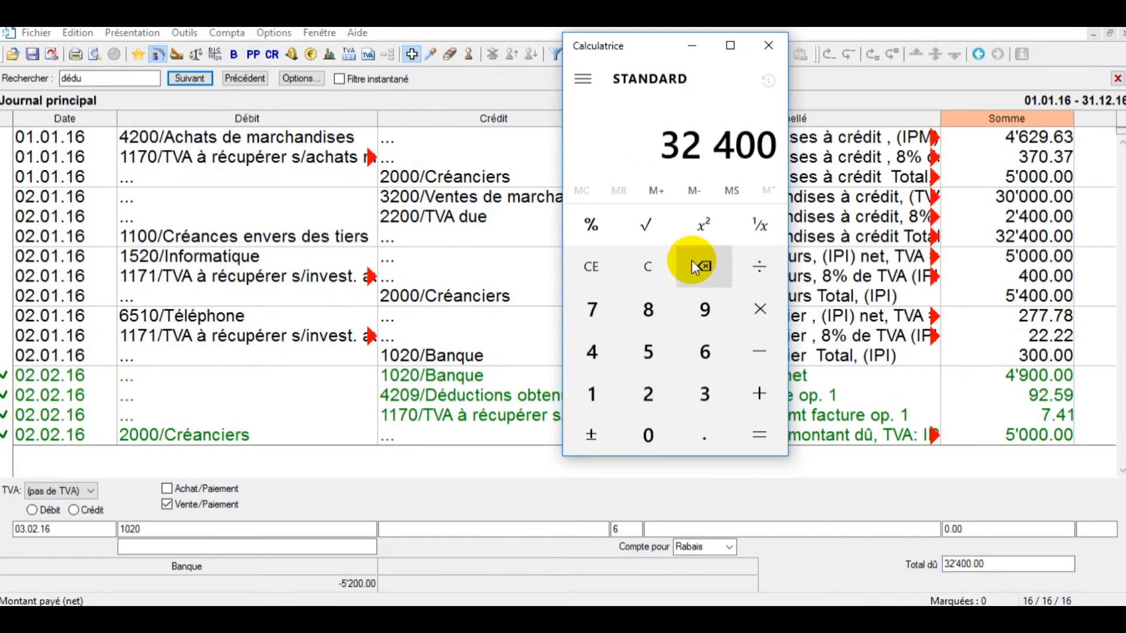
pyautogui.write('*.9=')
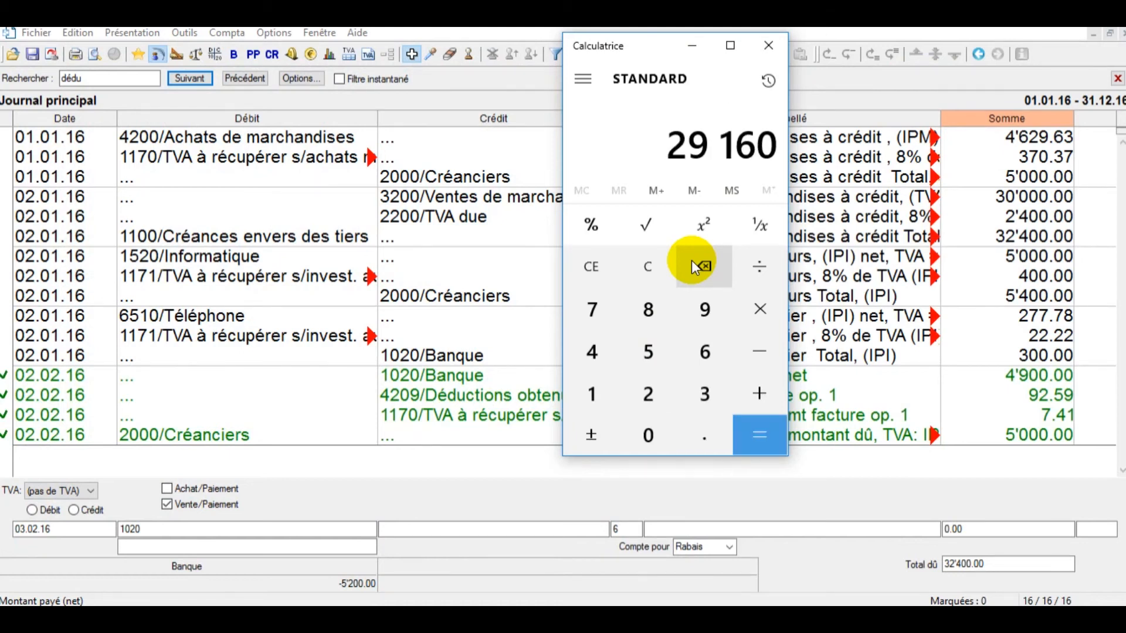
# Return to the accounting entry and set the net amount paid by the customer to 29160.
pyautogui.click(970, 530)
pyautogui.moveTo(970, 535); pyautogui.dragTo(908, 532)
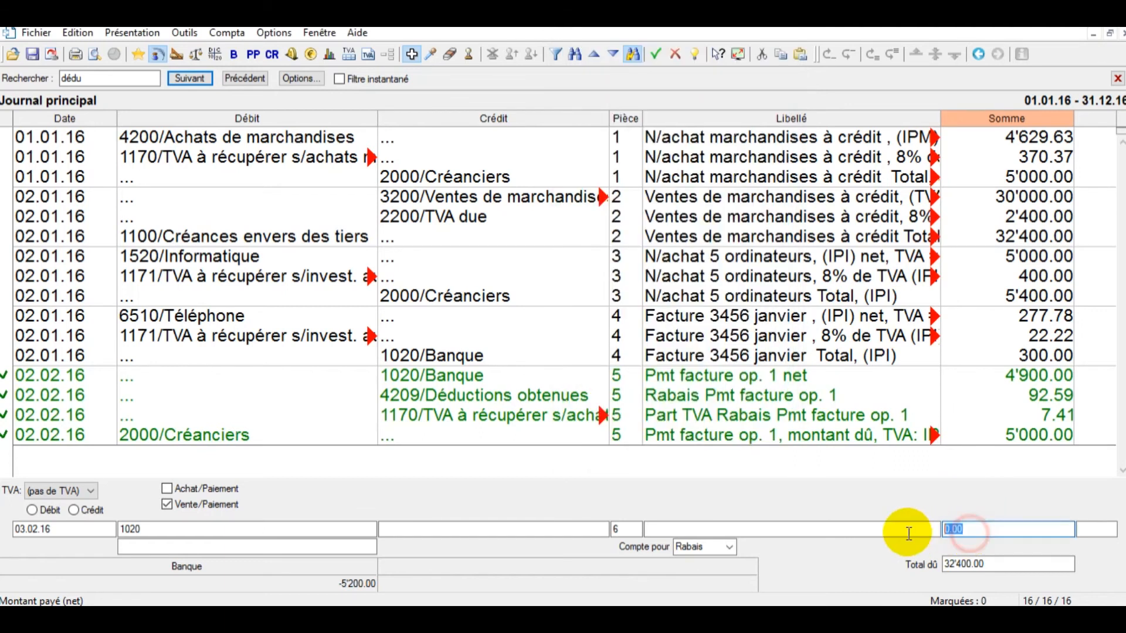
pyautogui.write('29160')
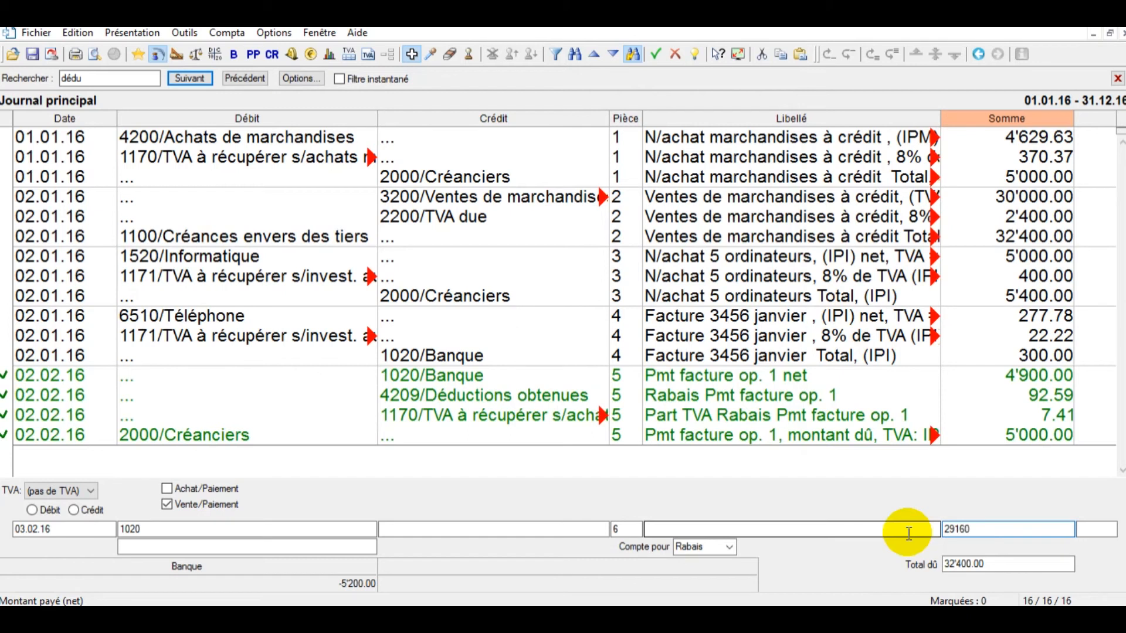
# Describe the entry as "n/encaissement ventes de marchandises op. 2" and set 1100 Créances envers des tiers as its credit account.
pyautogui.click(799, 530)
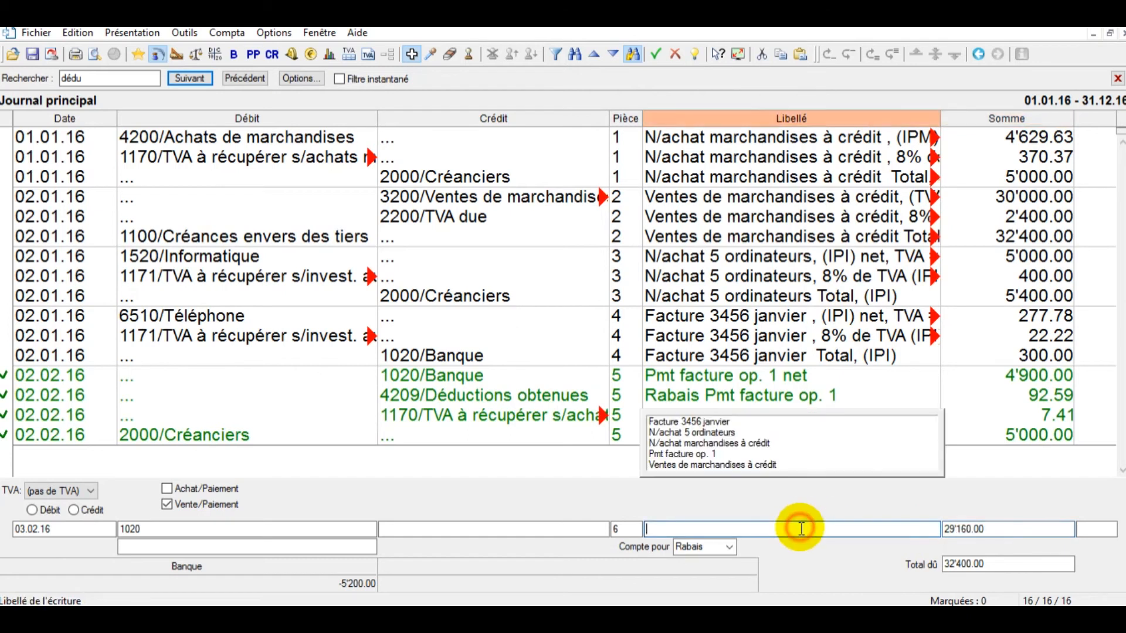
pyautogui.write('n/encaissement')
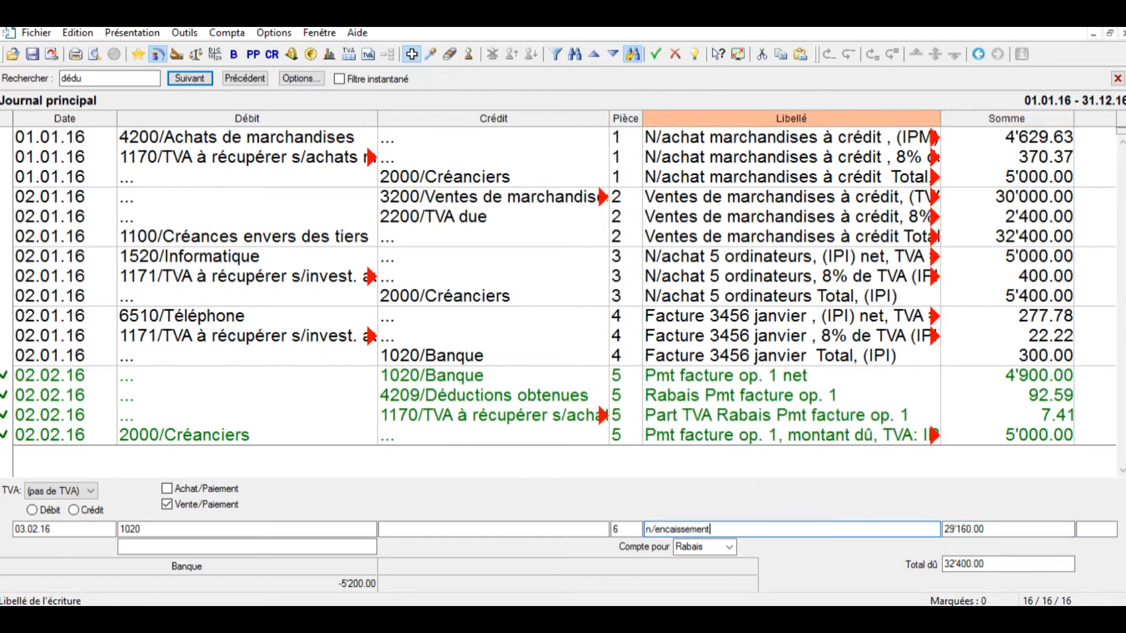
pyautogui.write(' ventes de marchanid')
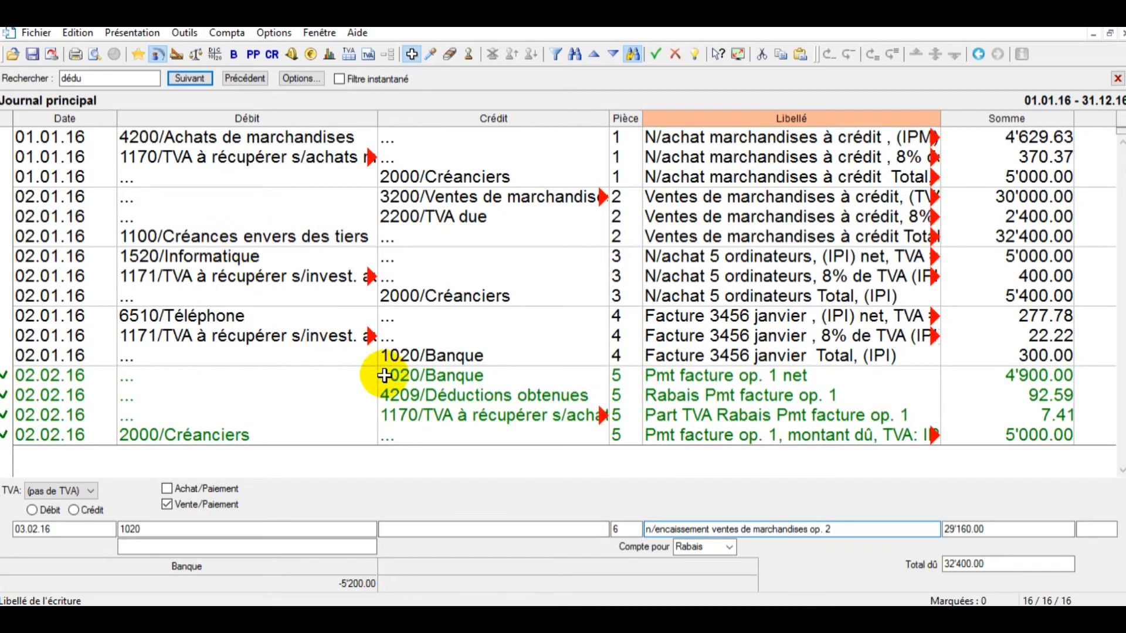
pyautogui.click(399, 526)
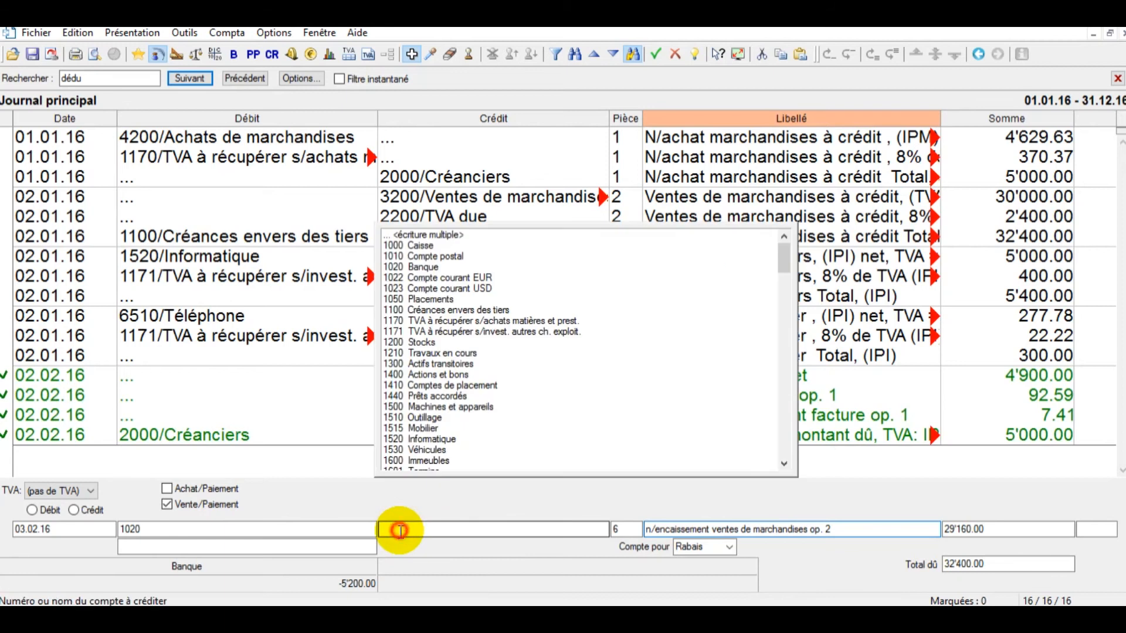
pyautogui.write('11')
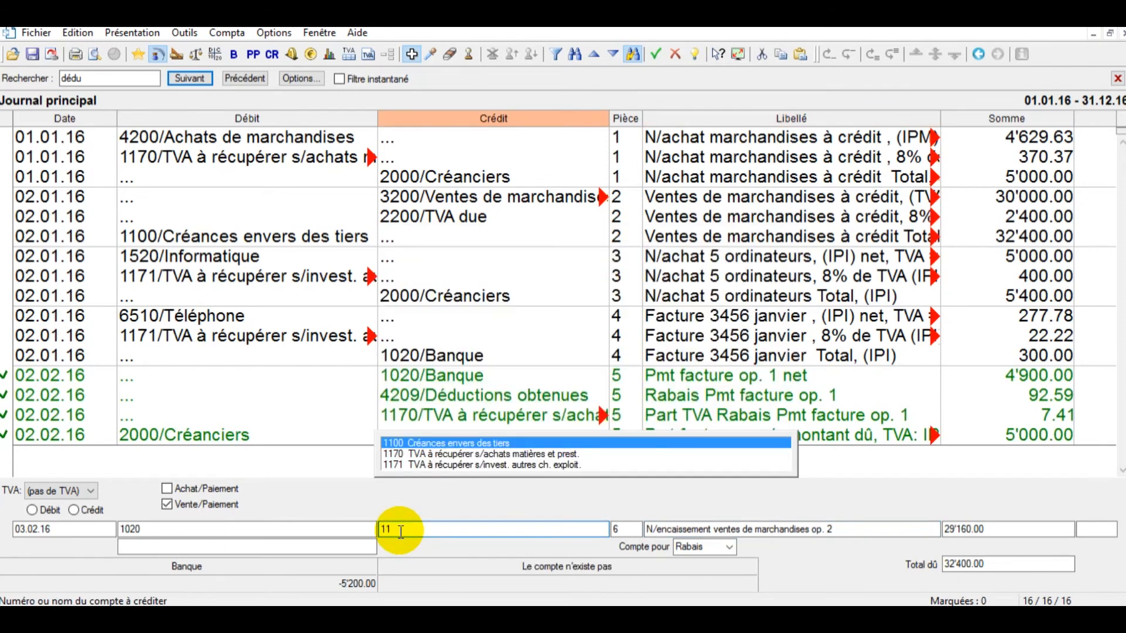
pyautogui.write('00')
pyautogui.click(508, 468)
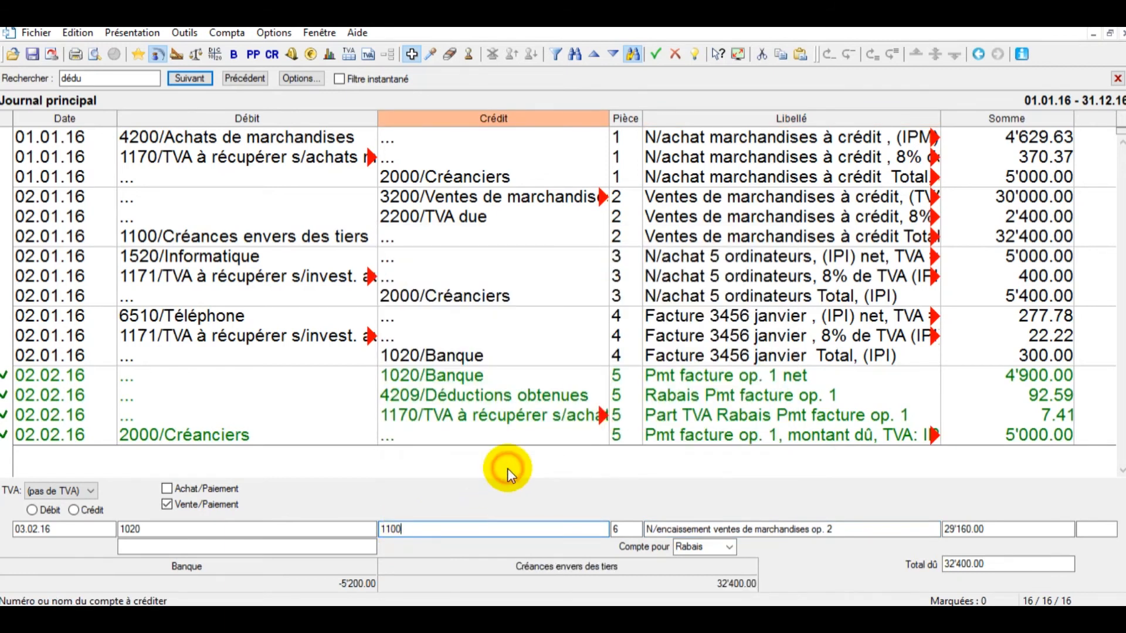
# Set the deduction type to Escompte with account 6830 Escomptes accordés, and record the customer payment entry.
pyautogui.click(286, 547)
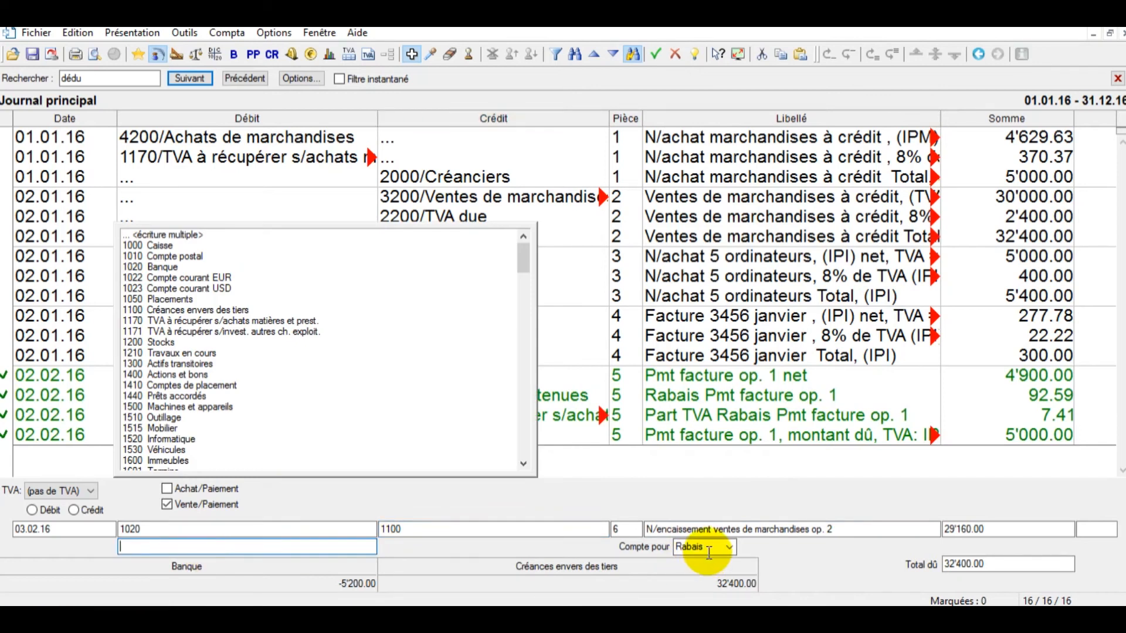
pyautogui.click(730, 546)
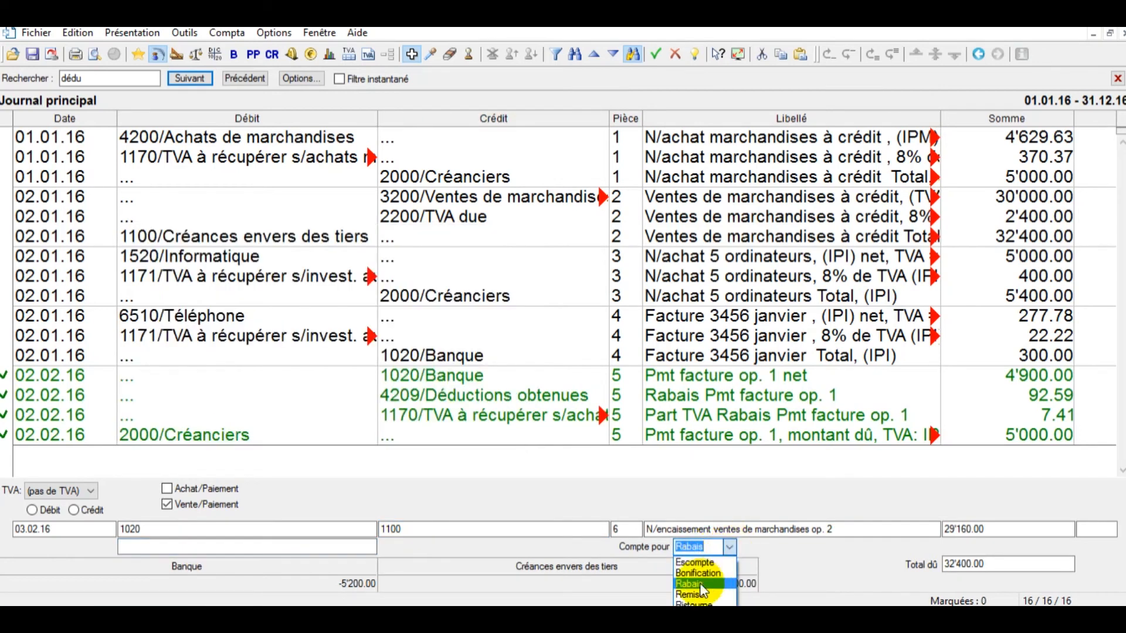
pyautogui.click(715, 562)
pyautogui.click(281, 550)
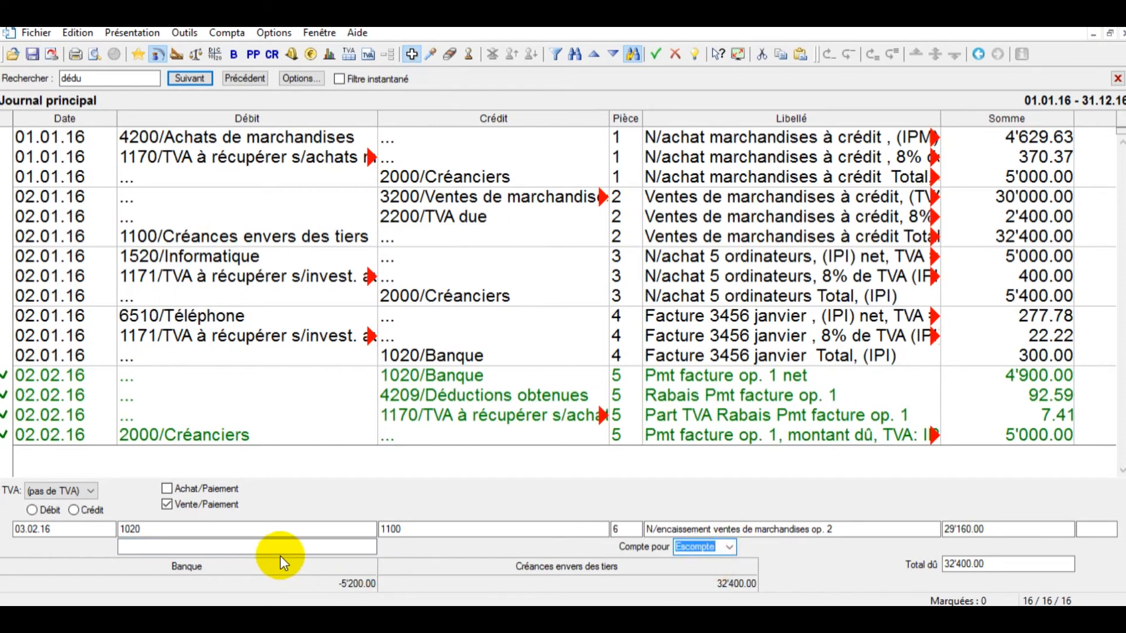
pyautogui.write('es')
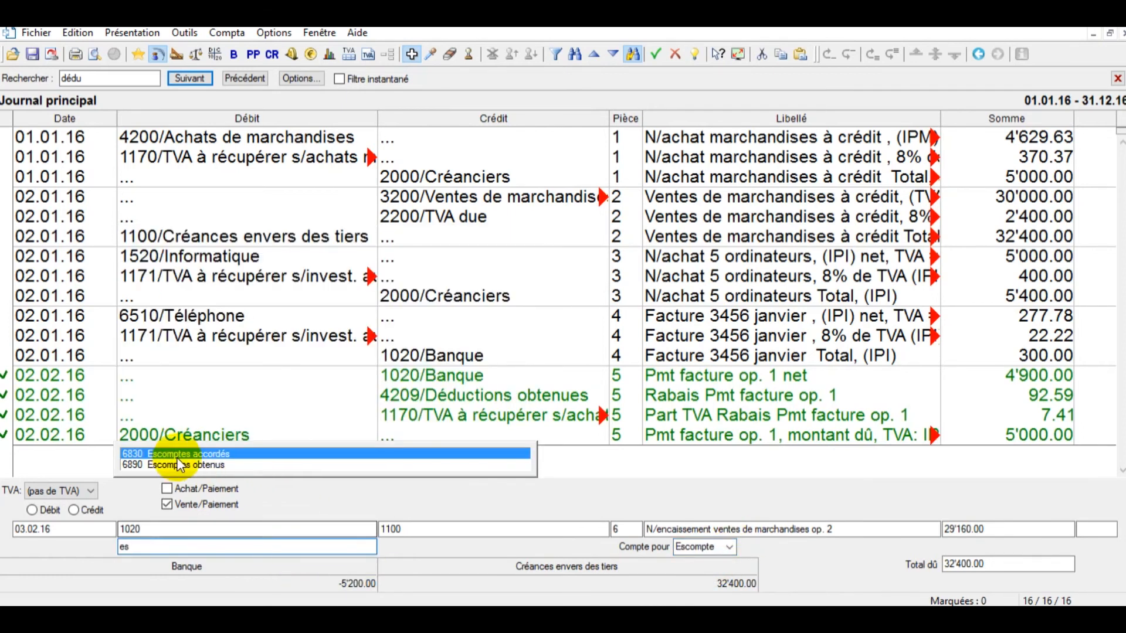
pyautogui.click(195, 454)
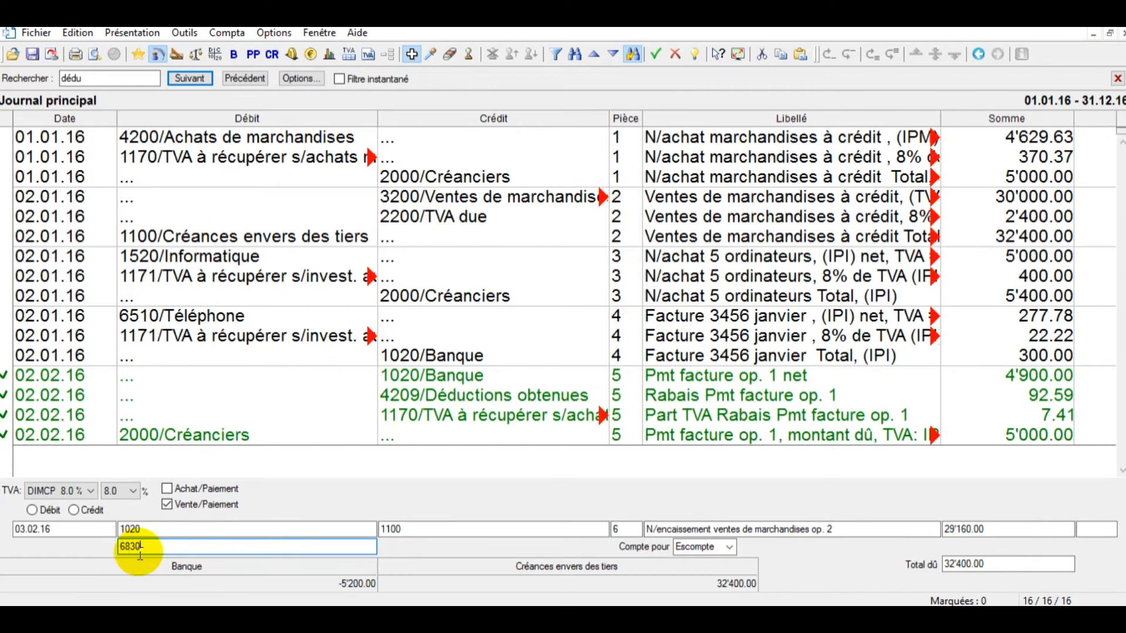
pyautogui.press('Return')
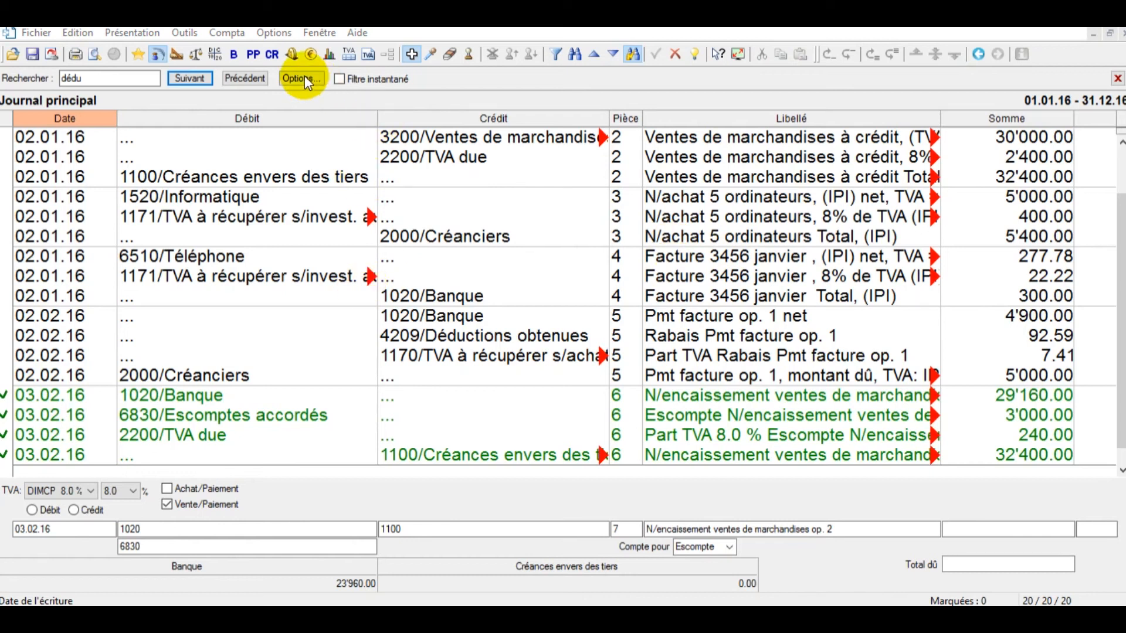
# Display the interim balance sheet and the profit and loss statement with their default display settings.
pyautogui.click(233, 56)
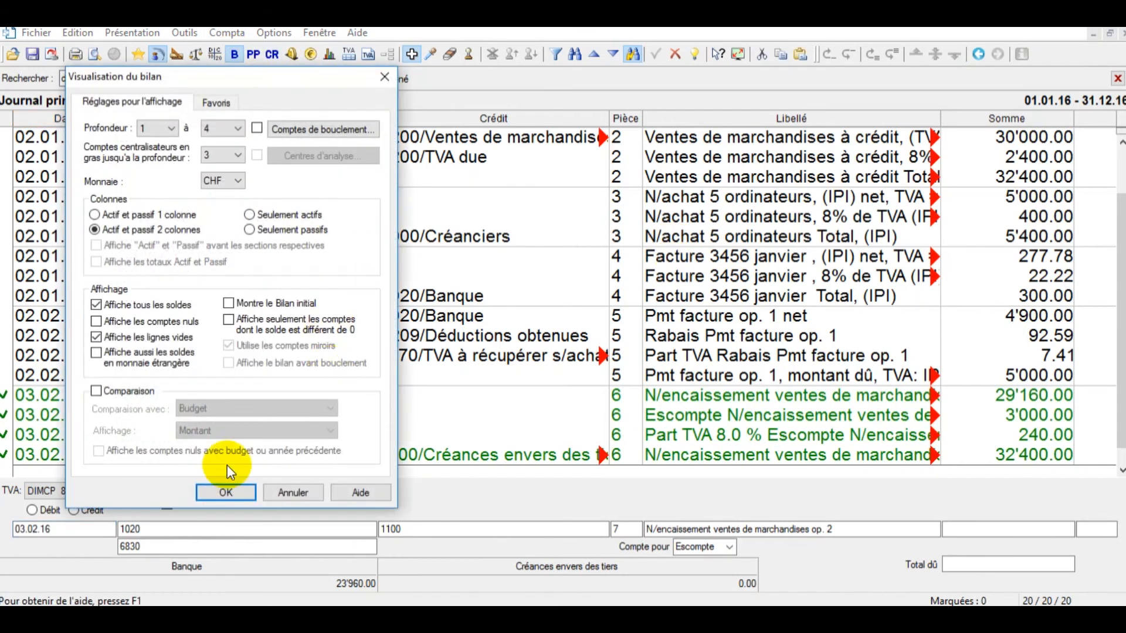
pyautogui.click(223, 492)
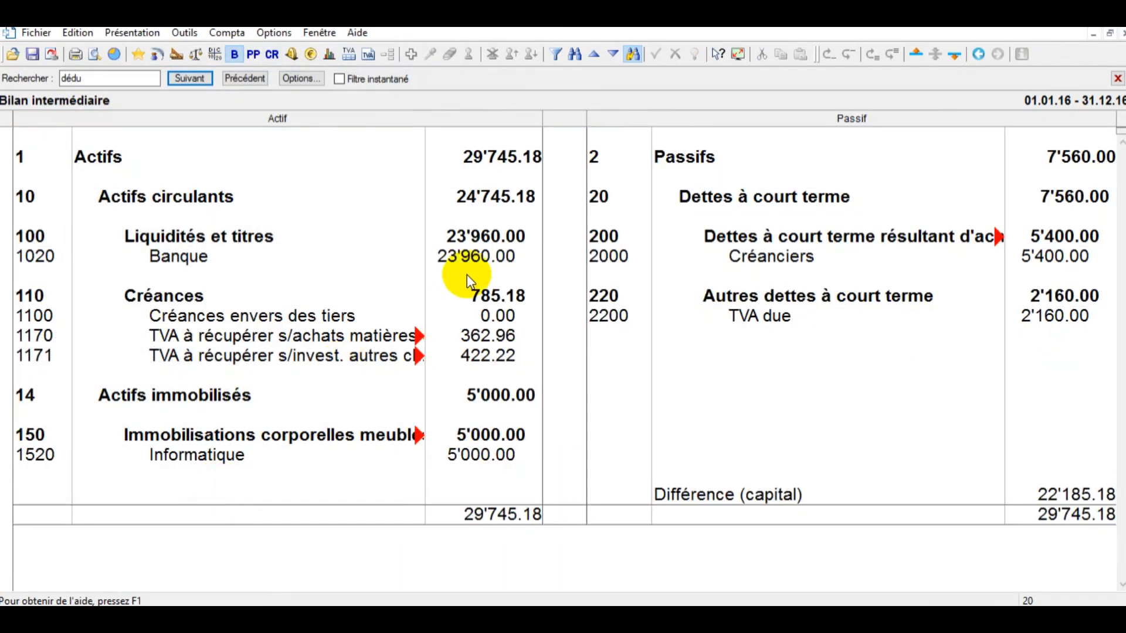
pyautogui.click(254, 56)
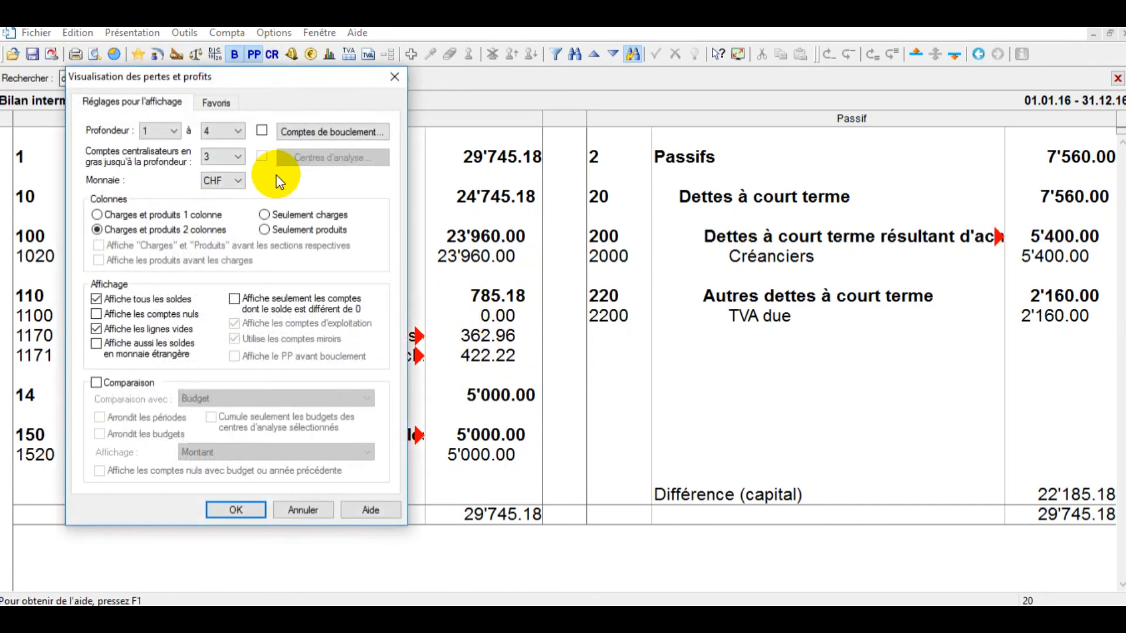
pyautogui.click(251, 511)
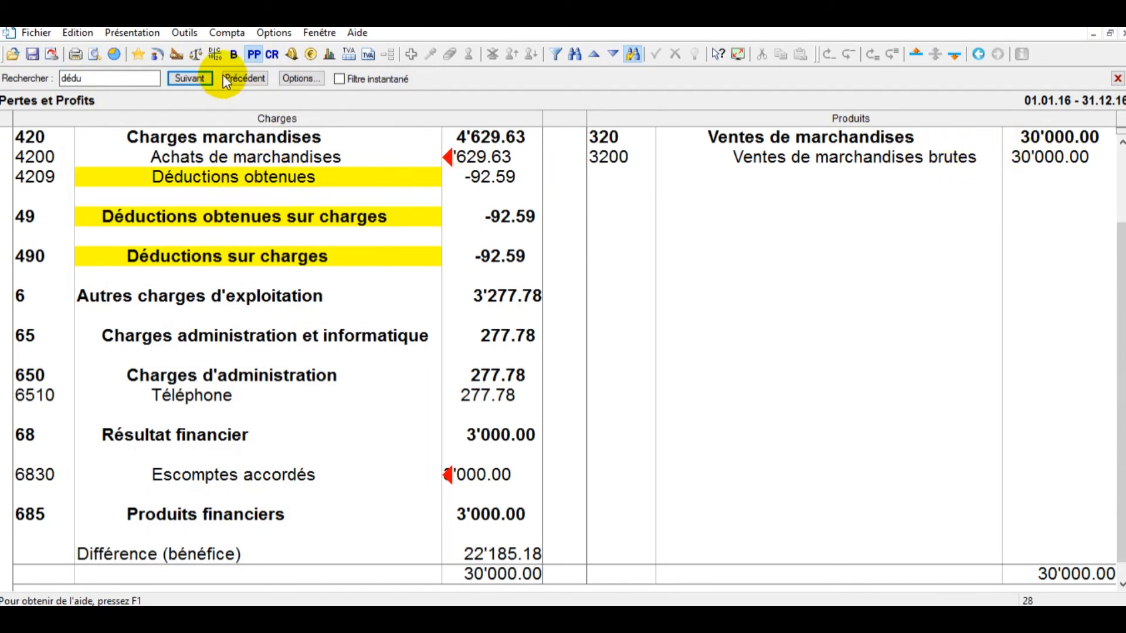
# Display the VAT summary by VAT codes and examine its sales, IPM, IPI and DIMCP entries.
pyautogui.click(348, 55)
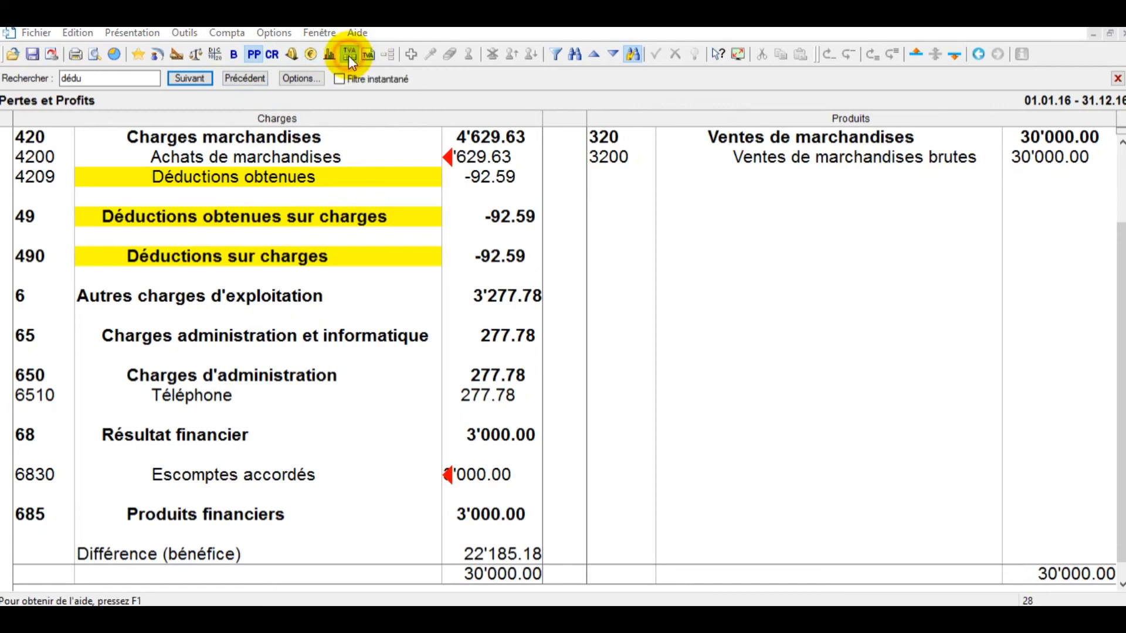
pyautogui.click(276, 405)
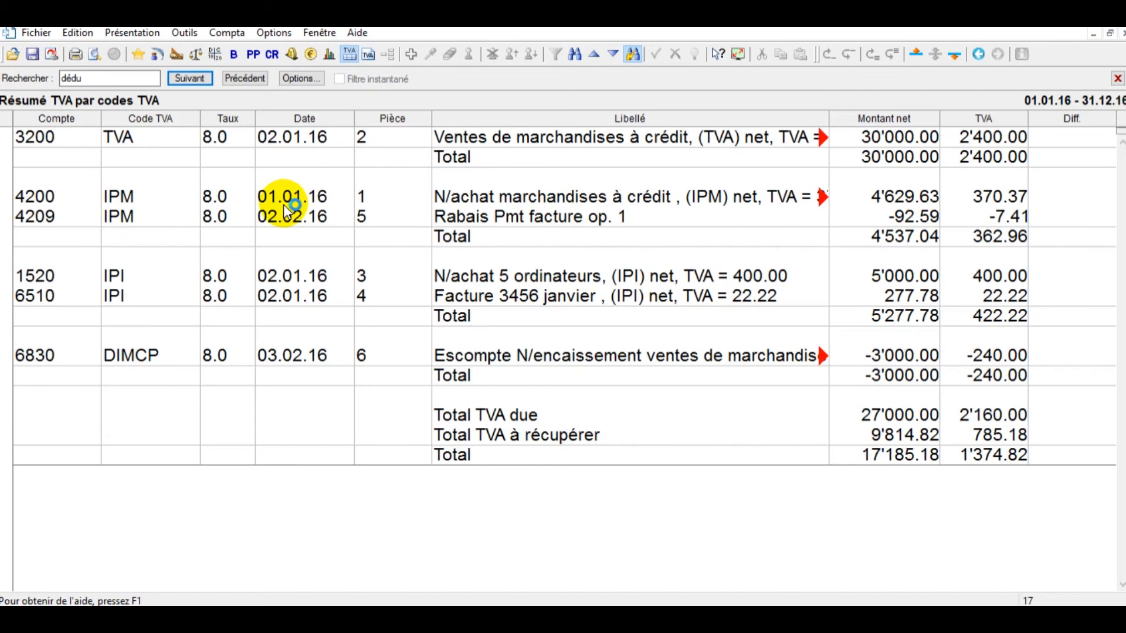
pyautogui.click(548, 199)
pyautogui.click(539, 217)
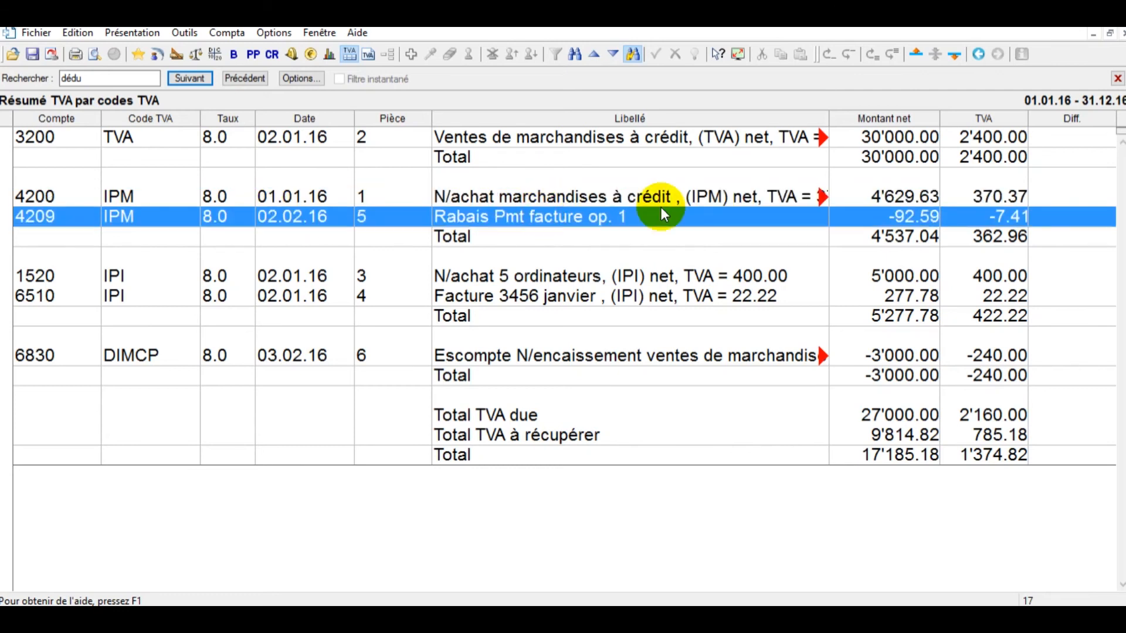
pyautogui.click(919, 199)
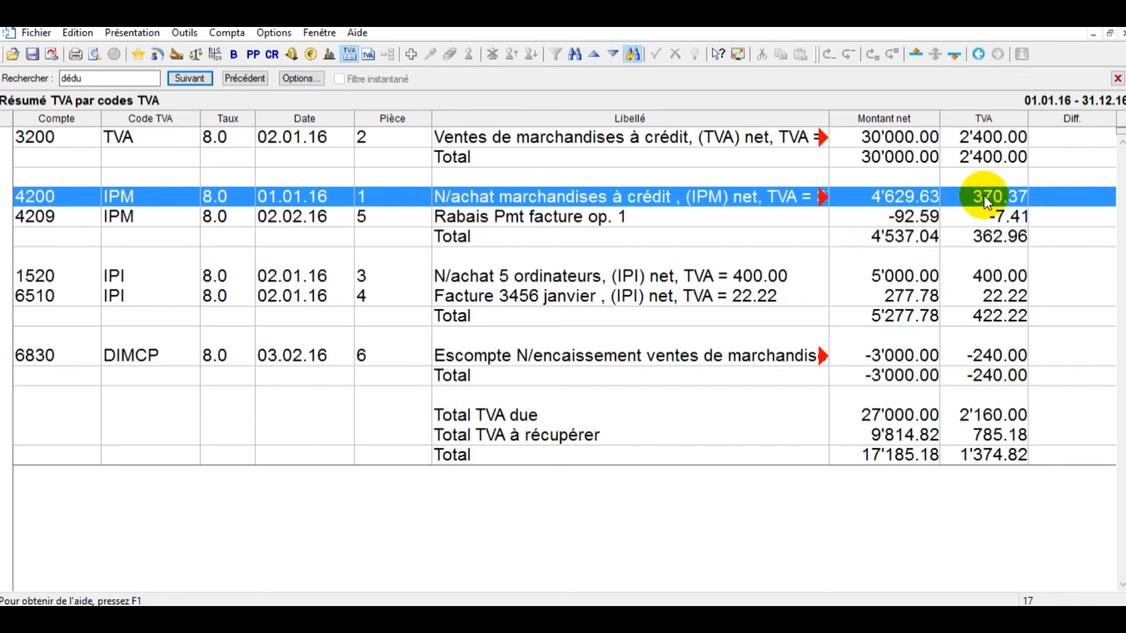
pyautogui.click(115, 276)
pyautogui.click(125, 298)
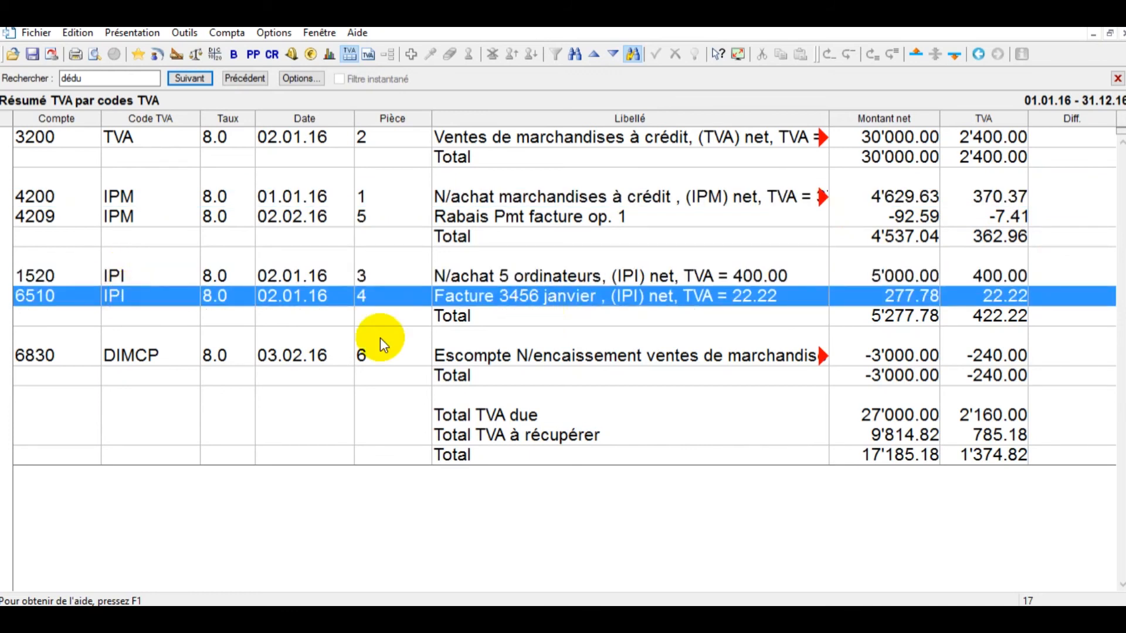
pyautogui.click(238, 365)
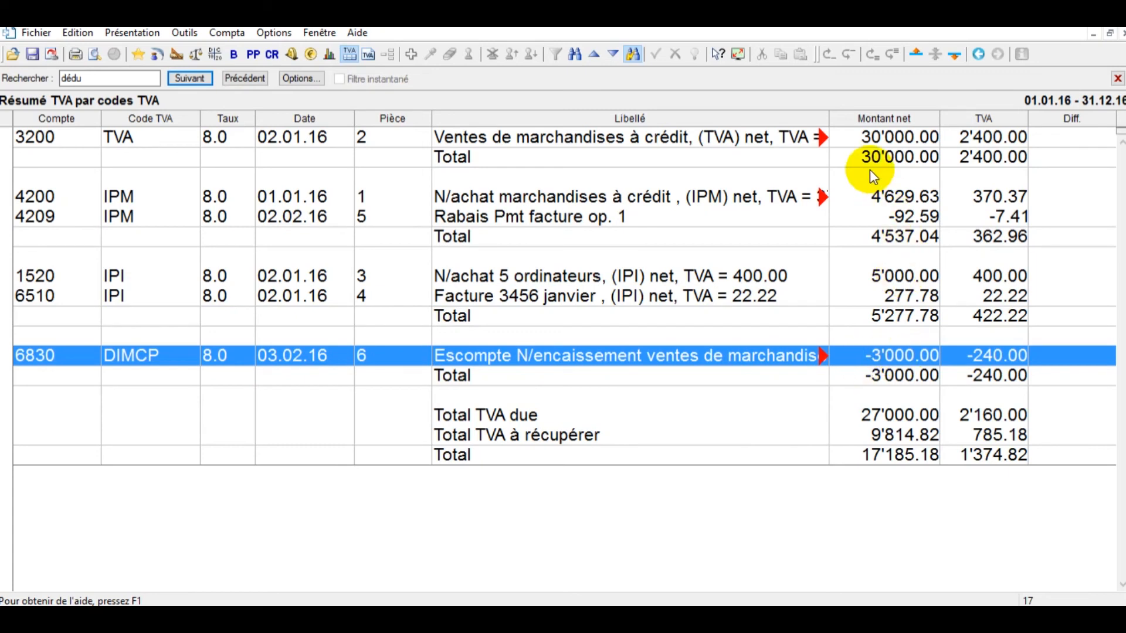
pyautogui.click(853, 137)
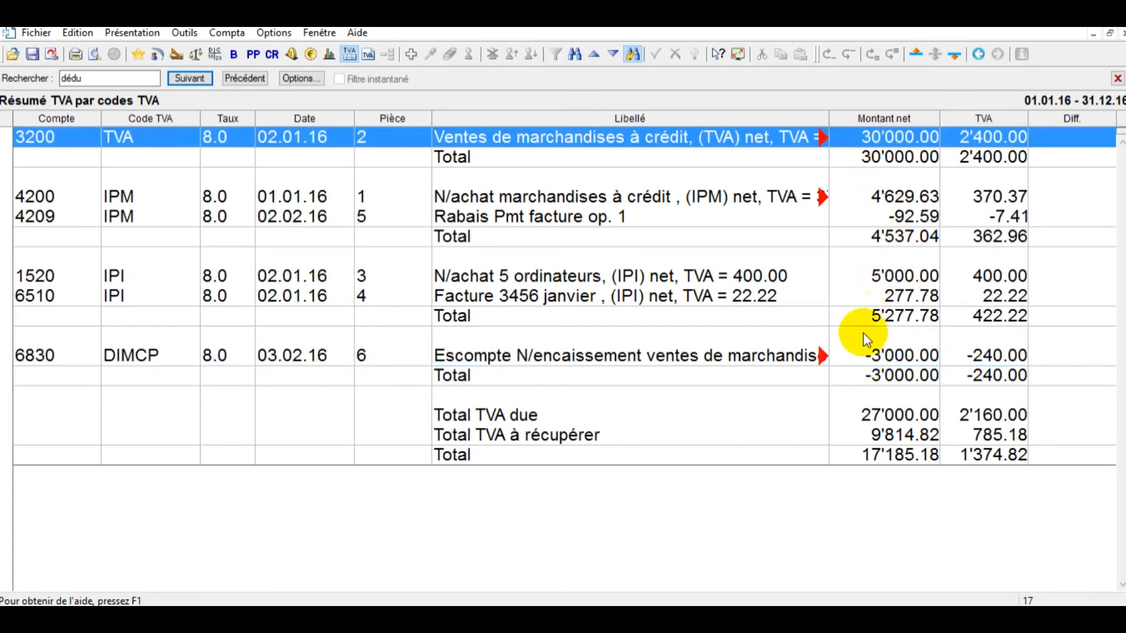
pyautogui.click(864, 356)
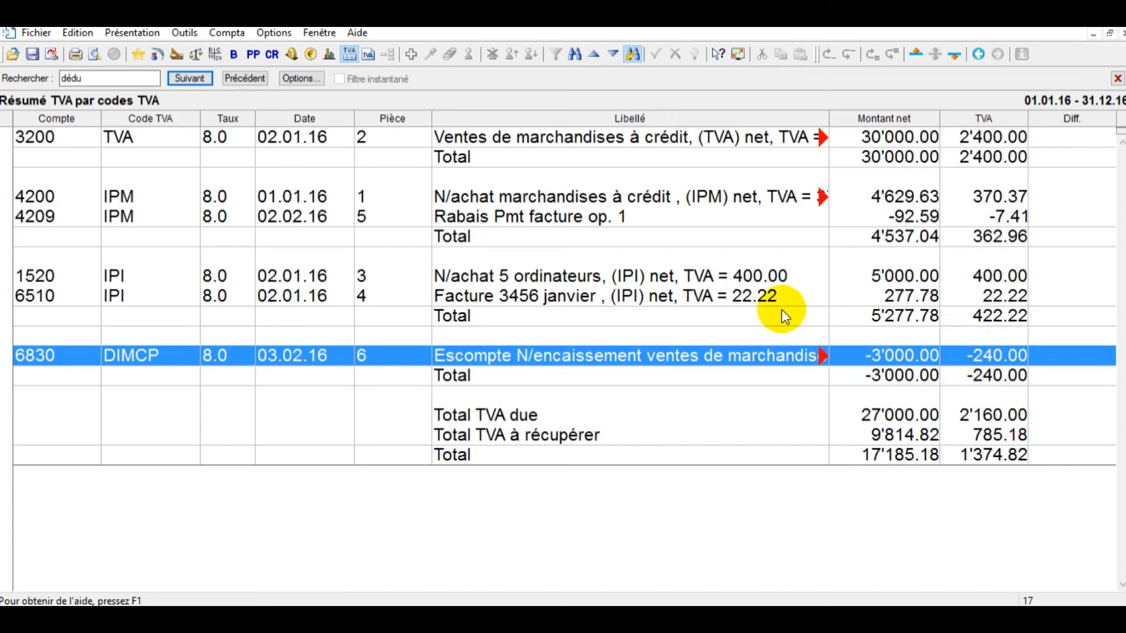
# Generate the Décompte TVA with the default settings and preview it as the specimen statement.
pyautogui.click(368, 56)
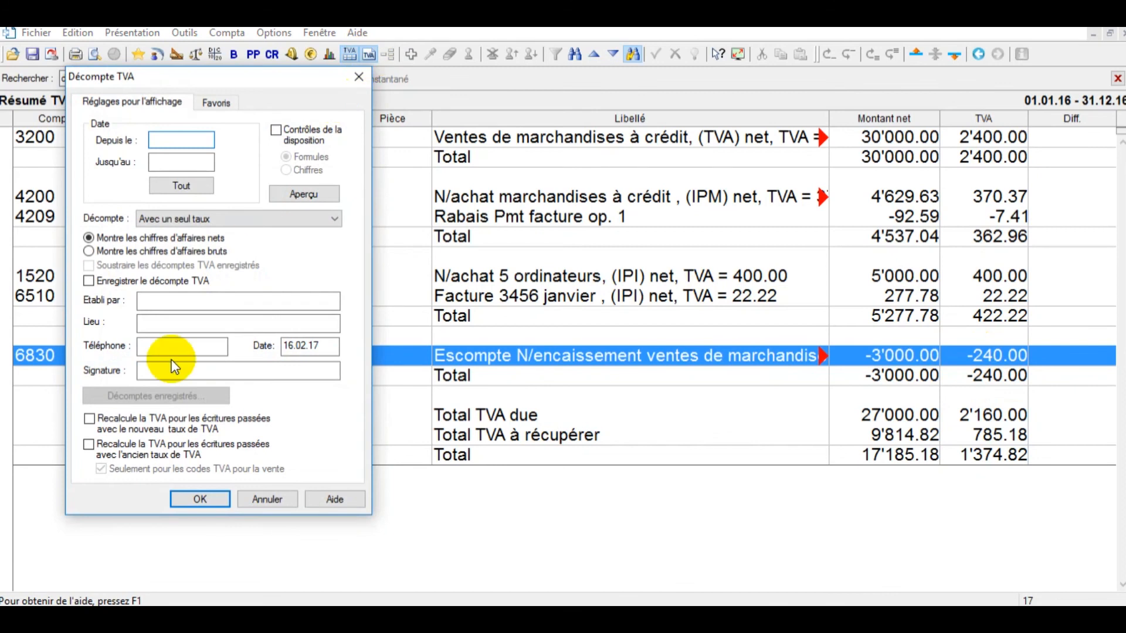
pyautogui.click(199, 499)
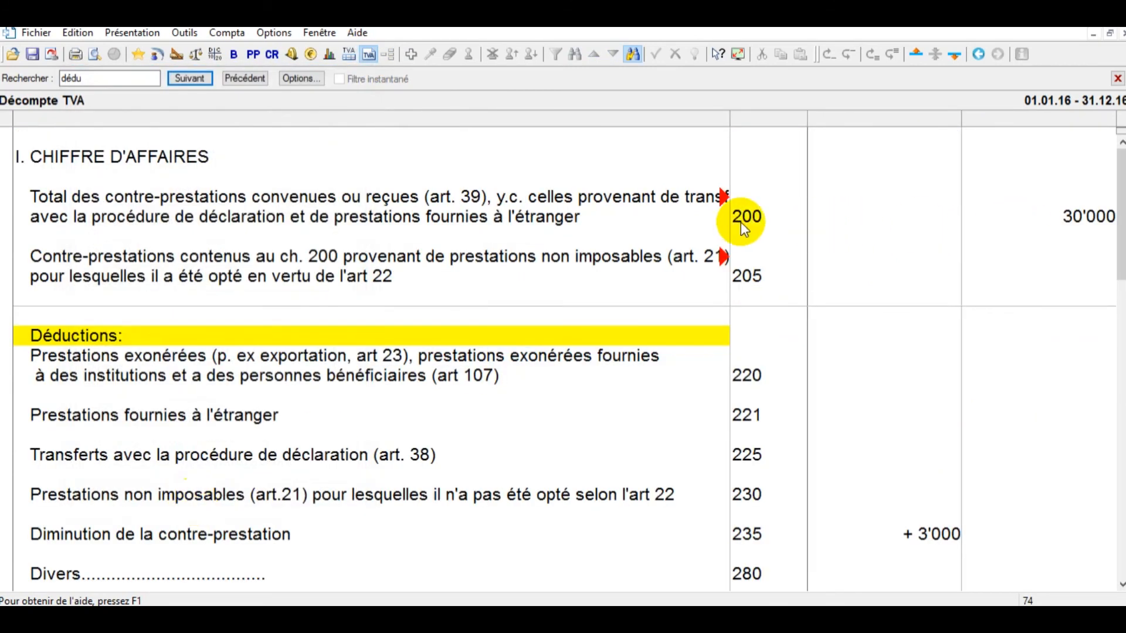
pyautogui.click(95, 56)
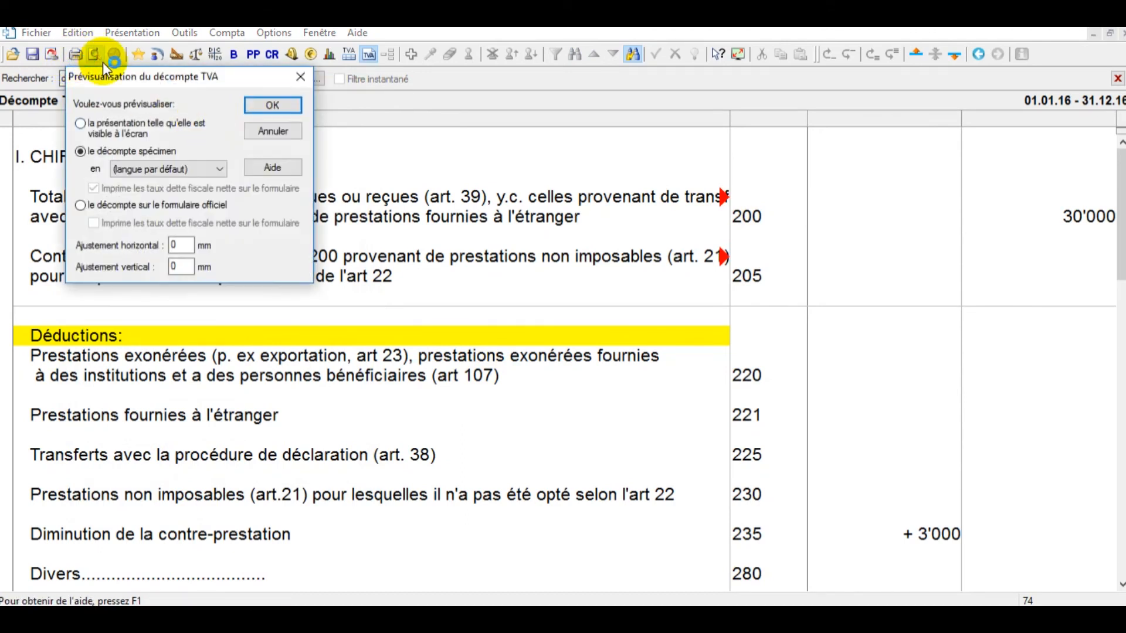
pyautogui.click(275, 111)
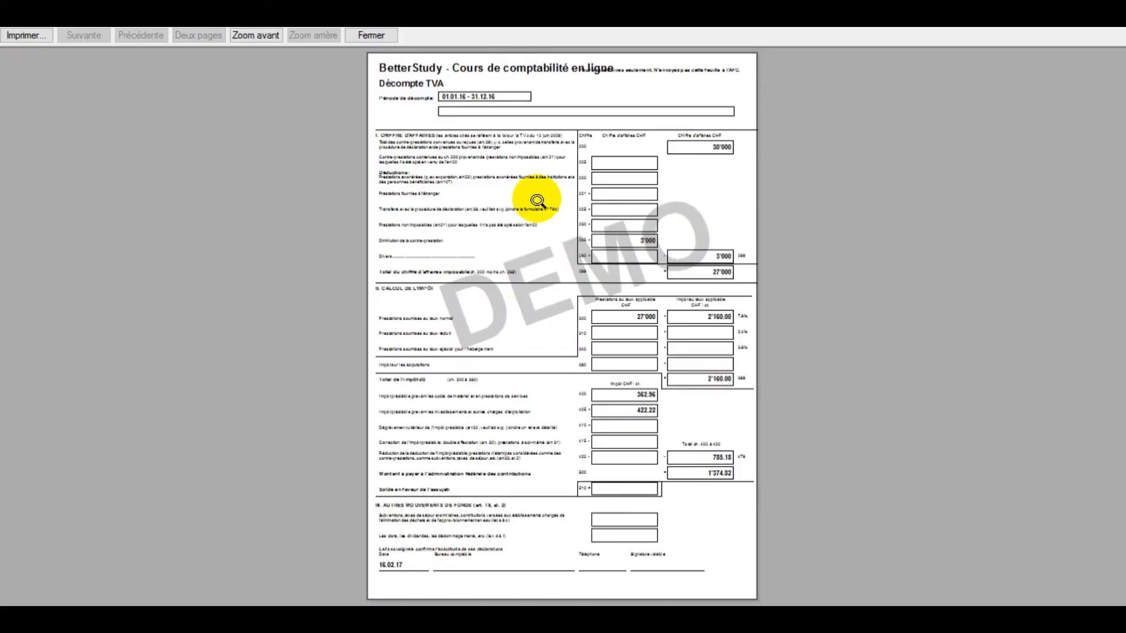
# Enlarge the VAT statement preview, review its turnover, deductions, input tax and amount payable, and close the preview.
pyautogui.click(244, 35)
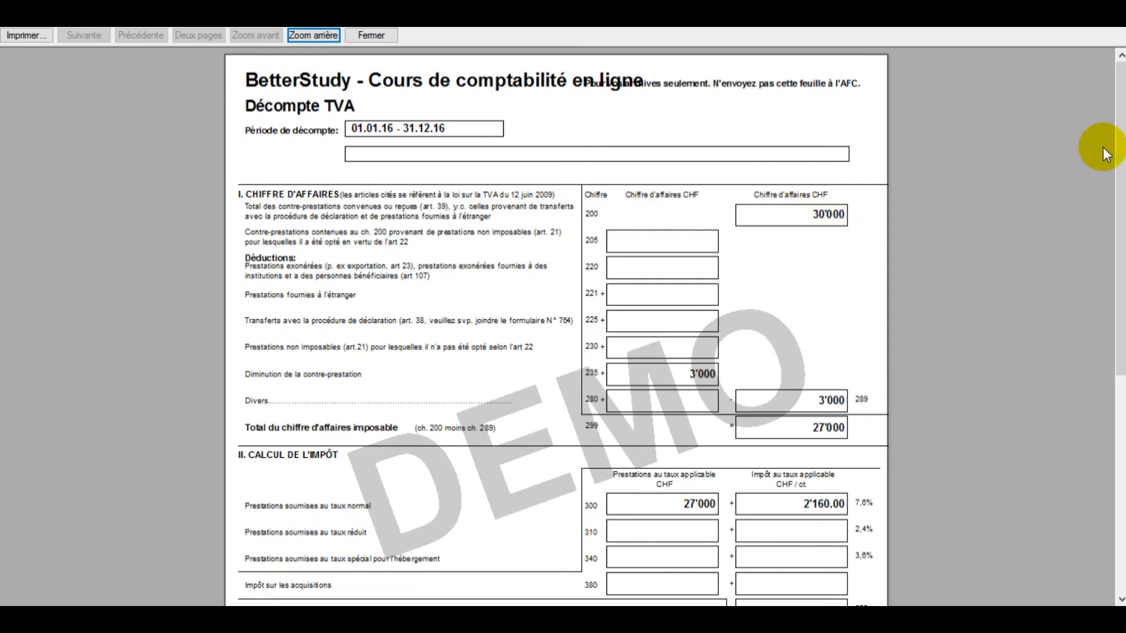
pyautogui.scroll(-2, 1116, 150)
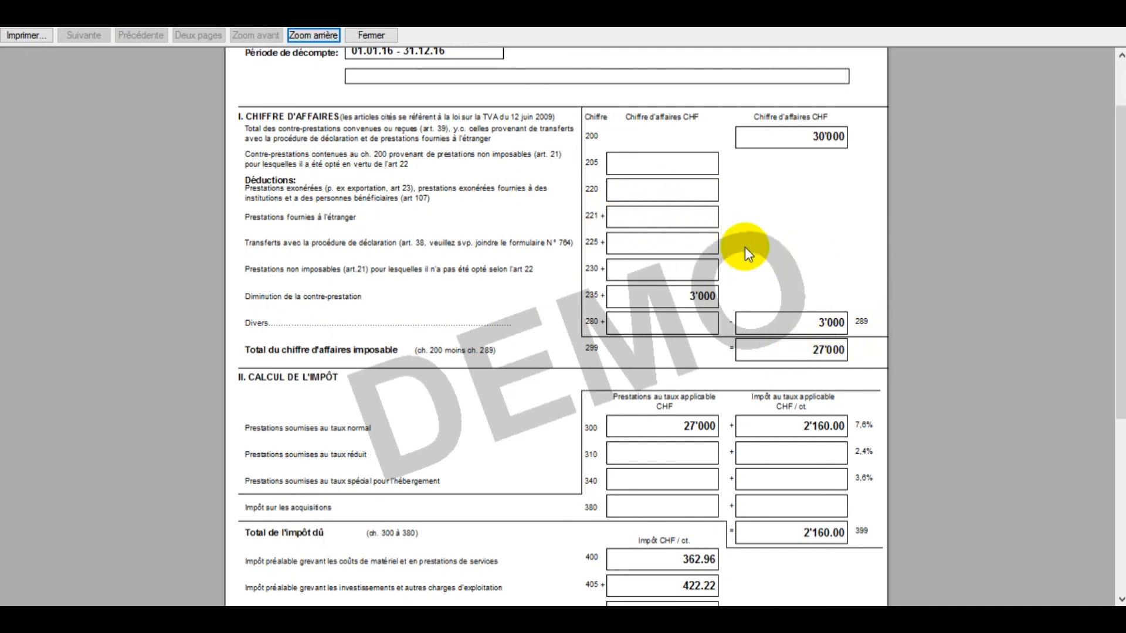
pyautogui.moveTo(1117, 163); pyautogui.dragTo(1121, 190)
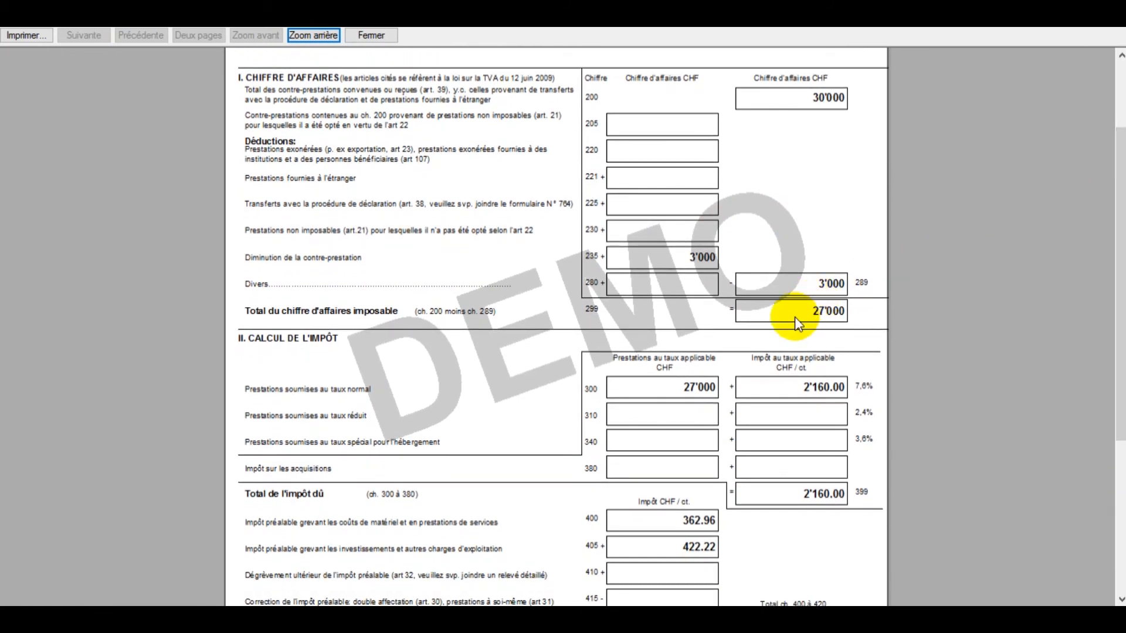
pyautogui.moveTo(1117, 235); pyautogui.dragTo(1120, 310)
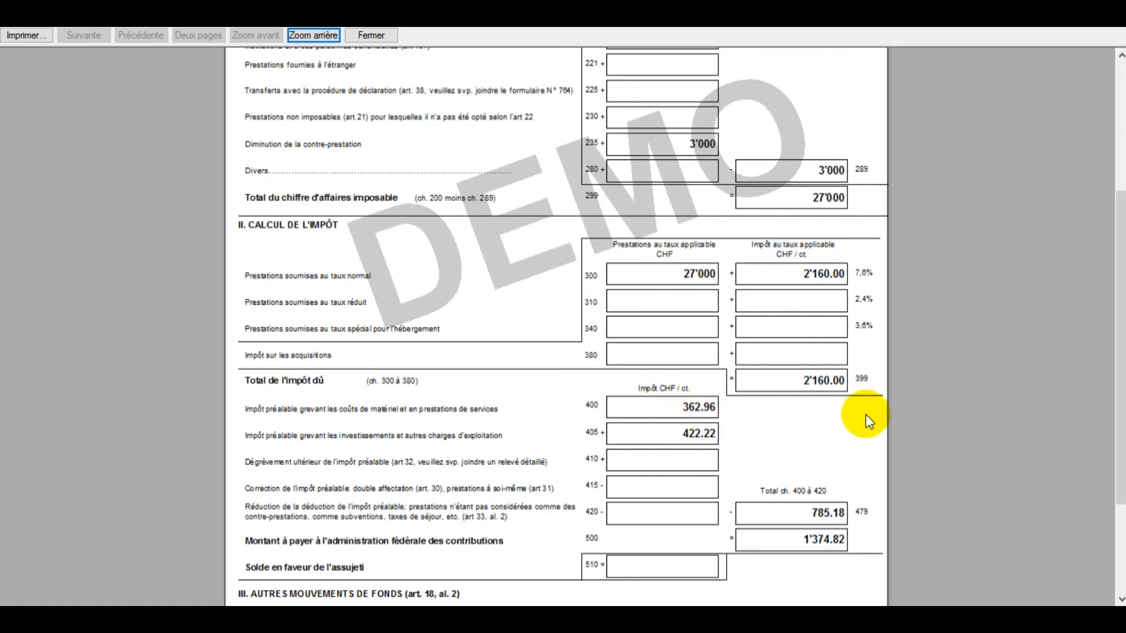
pyautogui.moveTo(1121, 347); pyautogui.dragTo(1121, 397)
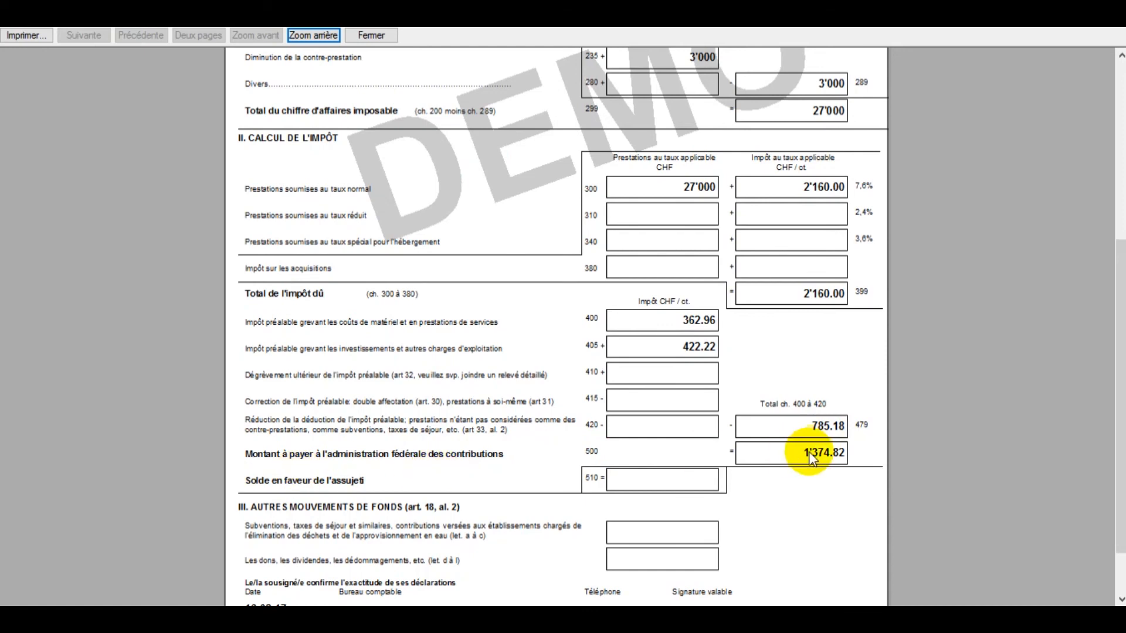
pyautogui.moveTo(1121, 347); pyautogui.dragTo(1118, 75)
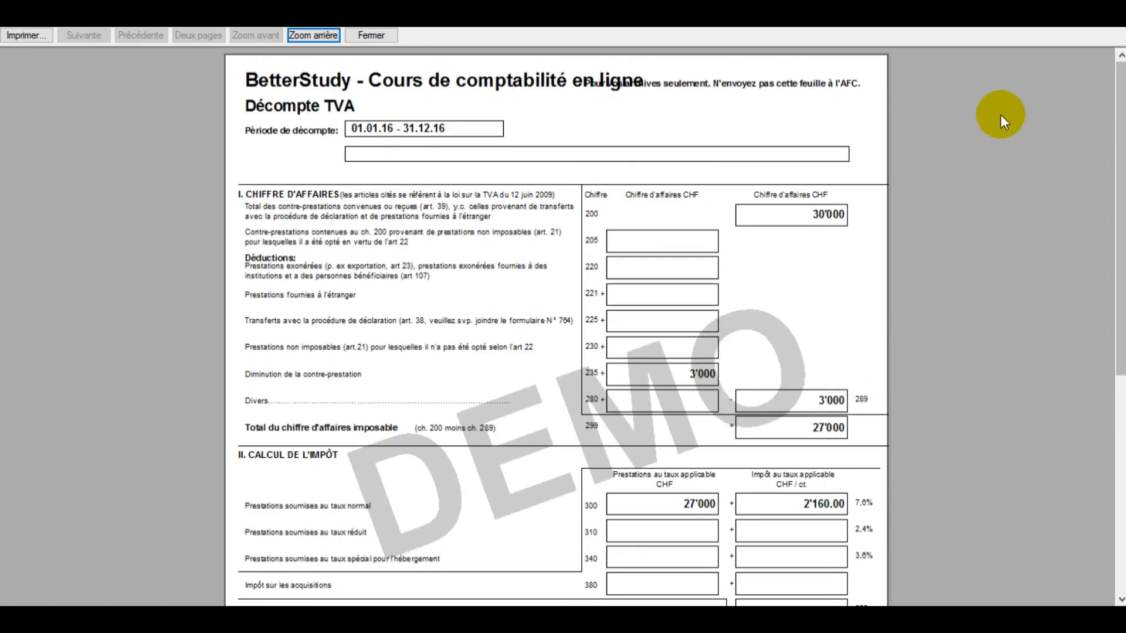
pyautogui.click(371, 35)
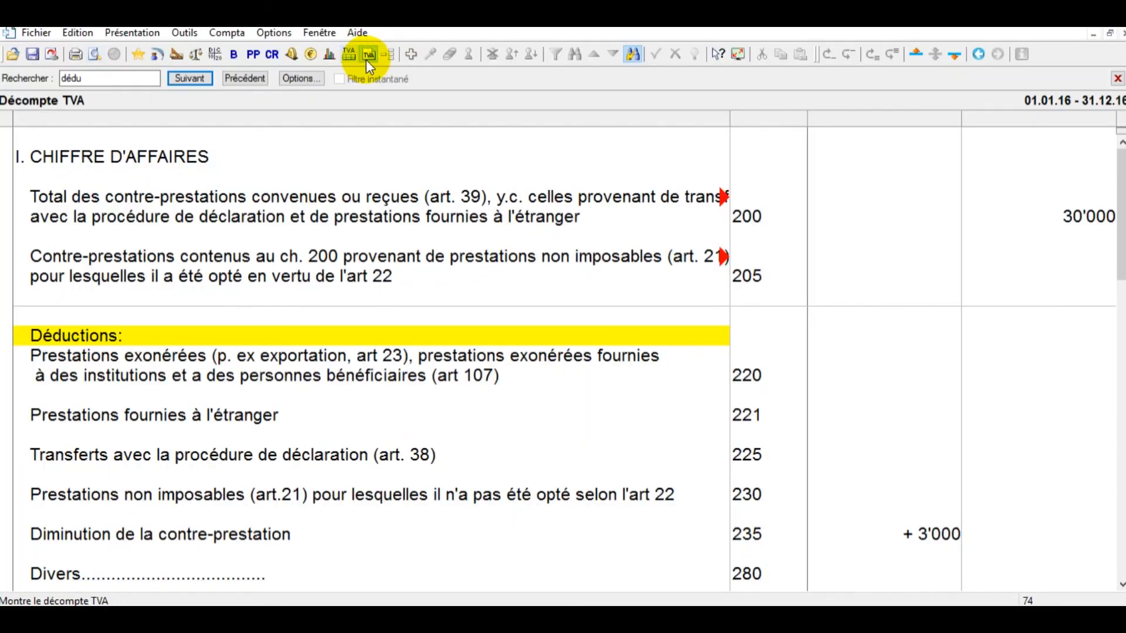
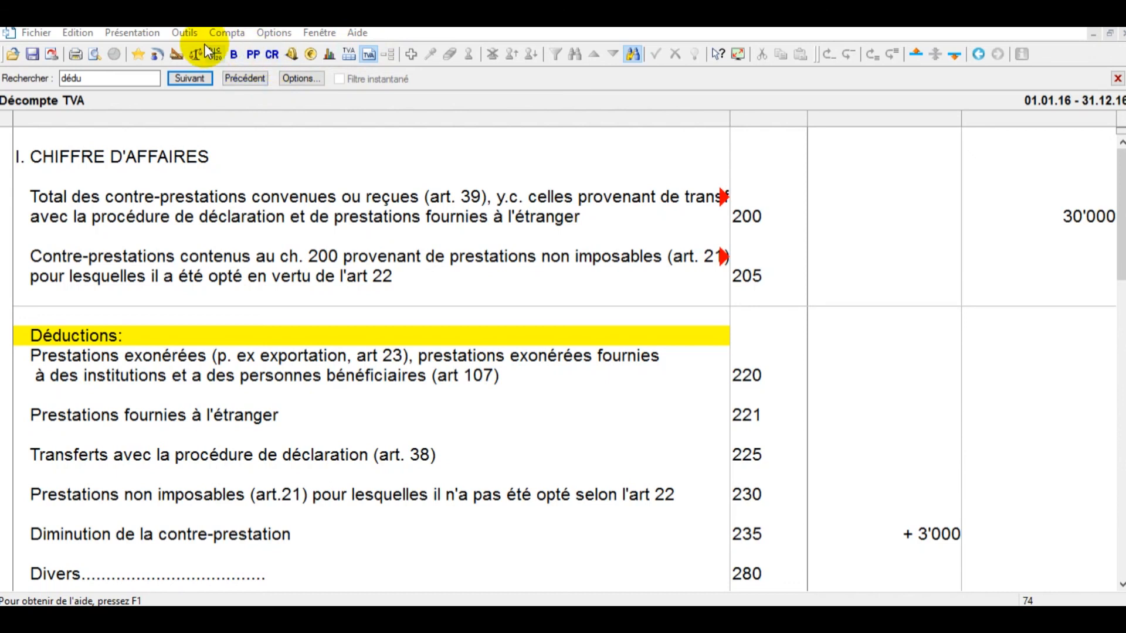
# Return to the journal of entries, add a new journal named clôture to the journal list, and open it.
pyautogui.click(156, 54)
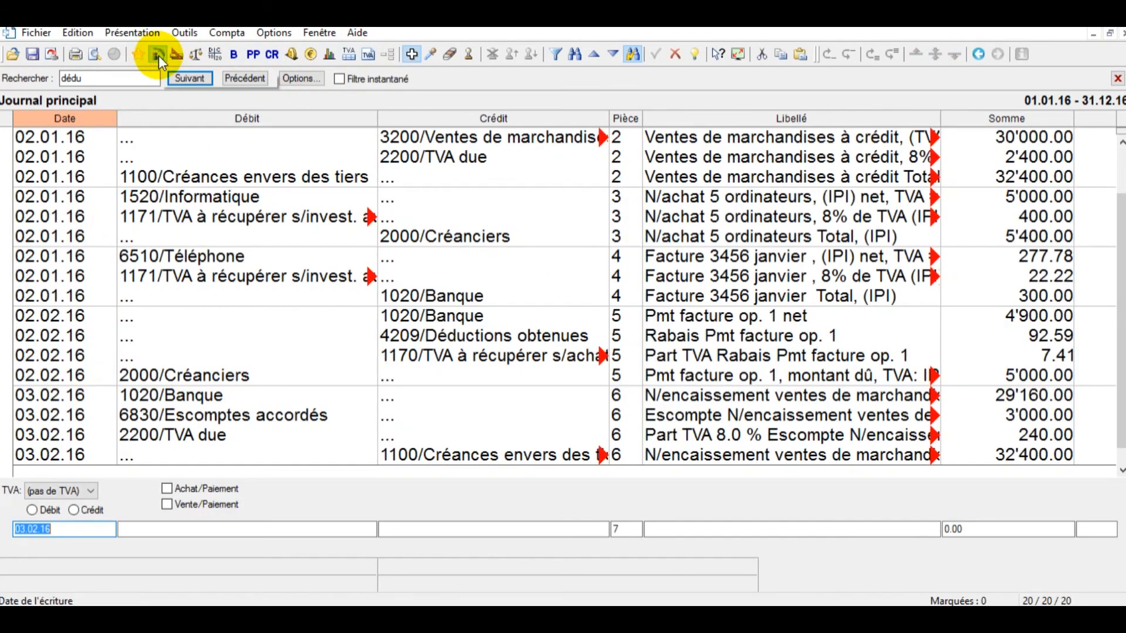
pyautogui.click(160, 56)
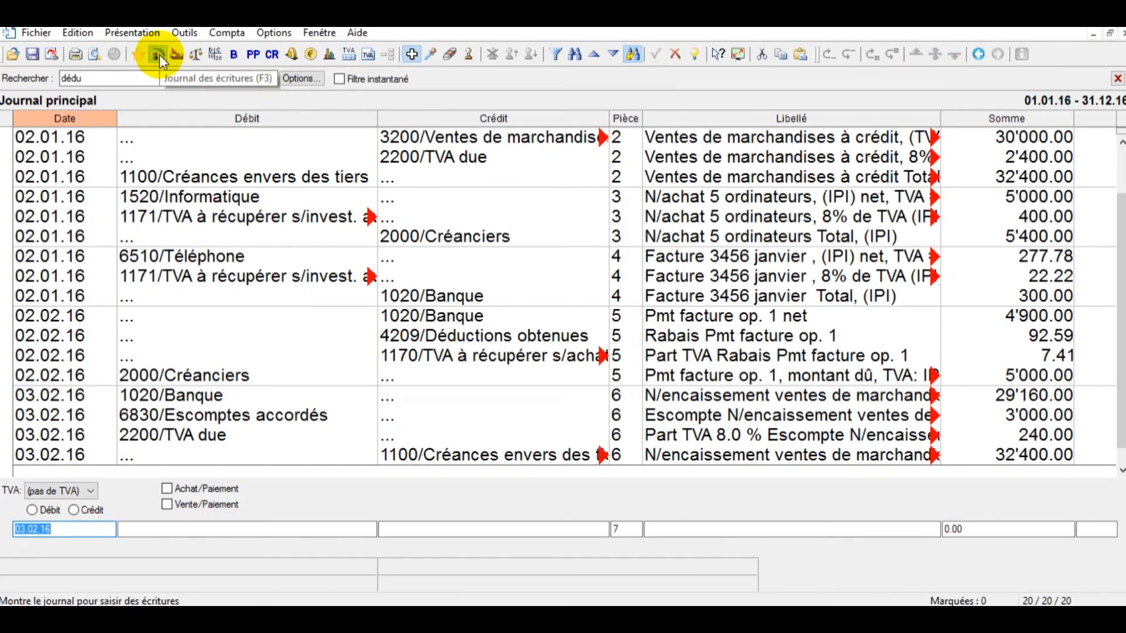
pyautogui.click(238, 33)
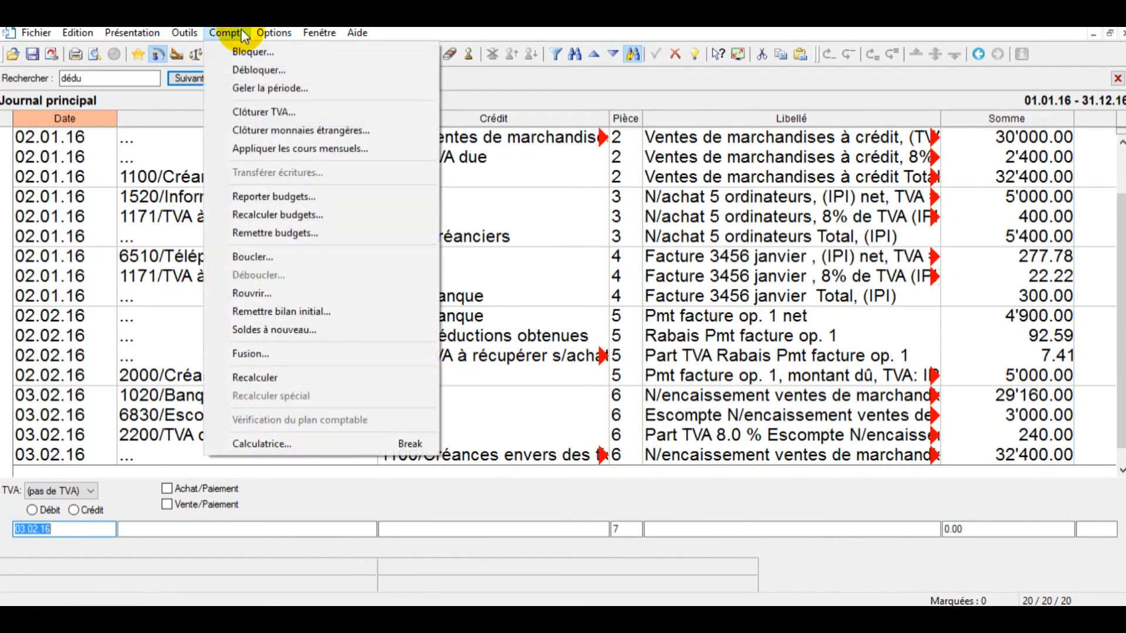
pyautogui.moveTo(225, 35)
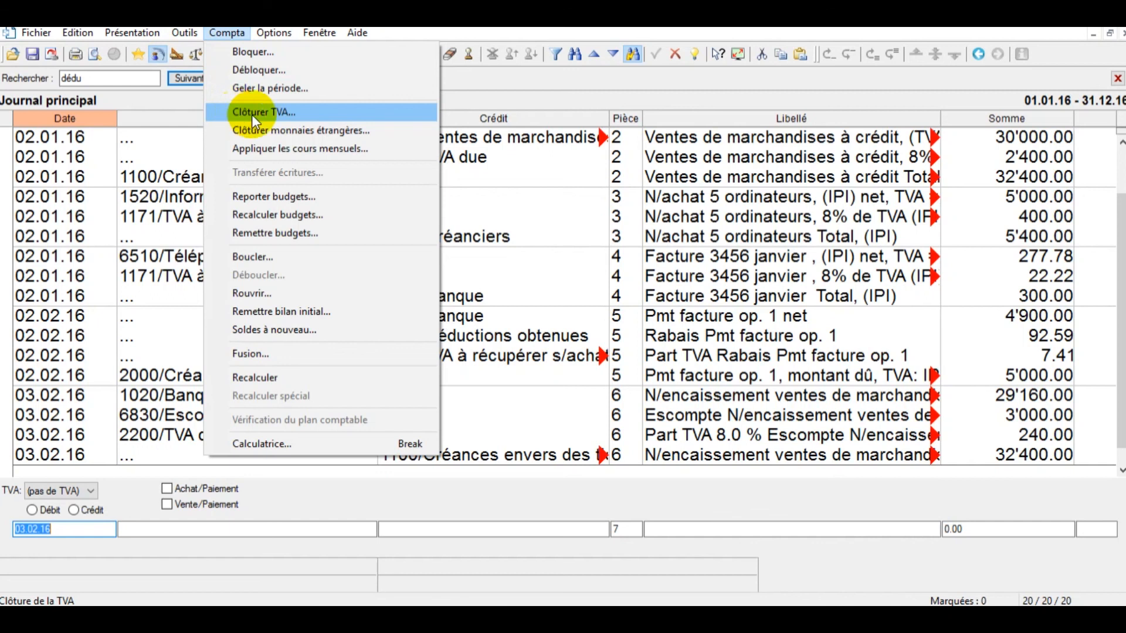
pyautogui.click(287, 54)
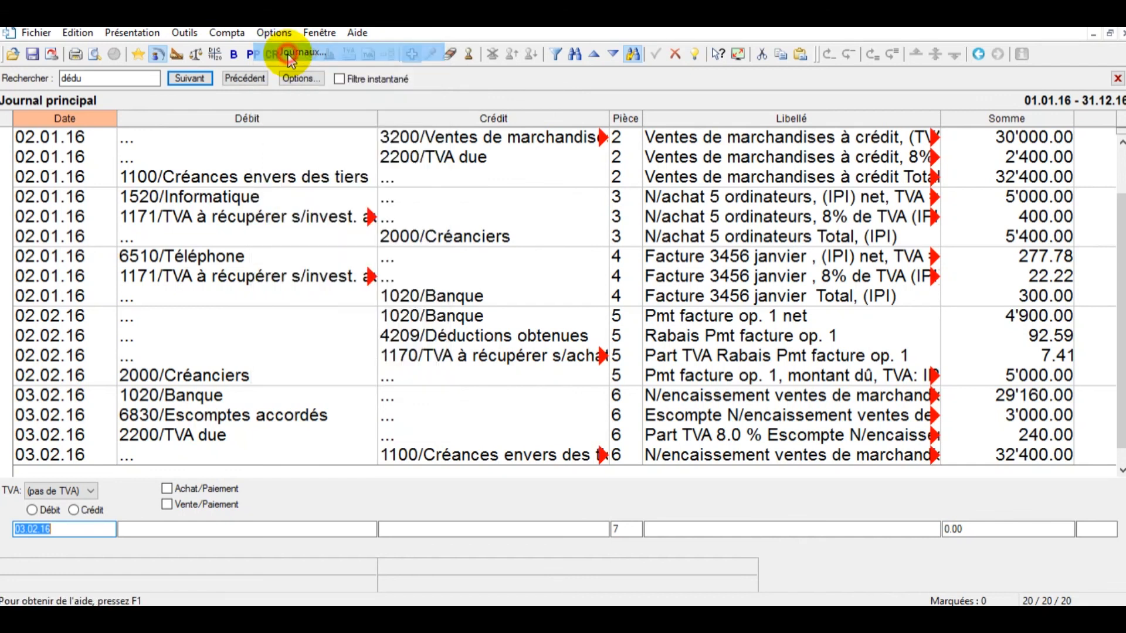
pyautogui.write('clô')
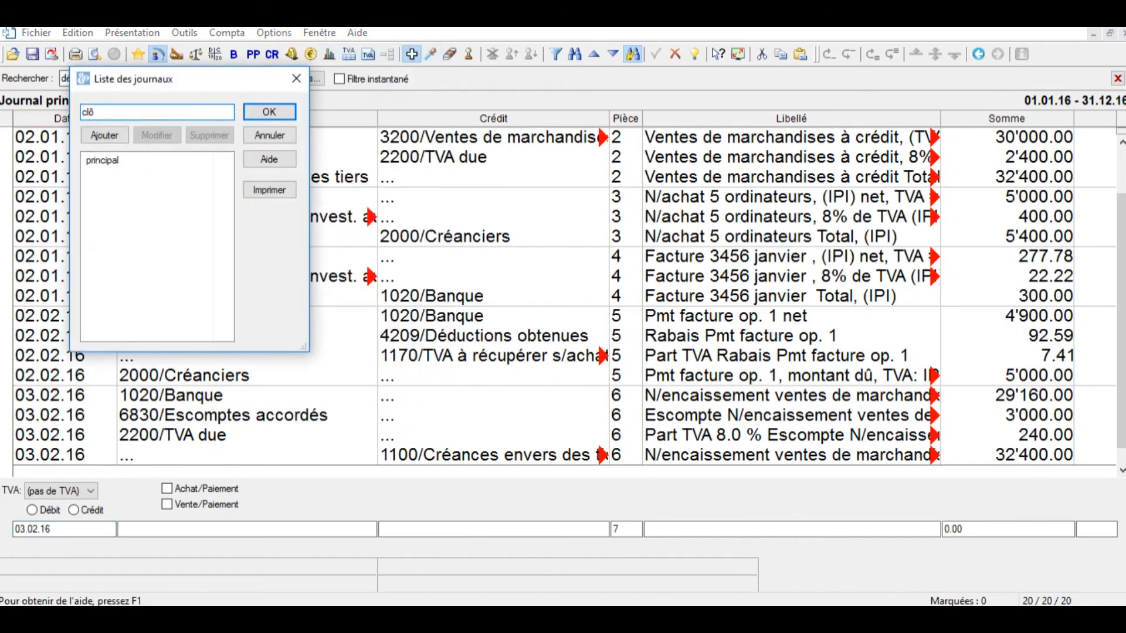
pyautogui.write('ture')
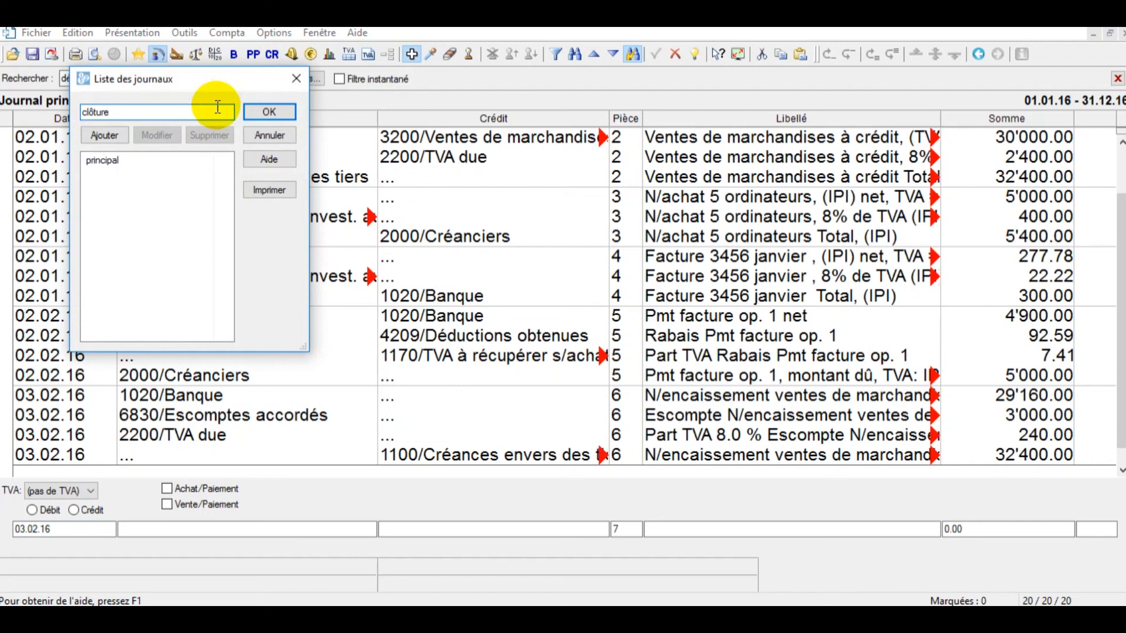
pyautogui.click(279, 113)
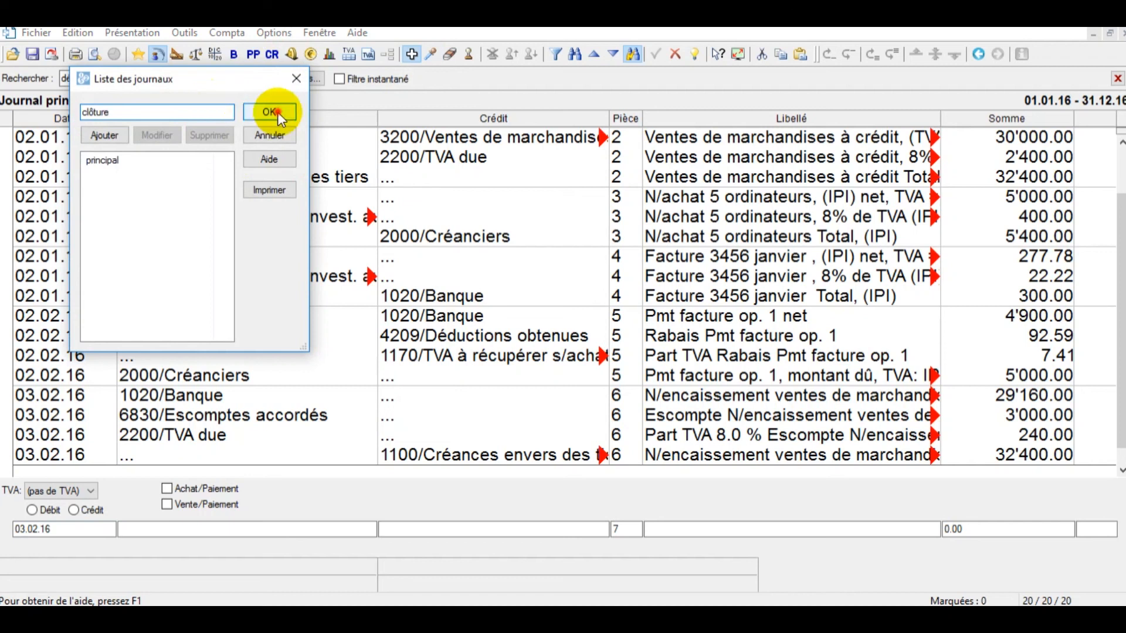
pyautogui.click(116, 139)
pyautogui.click(287, 115)
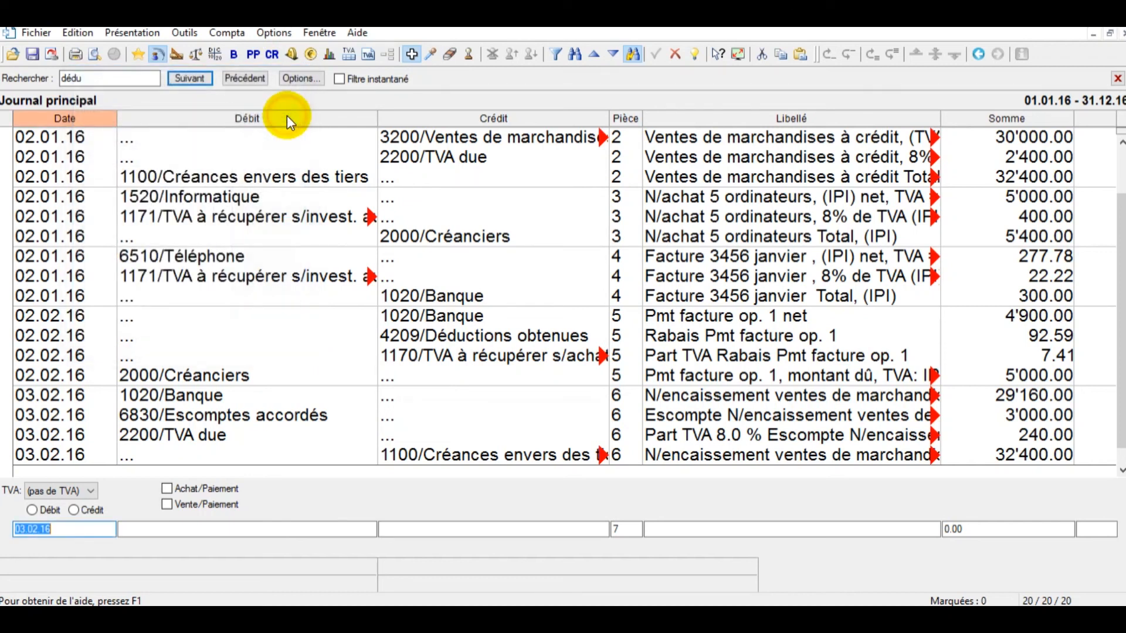
pyautogui.click(158, 54)
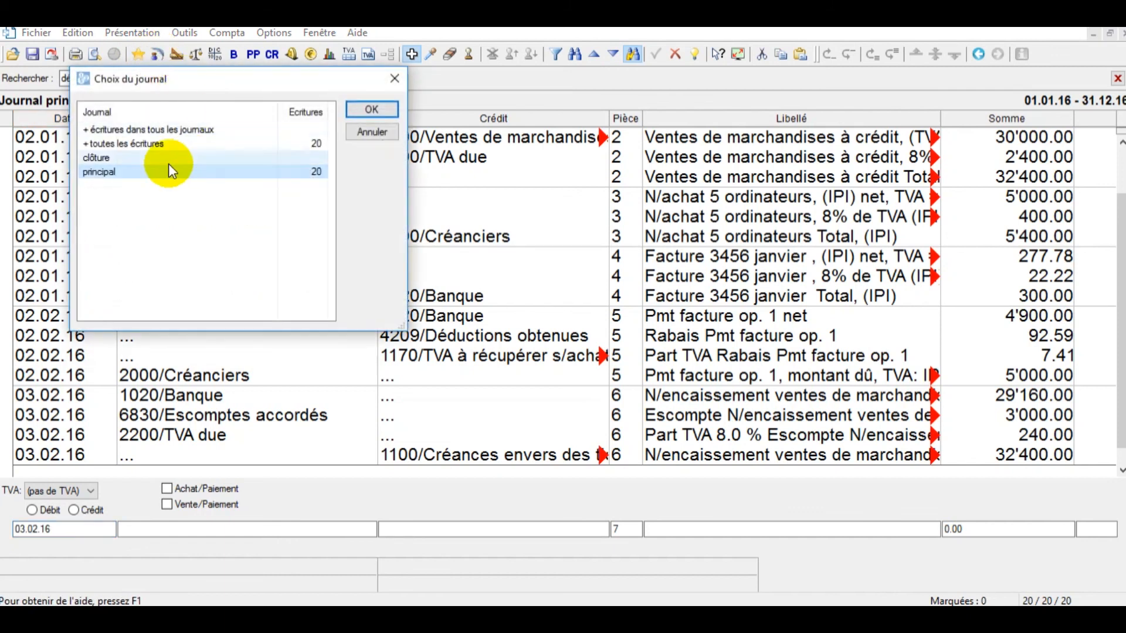
pyautogui.click(143, 159)
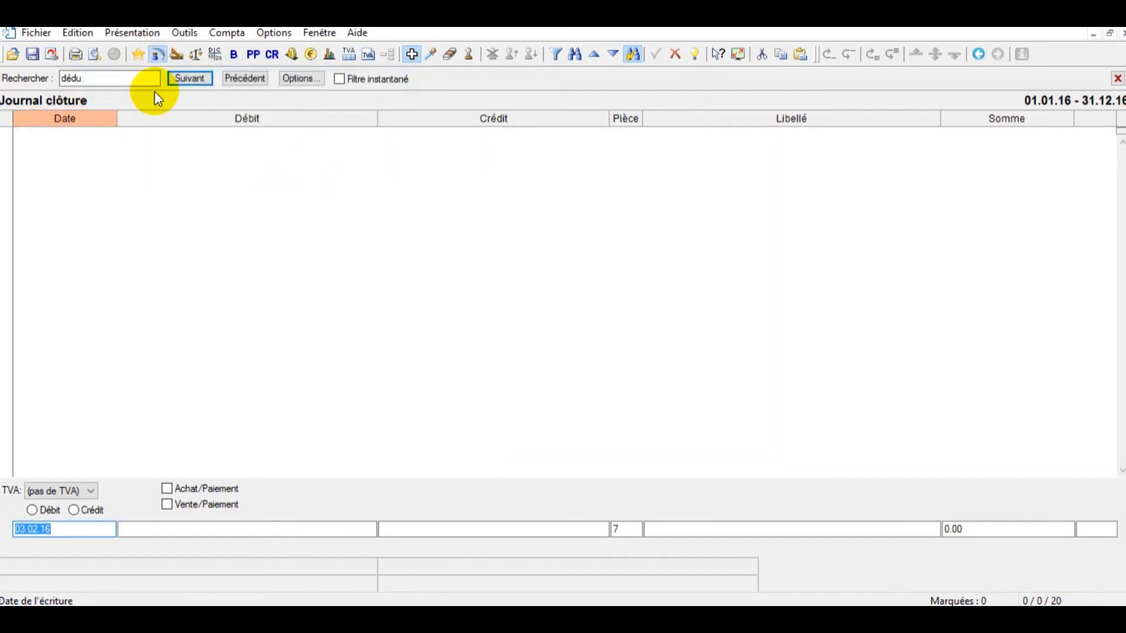
# Close the VAT as of 31.03.16 in the clôture journal, with the label Clôture TVA and the account 2201 Décompte TVA.
pyautogui.click(225, 34)
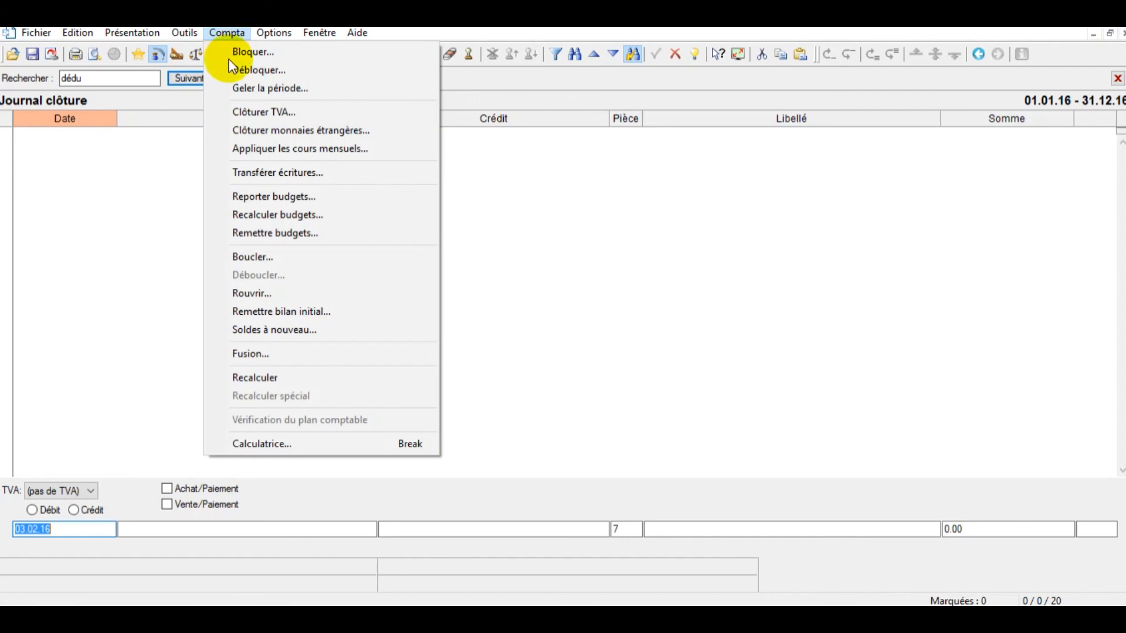
pyautogui.click(227, 105)
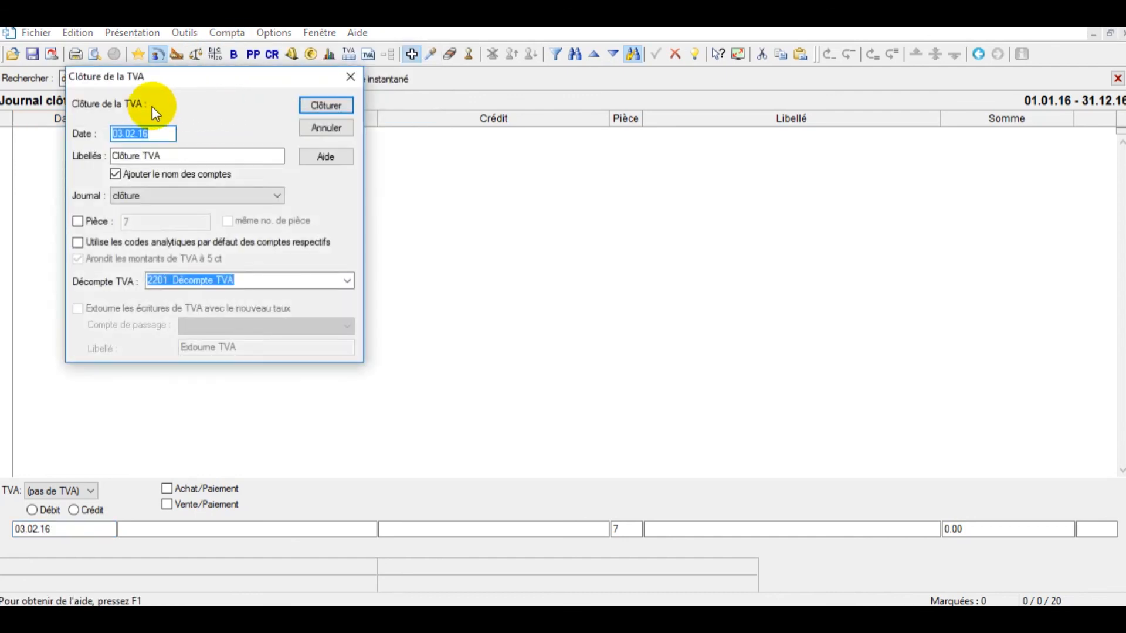
pyautogui.click(125, 135)
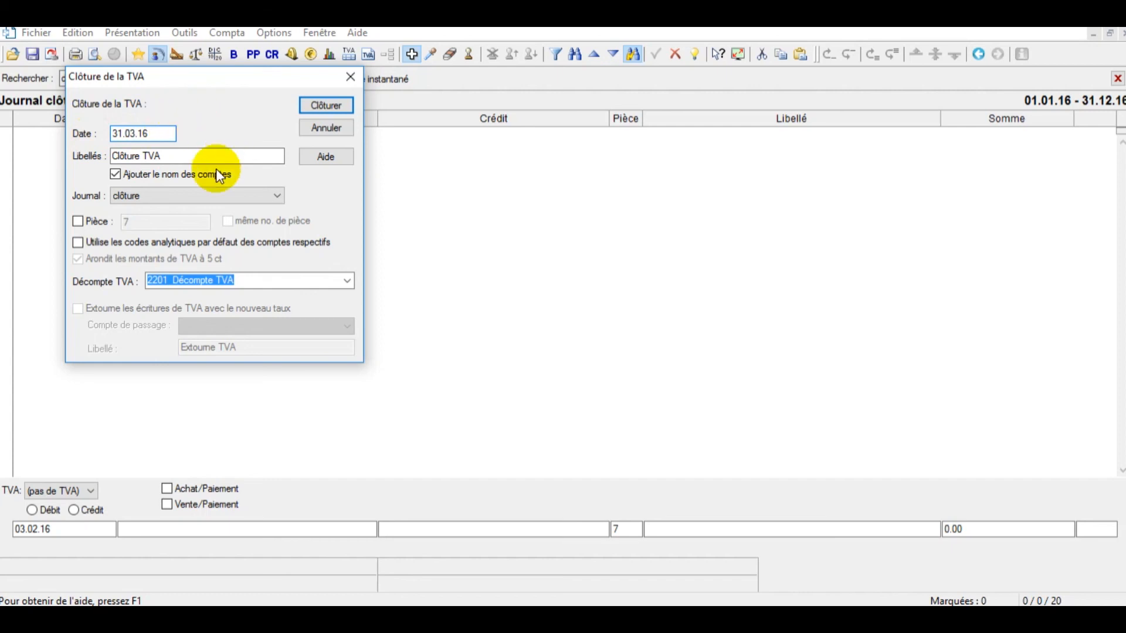
pyautogui.click(148, 197)
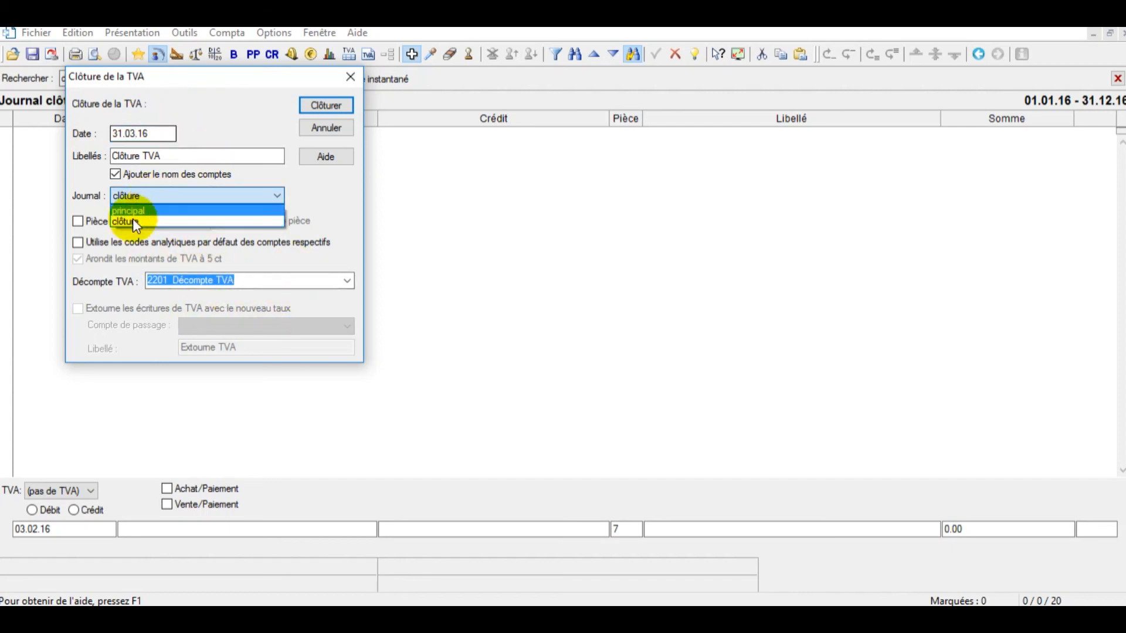
pyautogui.click(136, 223)
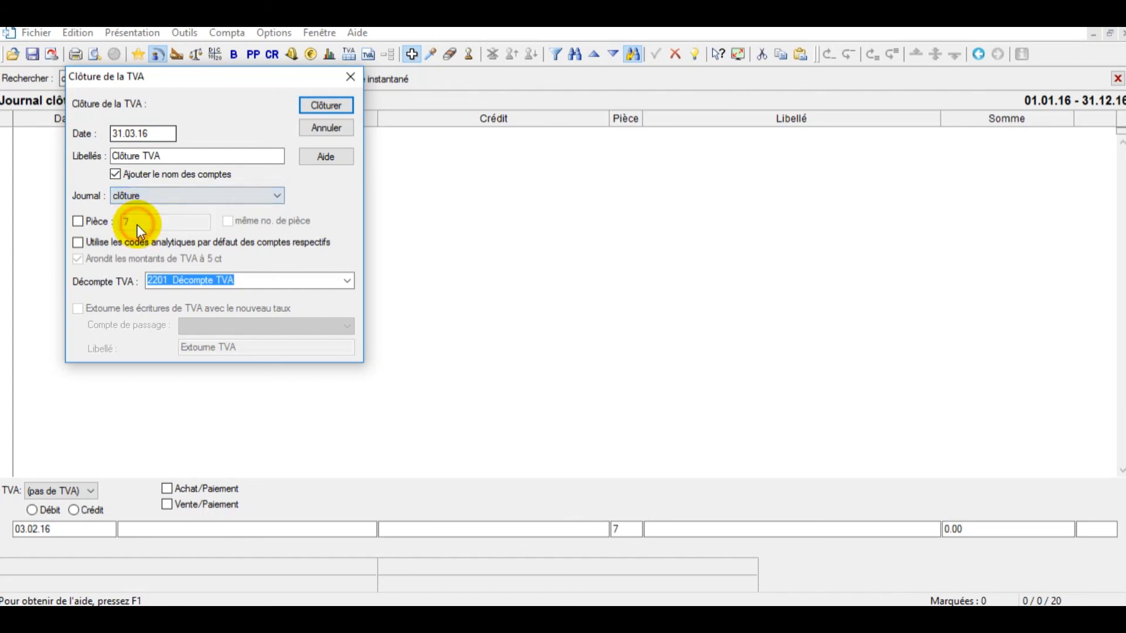
pyautogui.click(339, 106)
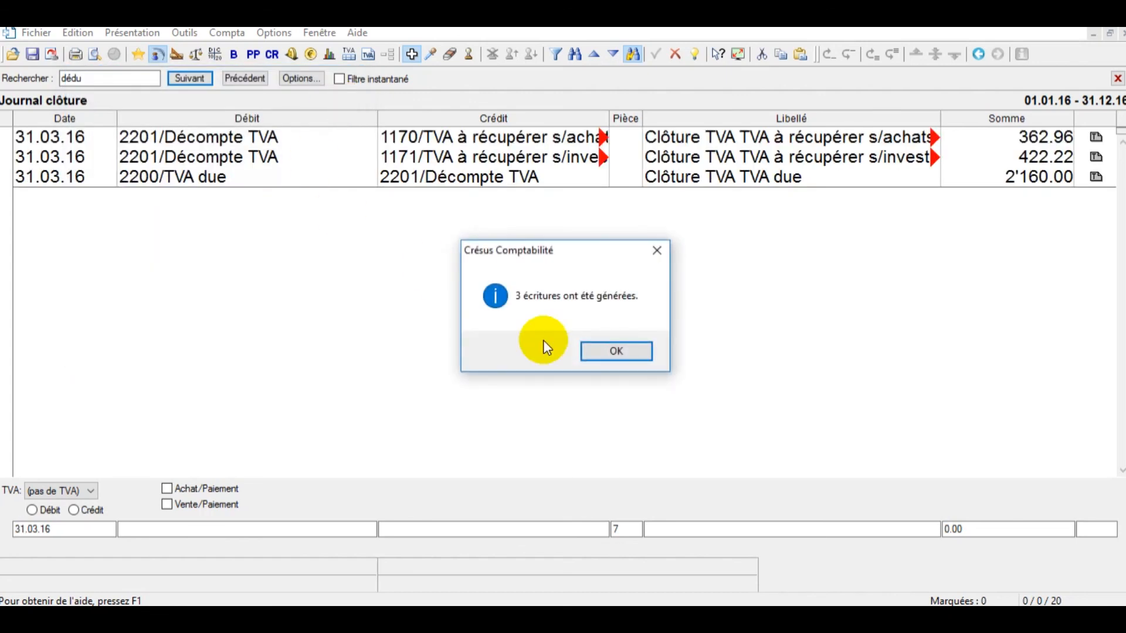
pyautogui.click(604, 350)
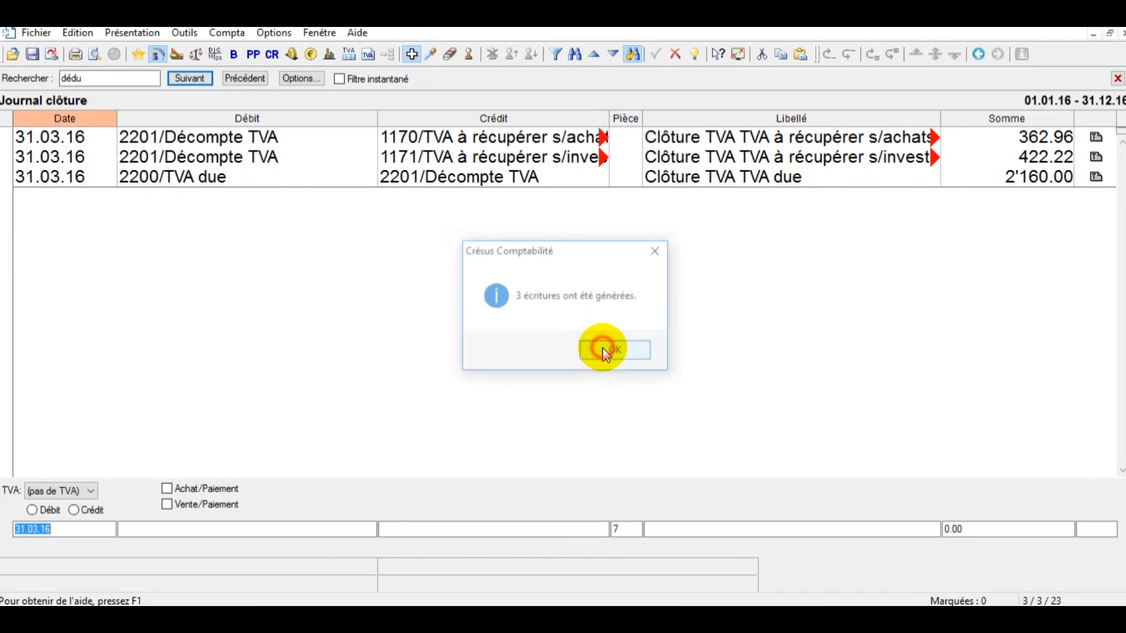
# Narrow the Débit column and widen the Crédit column of the clôture journal to show more of the account names.
pyautogui.moveTo(372, 113); pyautogui.dragTo(312, 112)
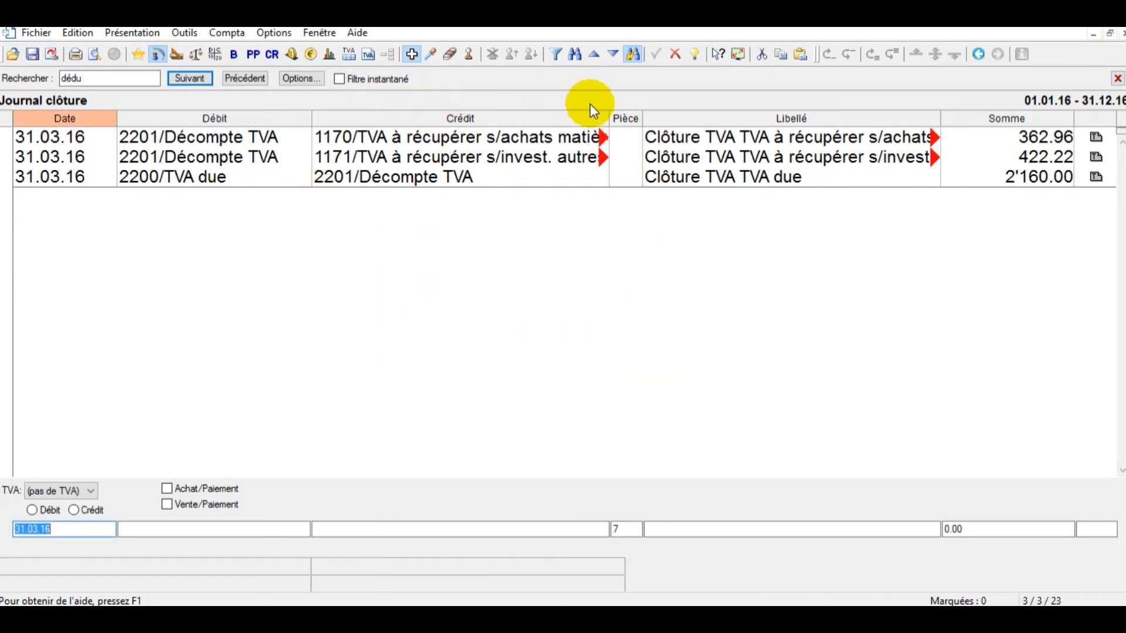
pyautogui.moveTo(611, 117); pyautogui.dragTo(618, 118)
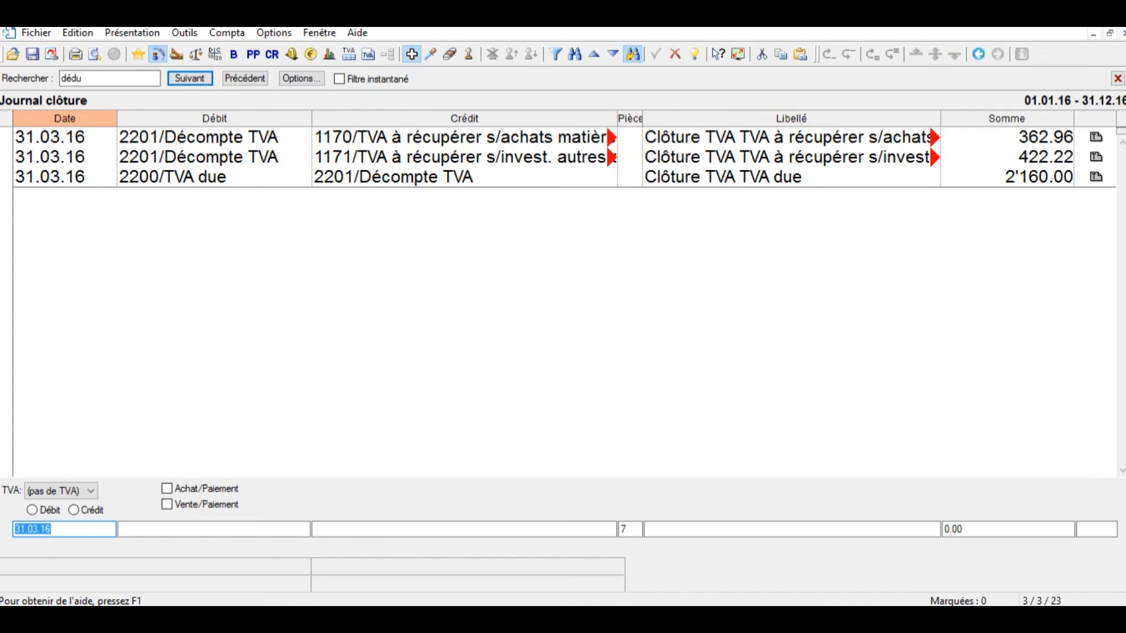
pyautogui.click(1062, 18)
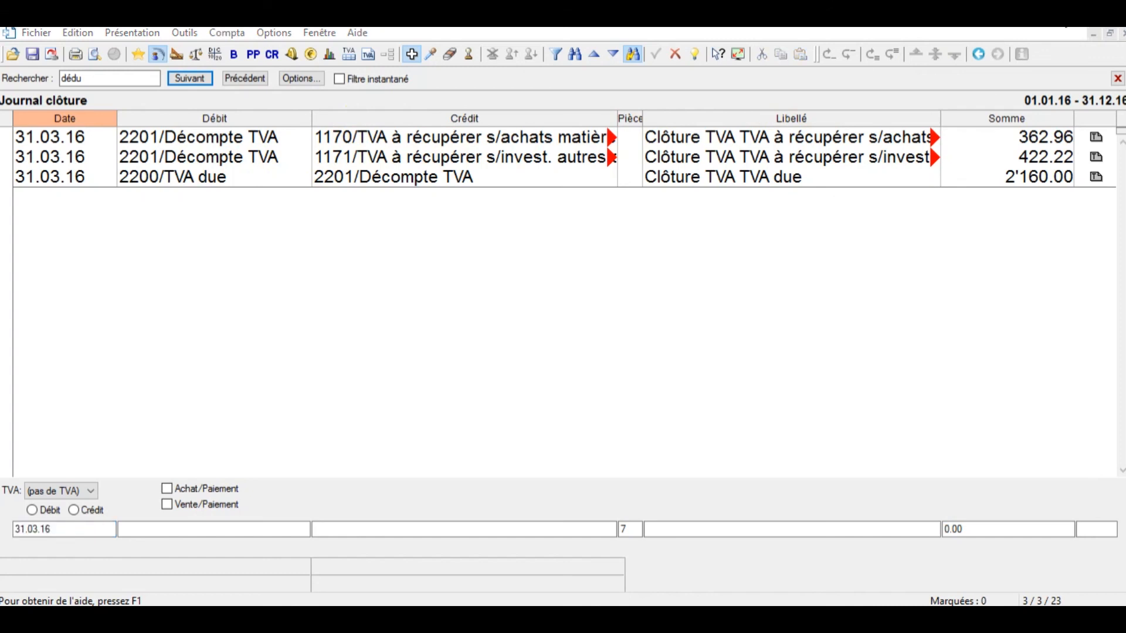